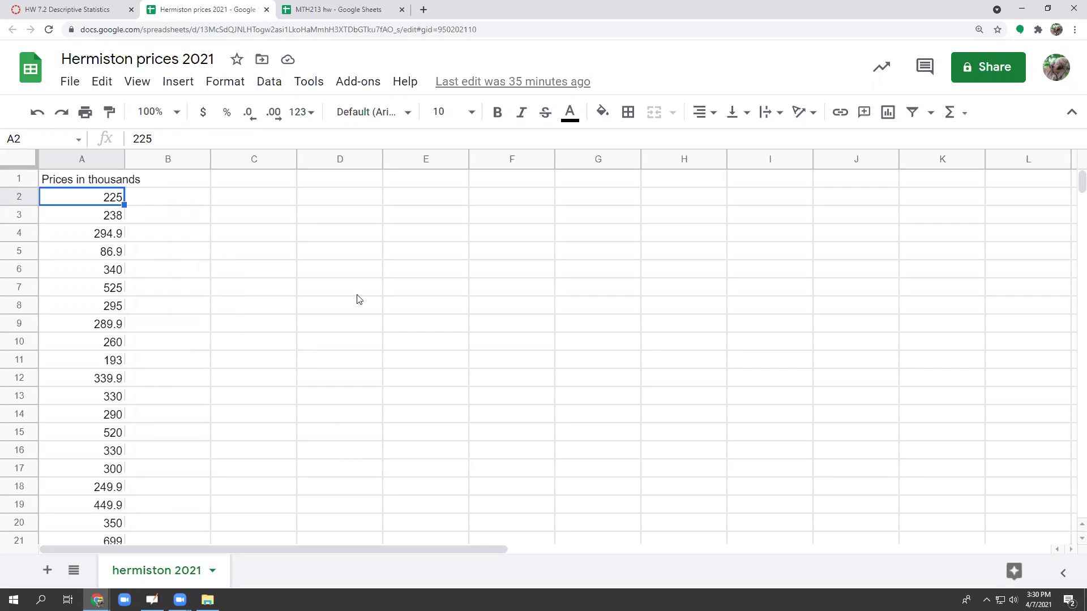
Share 'Hermiston prices 2021' as viewable by anyone with the link and copy the link
click(990, 85)
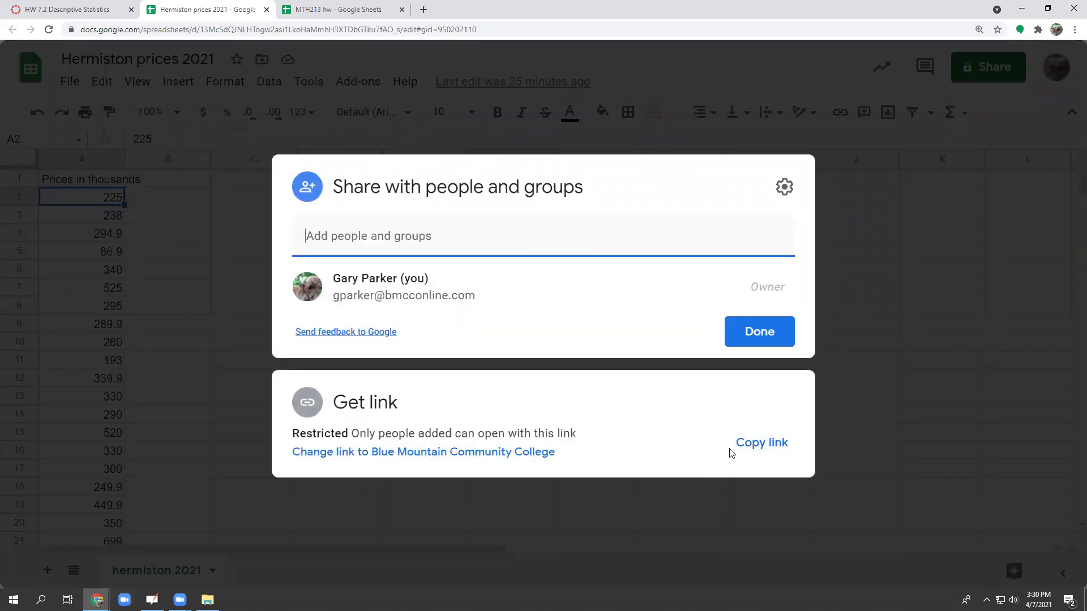
click(348, 453)
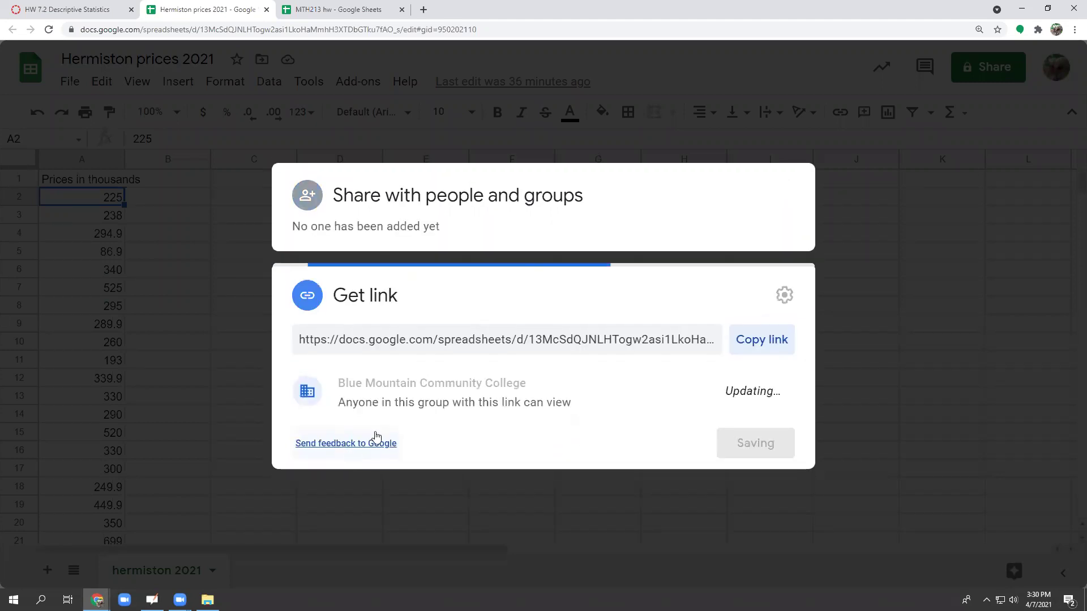
click(407, 383)
click(431, 534)
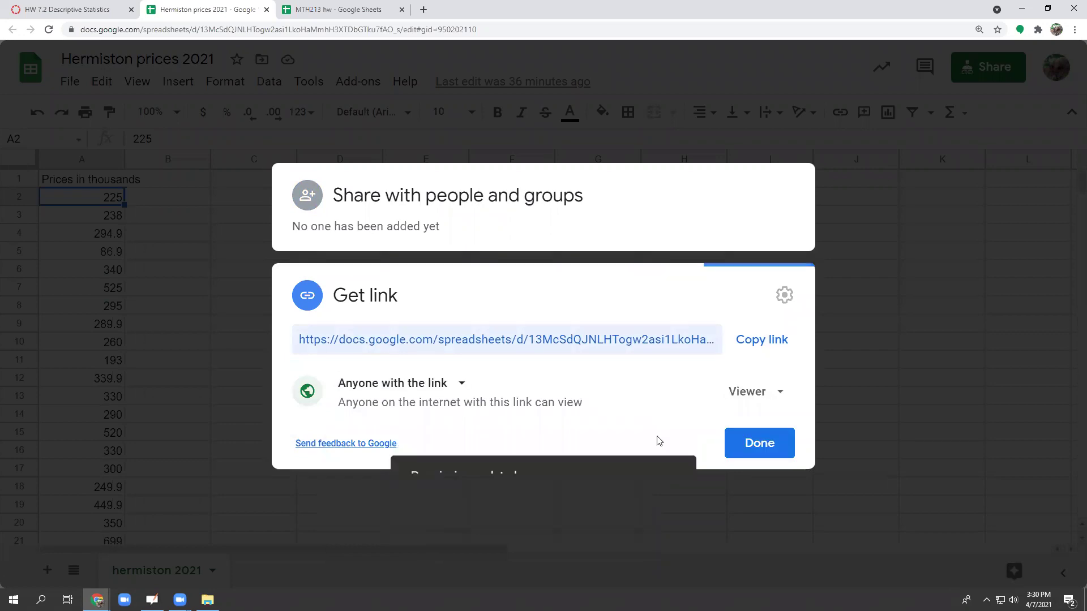
click(773, 348)
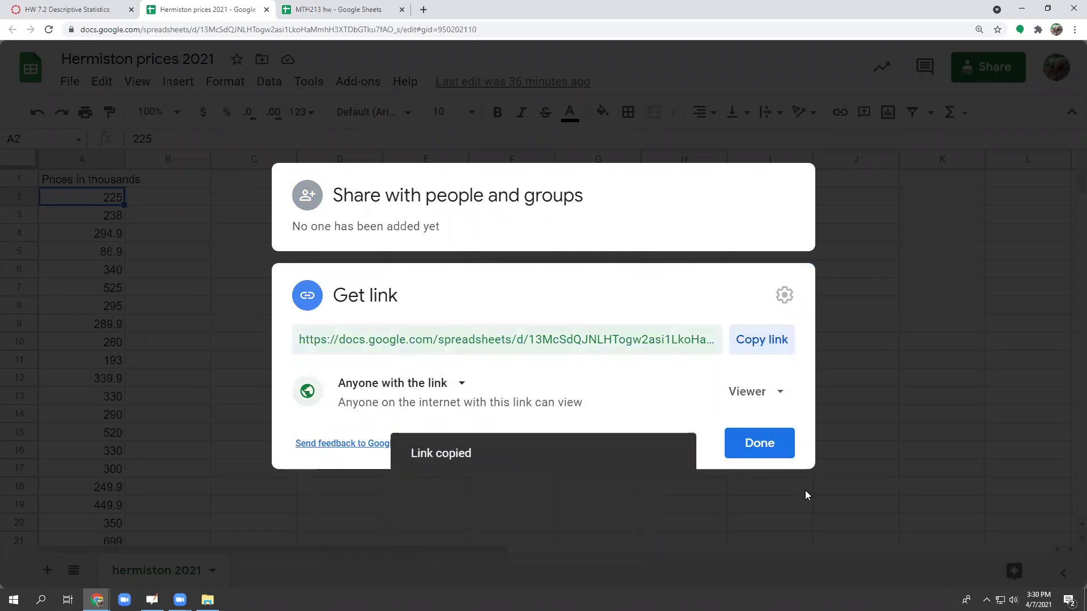
click(759, 444)
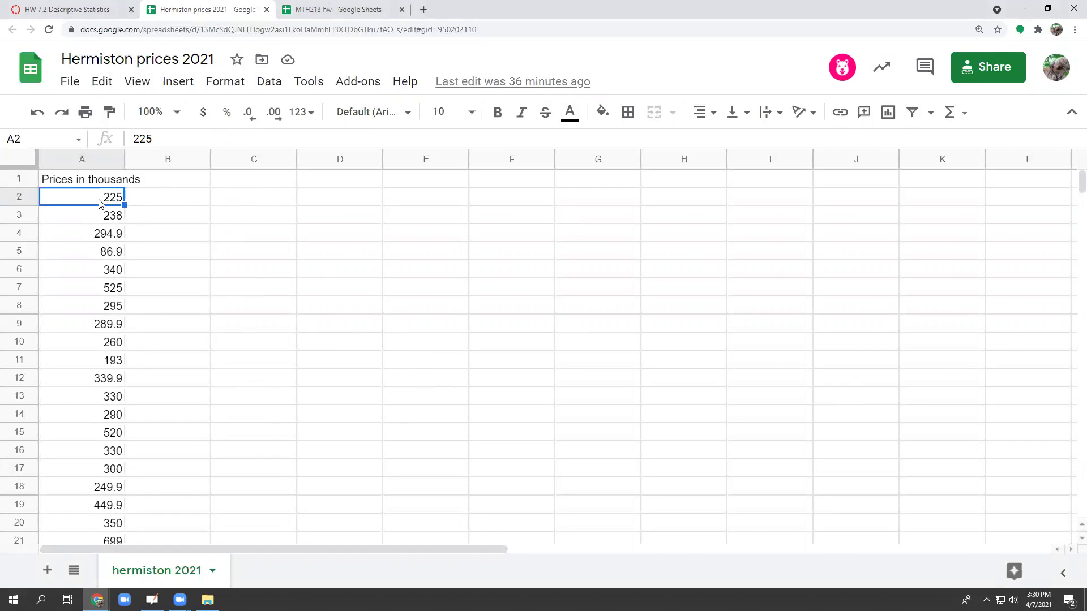
Select the whole price list A1:A32 in column A
key(Down)
key(Down)
key(Down)
key(Down)
key(Down)
key(Down)
key(Down)
key(Down)
key(Down)
key(Down)
key(Down)
key(Down)
key(Down)
key(Down)
key(Down)
key(Down)
key(Down)
key(Down)
key(Down)
key(Down)
key(Down)
key(Down)
key(Down)
key(Down)
key(Down)
key(Down)
key(Up)
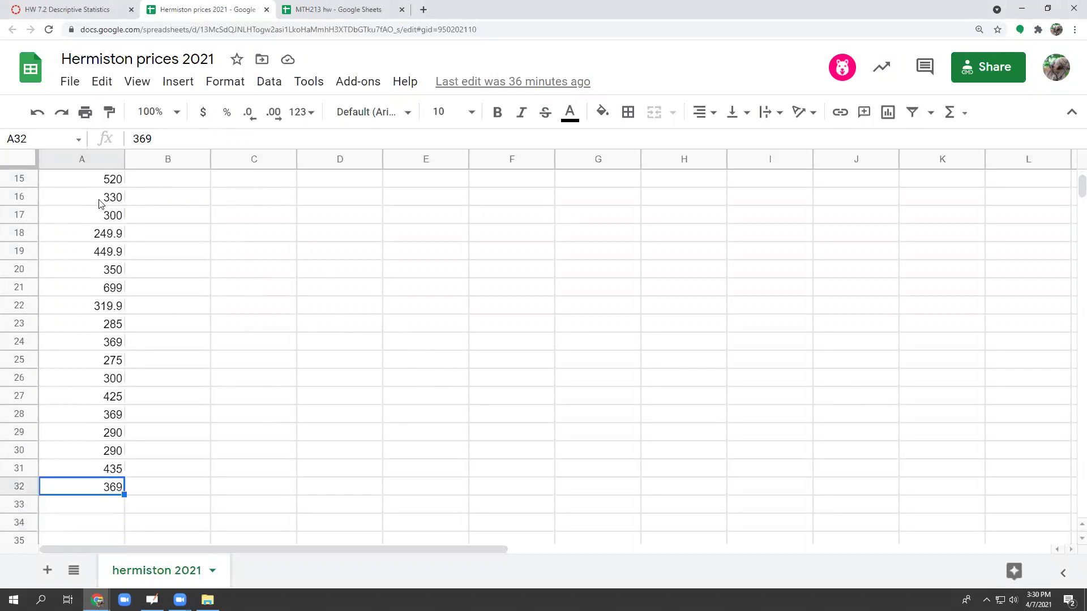
key(Up)
key(Up)
key(Up)
key(Up)
key(Up)
key(Up)
key(Up)
key(Up)
key(Up)
key(Up)
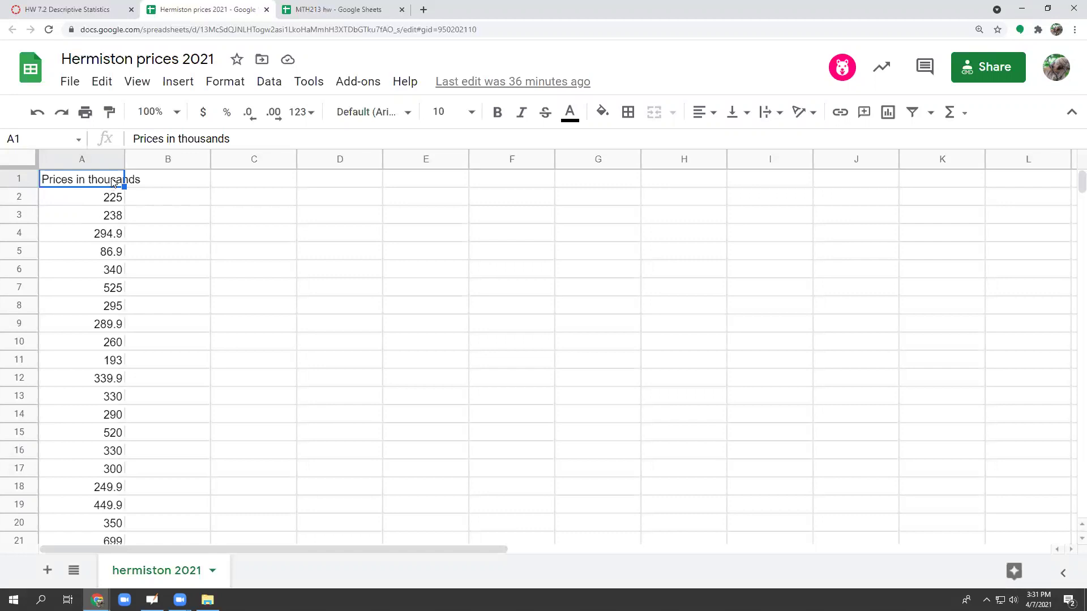
key(ctrl+shift+Down)
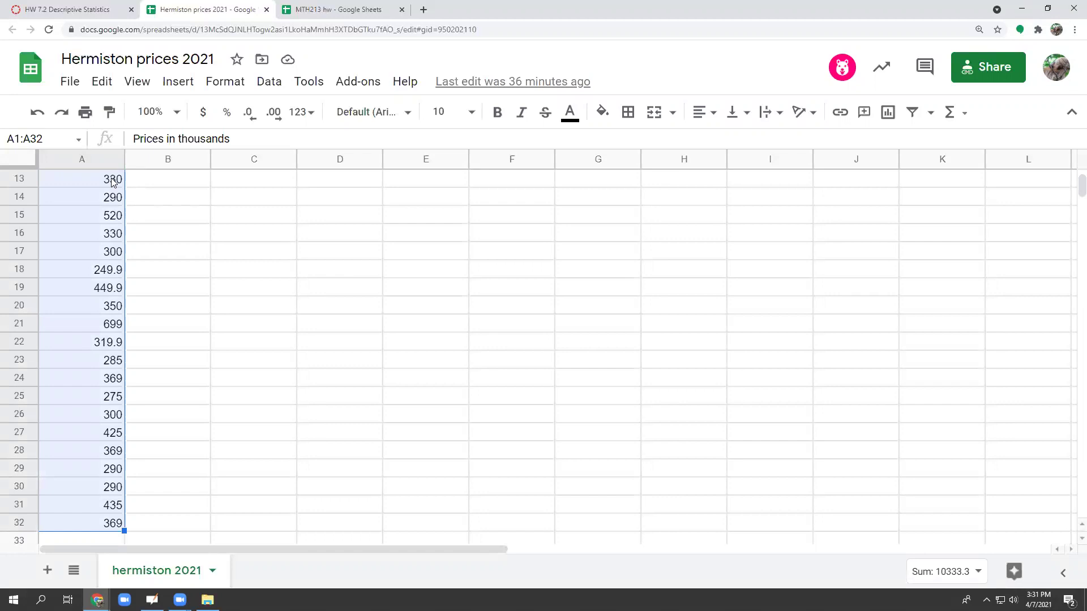
Sort the prices ascending via Data > Sort range, treating row 1 as a header
click(271, 82)
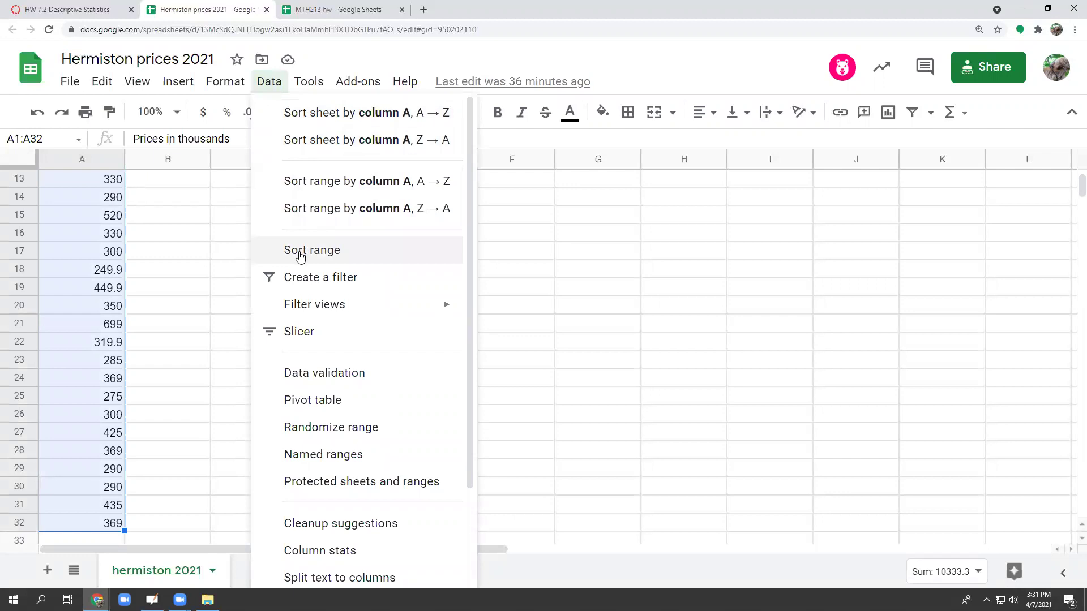
click(300, 255)
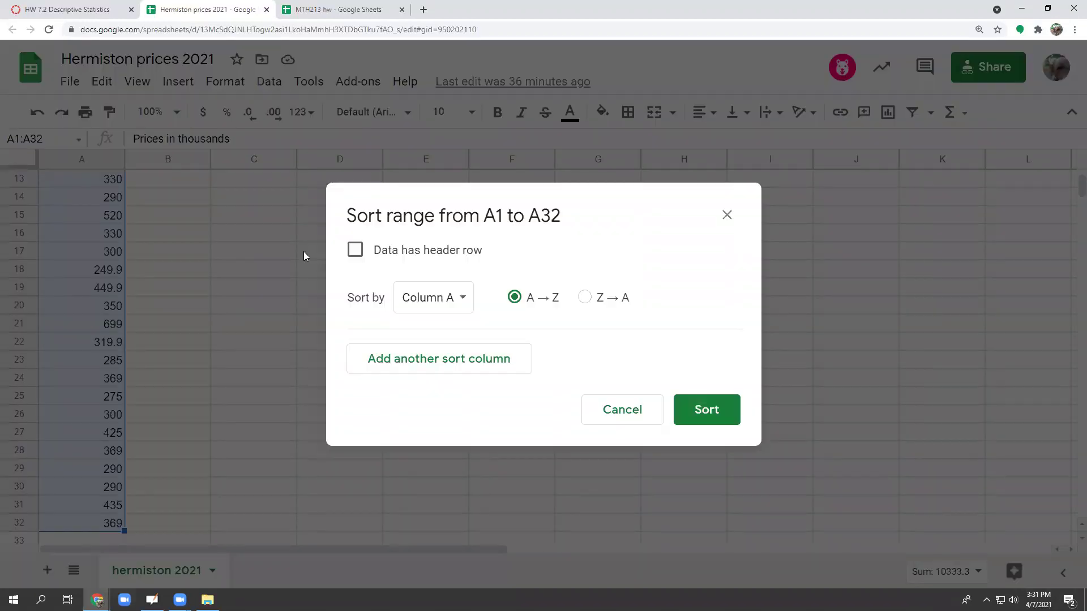
click(353, 250)
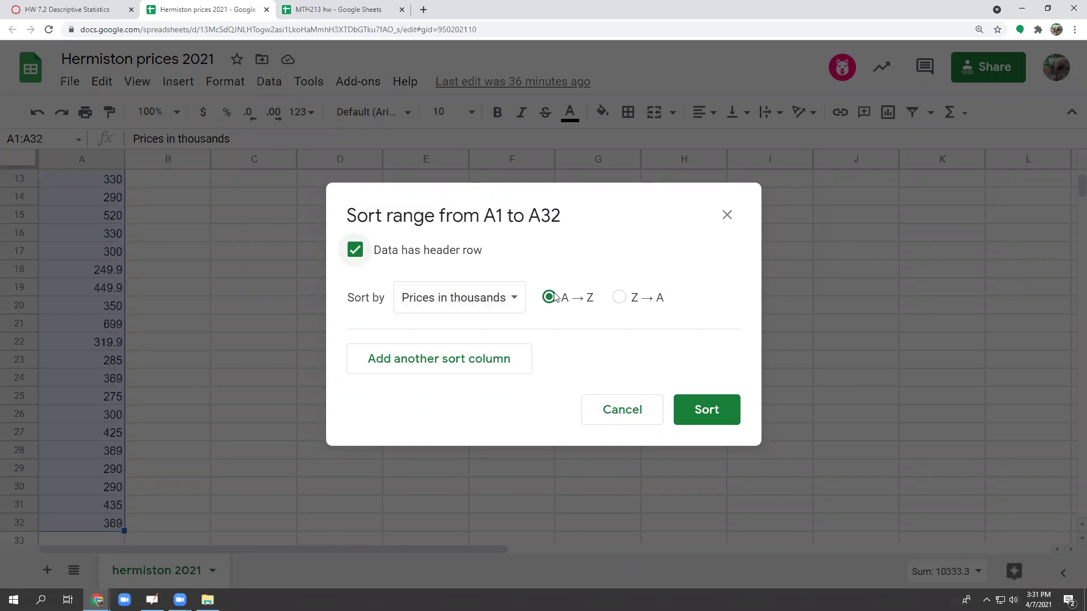
click(725, 413)
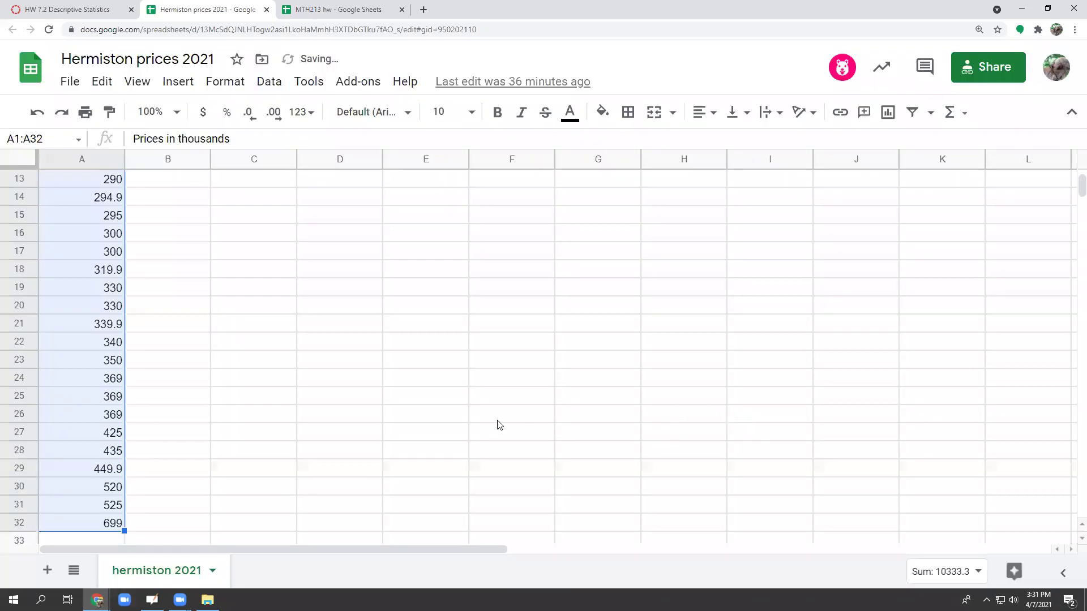
scroll(427, 416, up, 3)
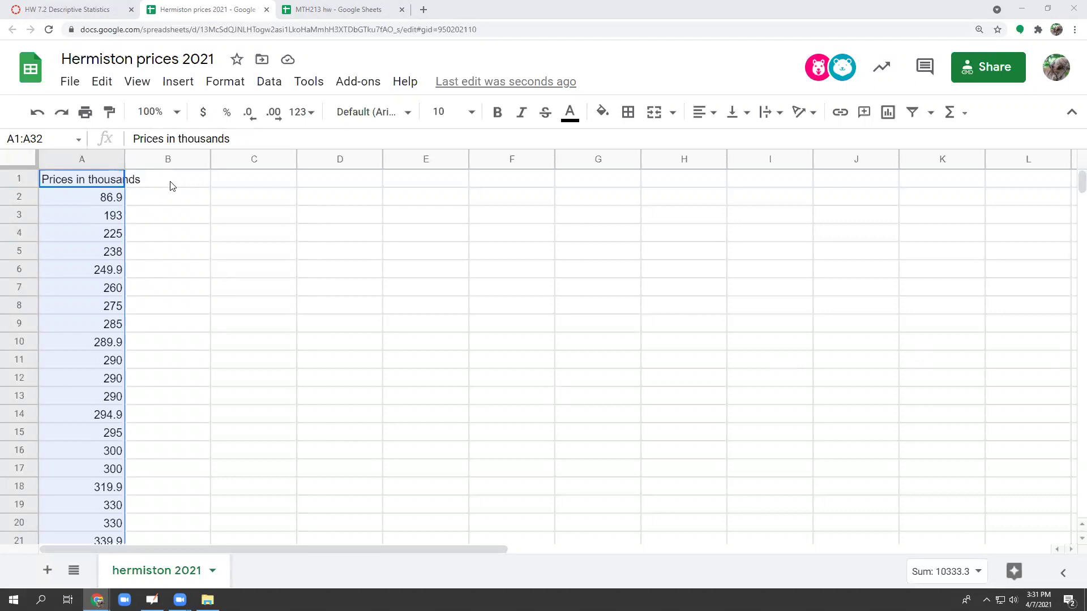
Auto-fit column A to its header and select B1 for a new heading
double_click(125, 160)
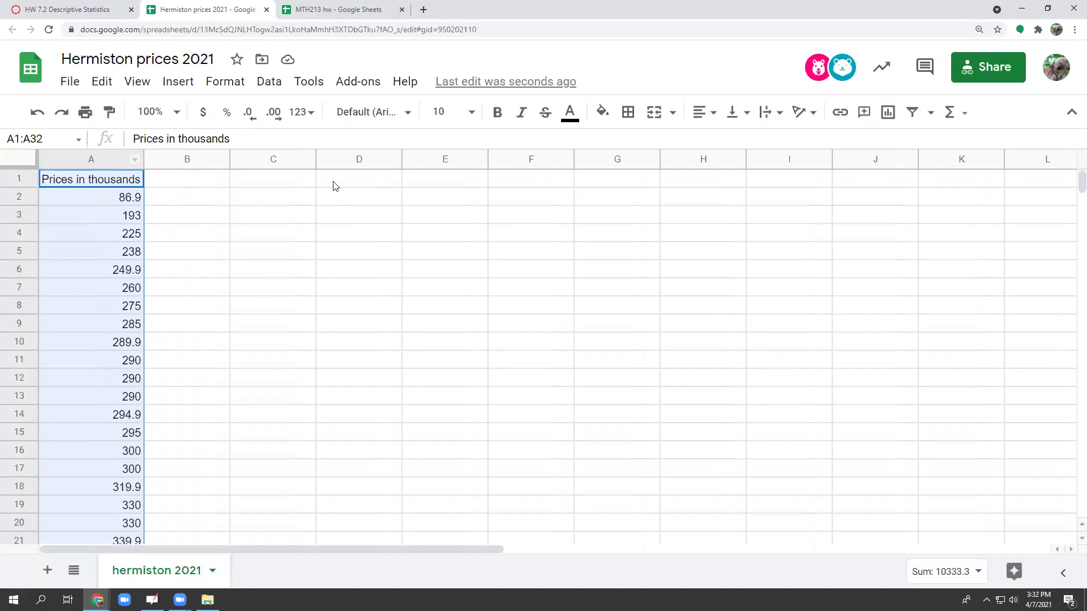
click(206, 181)
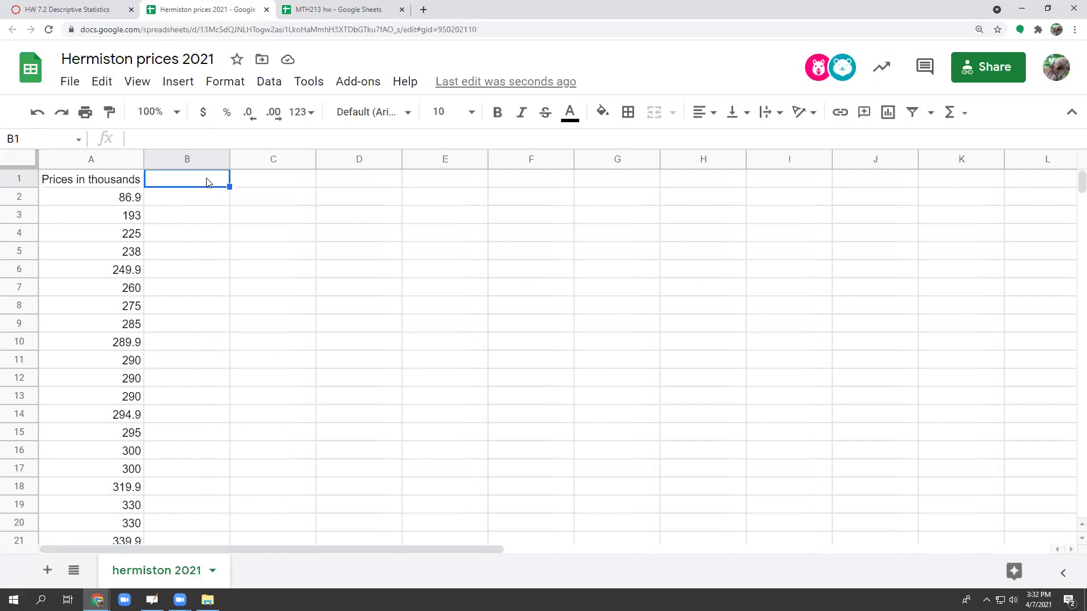
text(Summary Statistics)
Enter the Summary Statistics heading and the count, mean and StDev labels in column B
key(Return)
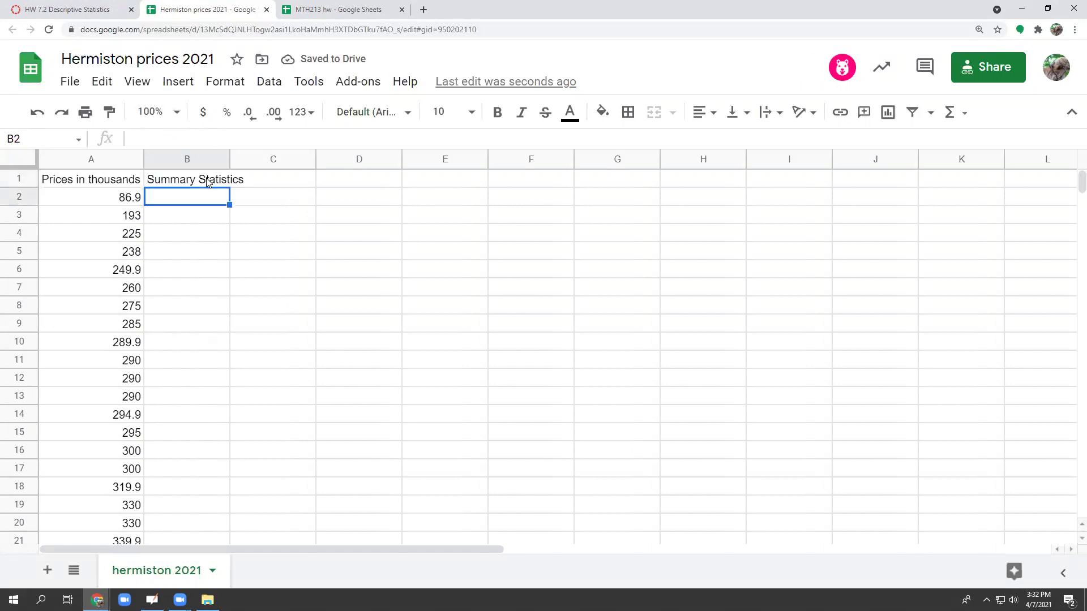
text(count)
key(Return)
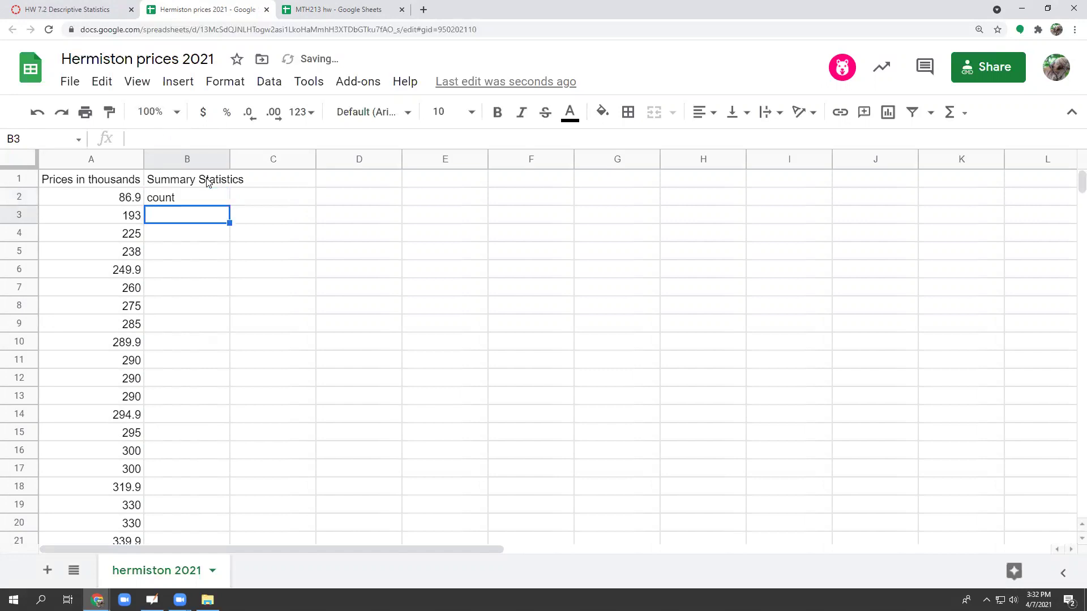
text(mean)
key(Return)
text(stat)
key(BackSpace)
key(BackSpace)
key(BackSpace)
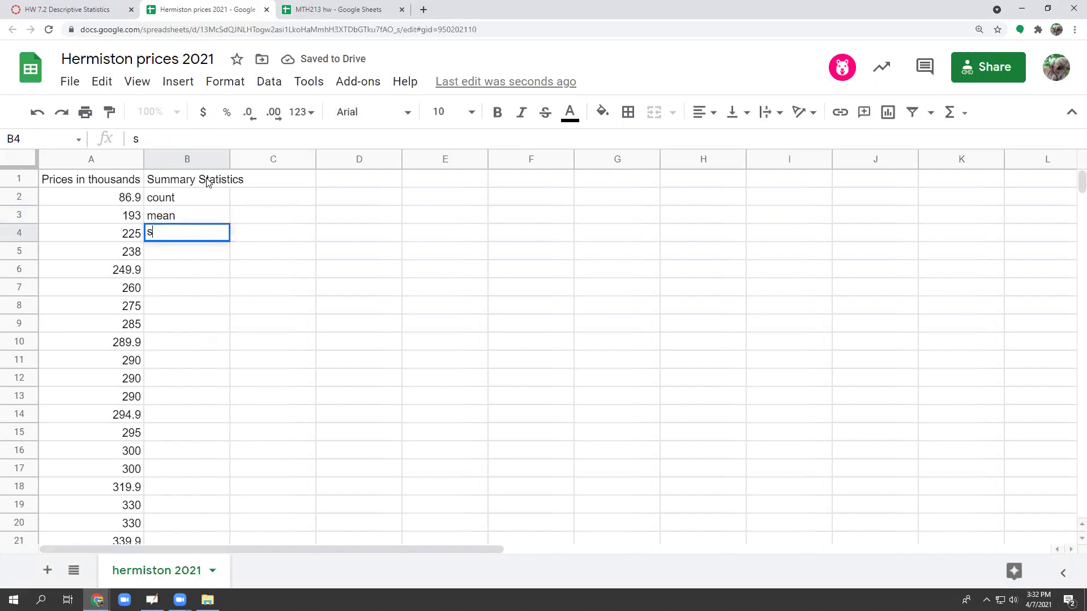
key(BackSpace)
text(StD)
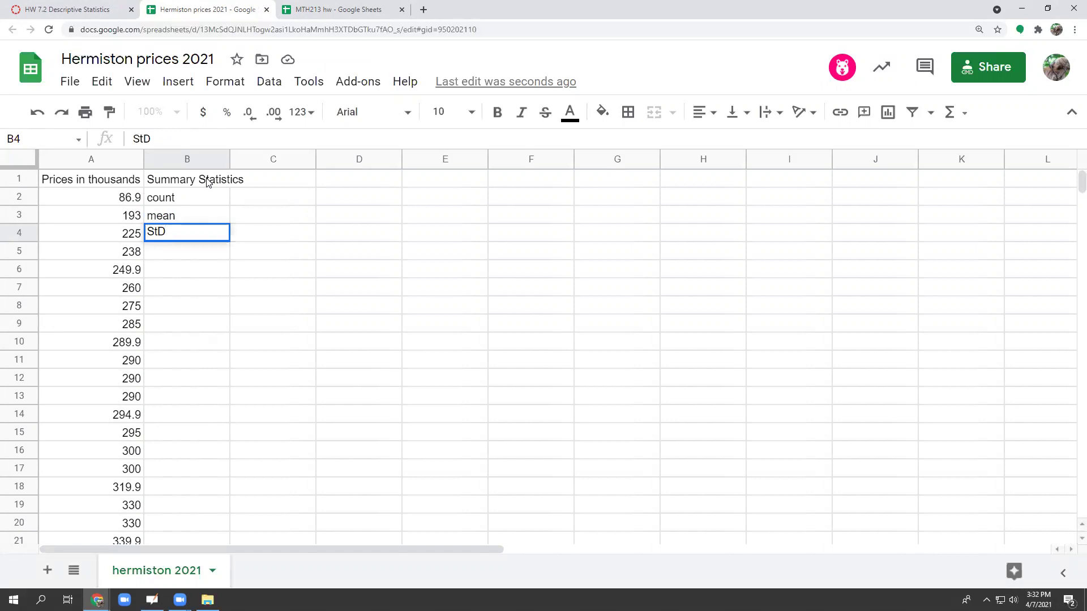
text(ev)
key(Return)
key(Return)
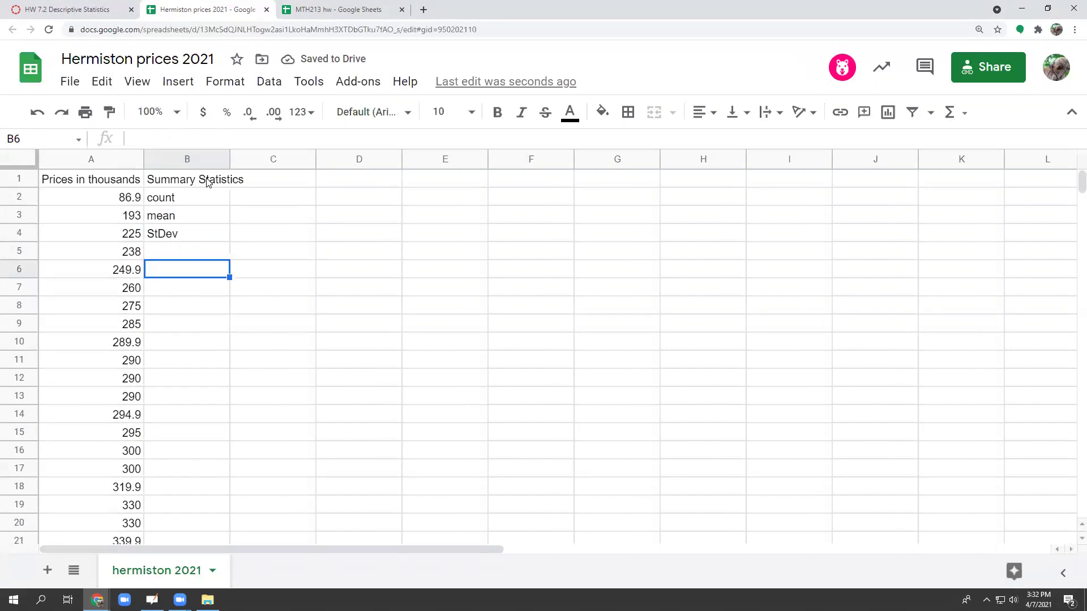
text(Min)
Enter the Min, Q1, Median, Q3, Max, Range and IQR labels down column B
key(Return)
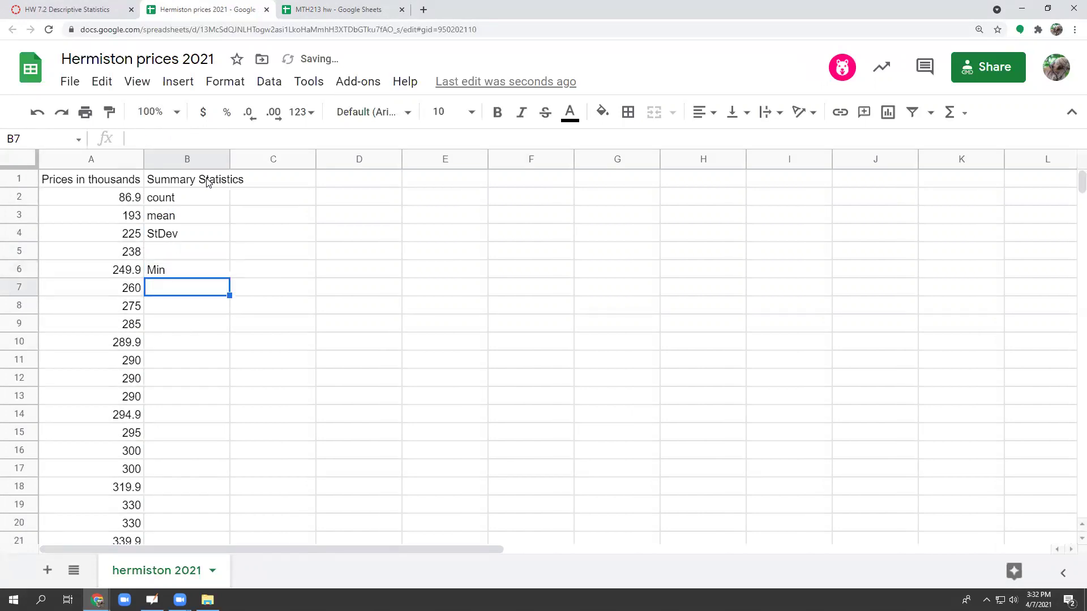
text(Q1)
key(Return)
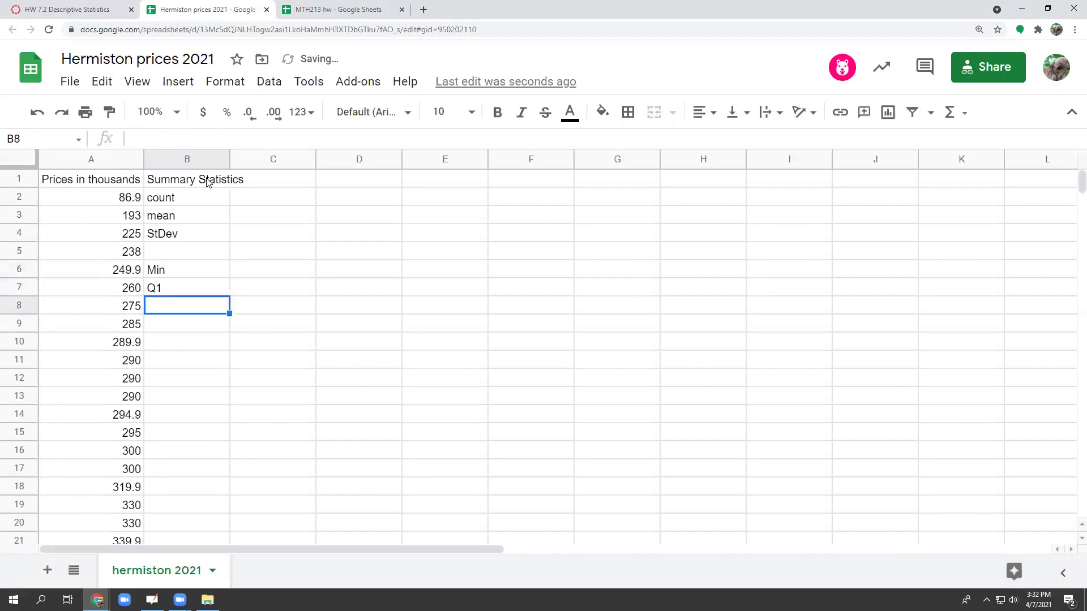
text(Median)
key(Return)
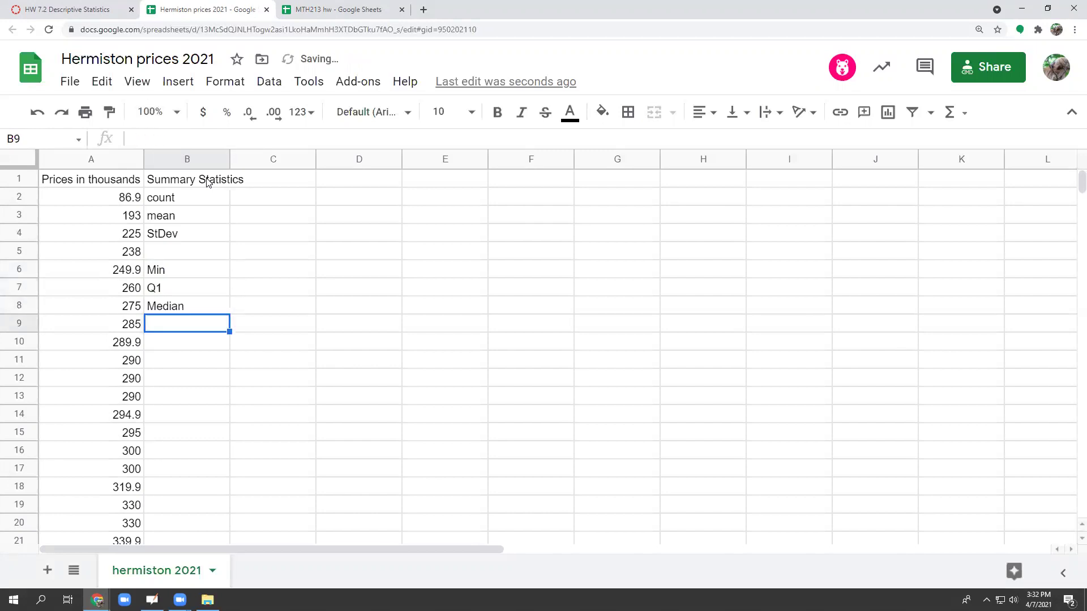
text(Q3)
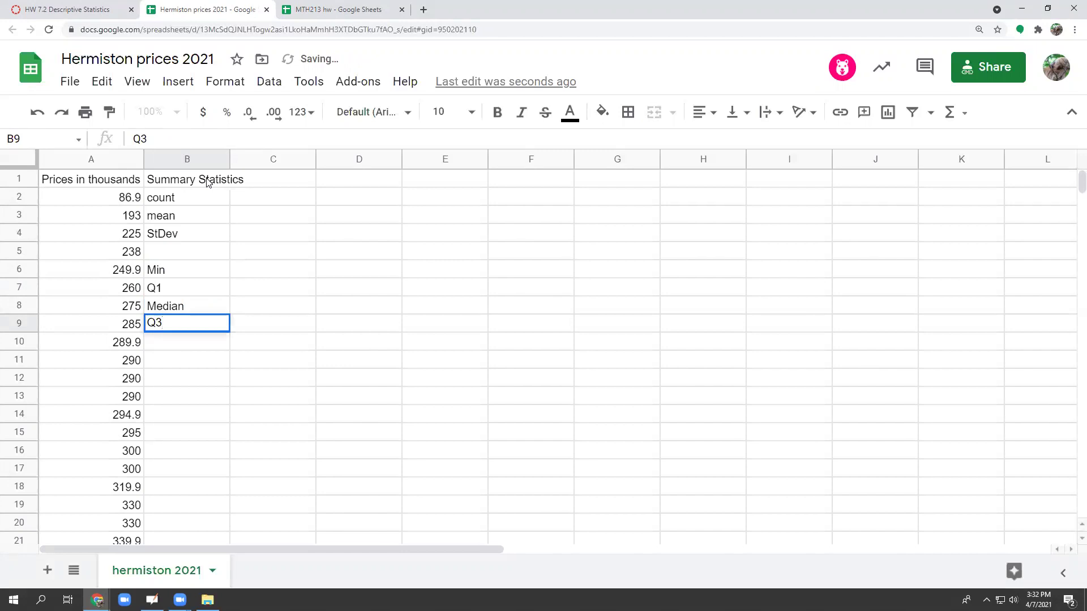
key(Return)
text(Max)
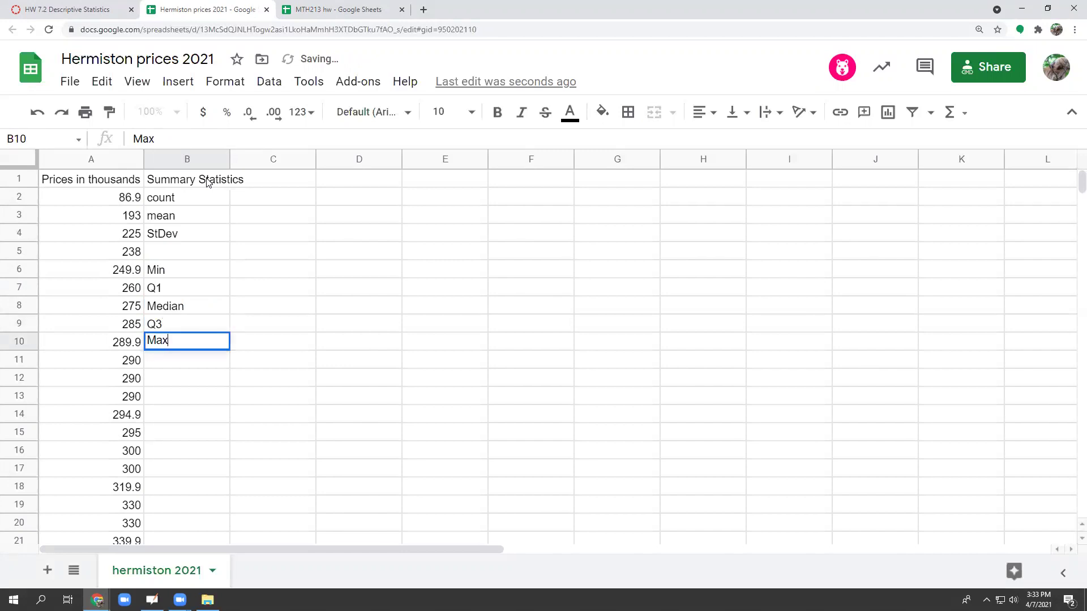
key(Return)
key(Return)
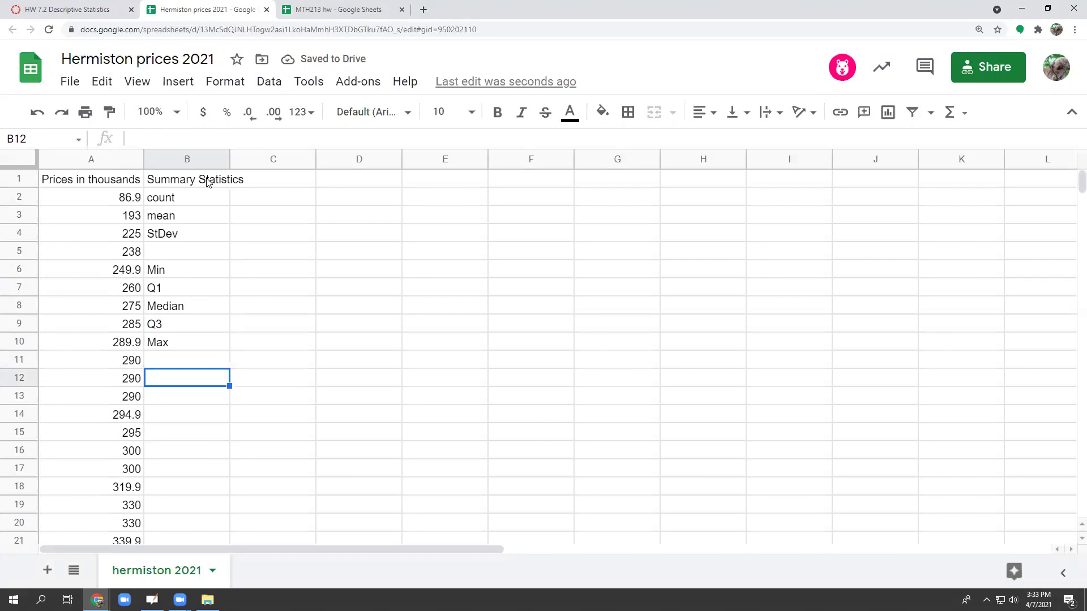
text(Range)
key(Return)
text(IQR)
key(Up)
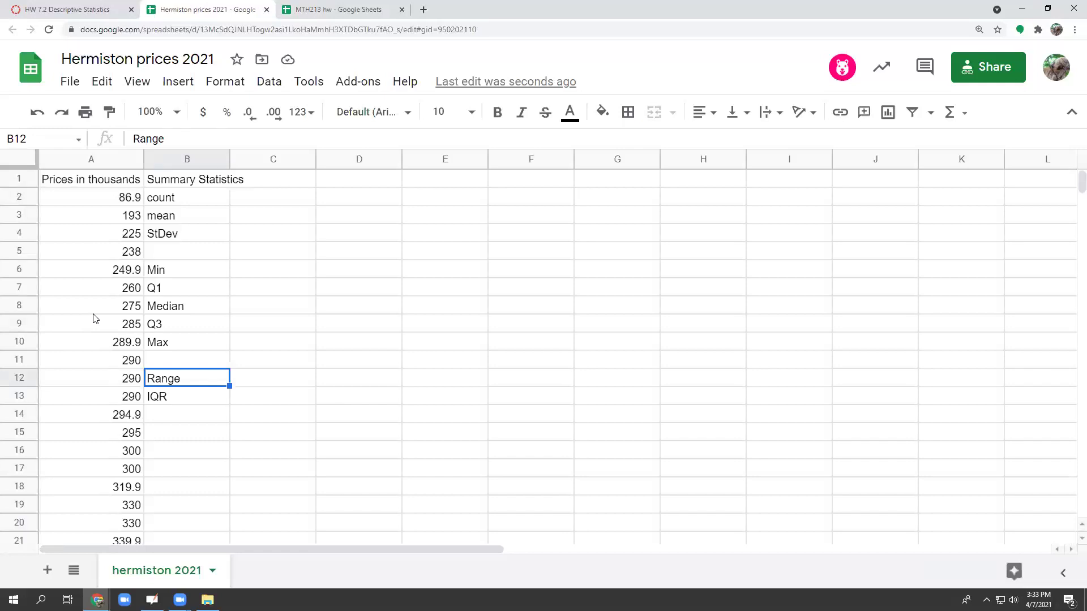
Compute count 31 with =COUNT(A:A) in C2 and mean 333.3322581 with =AVERAGE(A:A) in C3
click(264, 200)
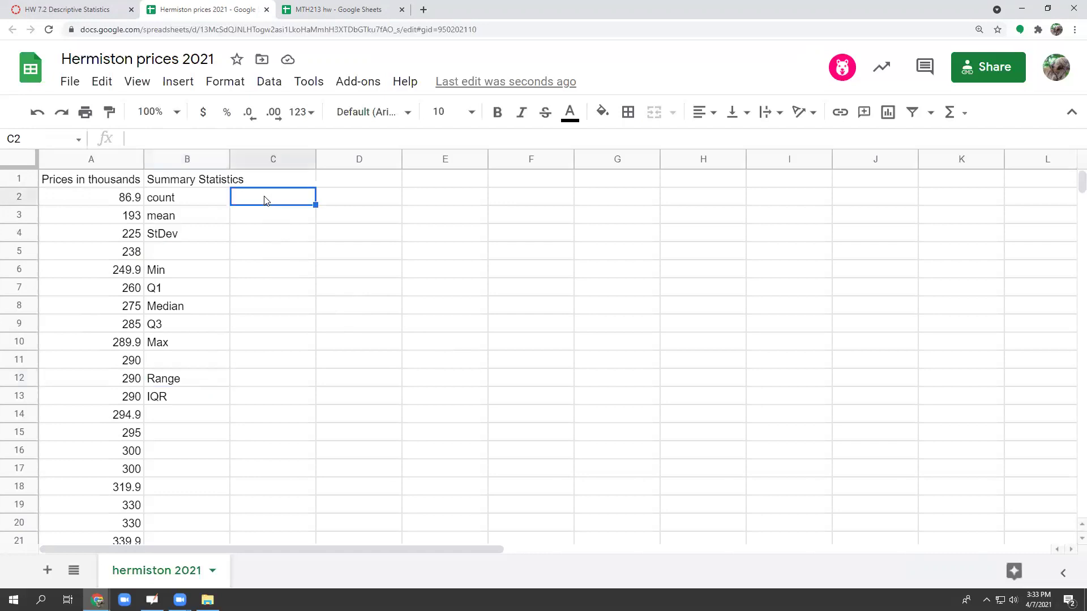
text(=cou)
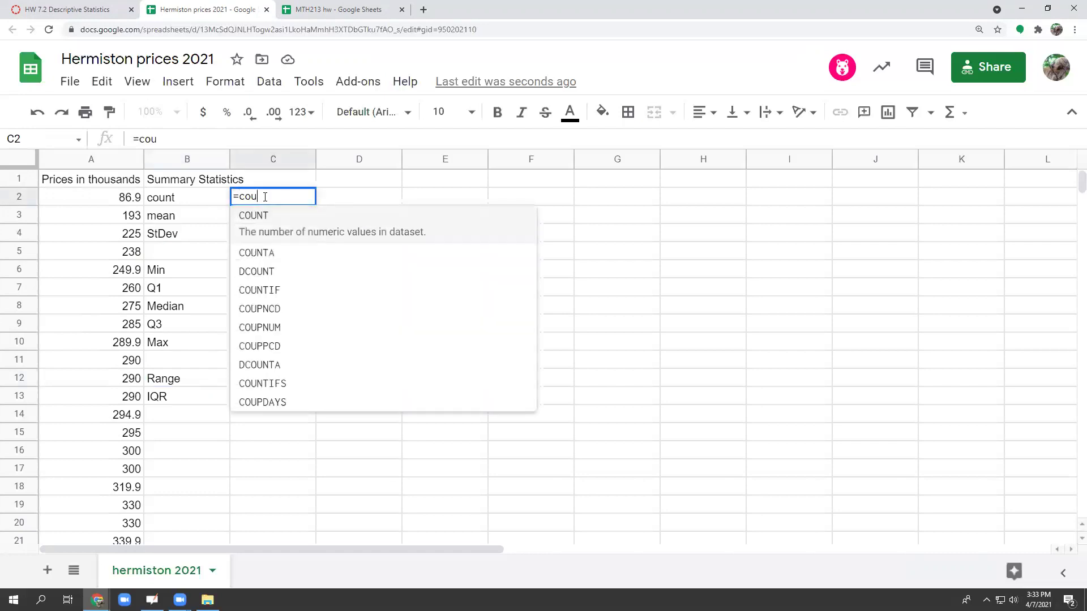
text(nt)
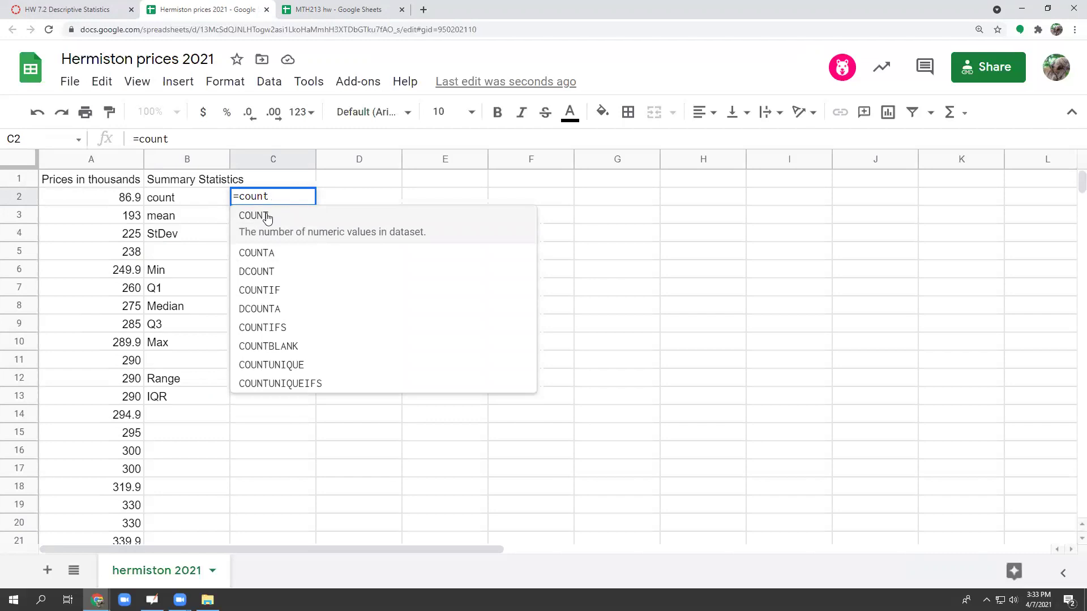
text(()
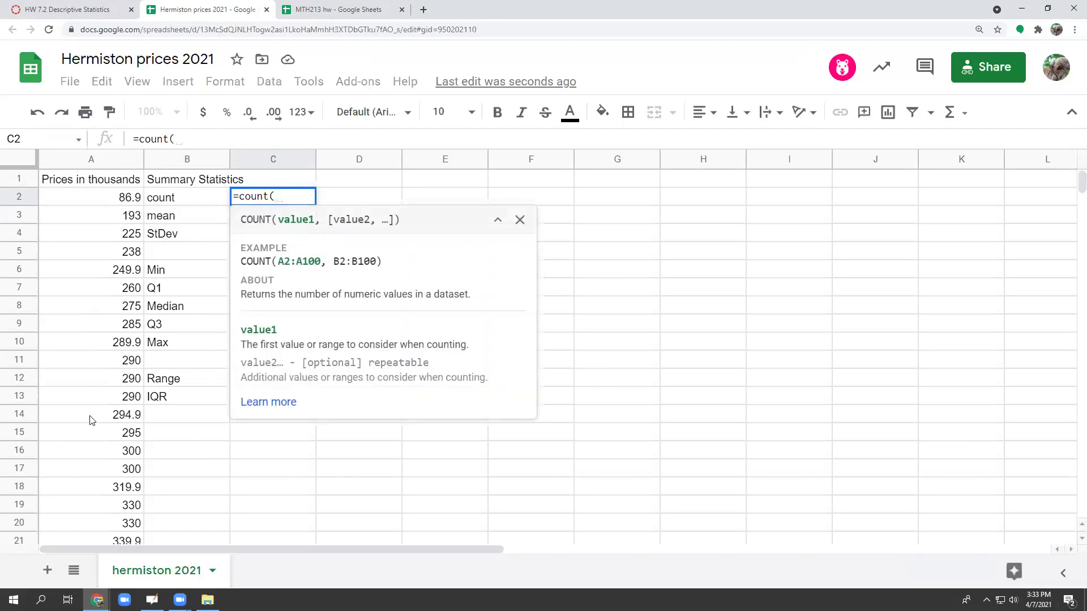
click(95, 159)
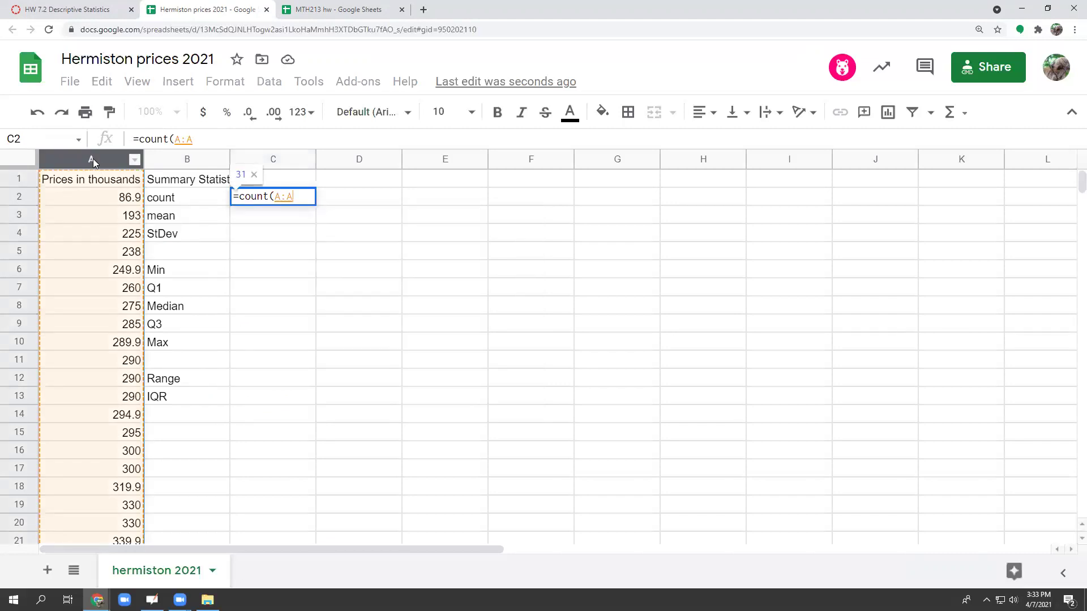
text())
key(Return)
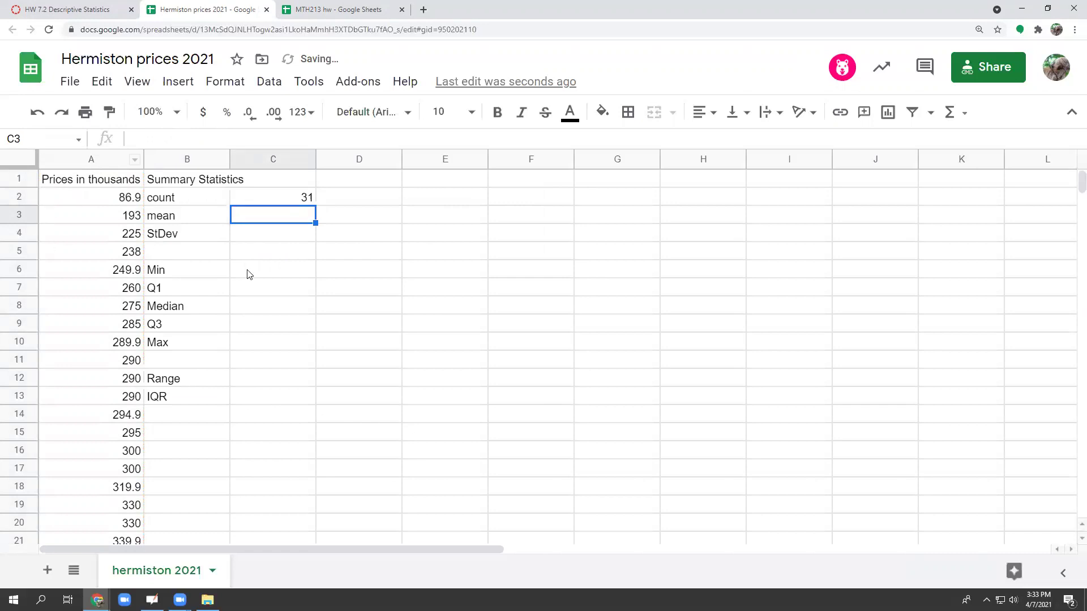
text(=avera)
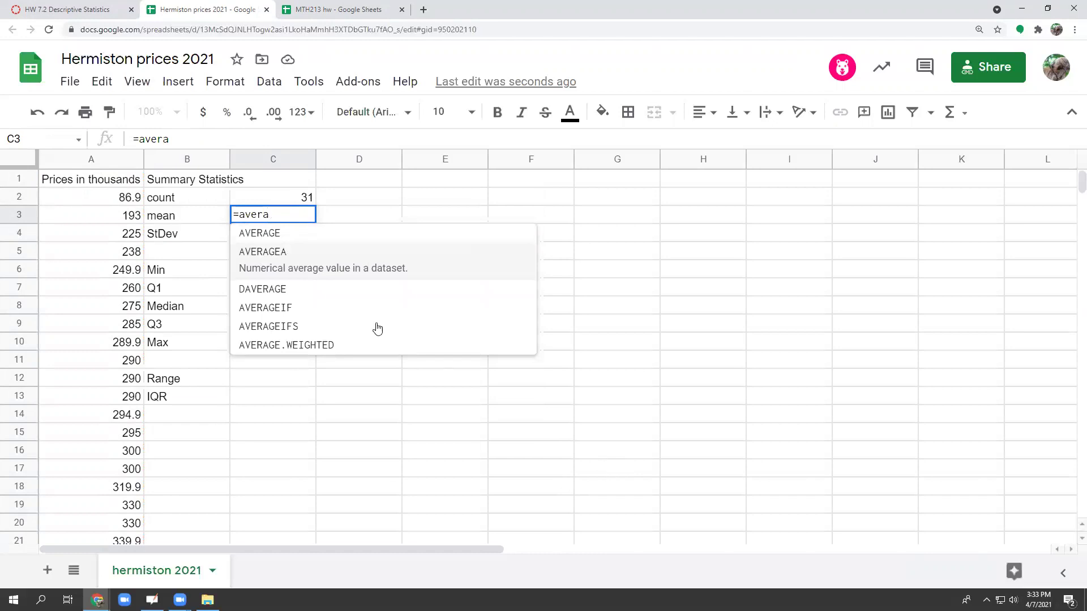
click(303, 239)
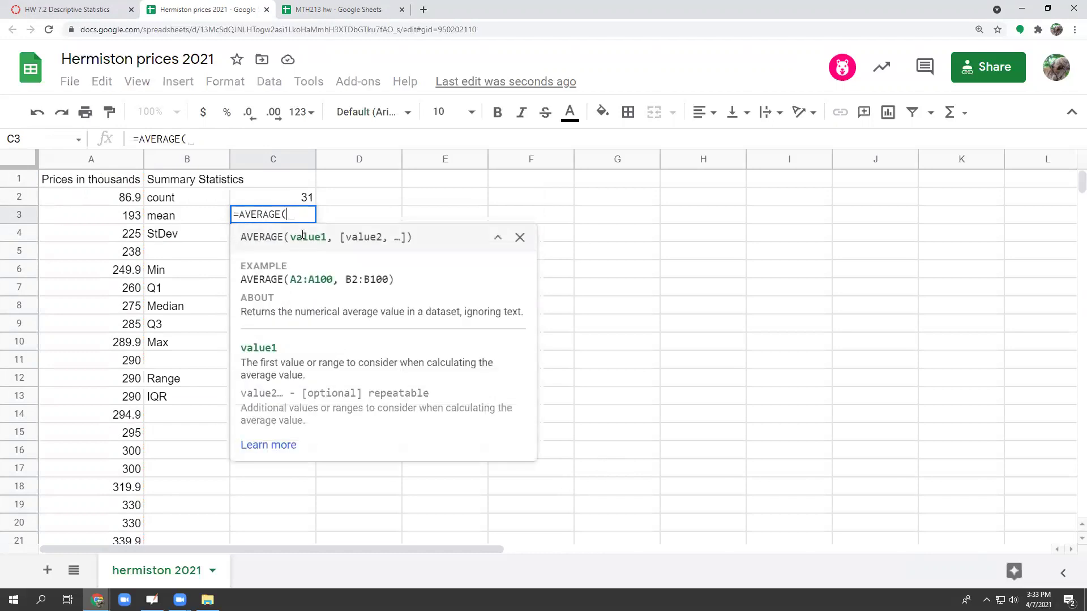
click(85, 161)
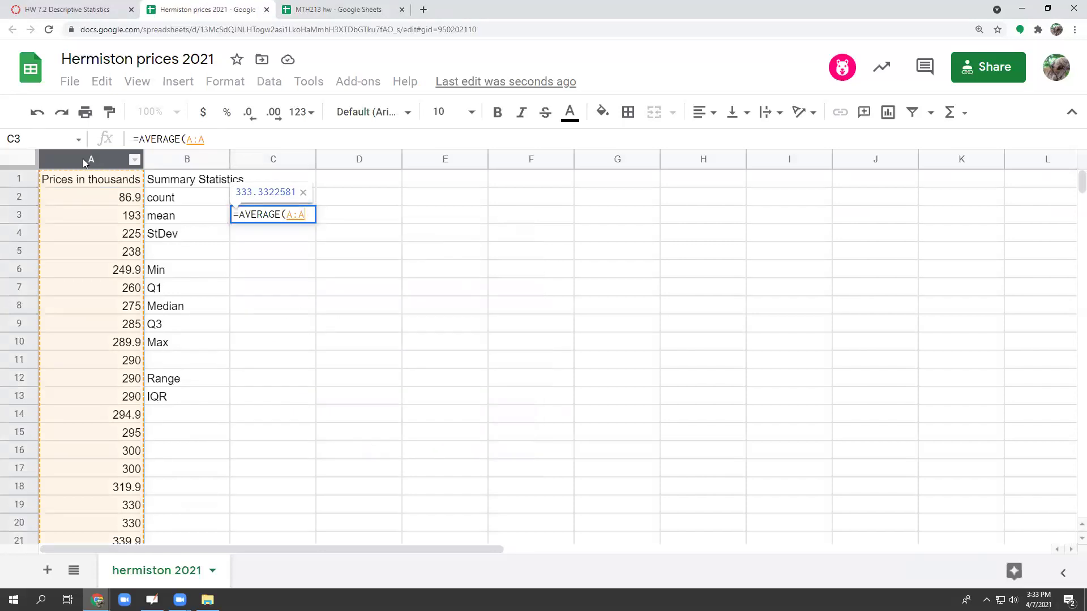
key(Return)
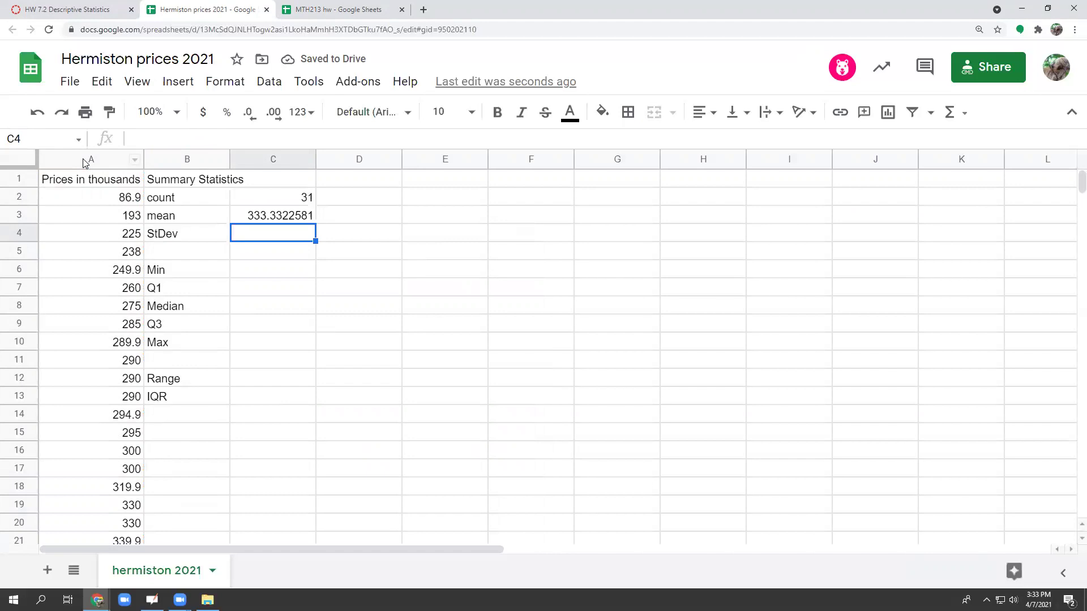
click(275, 217)
click(211, 140)
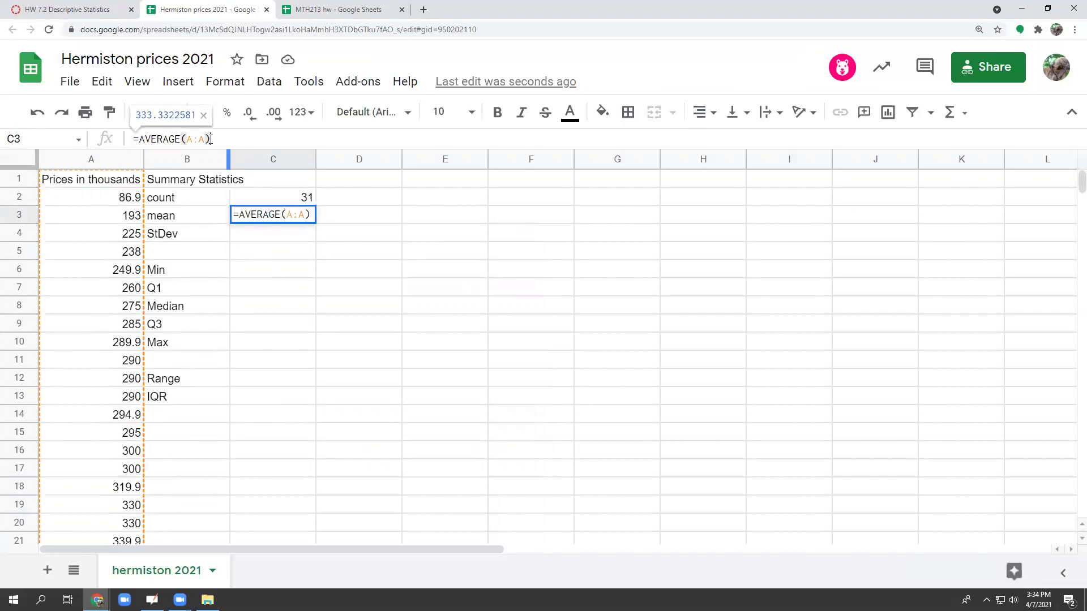
key(Return)
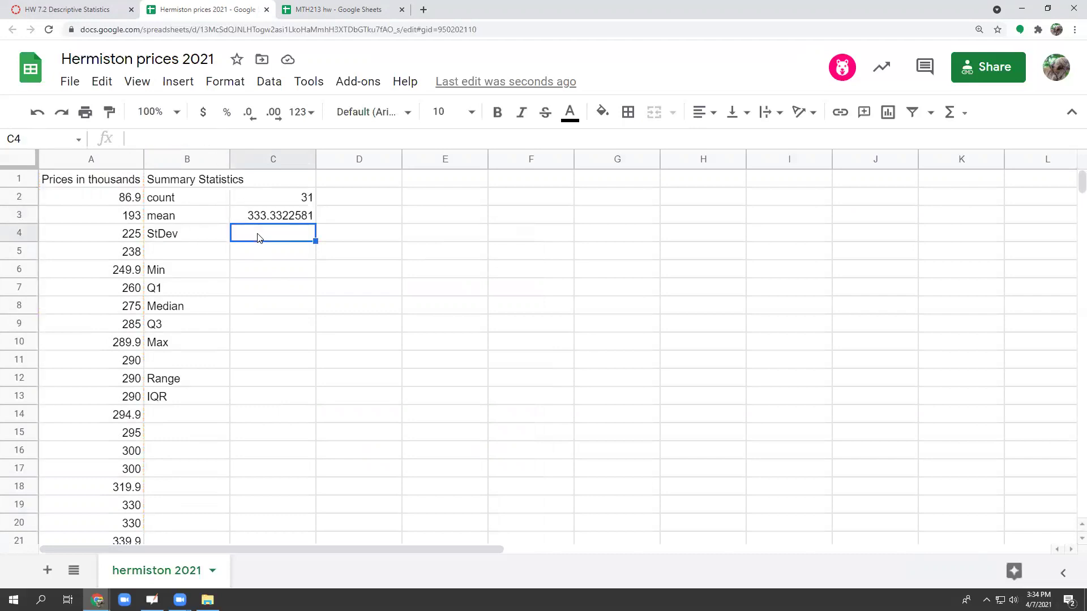
text(=)
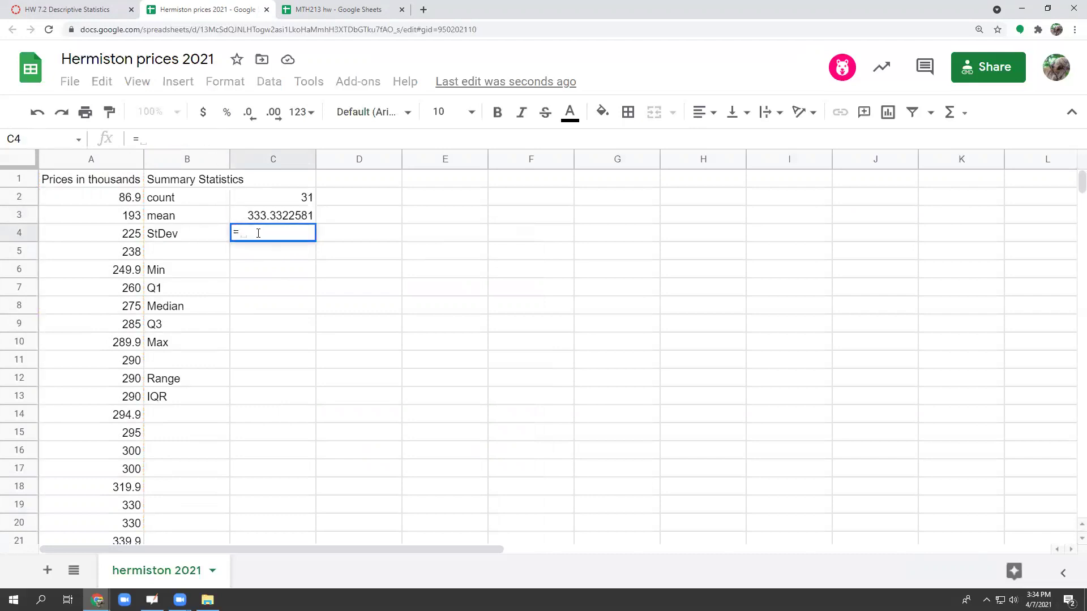
text(std)
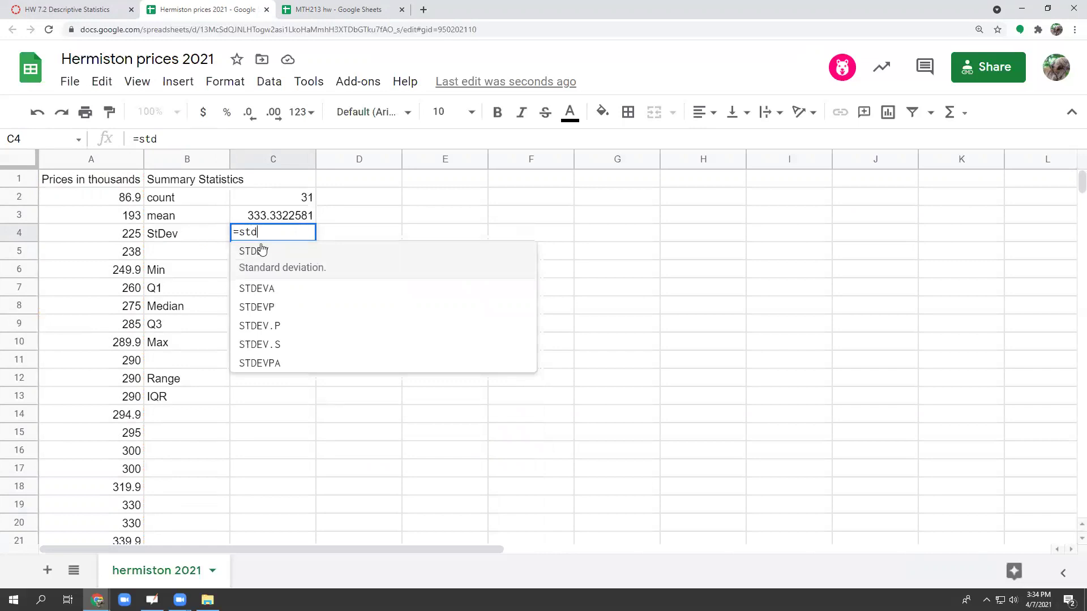
Compute StDev 111.6568326 with =STDEV.S(A:A) in C4, then inspect the price values
click(263, 338)
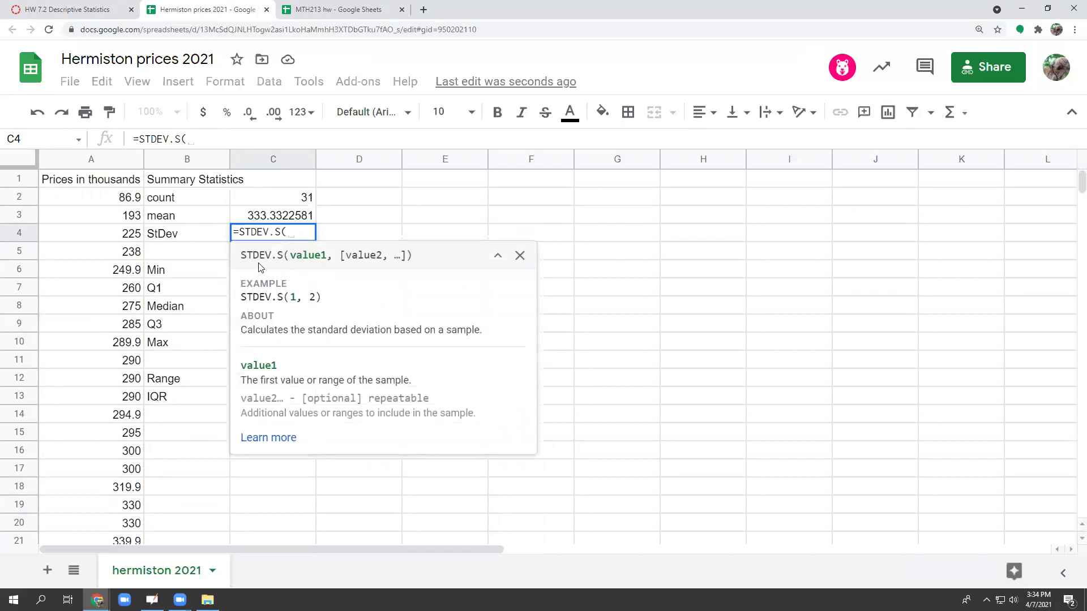
click(75, 164)
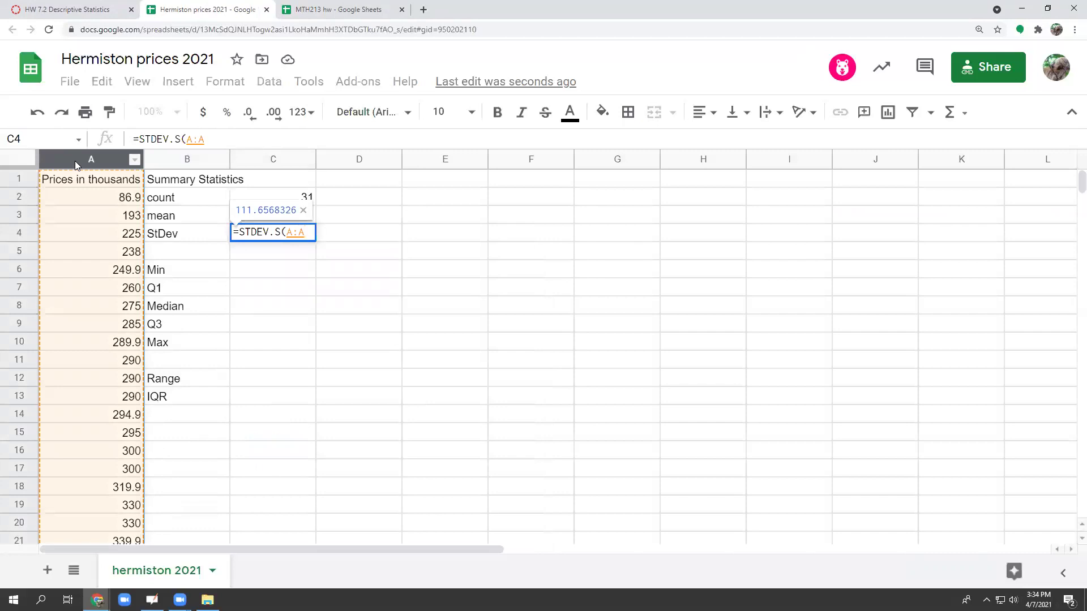
text())
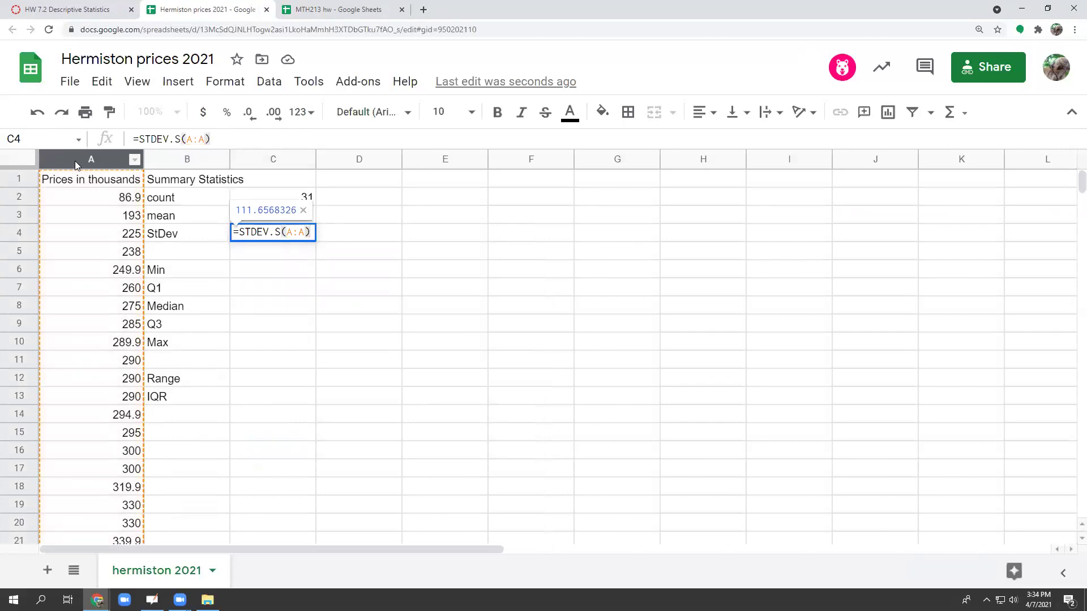
key(Return)
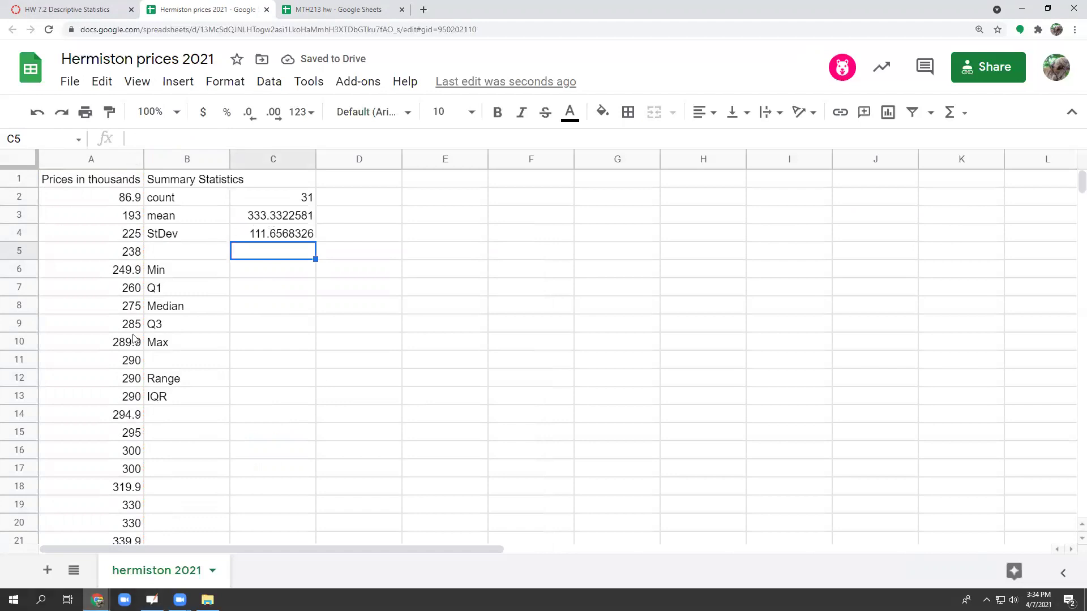
click(138, 271)
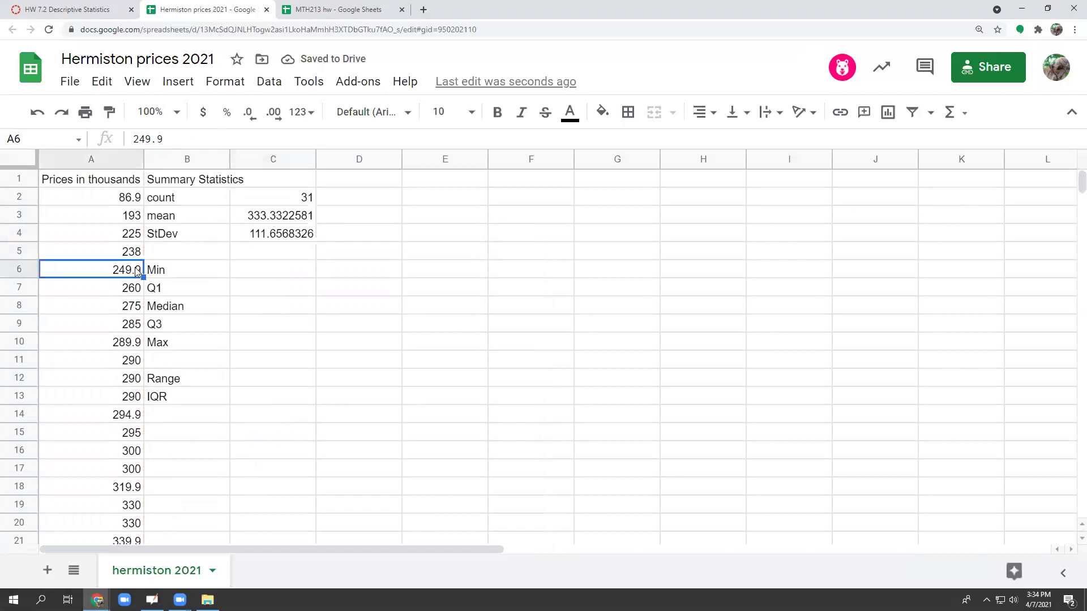
click(124, 417)
click(129, 484)
scroll(128, 475, down, 2)
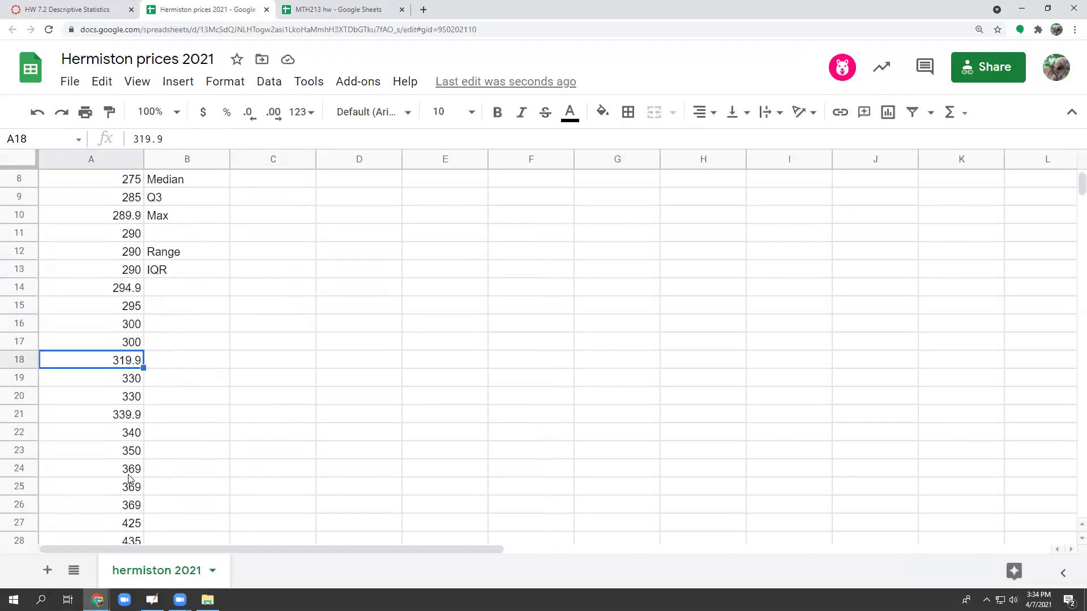
click(129, 416)
scroll(129, 415, down, 2)
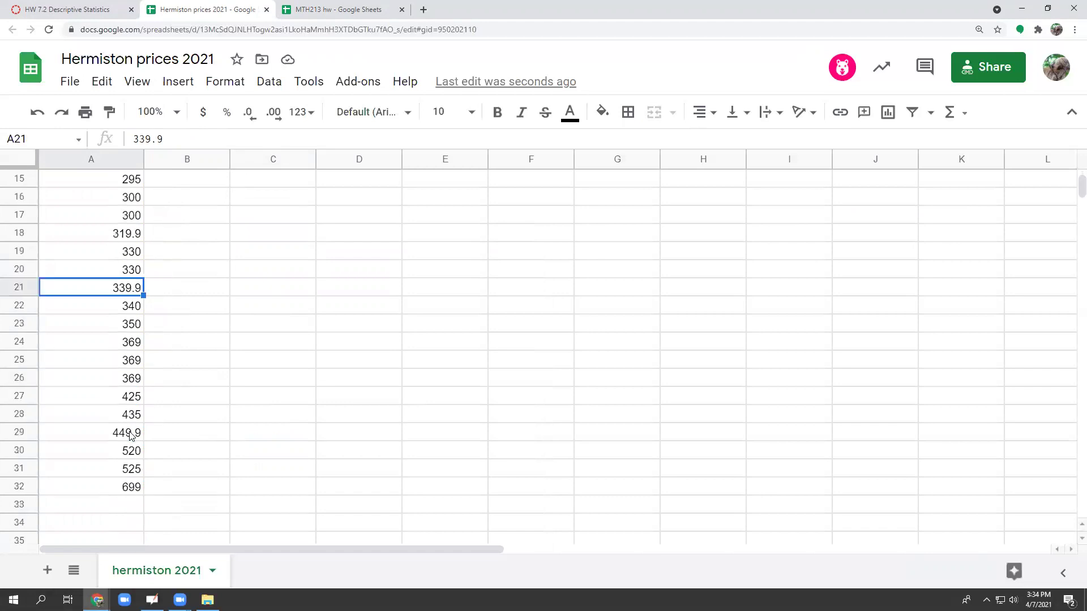
click(130, 433)
scroll(145, 428, up, 5)
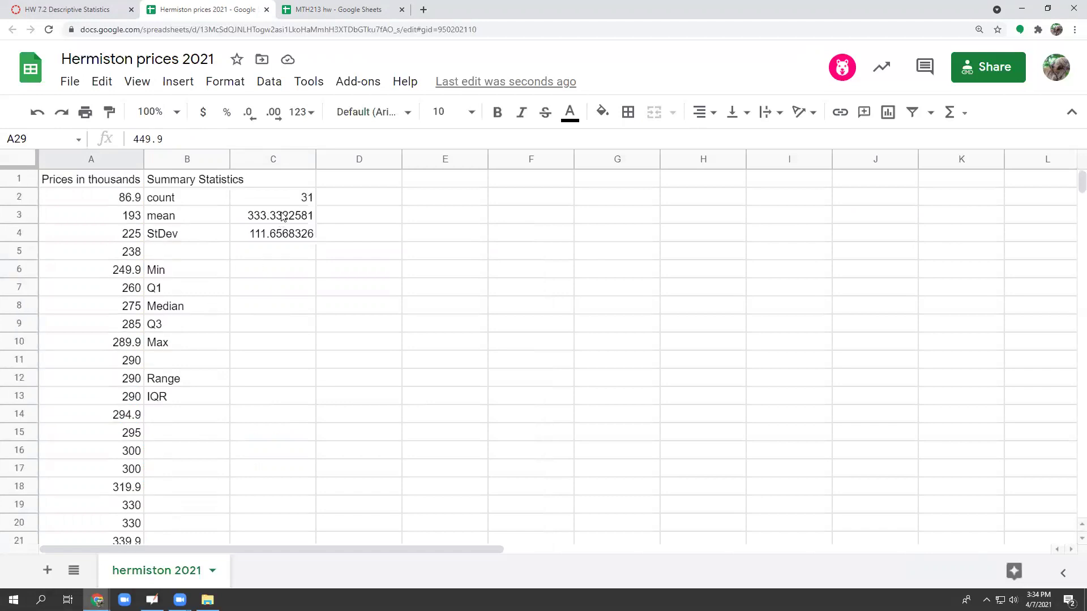
Round the mean and StDev to two decimals, 333.33 and 111.66
drag(283, 218, 284, 237)
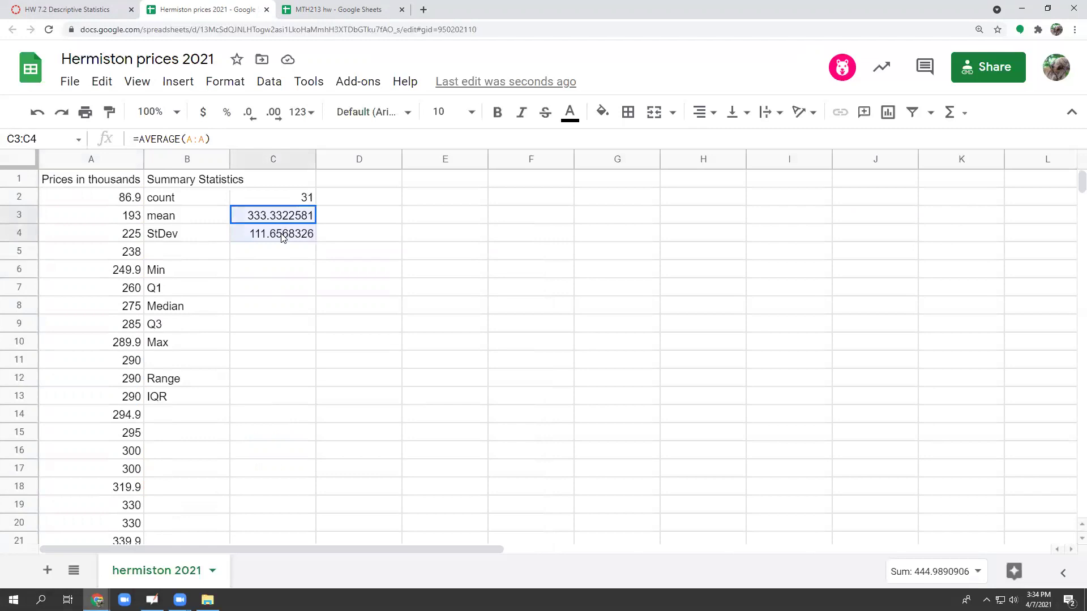
click(248, 116)
click(249, 117)
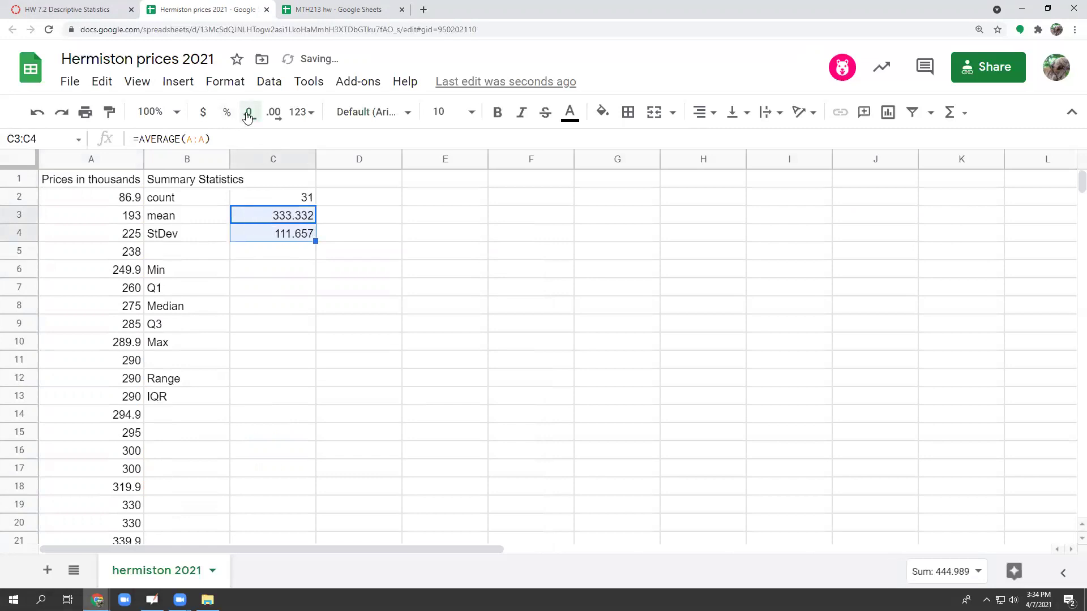
click(247, 117)
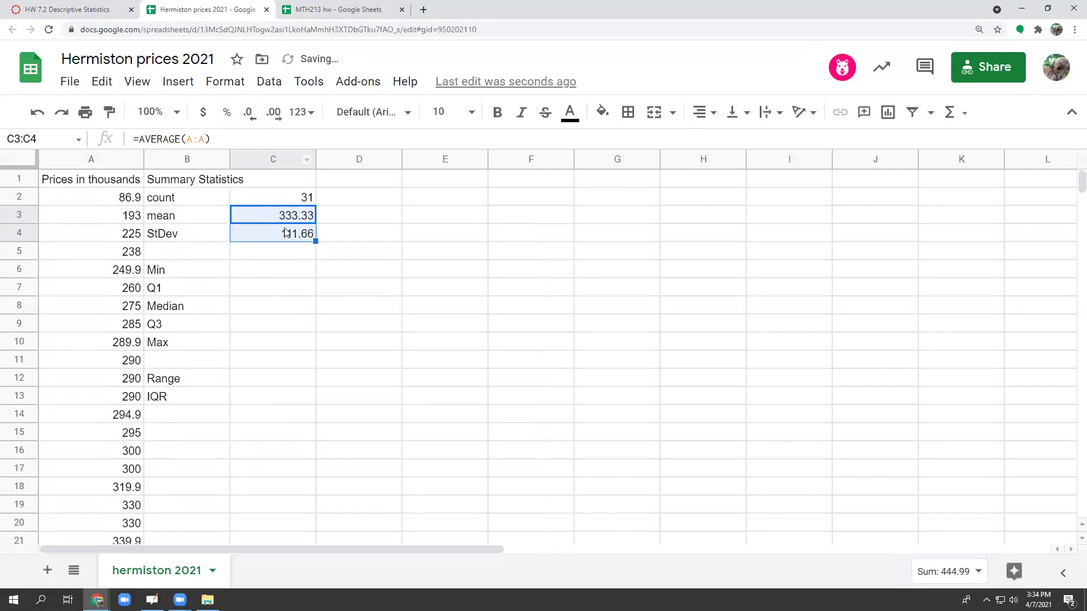
click(291, 268)
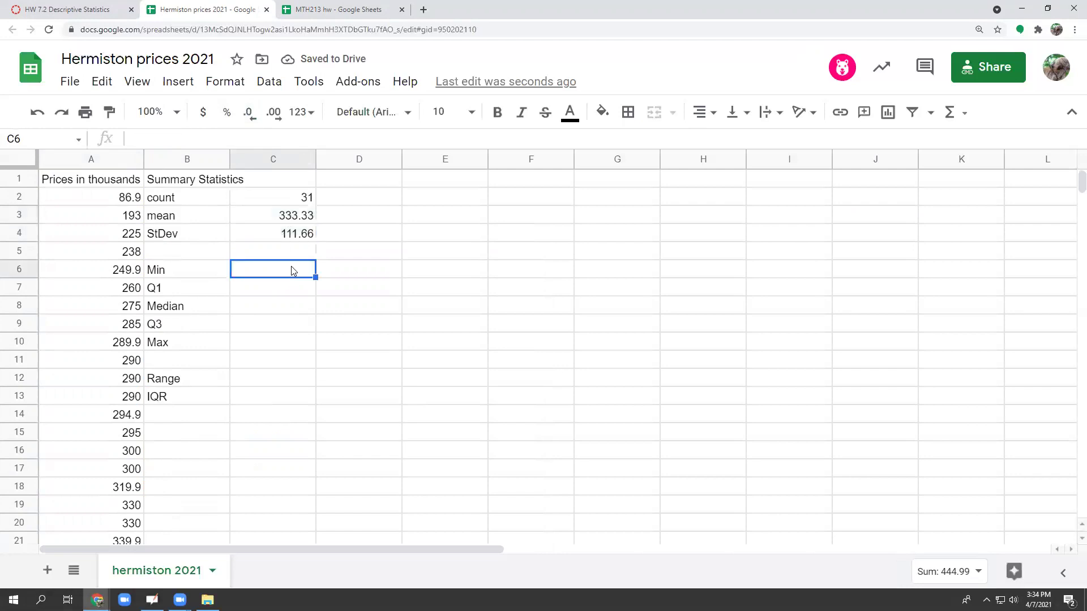
text(=)
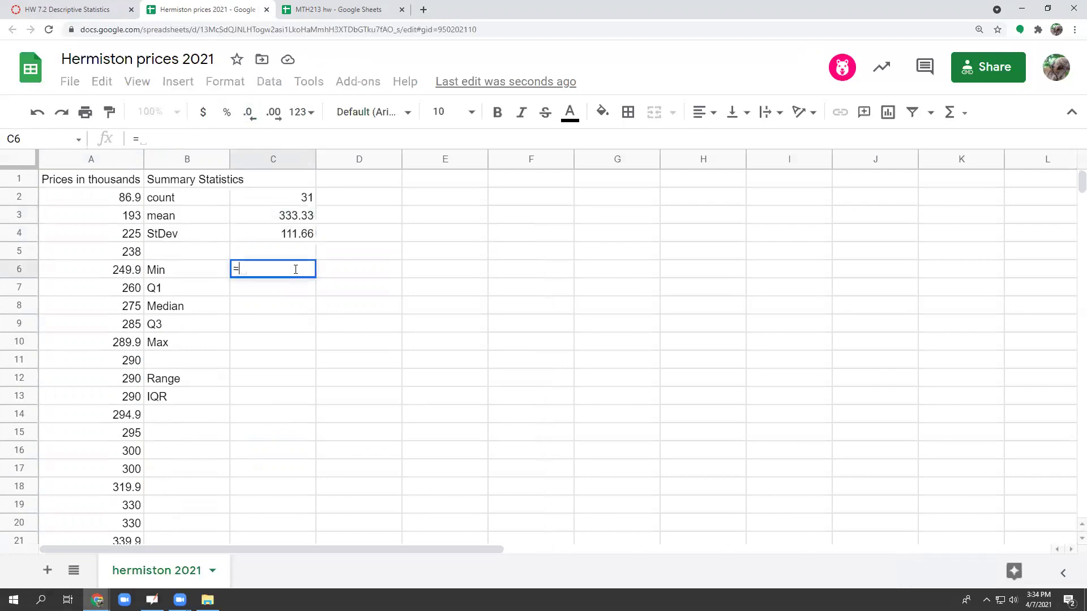
text(min()
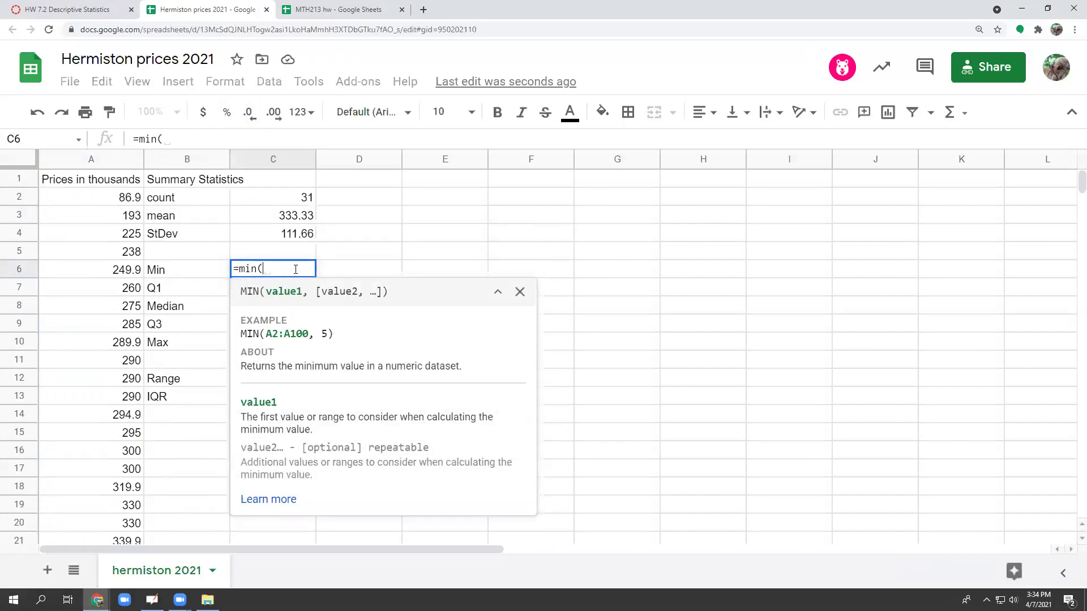
Compute Min 86.9, Q1 287.45 with QUARTILE.INC(A:A,1) and Median 300 from column A
click(80, 165)
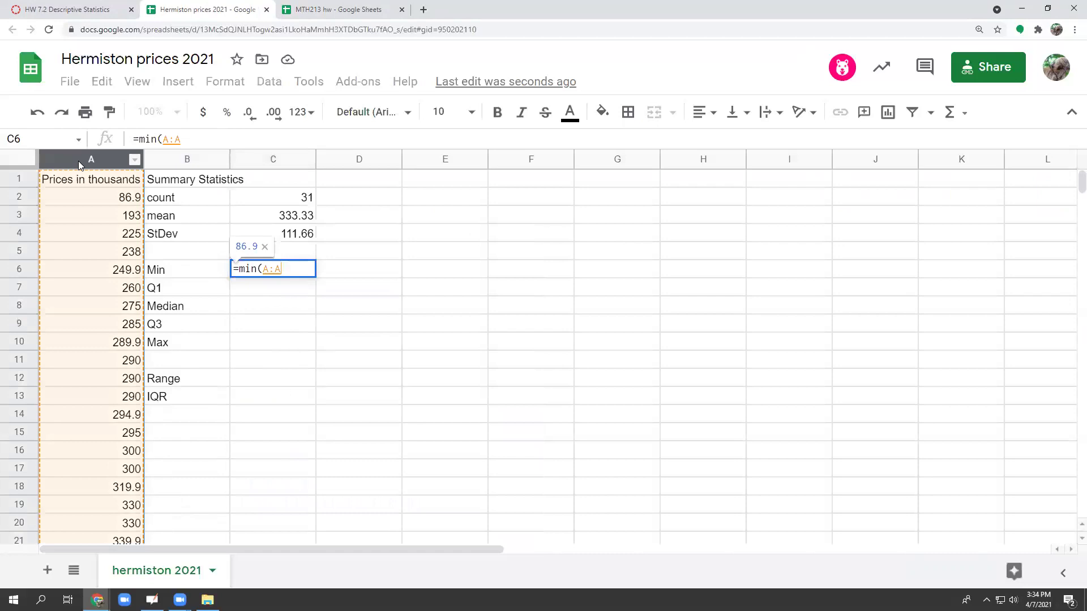
key(Return)
text(=quart)
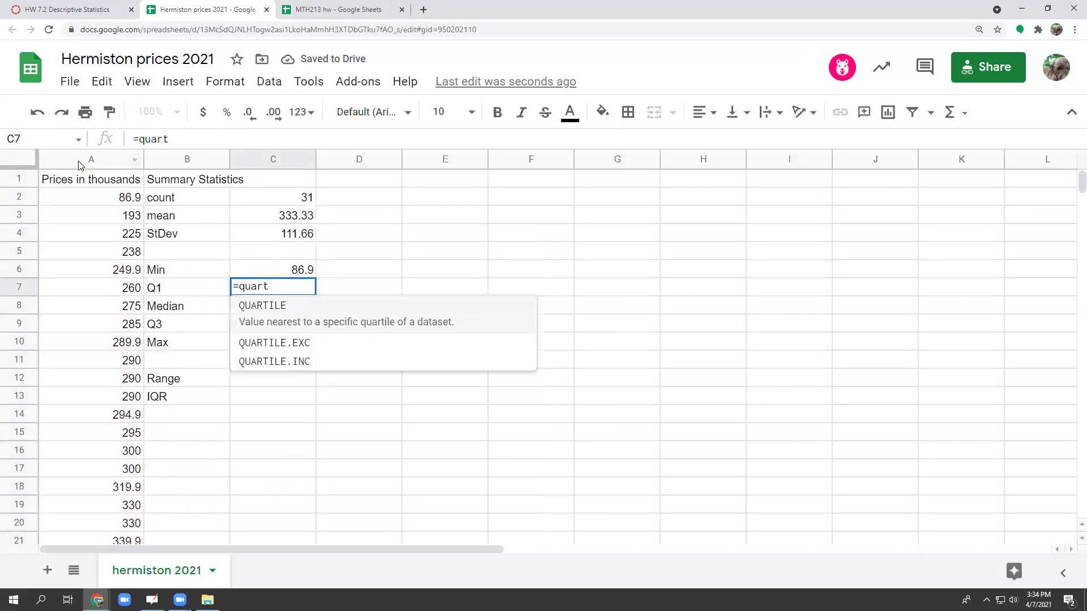
click(317, 361)
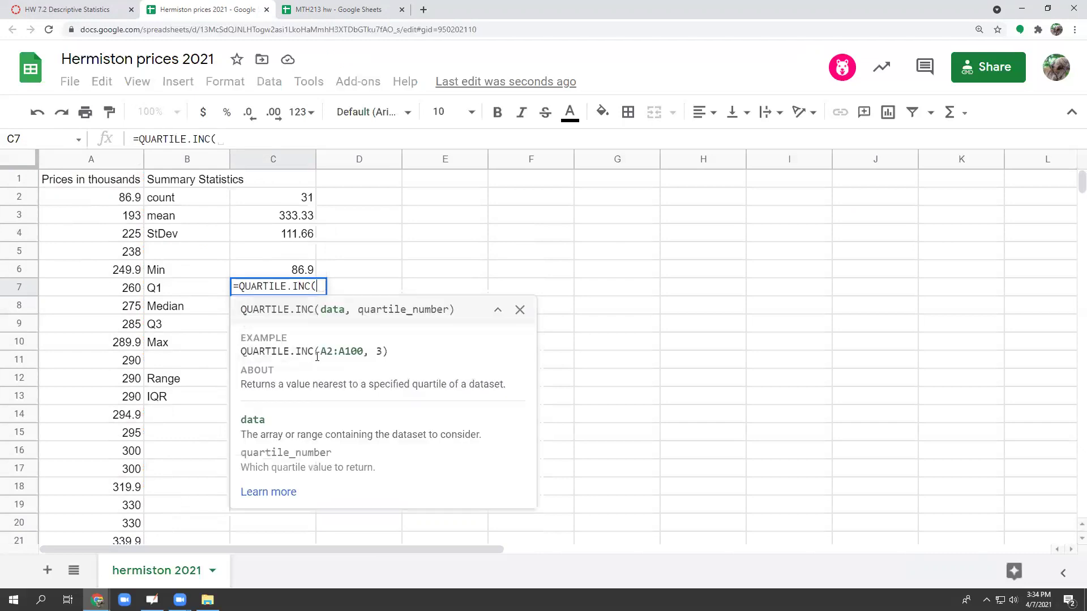
click(101, 162)
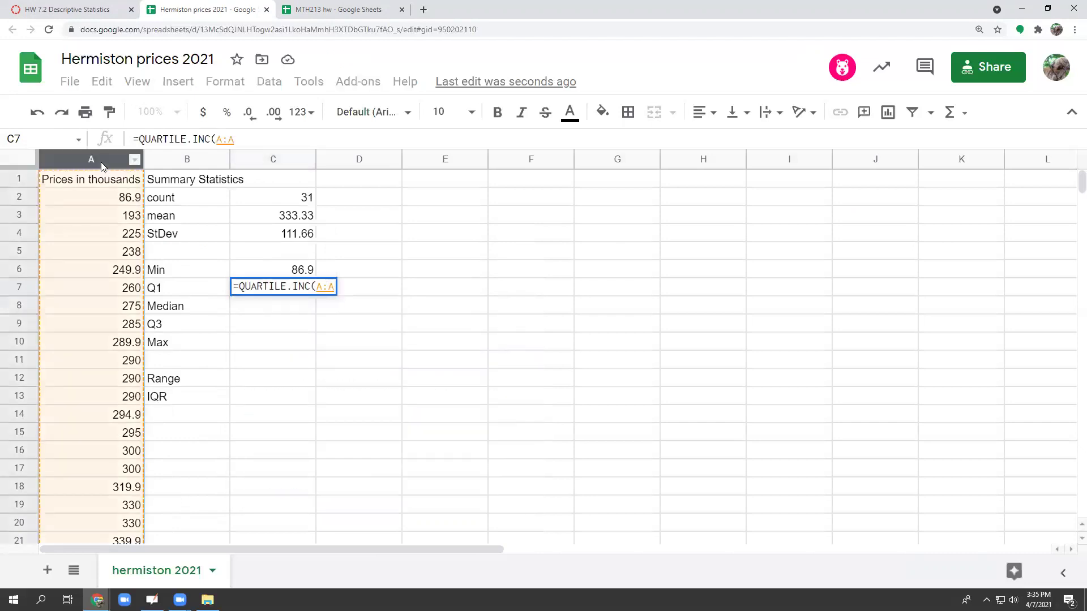
text(,)
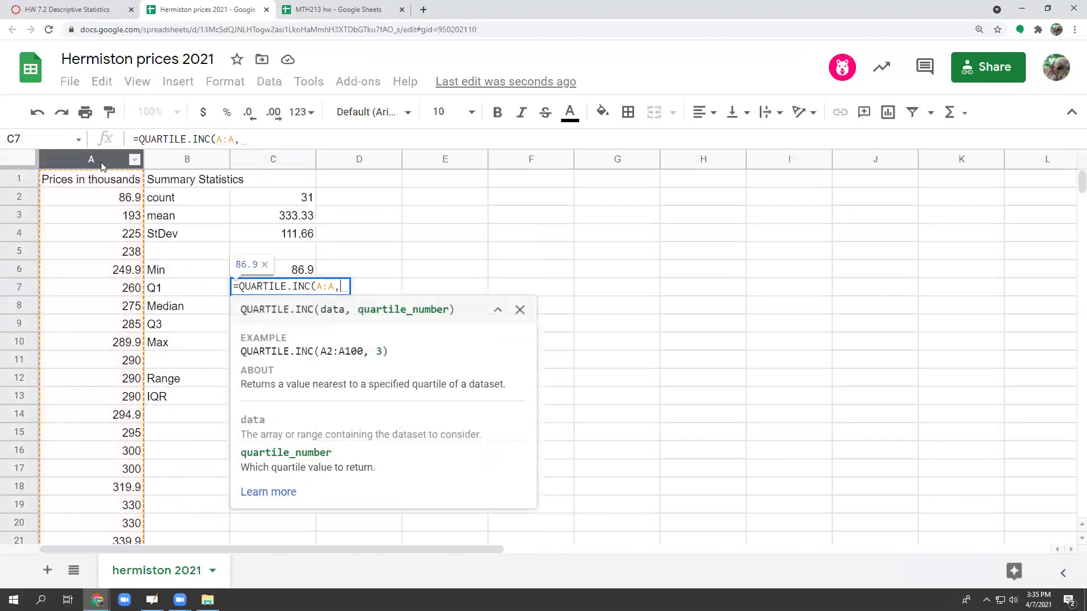
text(1)
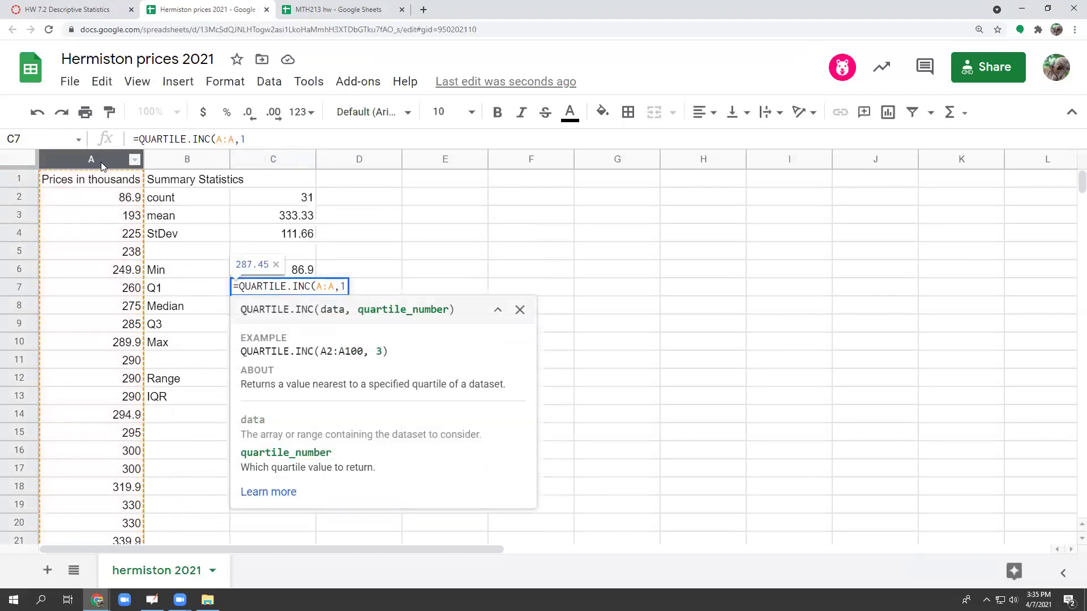
text())
key(Return)
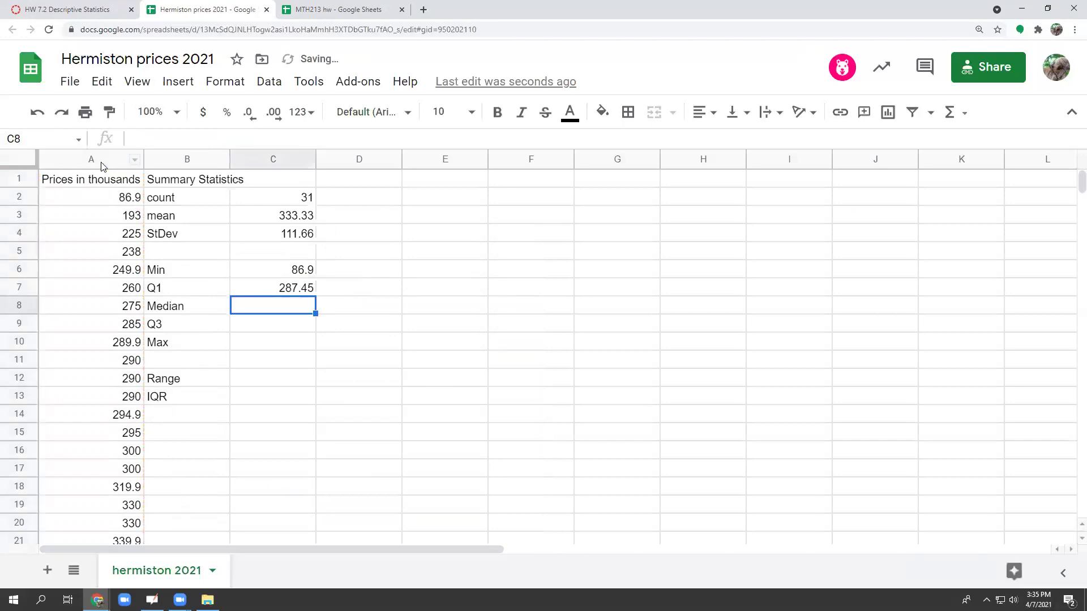
text(=med)
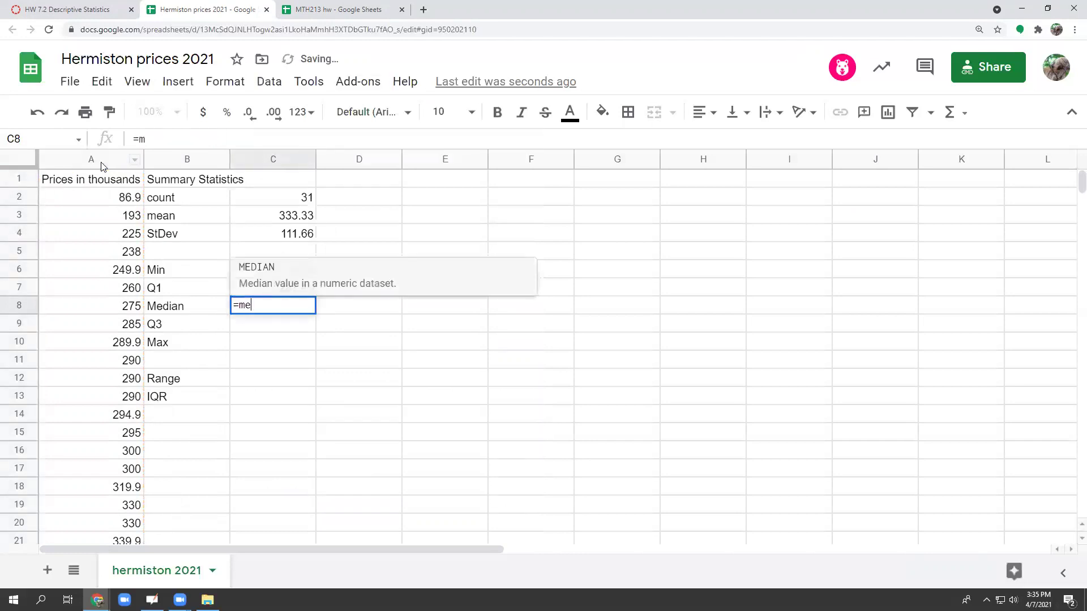
key(Tab)
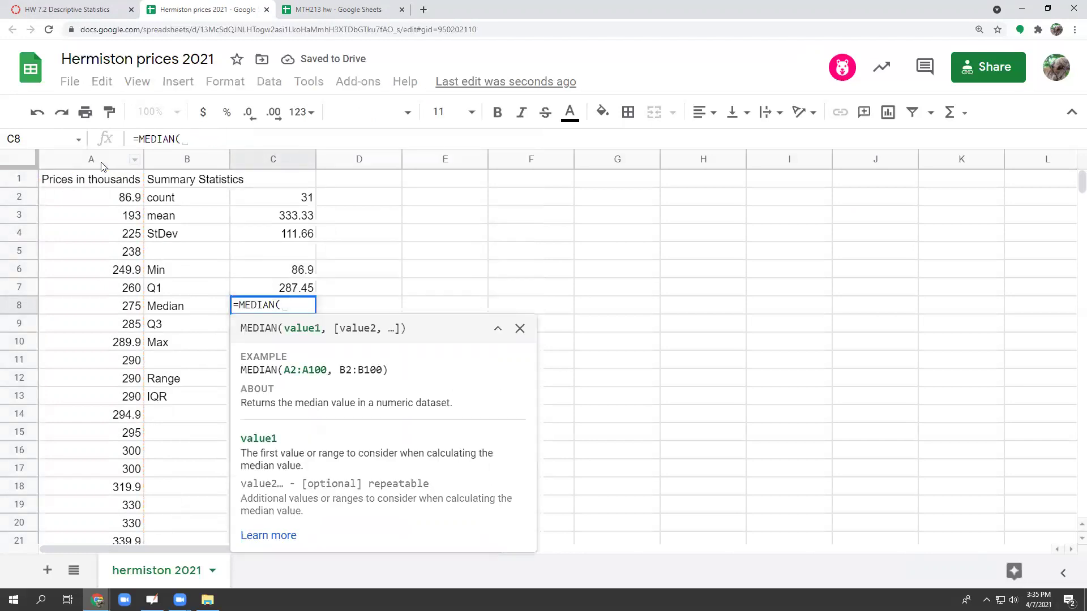
click(80, 161)
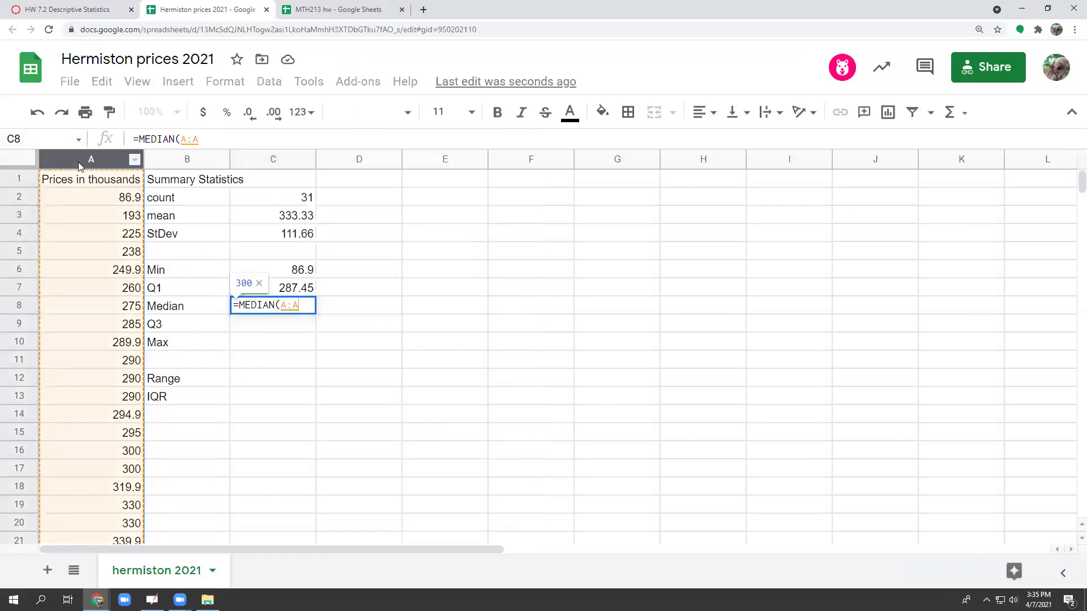
text())
key(Return)
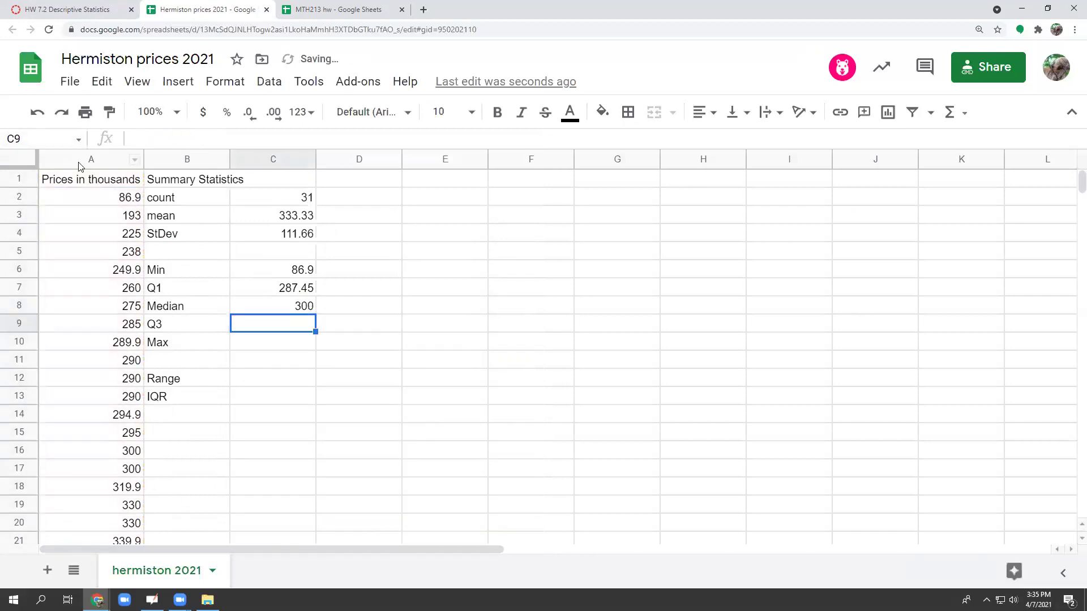
text(=qu)
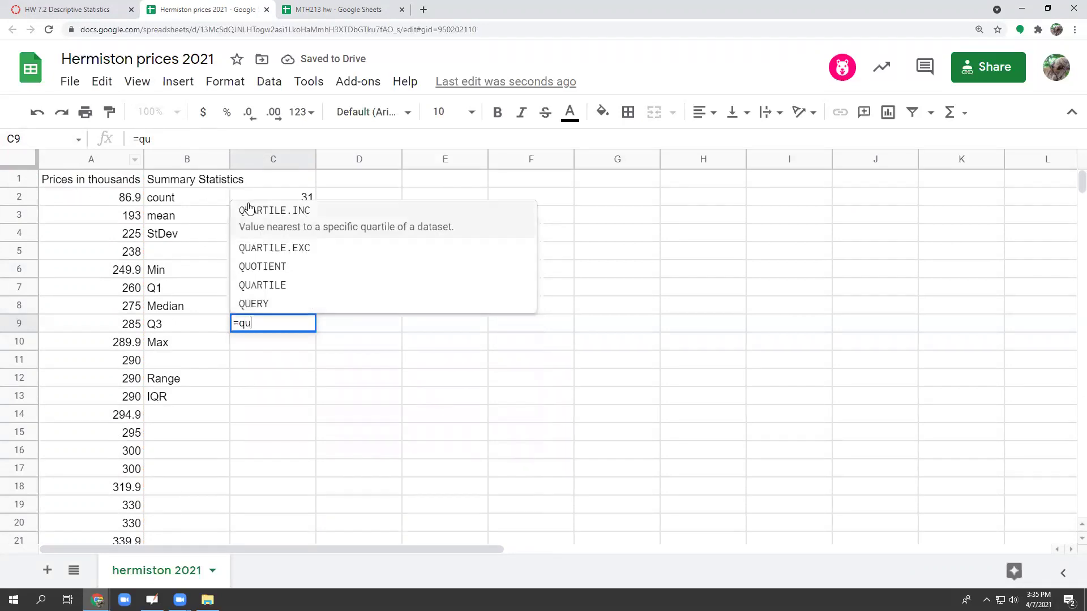
Compute Q3 369 with QUARTILE.INC(A:A,3) and Max 699 from column A
click(270, 212)
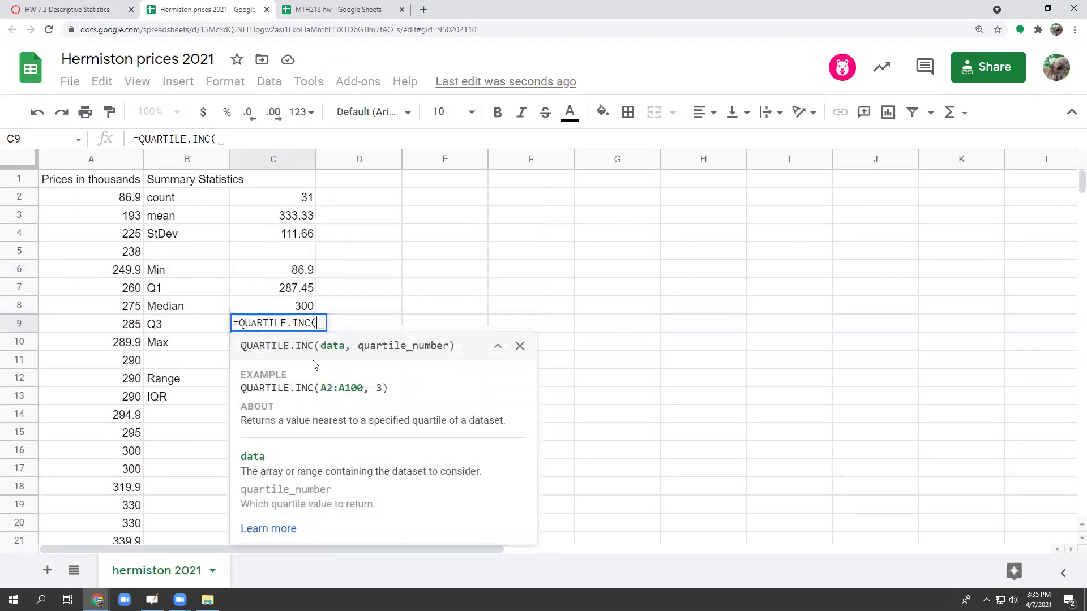
click(90, 161)
text(,)
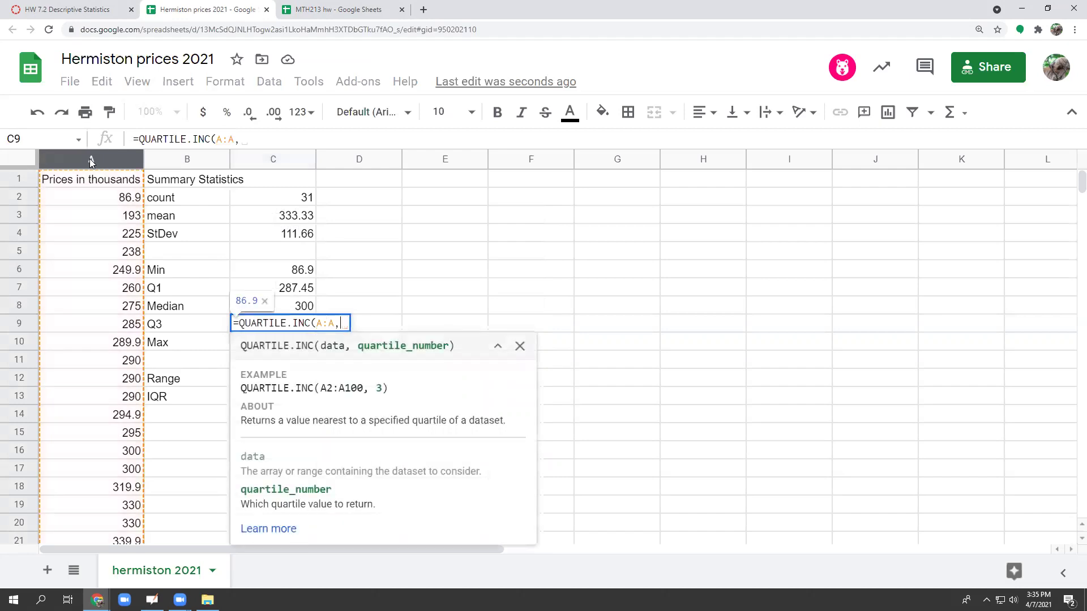
text(3))
key(Return)
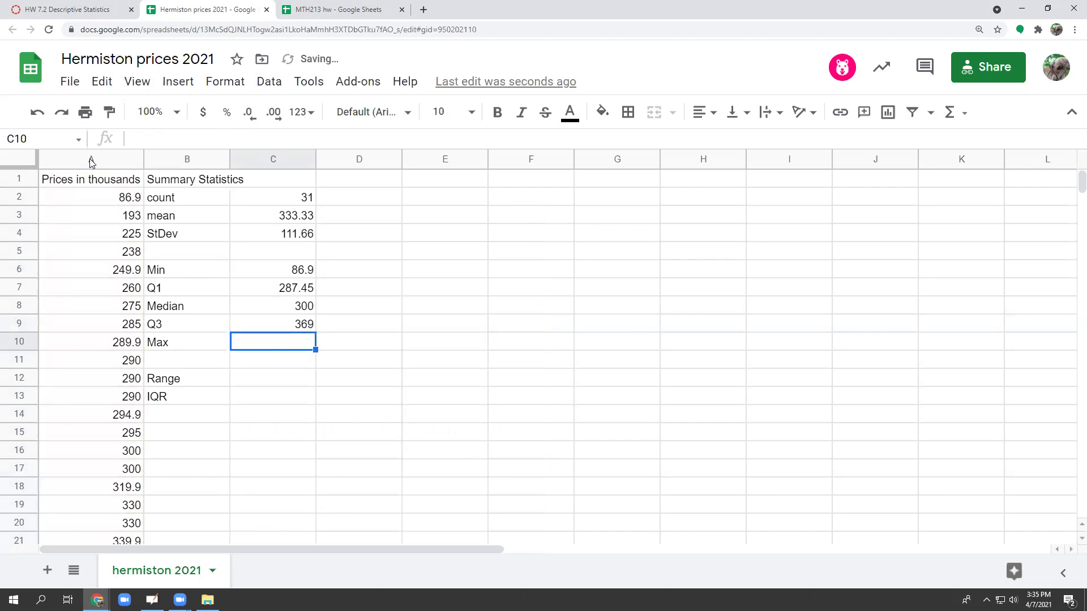
text(=max)
key(Tab)
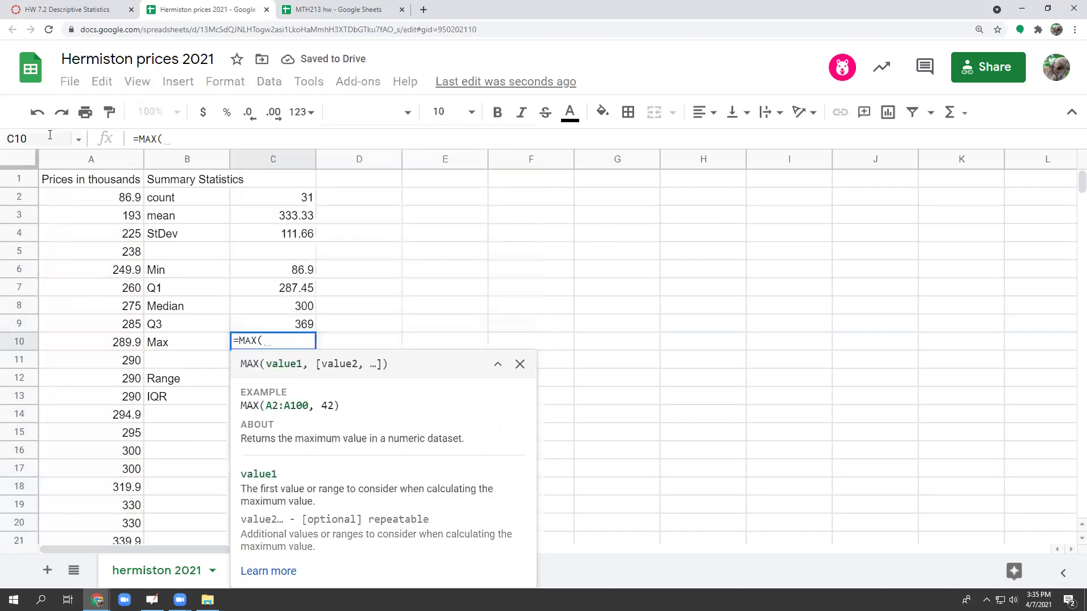
click(90, 160)
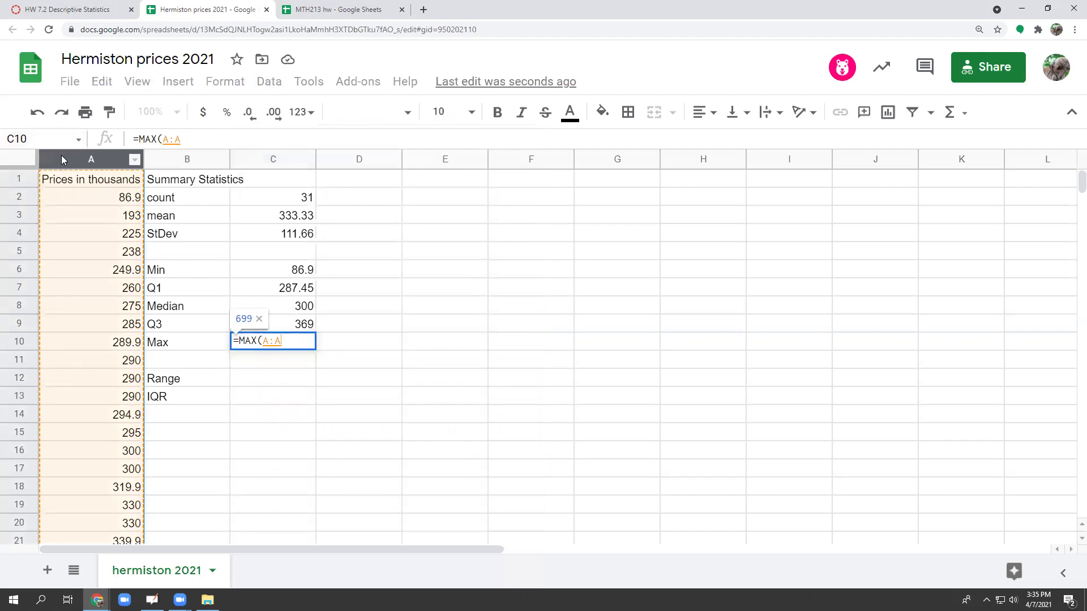
key(Return)
key(Down)
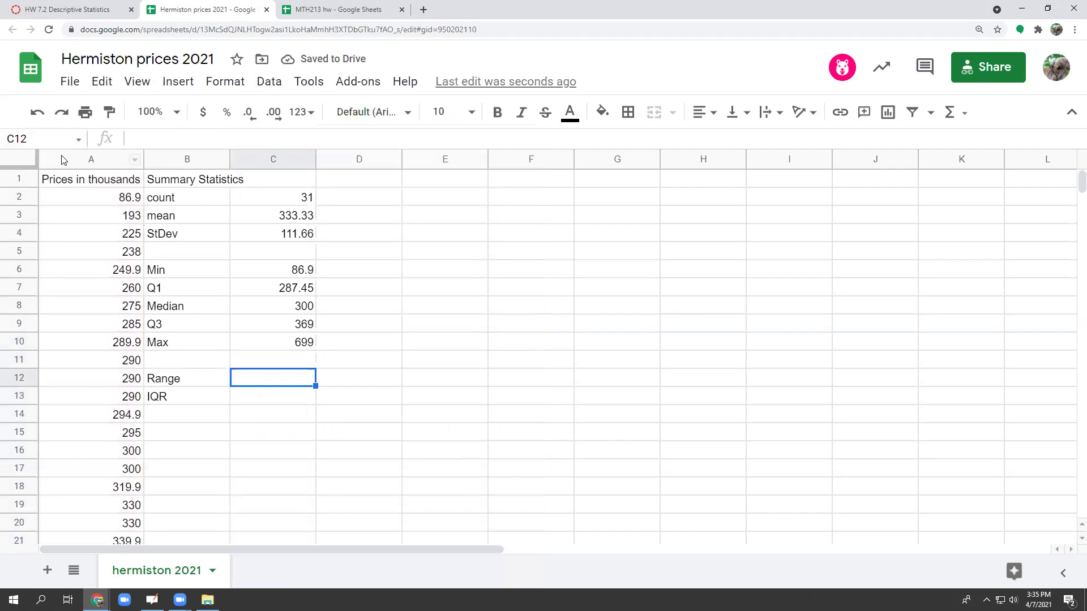
text(=)
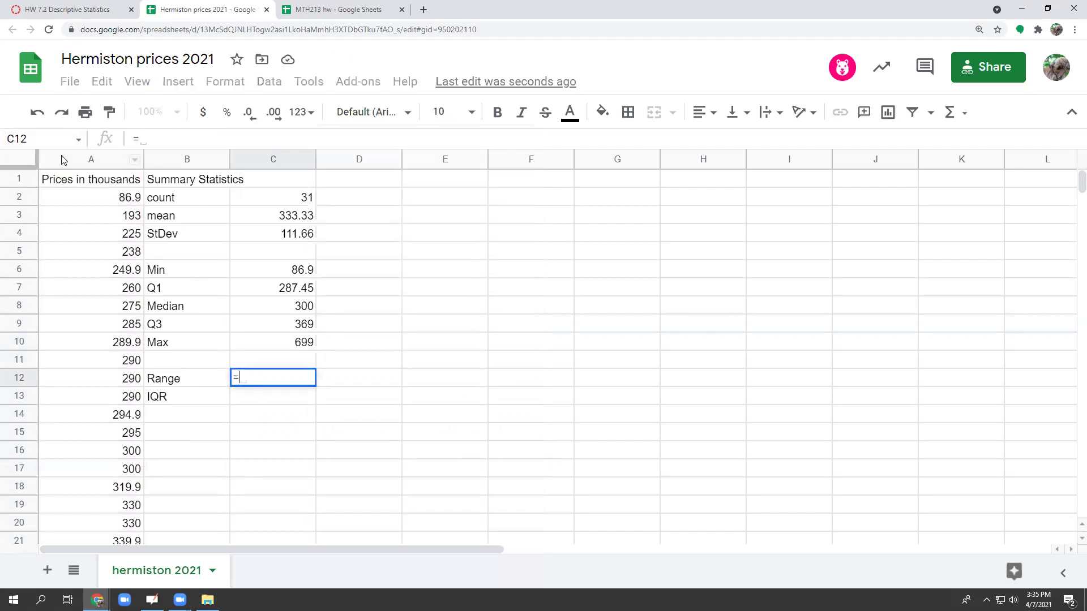
Enter Range =C10-C6 (612.1) in C12 and IQR =C9-C7 (81.55) in C13
click(299, 346)
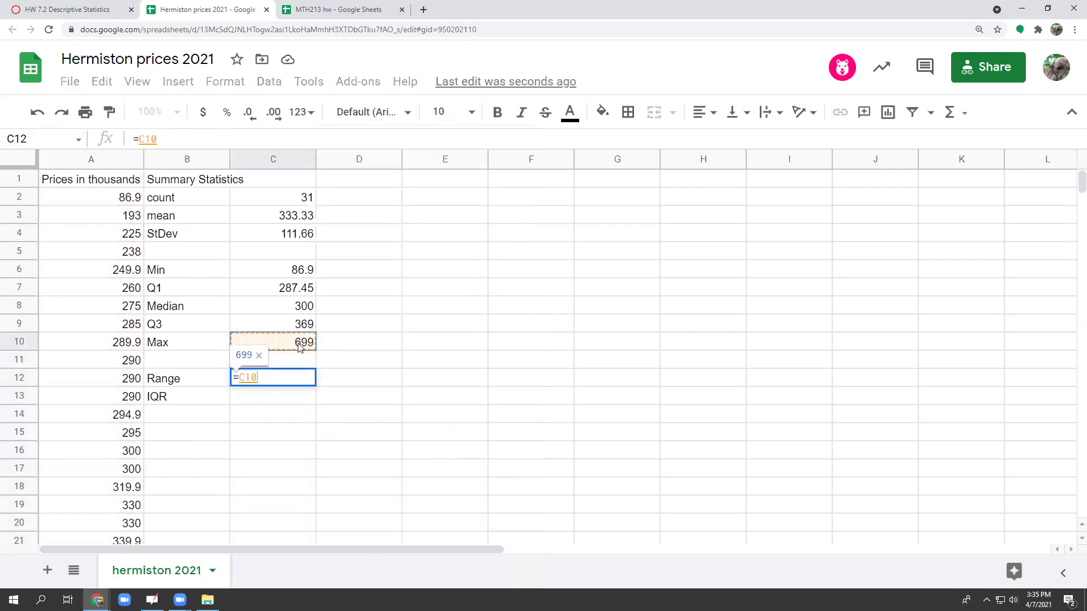
text(-)
click(309, 271)
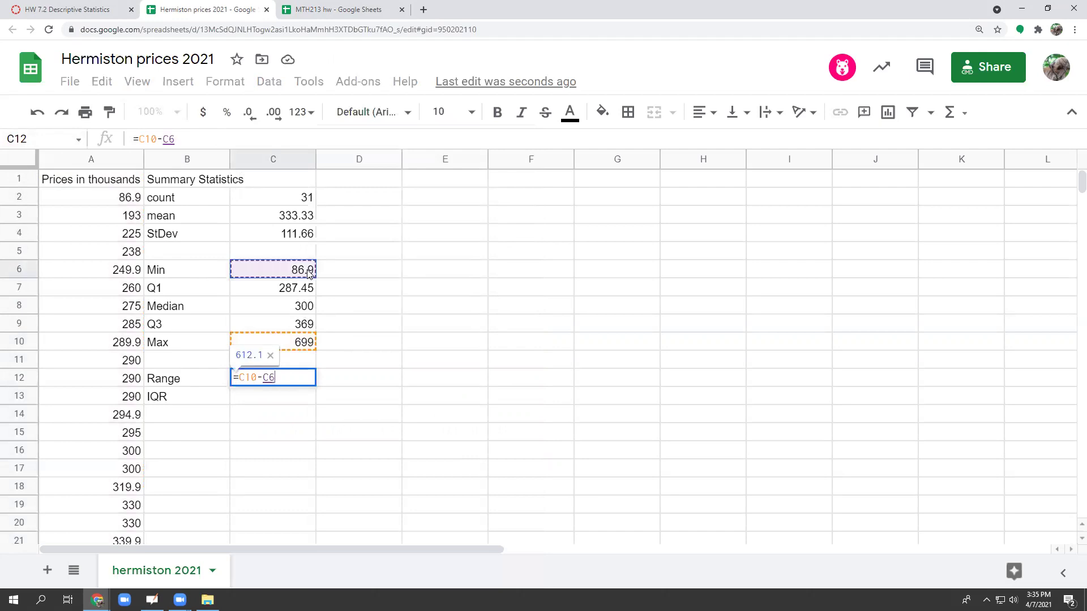
key(Return)
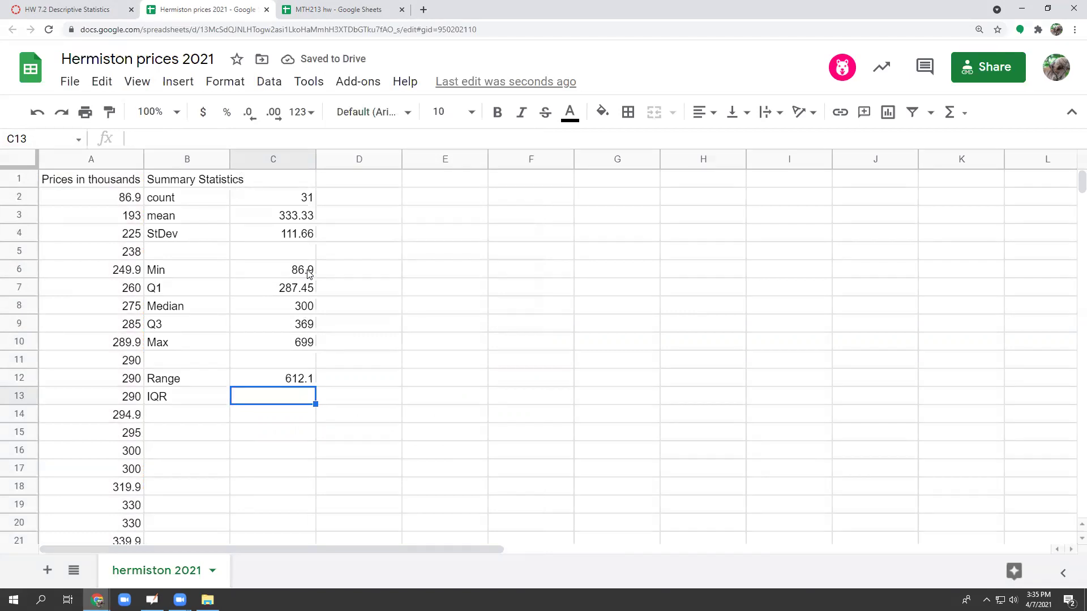
text(=)
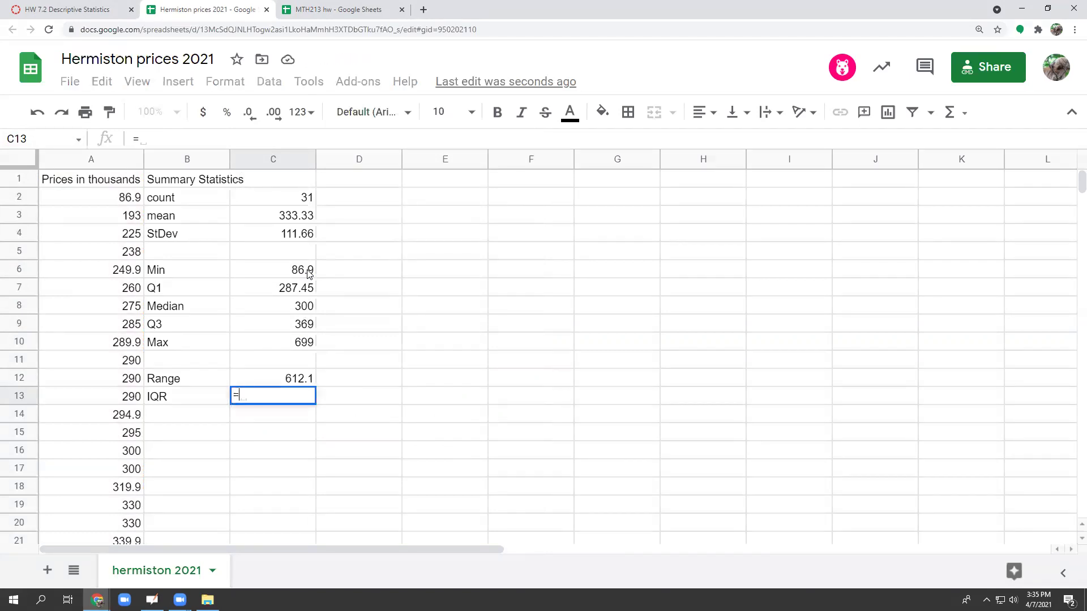
click(300, 328)
text(-)
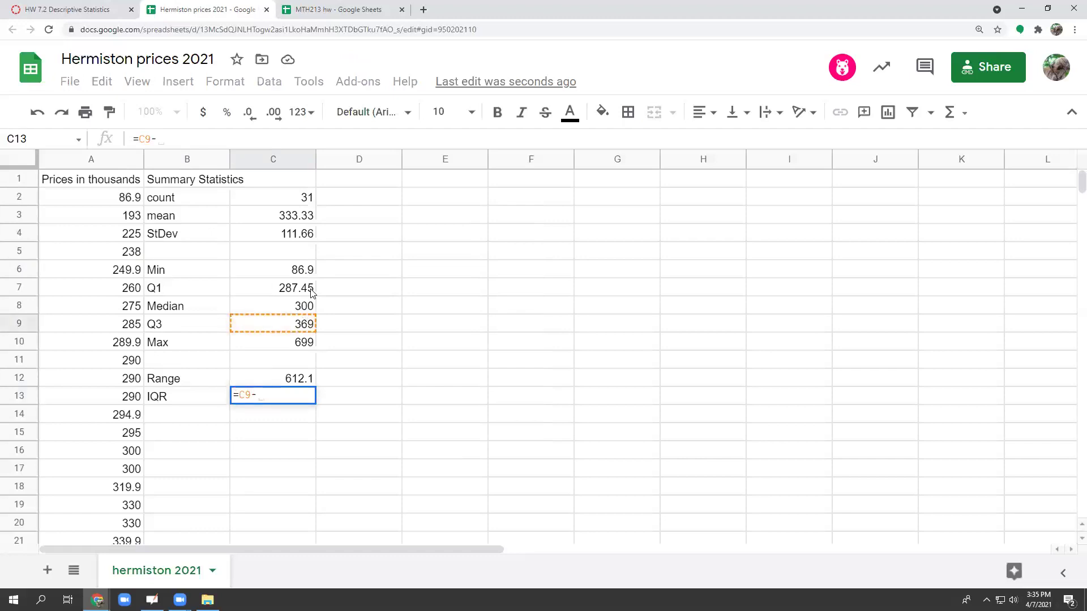
click(310, 291)
key(Return)
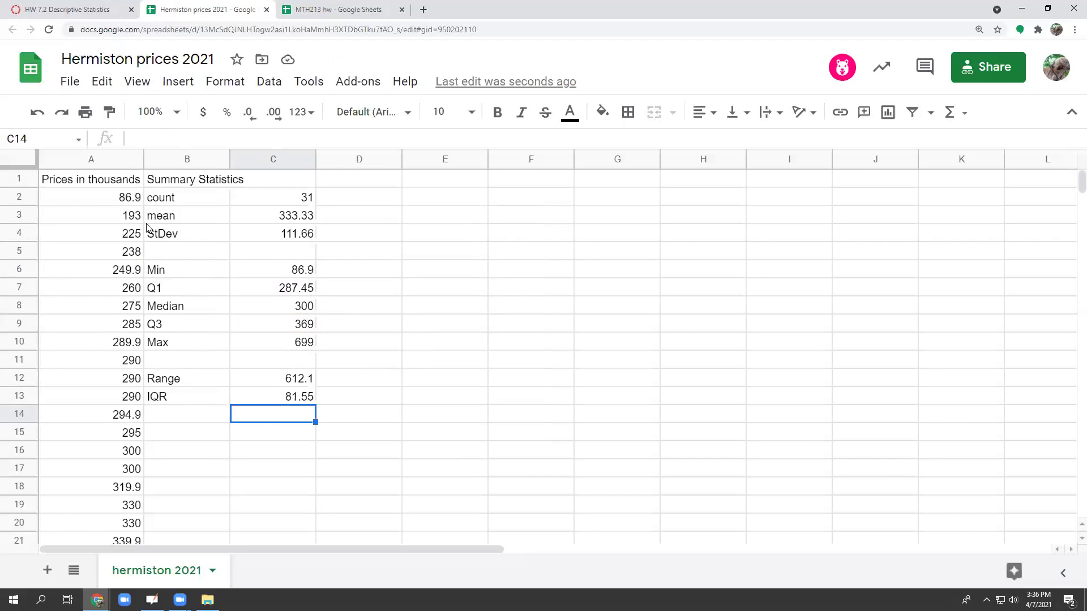
Insert a chart of the price column and change its type to a histogram
mouse_move(91, 159)
click(92, 160)
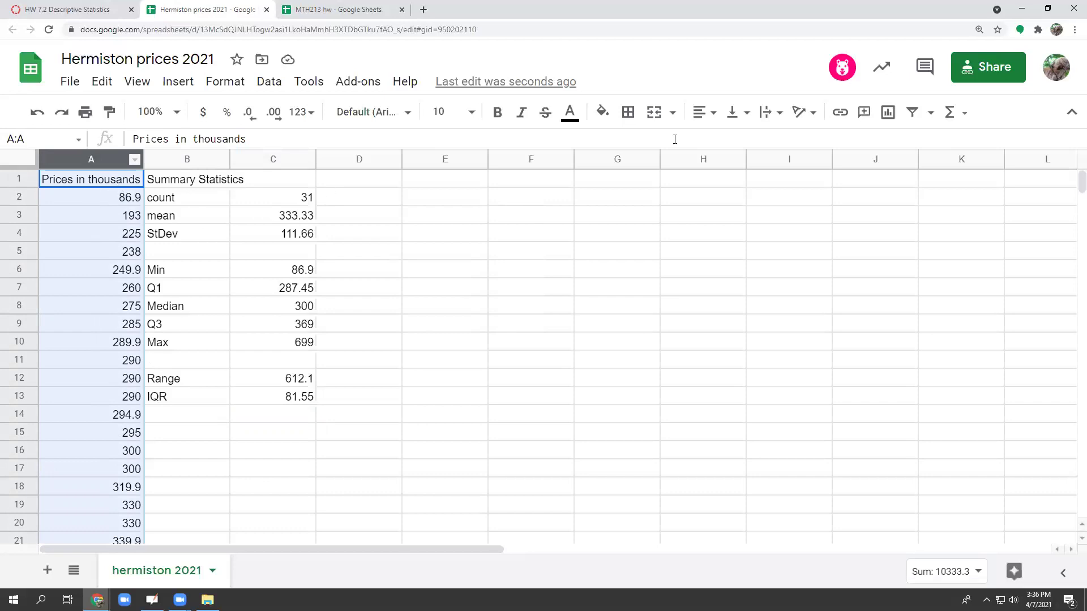
click(889, 111)
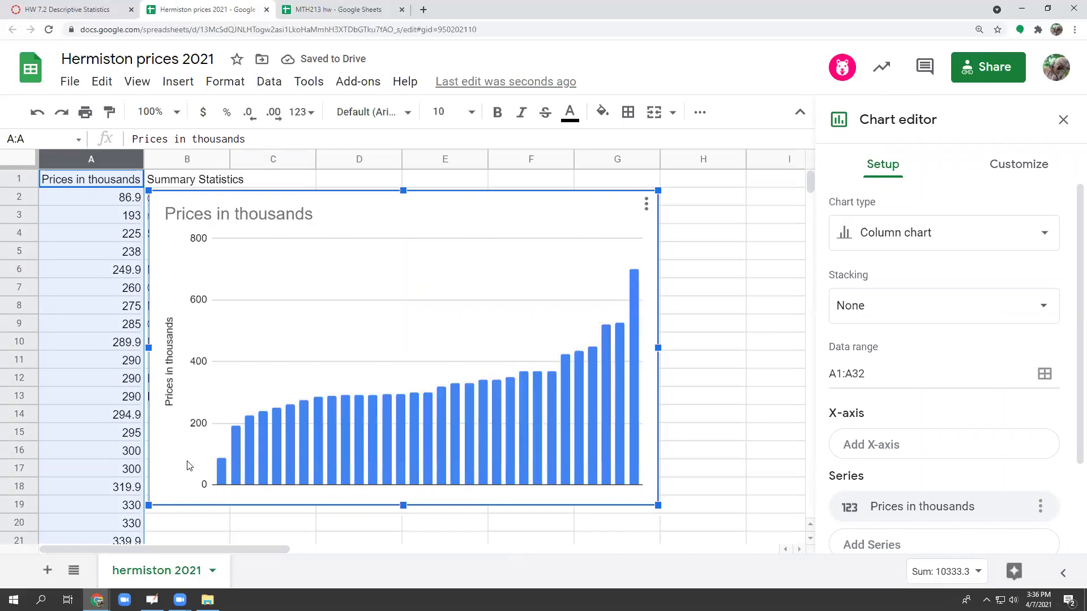
click(221, 472)
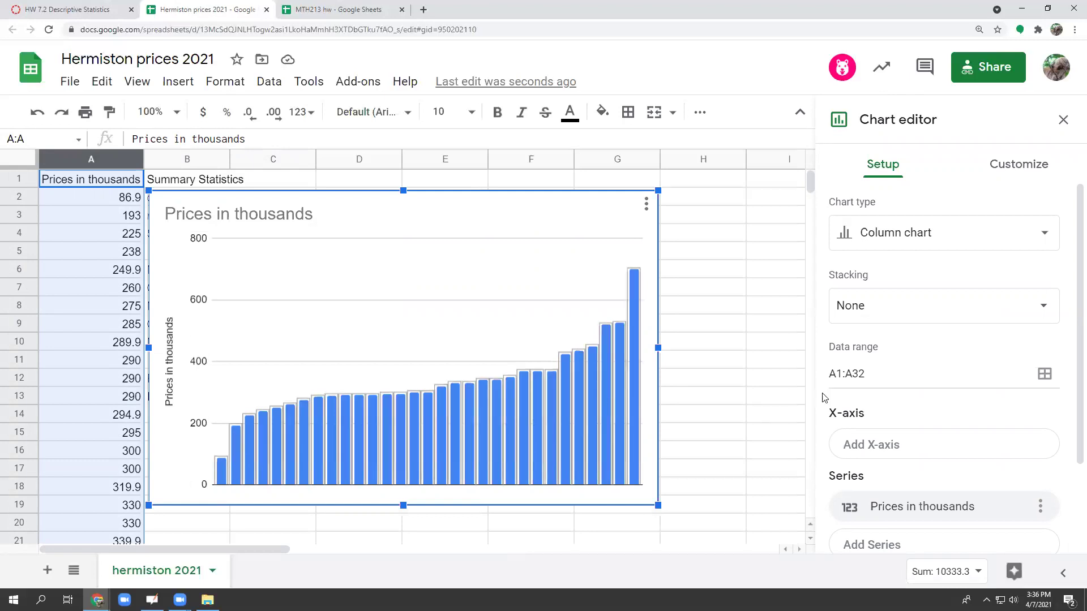
click(917, 249)
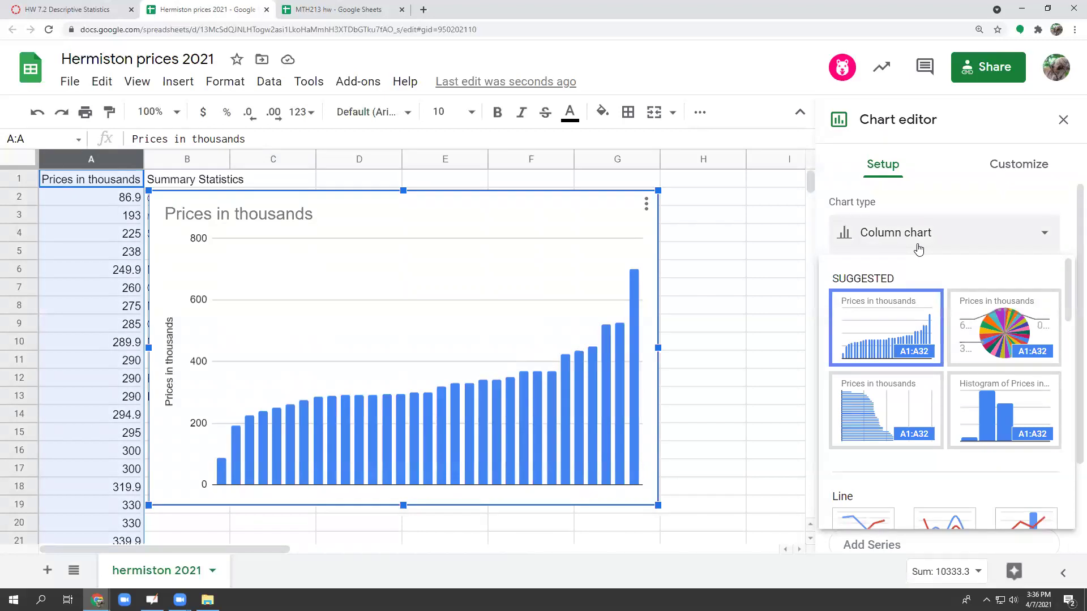
click(985, 395)
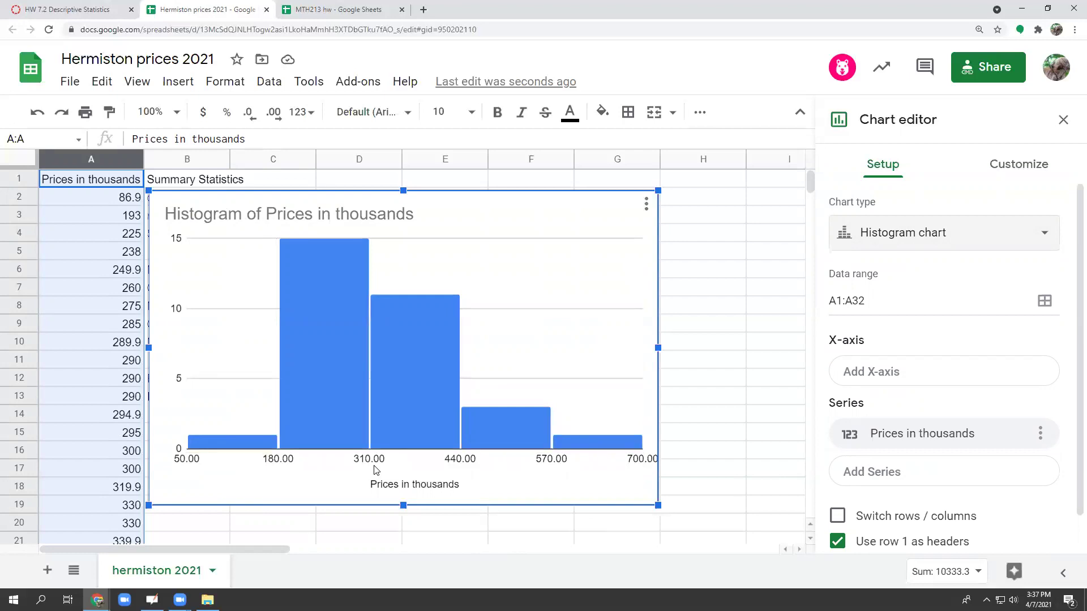
In Customize > Histogram, set the bucket size to 100, then change it to 50
click(1012, 166)
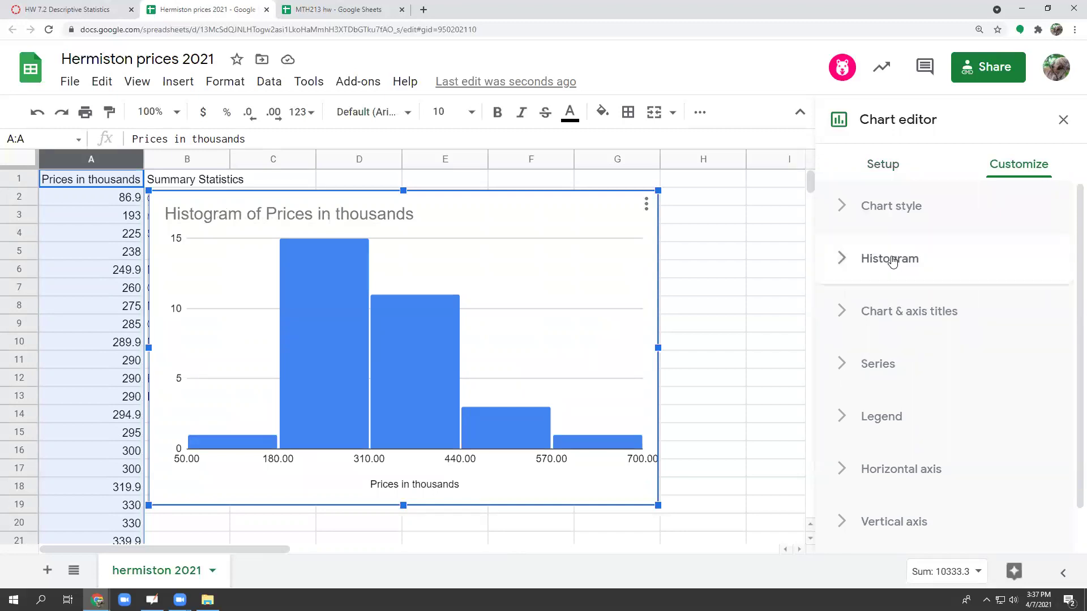
click(892, 259)
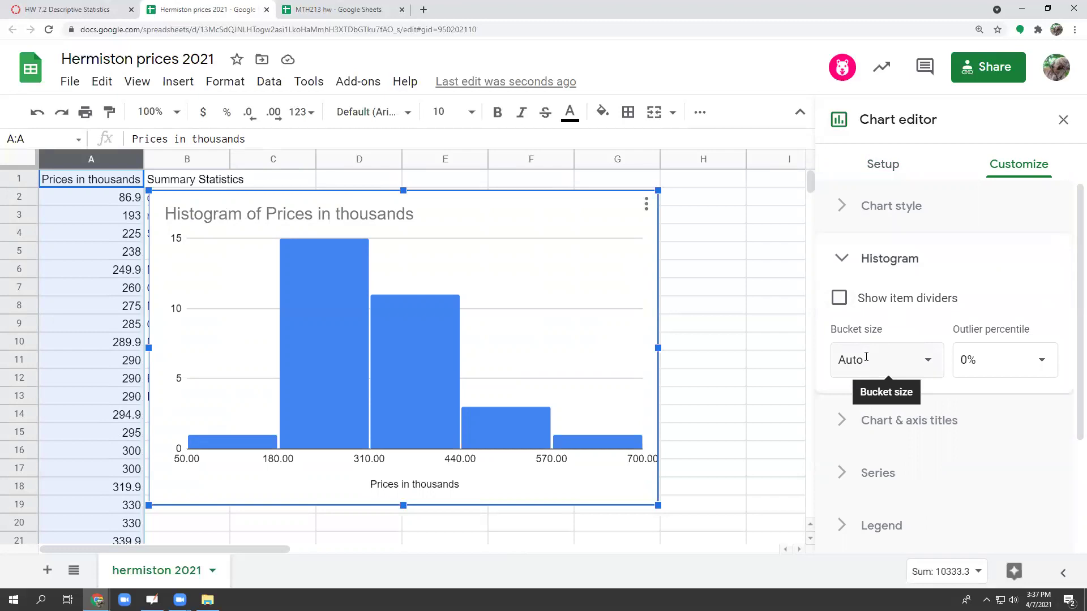
scroll(865, 356, down, 2)
click(902, 422)
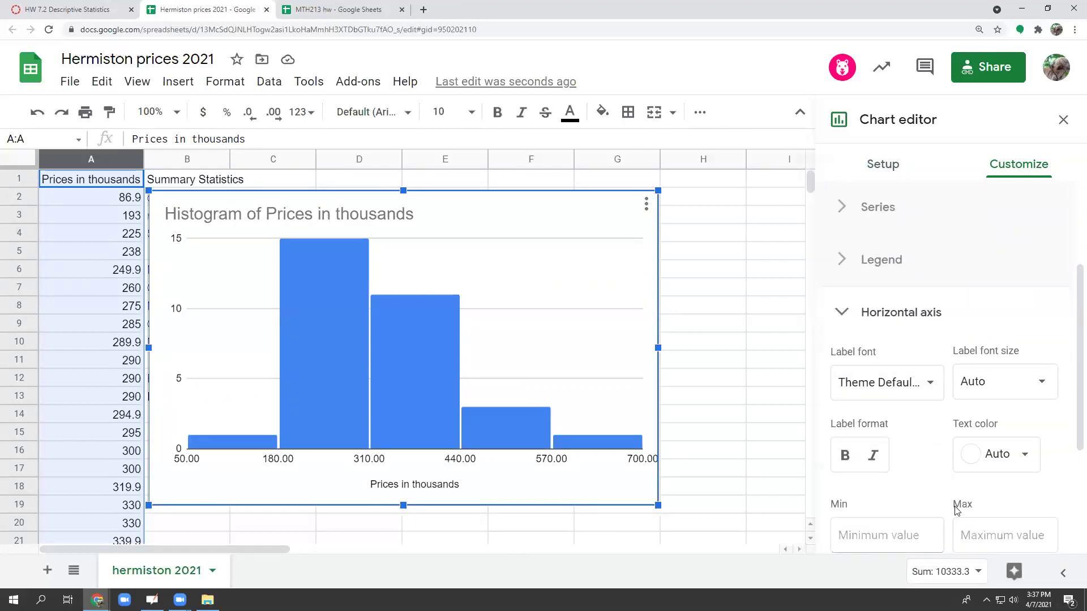
scroll(913, 271, up, 2)
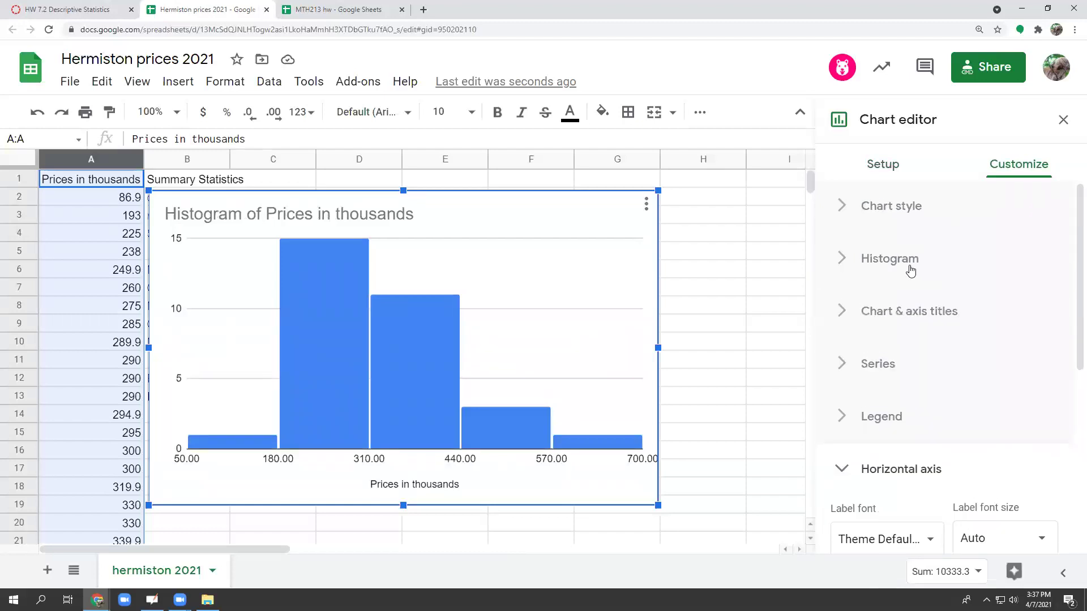
click(896, 260)
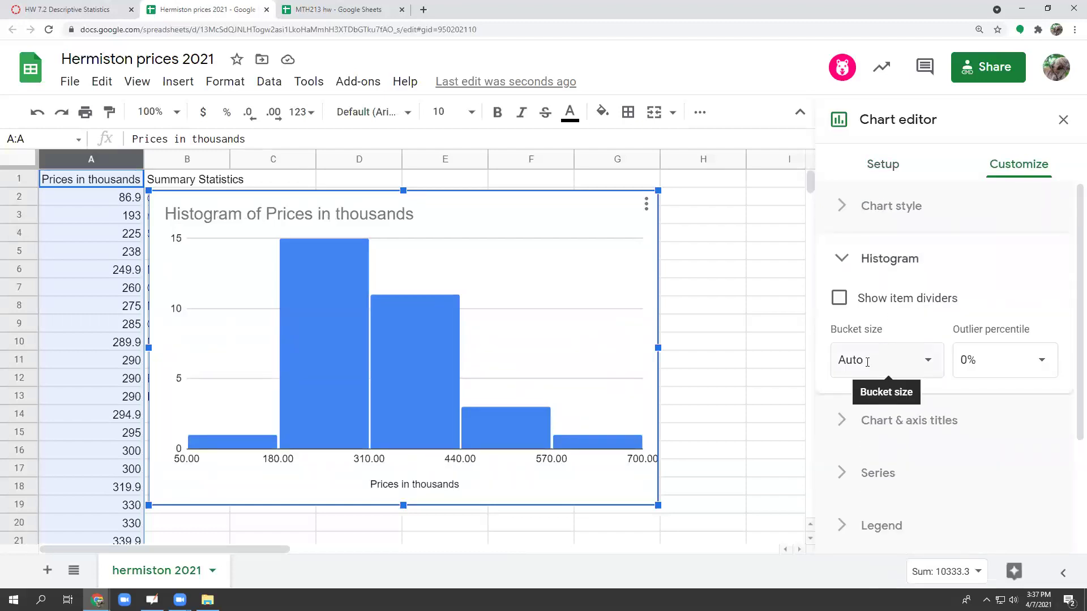
click(866, 361)
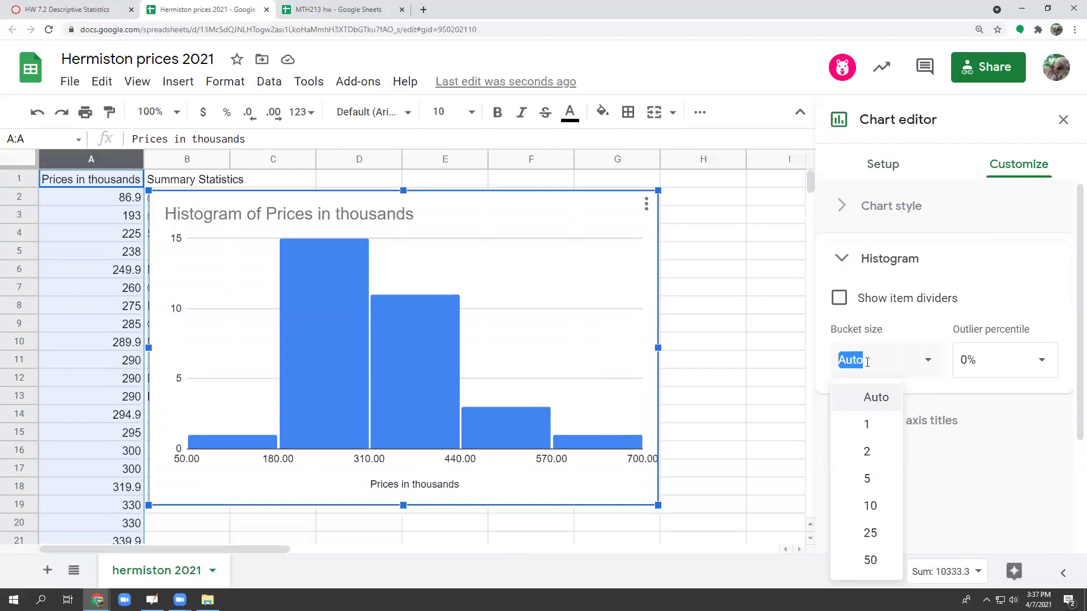
text(100)
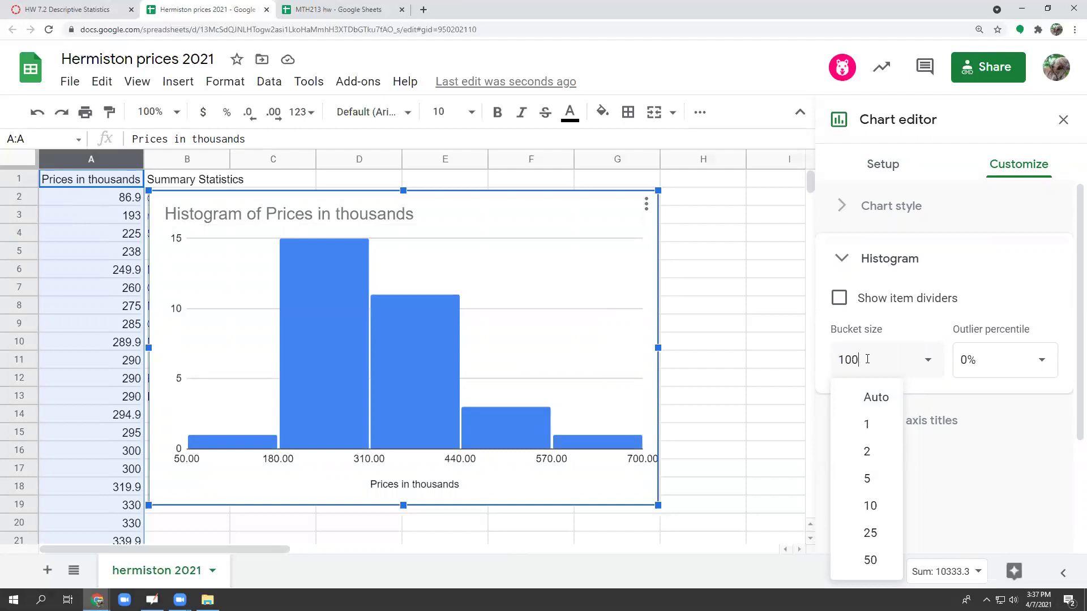
key(Return)
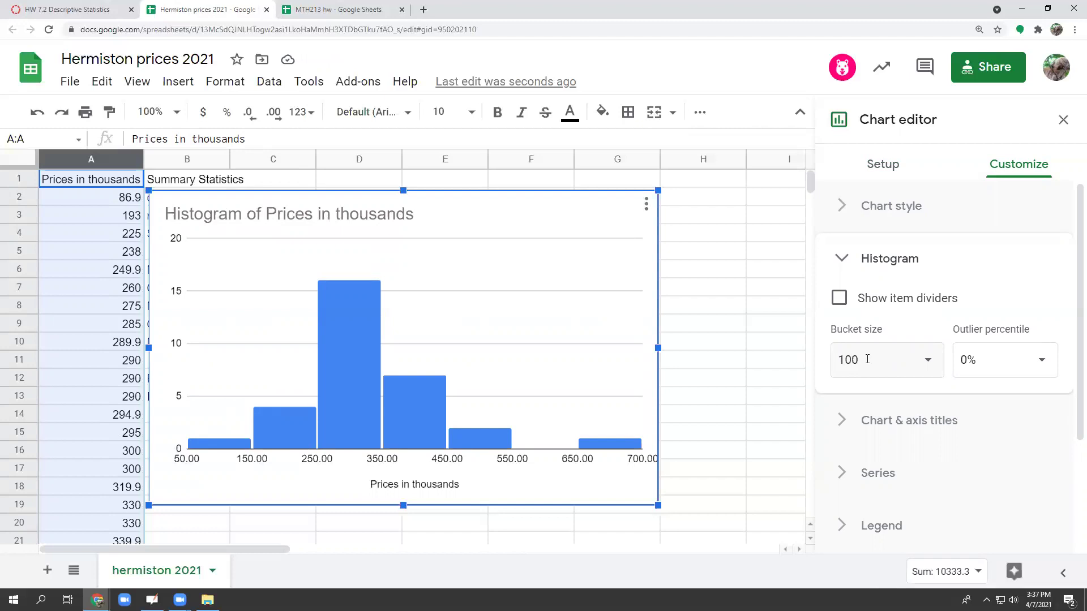
click(867, 359)
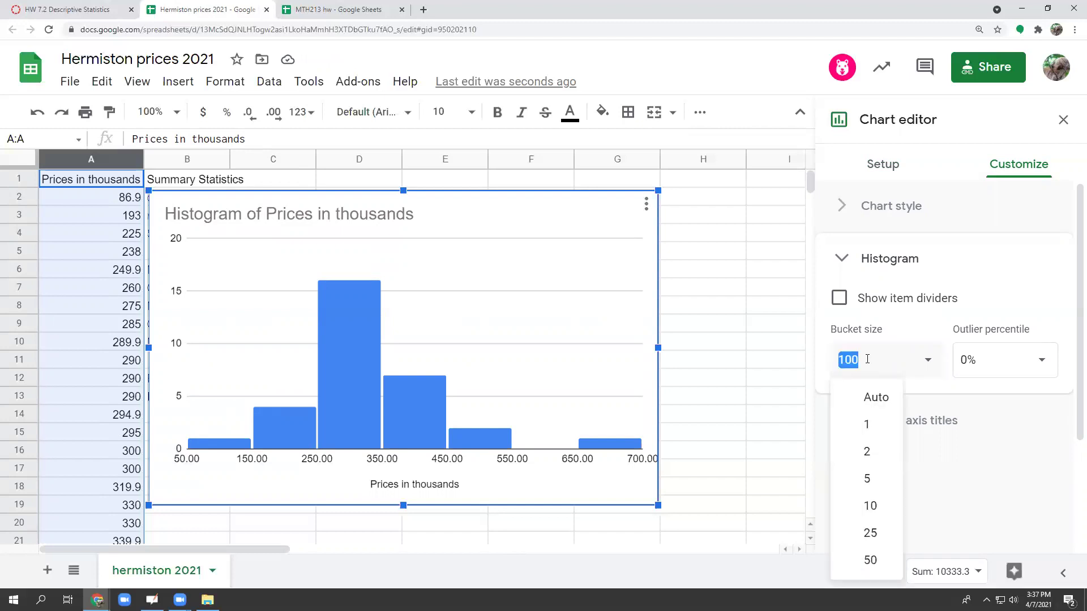
text(50)
key(Return)
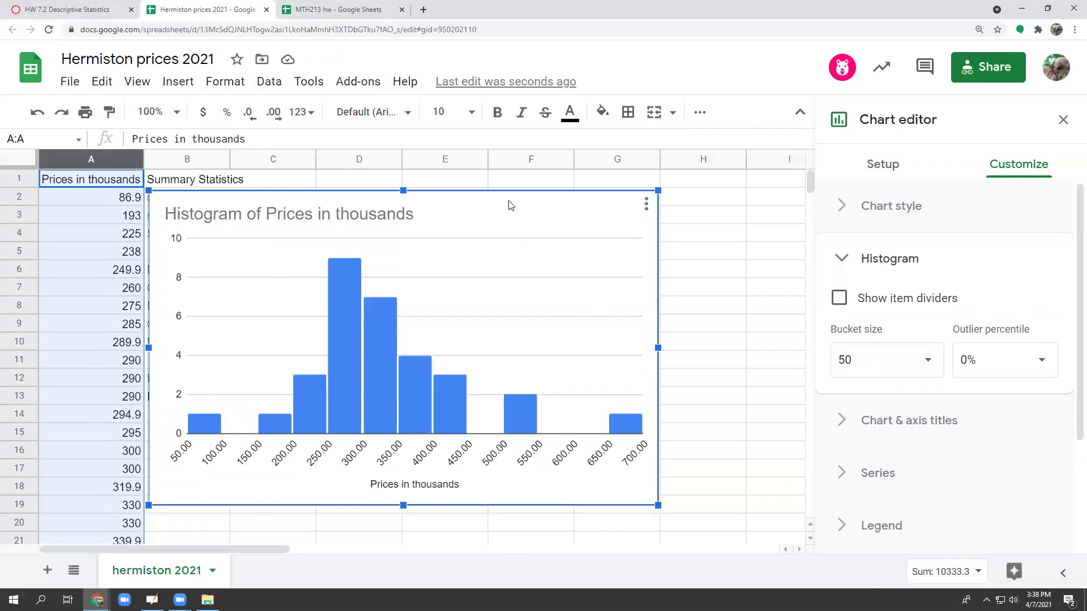
Shrink the histogram and place it beside the summary statistics, closing the chart editor
mouse_move(532, 199)
mouse_down()
mouse_move(638, 207)
mouse_move(721, 194)
mouse_up()
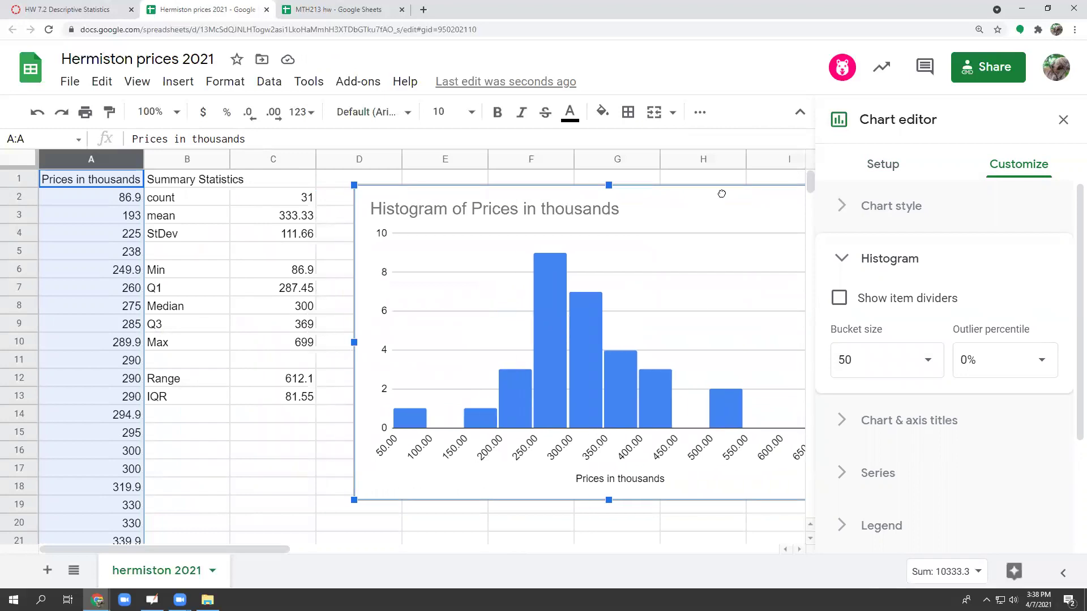
mouse_move(721, 193)
mouse_down()
mouse_move(575, 195)
mouse_move(613, 236)
mouse_move(712, 204)
mouse_move(704, 179)
mouse_up()
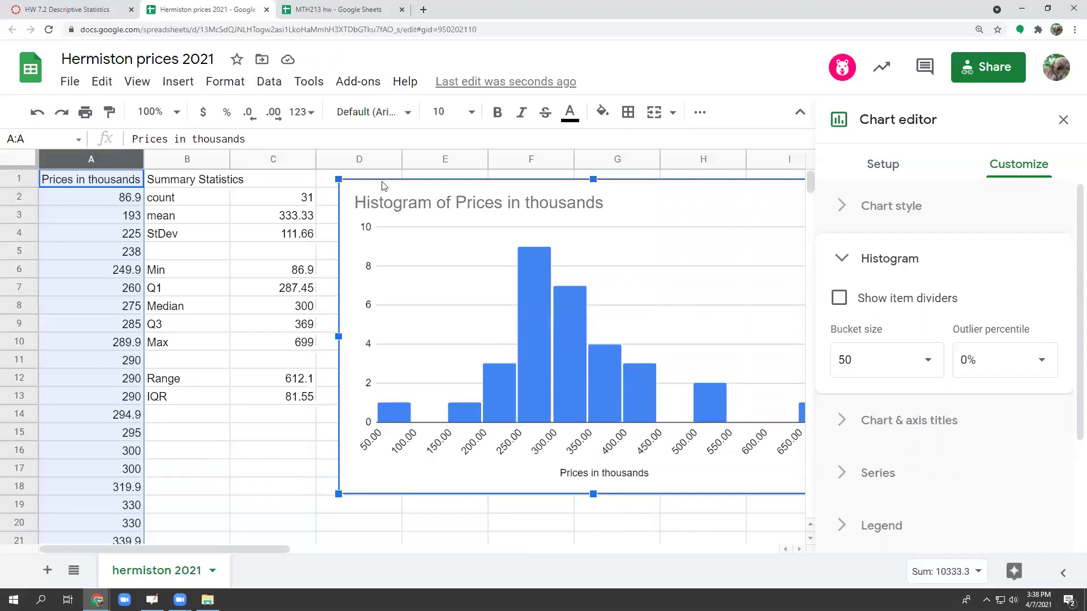
drag(338, 178, 409, 222)
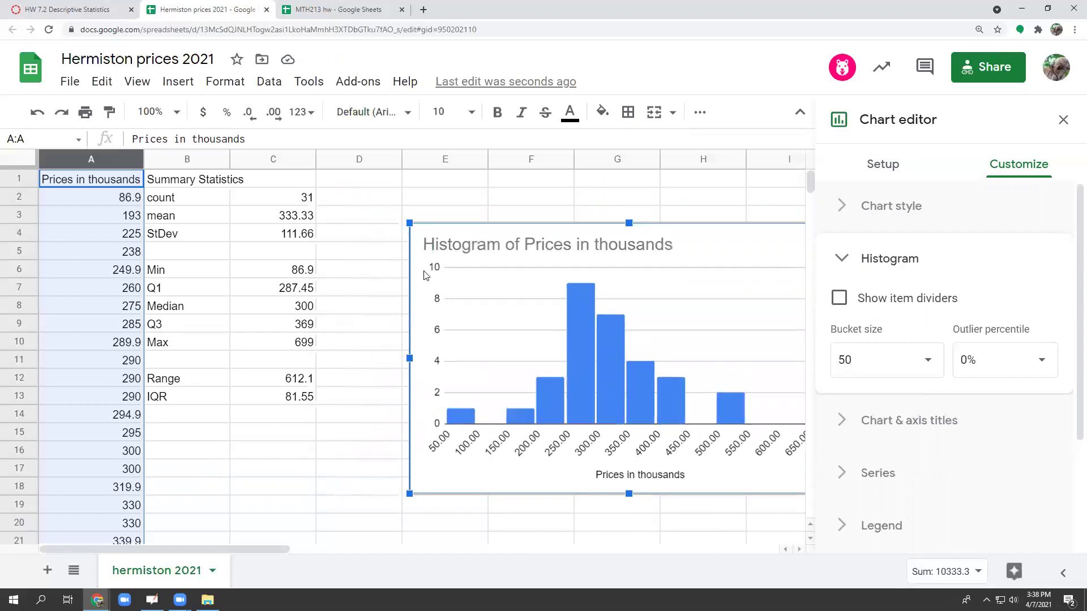
drag(634, 286, 448, 165)
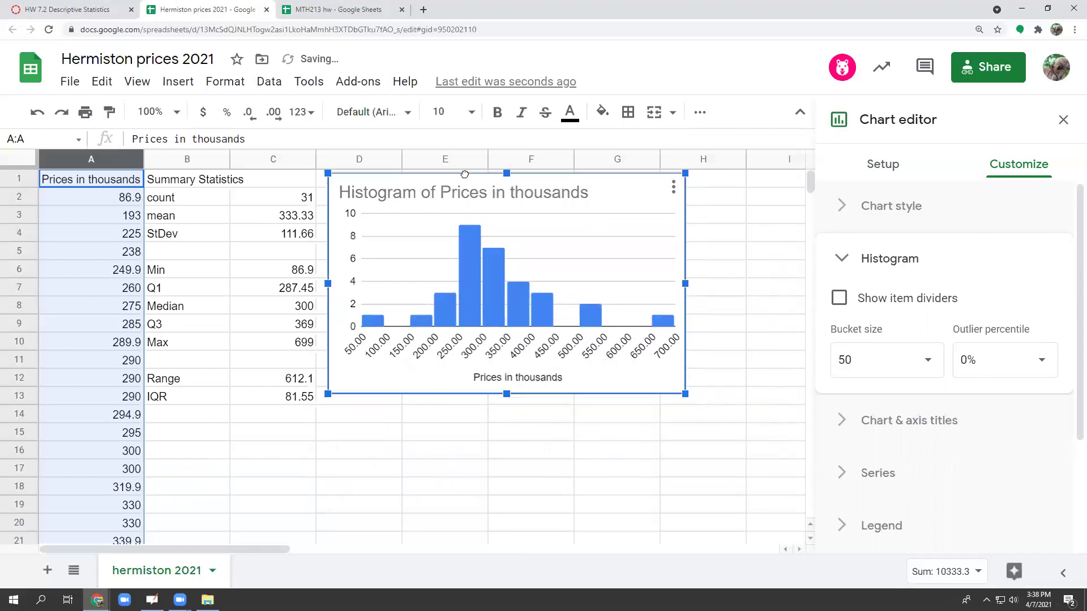
click(493, 492)
Insert a second histogram of the prices and give it a bucket size of 100
click(98, 160)
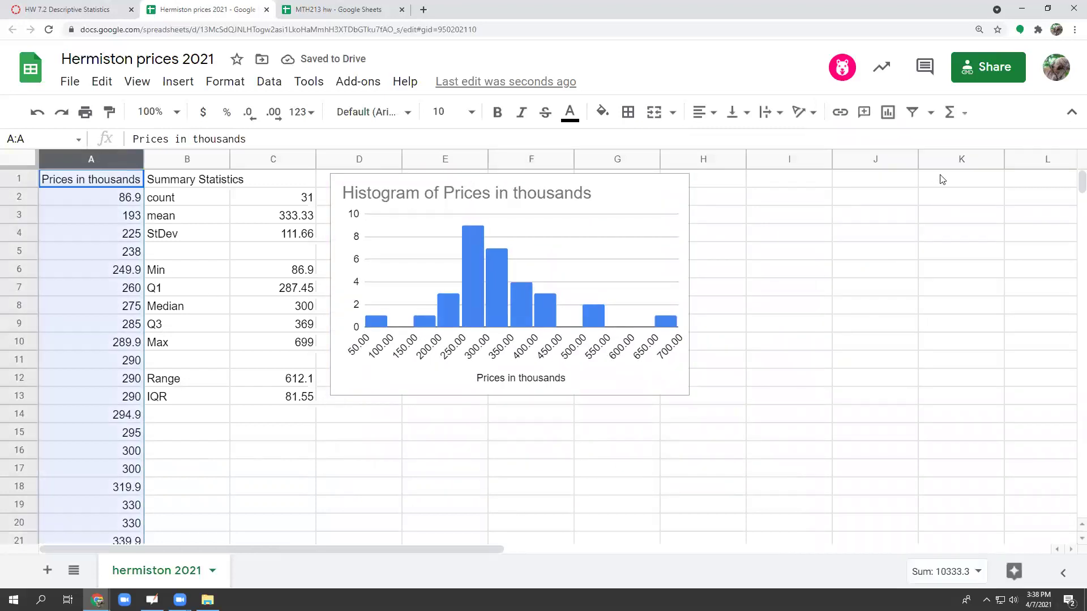
click(887, 114)
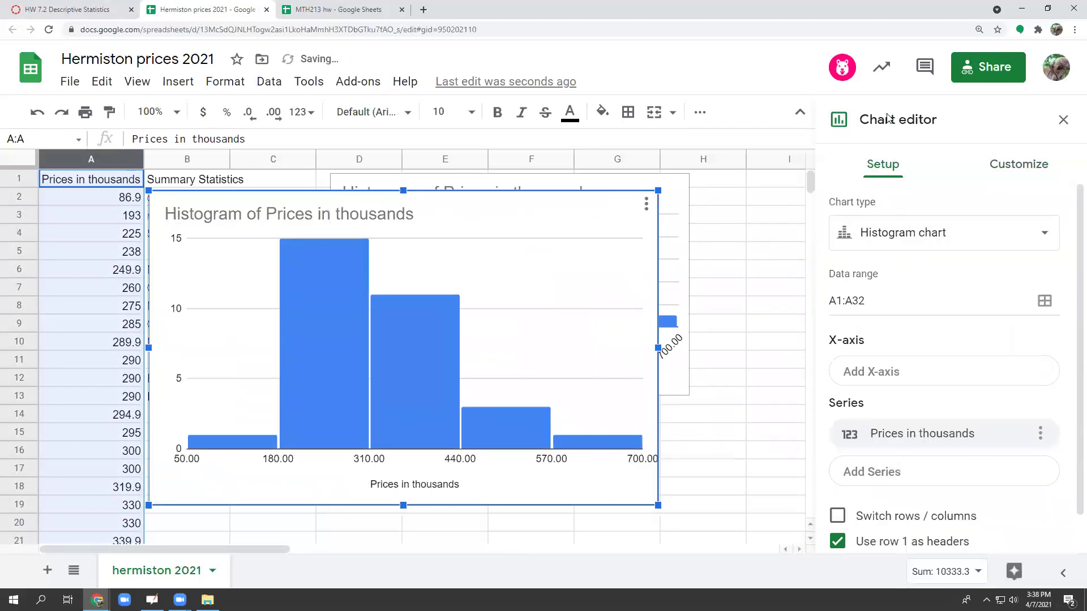
click(1014, 170)
click(889, 259)
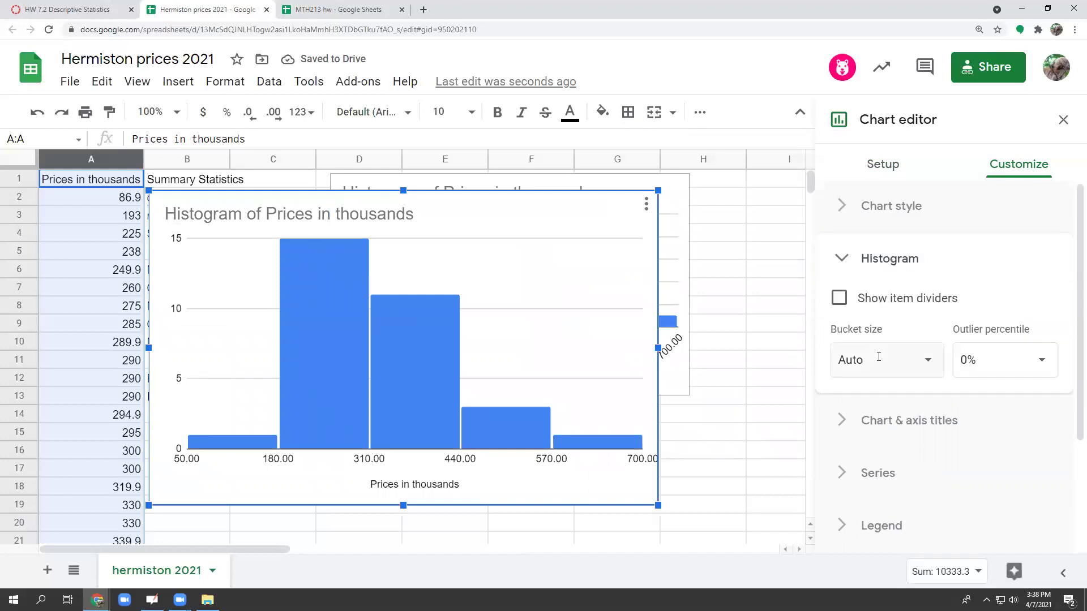
click(868, 364)
text(100)
key(Return)
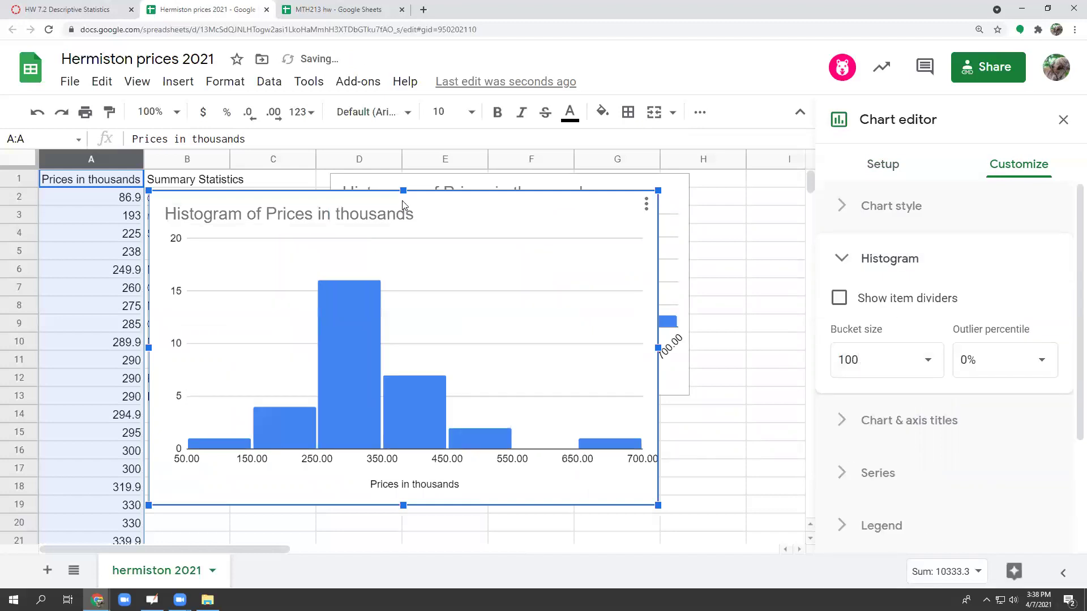
Shrink the new histogram and move it off the summary labels, below the first chart
drag(437, 209, 399, 244)
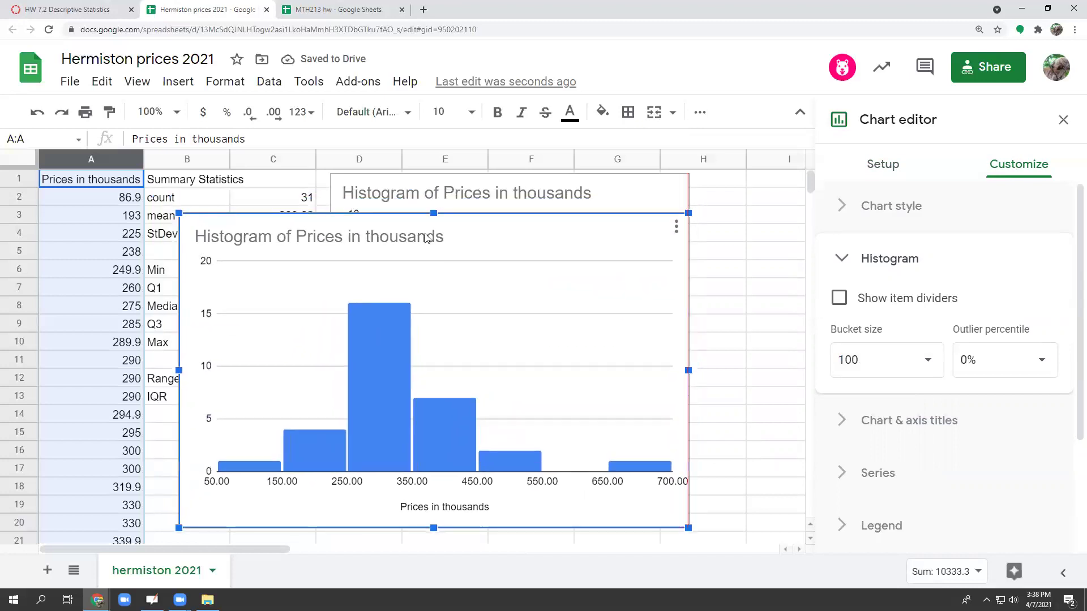
drag(179, 214, 317, 299)
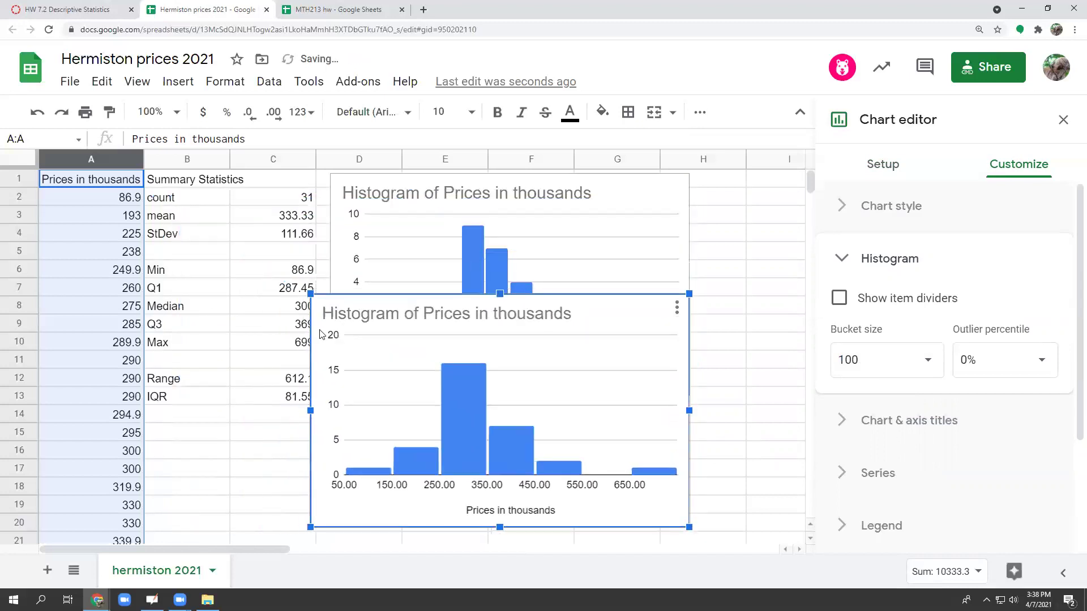
drag(321, 336, 333, 343)
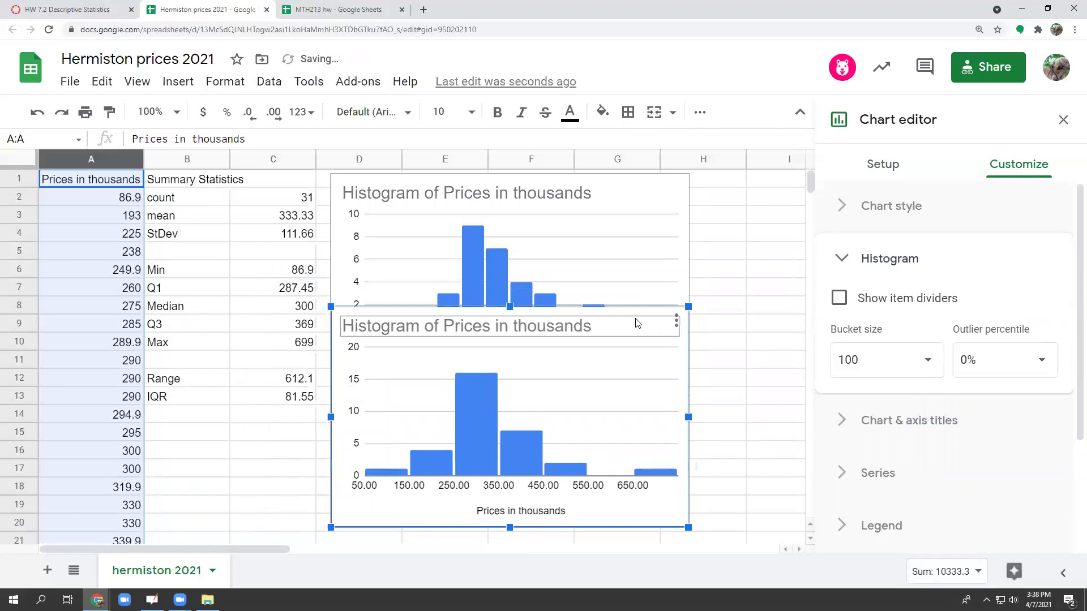
drag(635, 323, 635, 410)
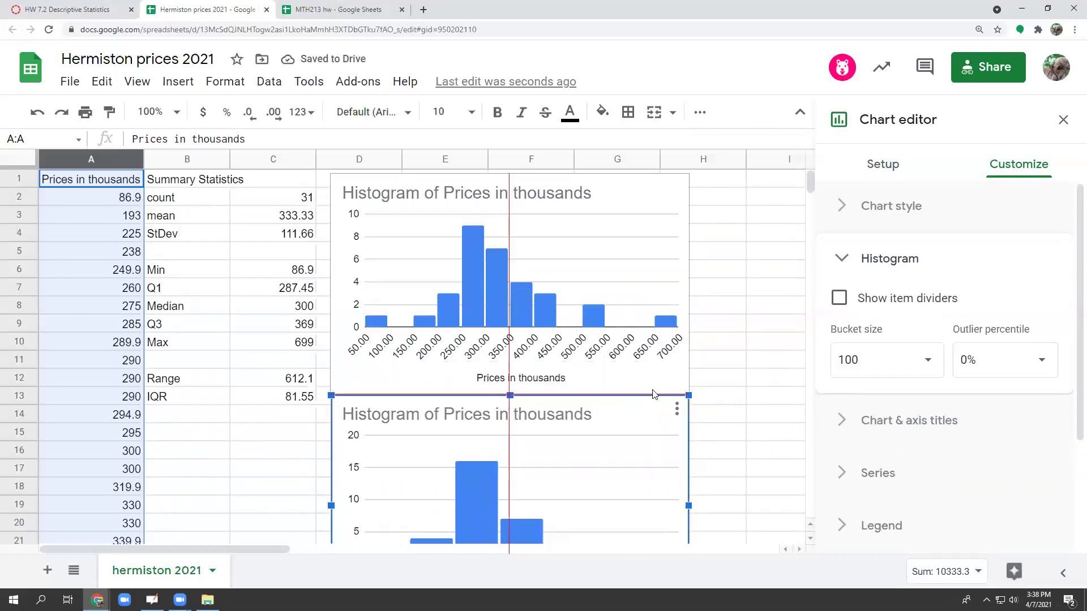
Move the 50-bucket histogram far to the right of the sheet
click(713, 342)
scroll(708, 391, down, 3)
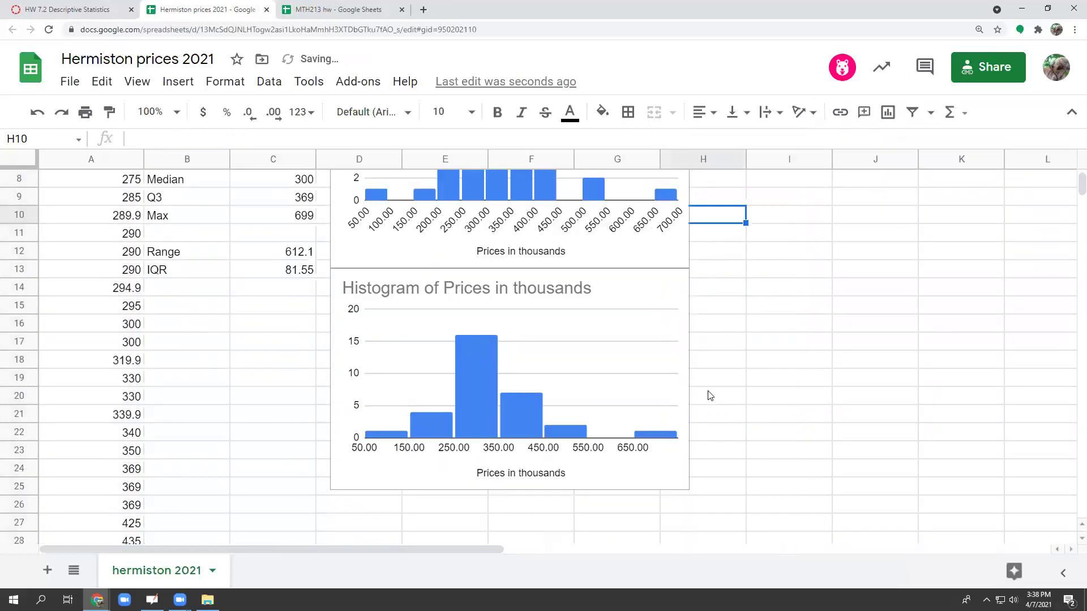
scroll(632, 437, up, 1)
scroll(631, 437, up, 1)
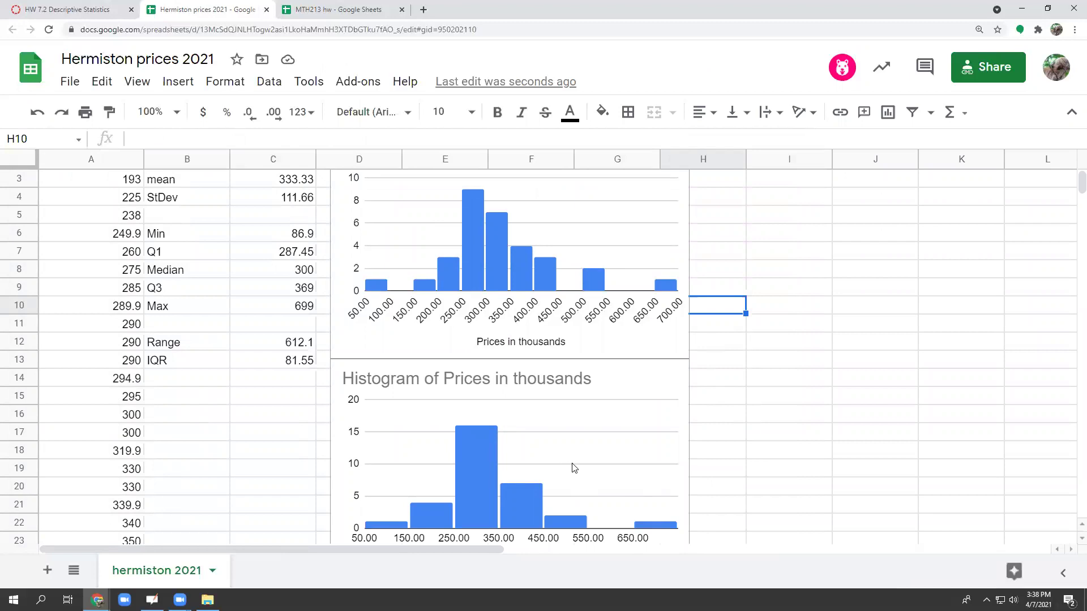
scroll(602, 441, down, 1)
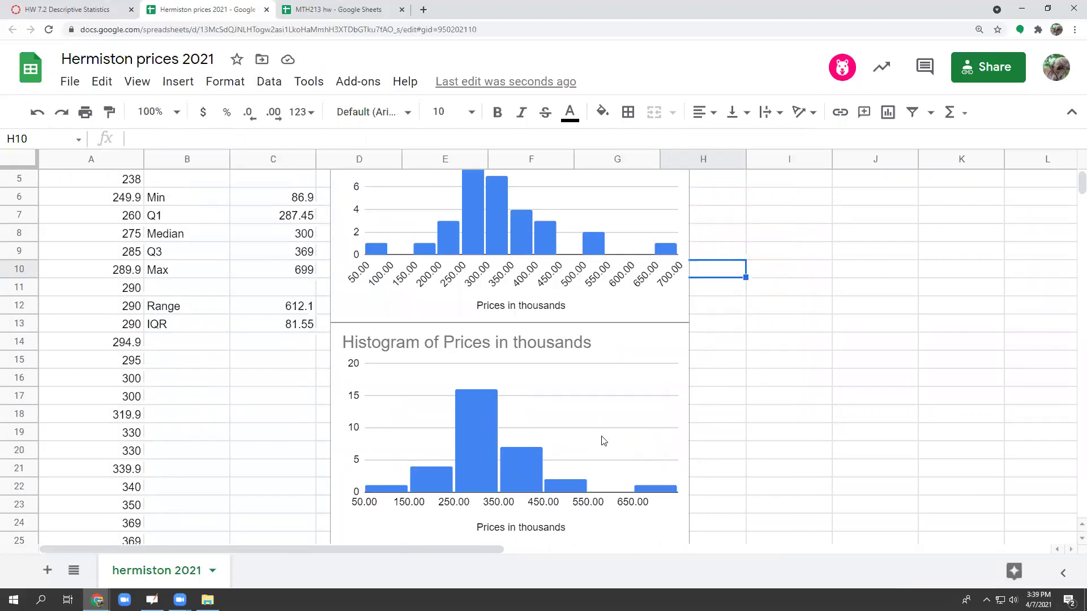
click(619, 346)
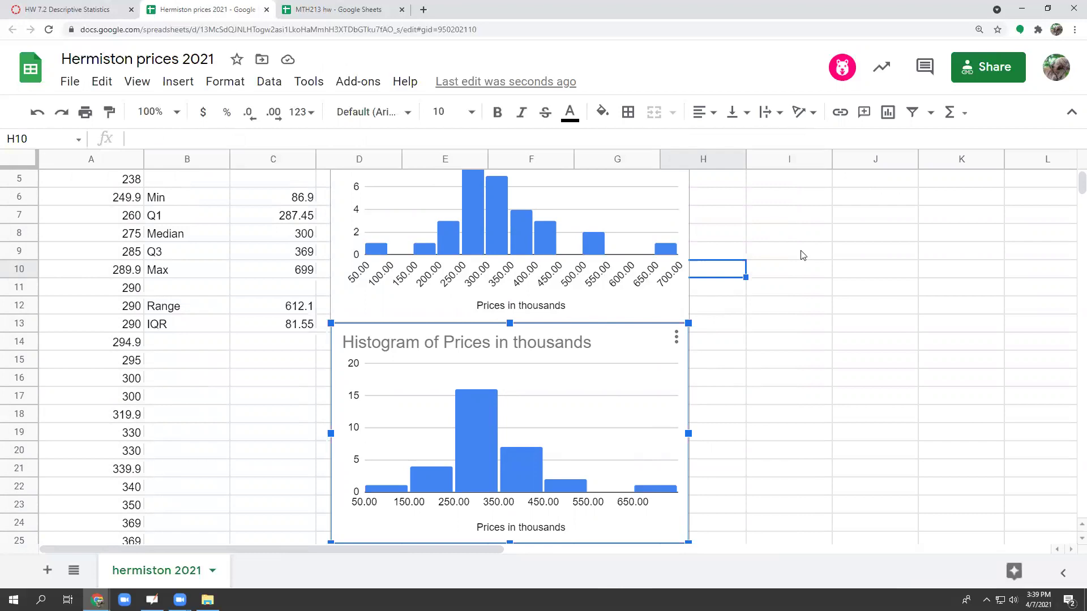
scroll(684, 243, up, 1)
scroll(533, 198, up, 1)
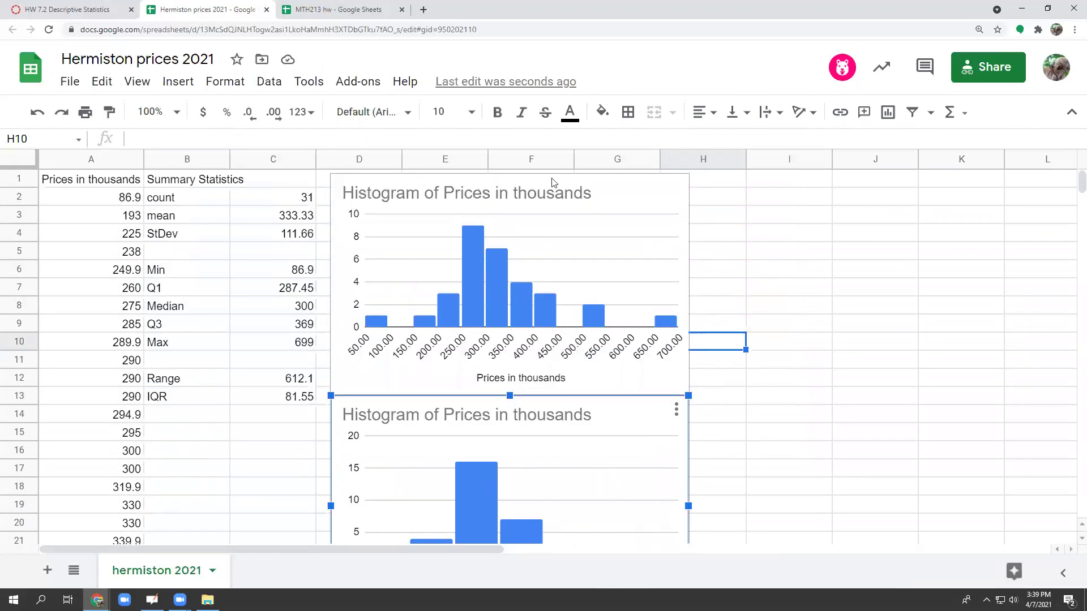
click(622, 188)
drag(623, 189, 1086, 195)
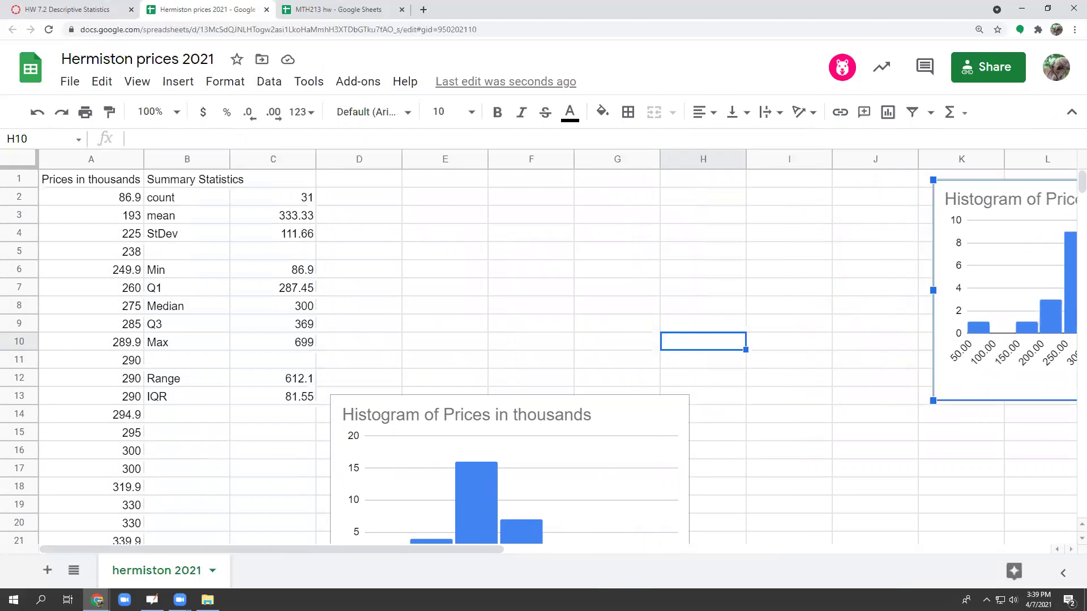
Move the 100-bucket histogram up beside the summary statistics and enlarge it from both corners
click(655, 413)
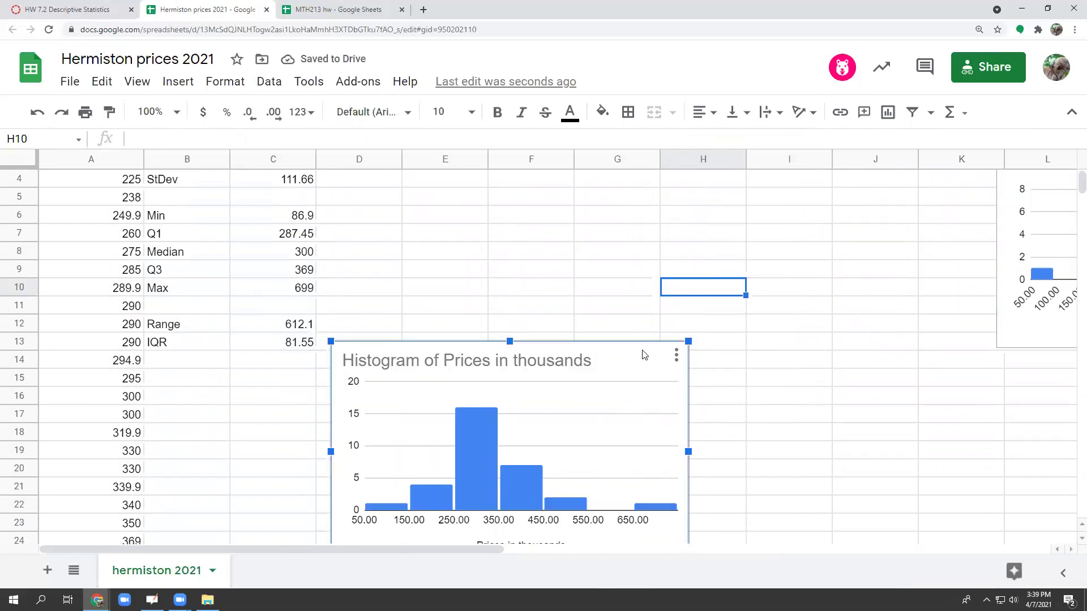
mouse_move(647, 352)
mouse_down()
mouse_move(778, 180)
mouse_move(810, 167)
mouse_up()
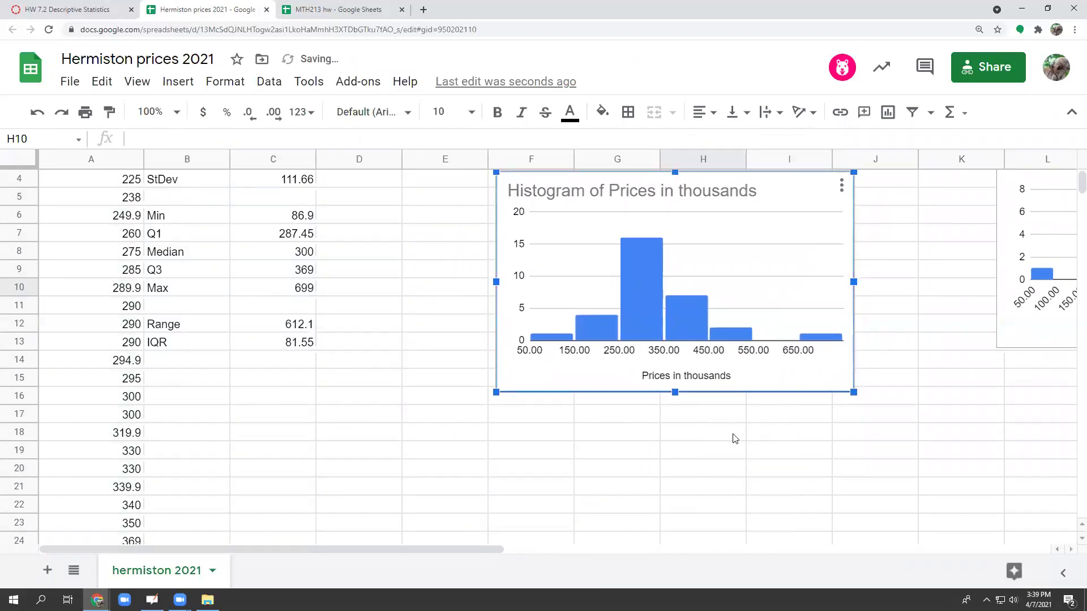
scroll(799, 259, up, 1)
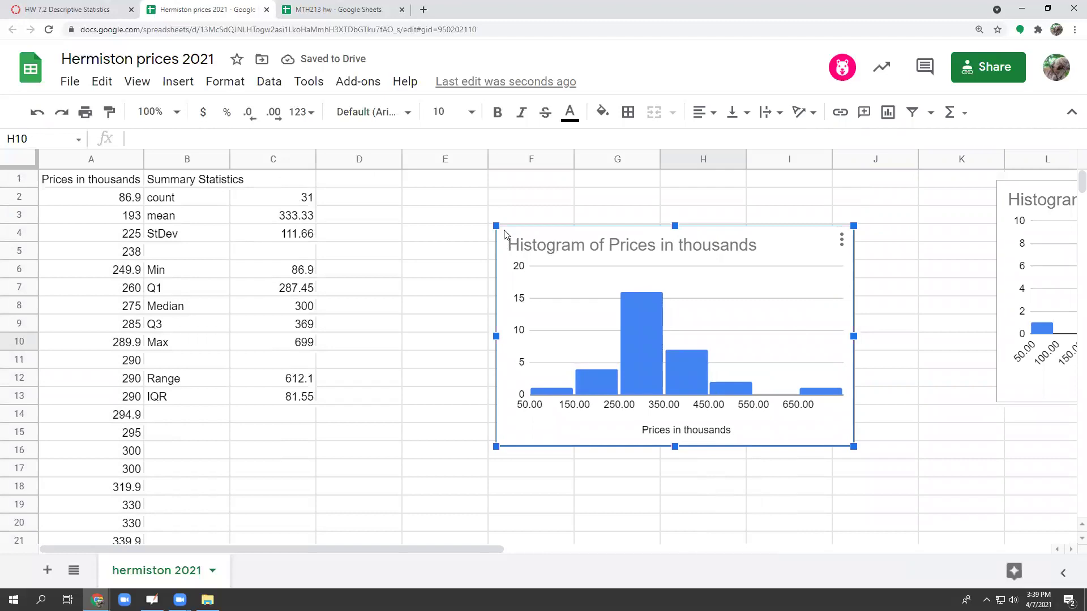
drag(497, 226, 421, 181)
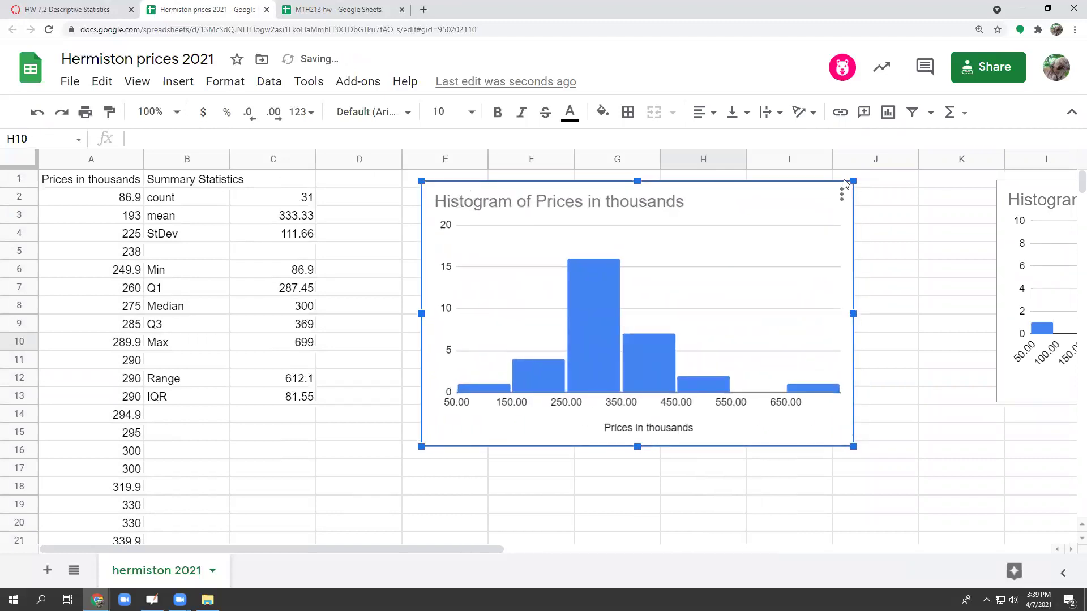
drag(853, 446, 864, 470)
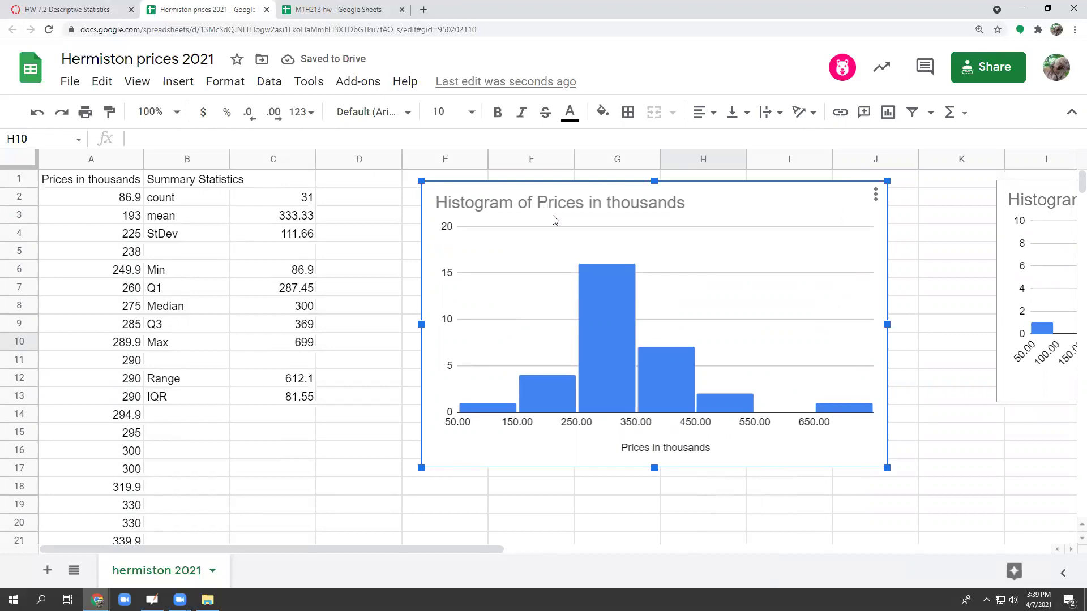
Replace the chart title with 'Hermiston House Prices, April 2021'
click(119, 182)
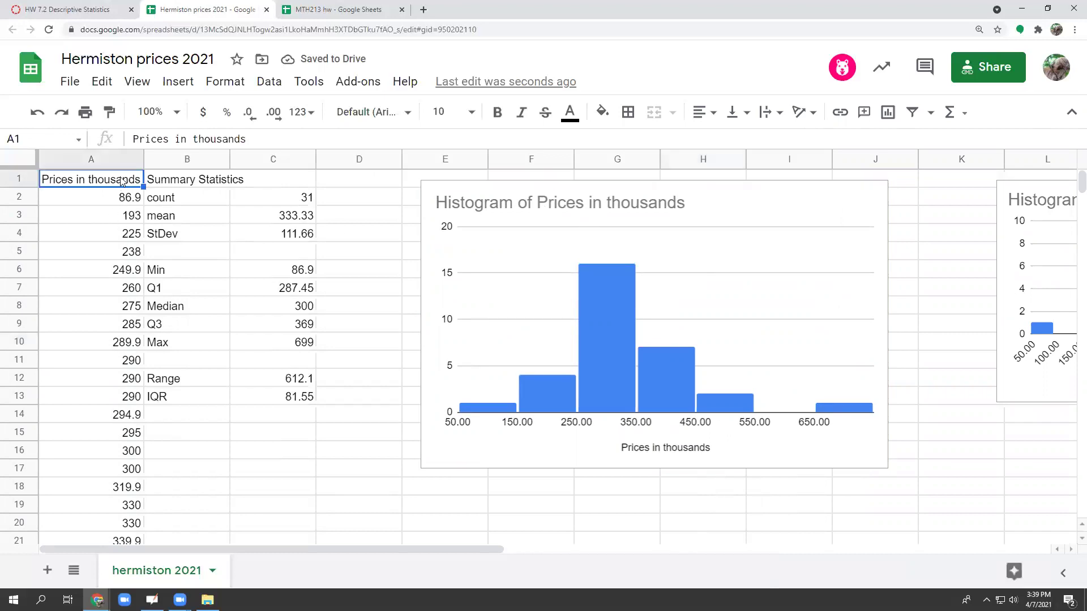
click(560, 210)
double_click(560, 210)
drag(557, 213, 554, 204)
triple_click(553, 207)
text(Hermo)
key(BackSpace)
text(is)
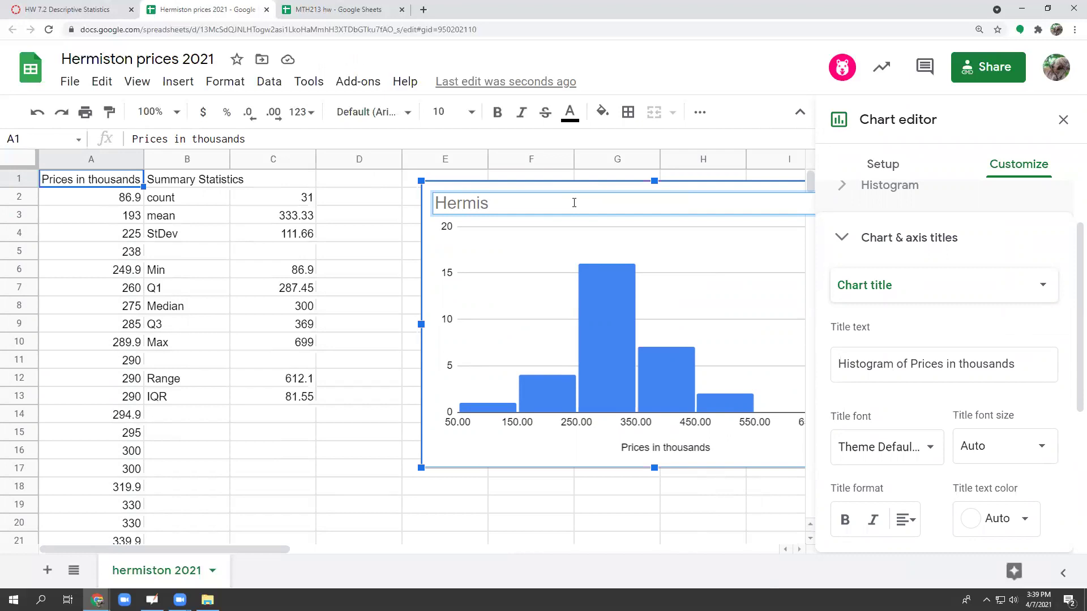
text(ton House Prices, )
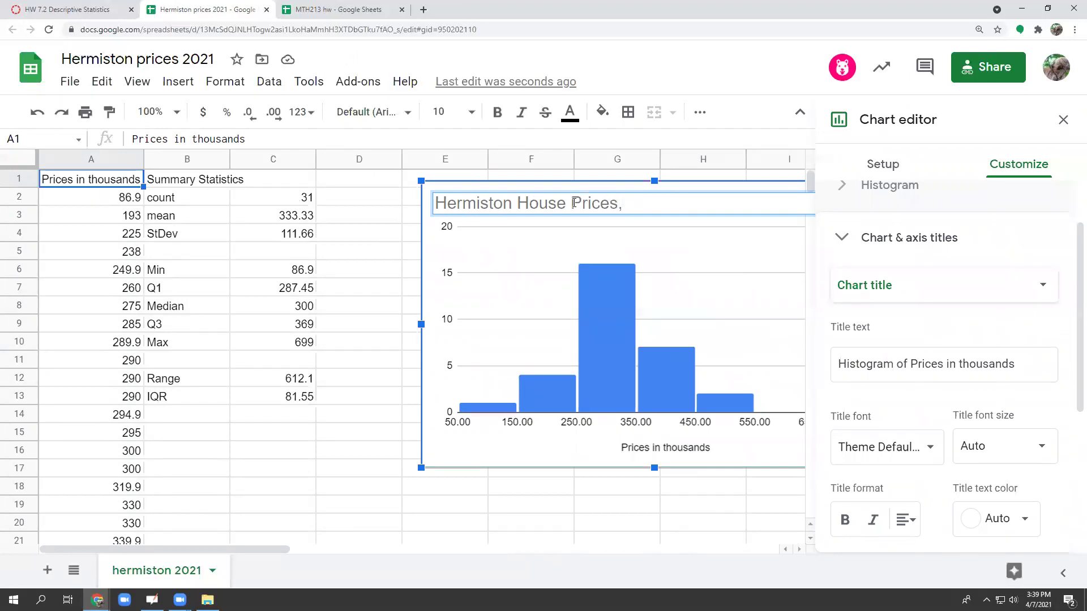
text(April 2021)
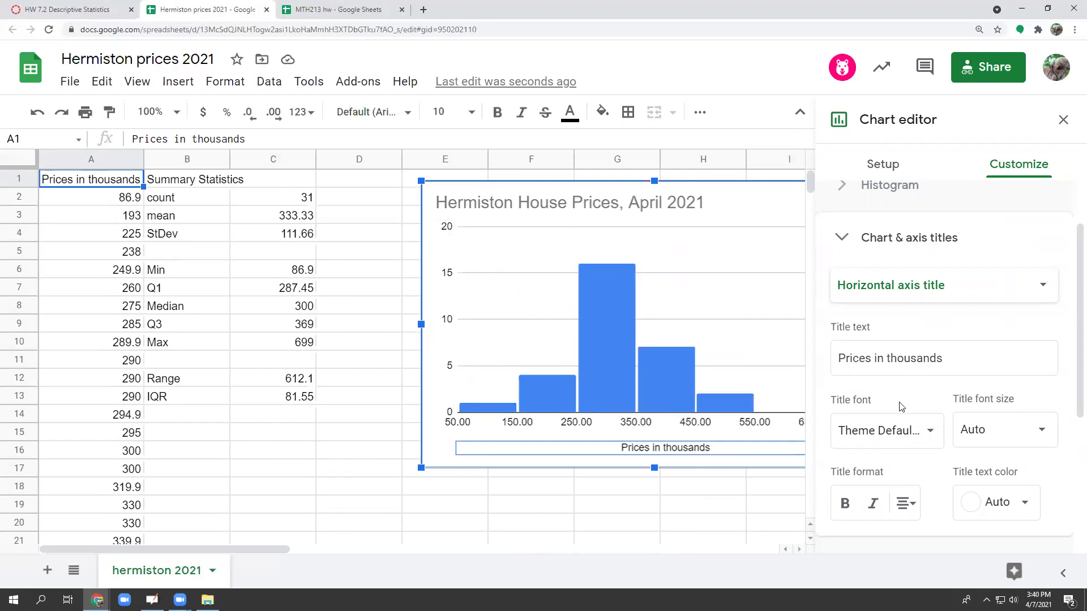
Label the vertical axis 'number of houses' and close the Chart editor
click(915, 289)
click(915, 310)
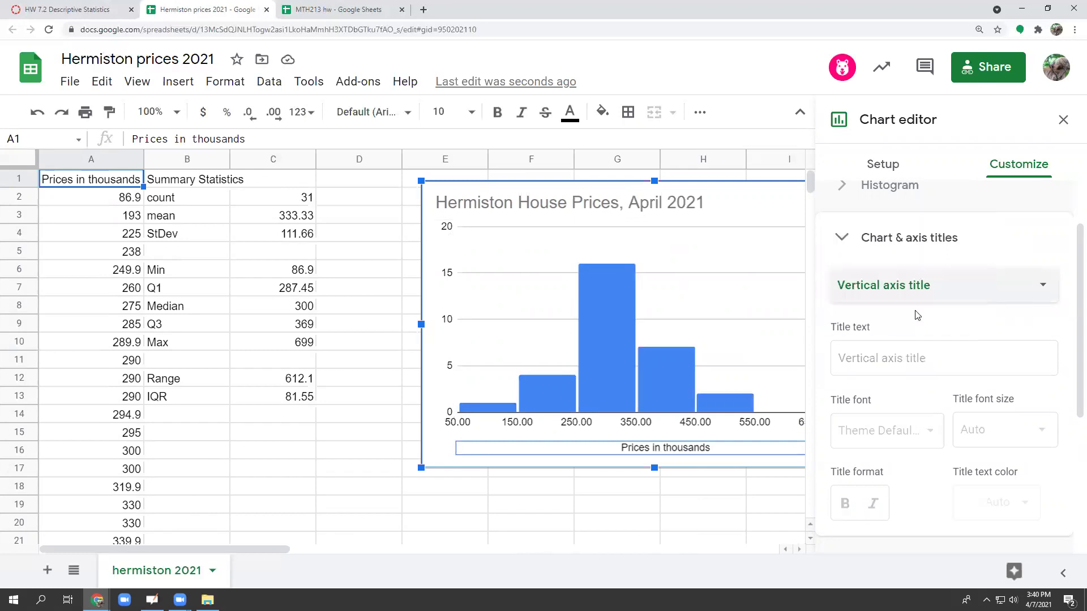
click(898, 364)
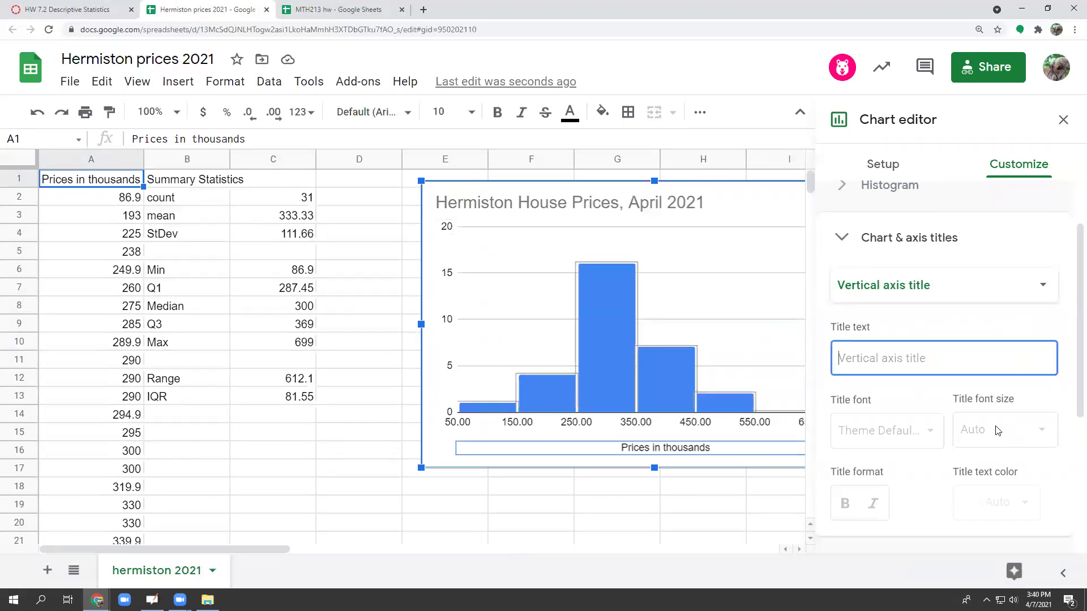
text(number of hour)
key(BackSpace)
text(ses)
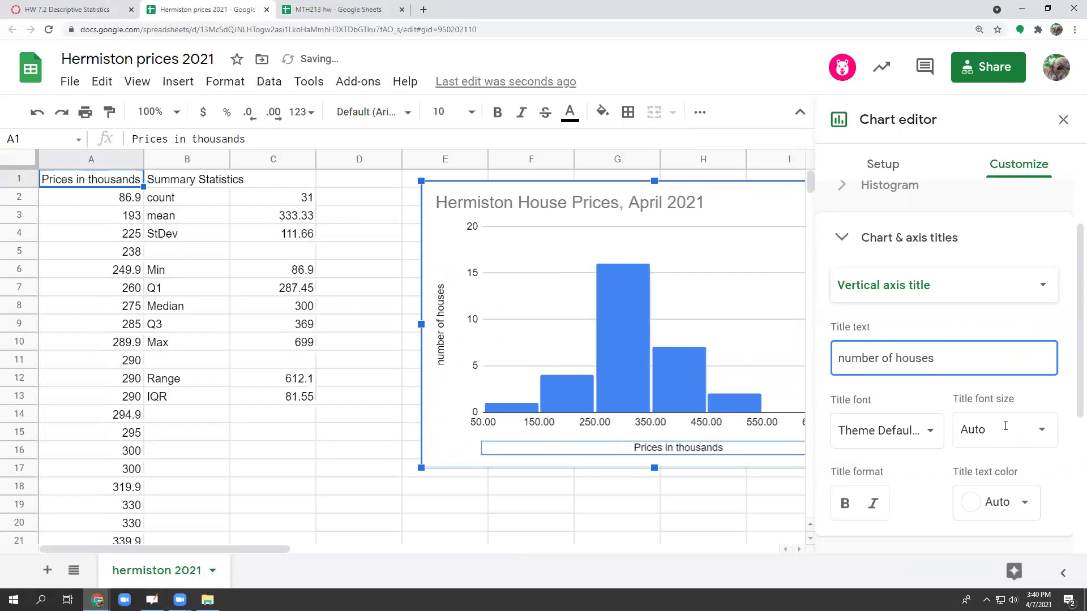
click(1064, 118)
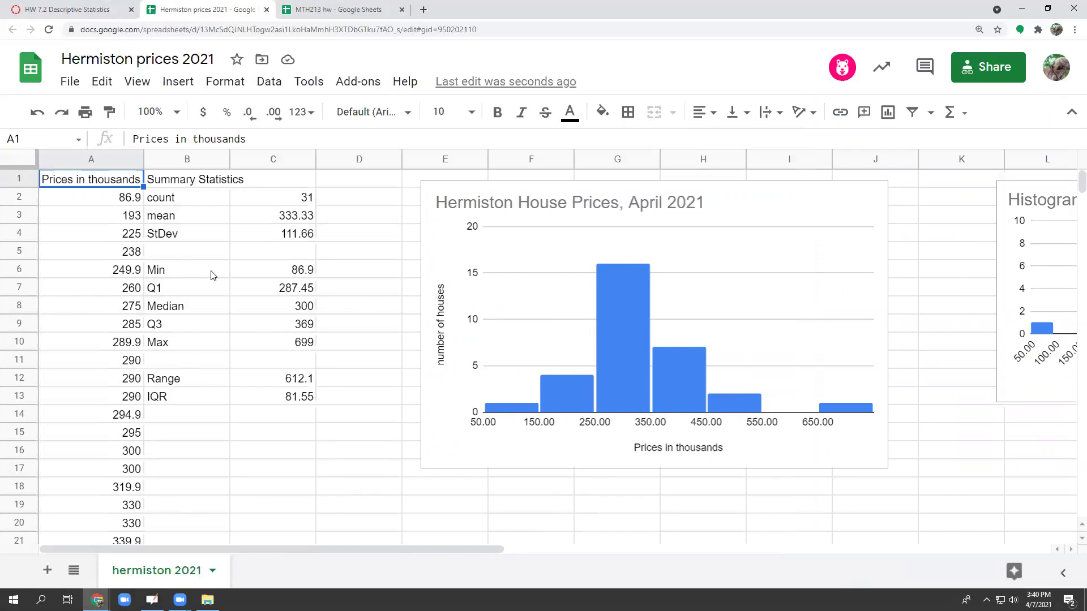
click(179, 276)
drag(241, 280, 269, 347)
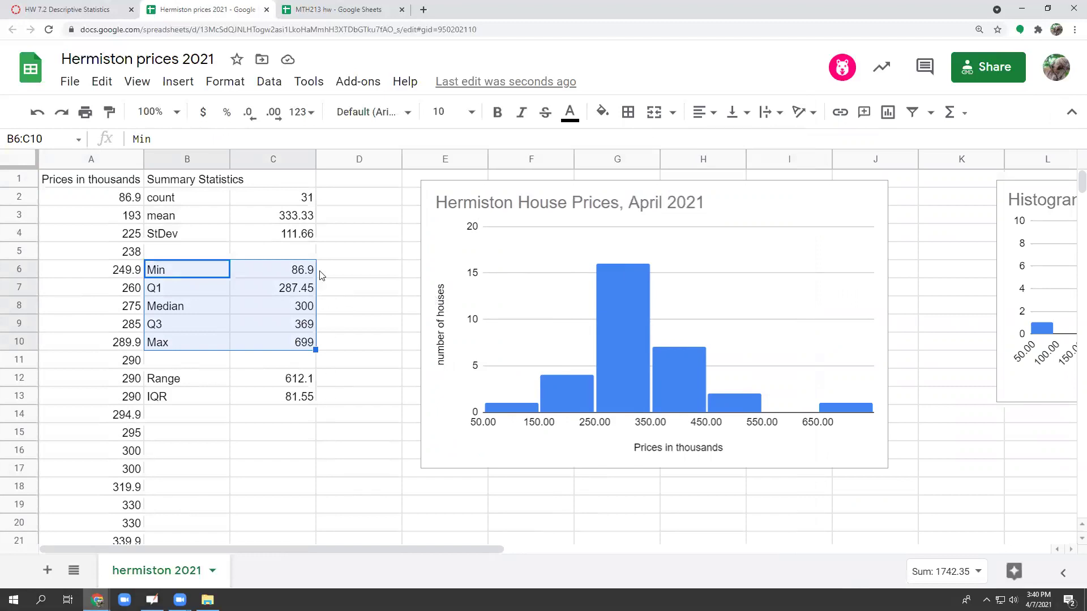
click(297, 271)
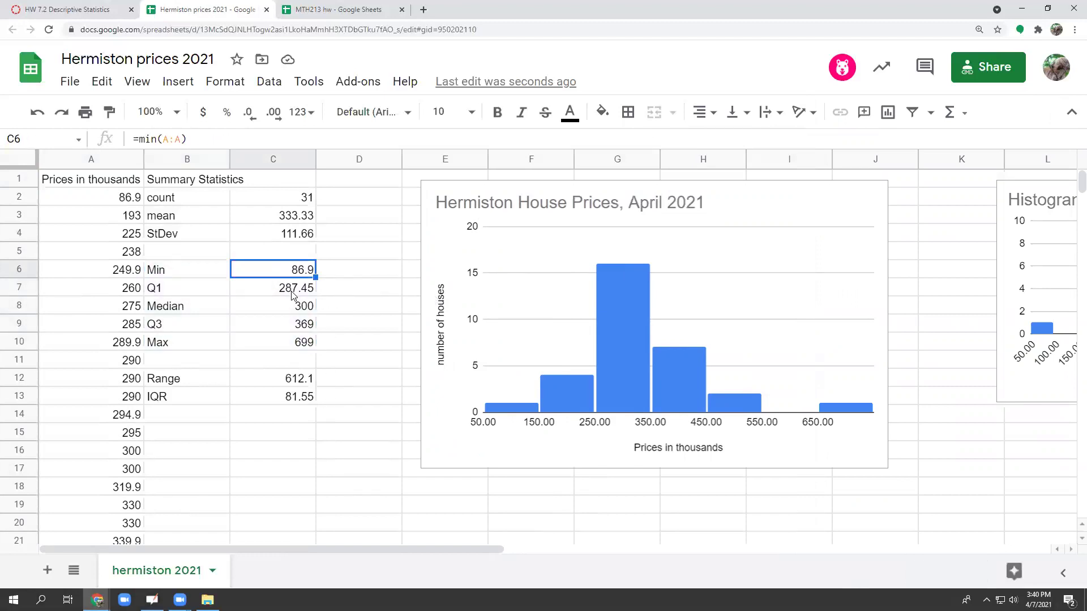
click(291, 292)
click(296, 328)
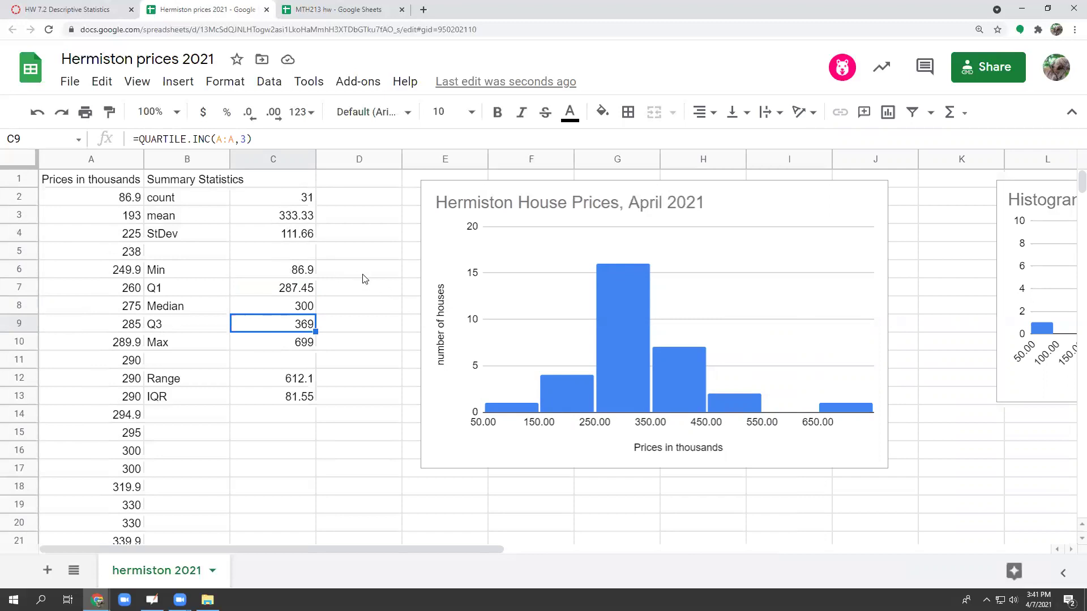
click(289, 289)
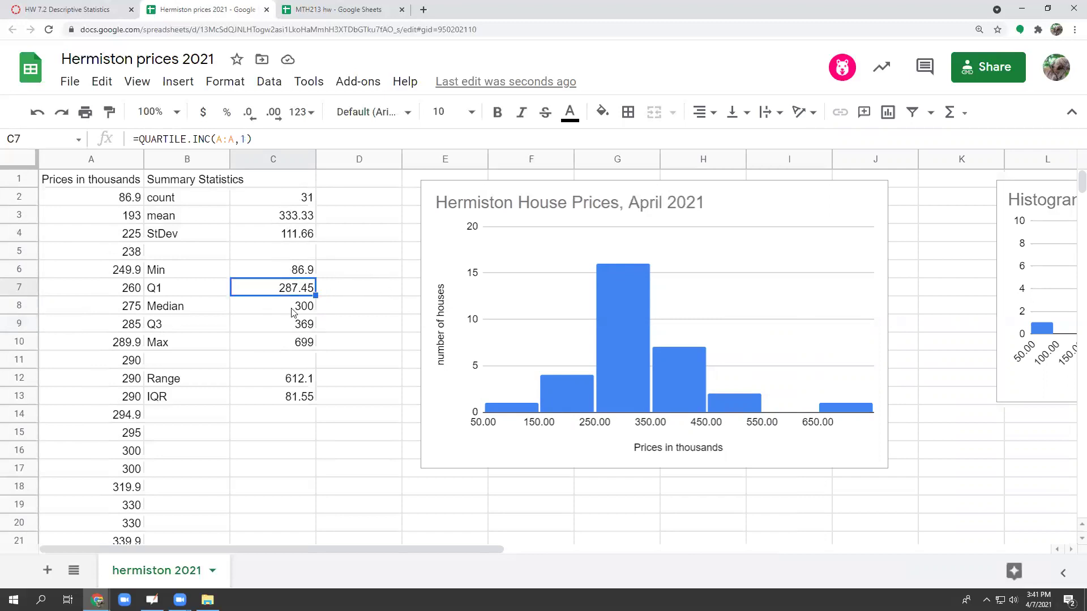
click(294, 329)
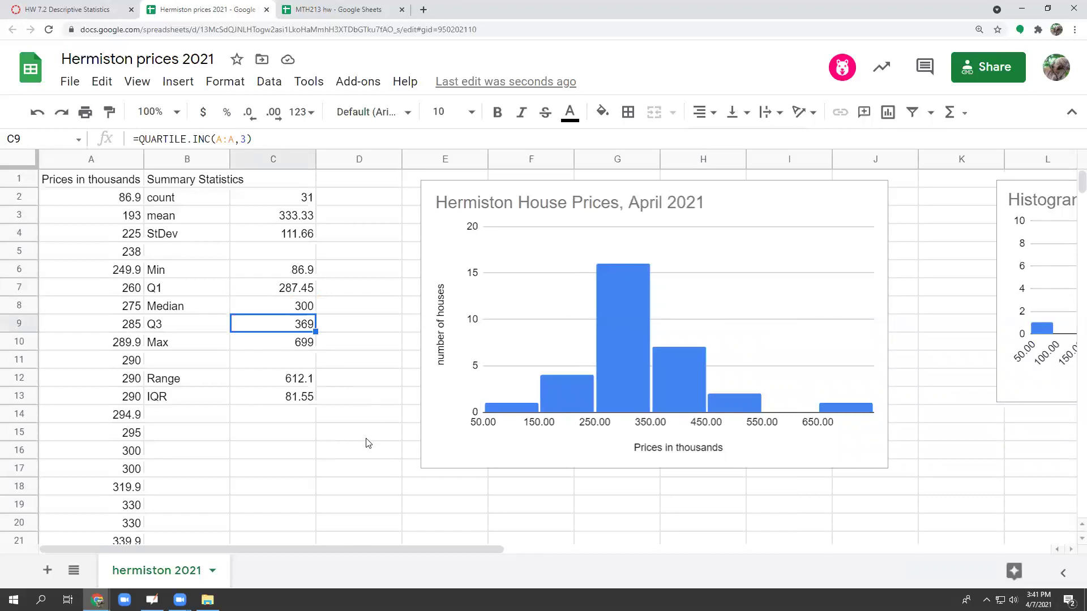
click(304, 288)
click(304, 332)
click(298, 399)
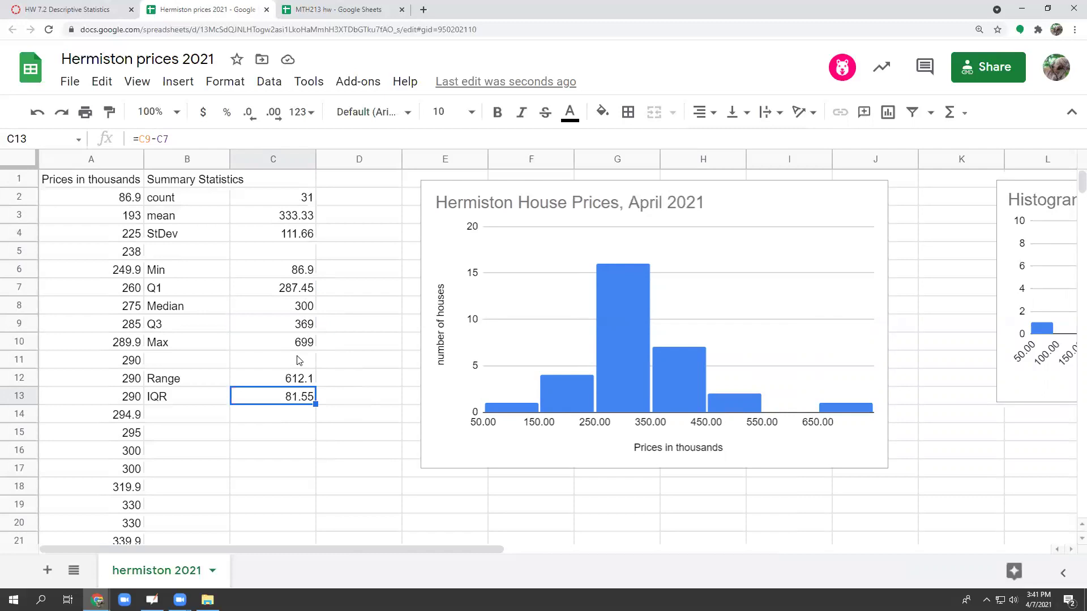
click(311, 291)
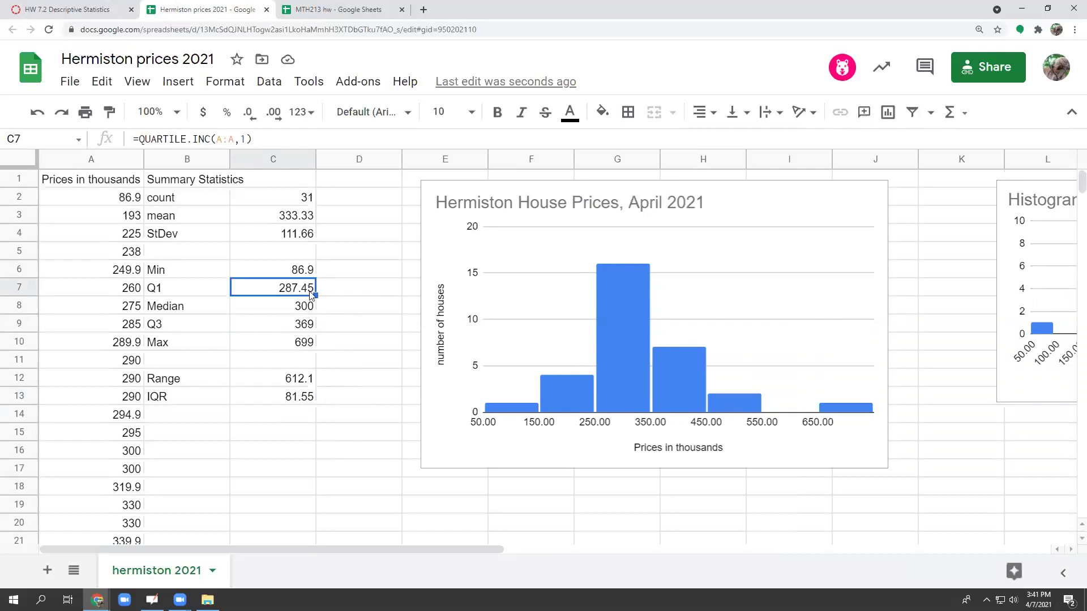
click(308, 327)
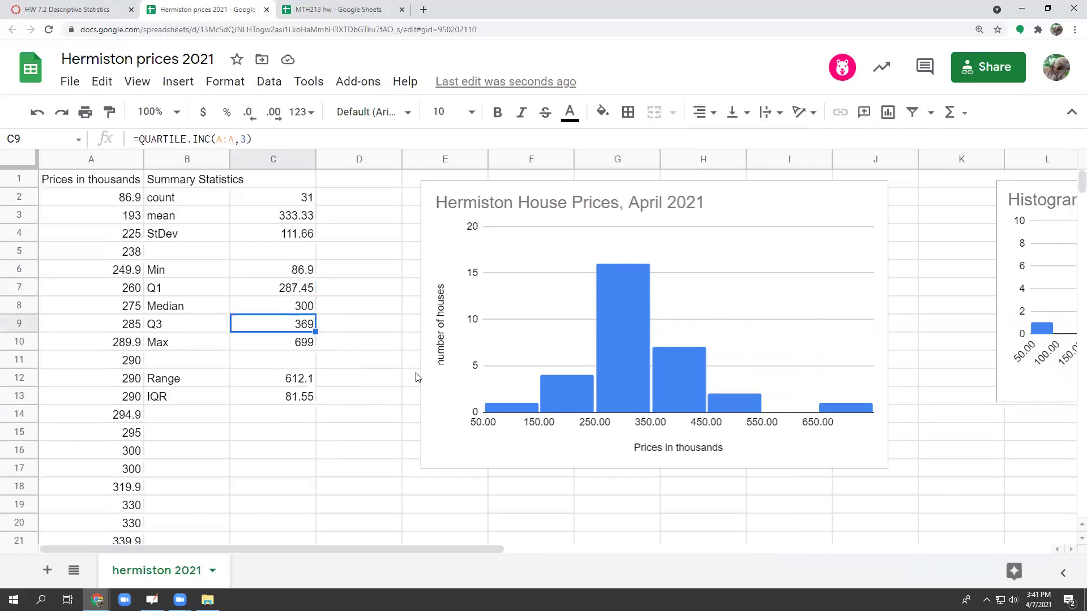
Select the price column A1:A32, header included, and copy it
mouse_move(90, 159)
click(68, 180)
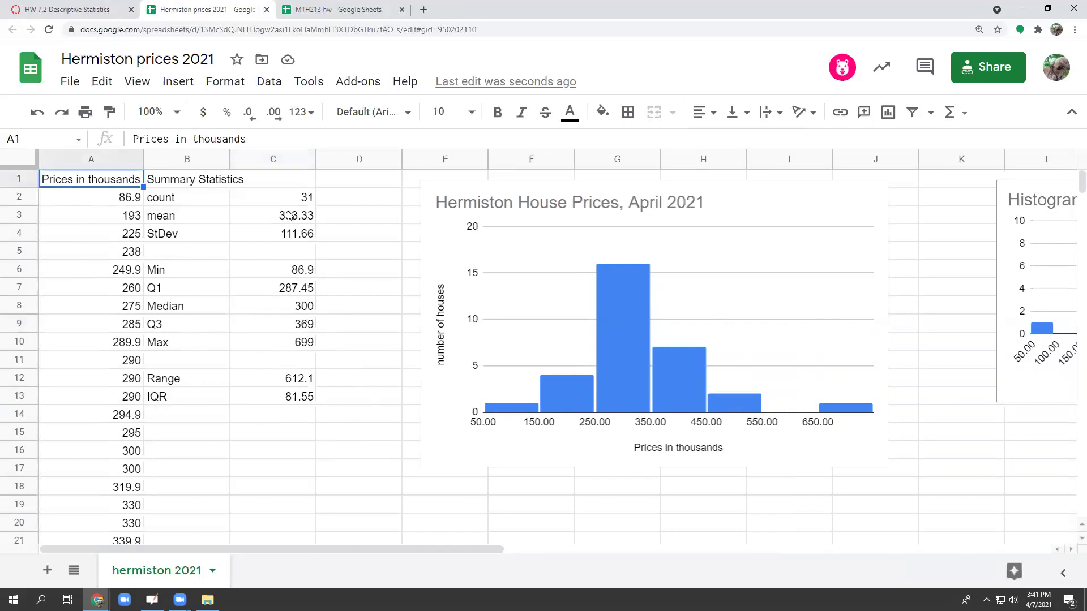
key(shift+Down)
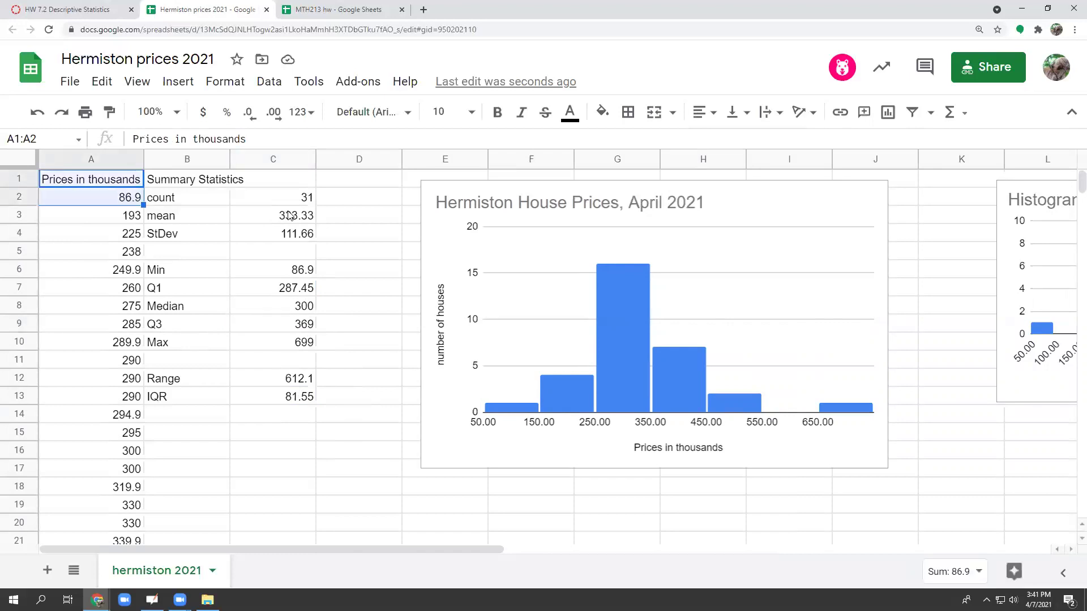
key(shift+Down)
key(shift+Down)
key(shift+Down)
key(shift+Down)
key(shift+Down)
key(shift+Down)
key(shift+Down)
key(shift+Down)
key(shift+Down)
key(shift+Down)
key(shift+Down)
key(shift+Down)
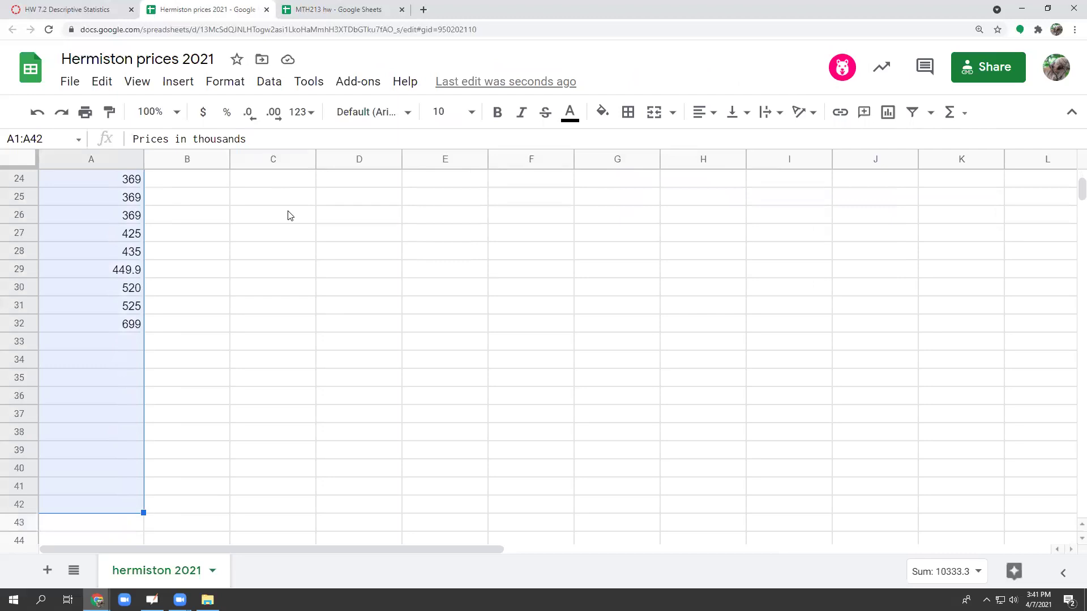
key(shift+Up)
key(shift+Up)
key(shift+Up)
key(shift+Up)
key(shift+Up)
key(shift+Up)
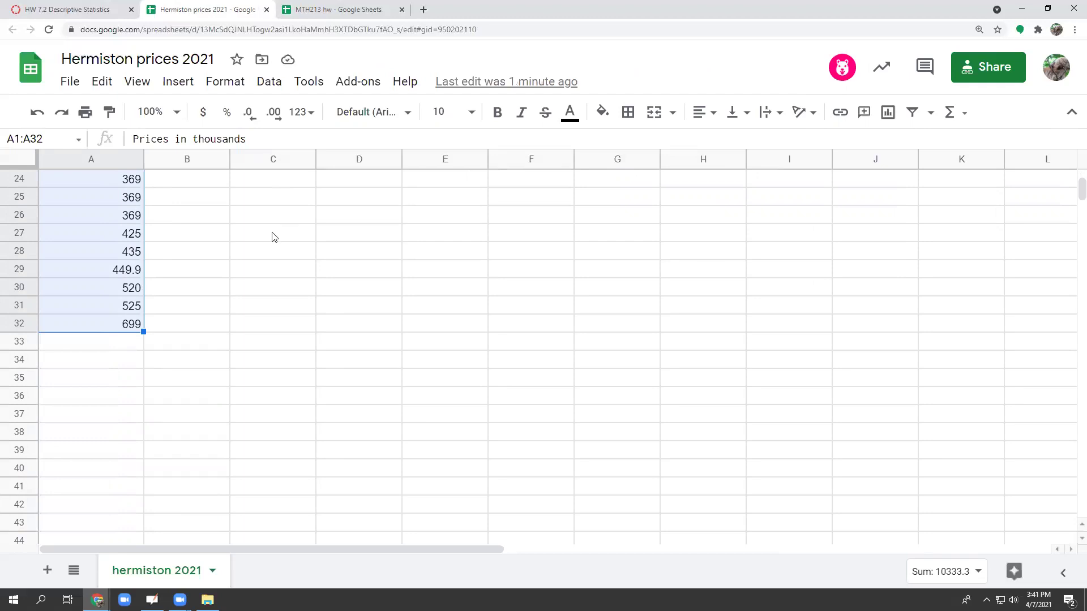
scroll(244, 297, up, 7)
scroll(241, 300, up, 1)
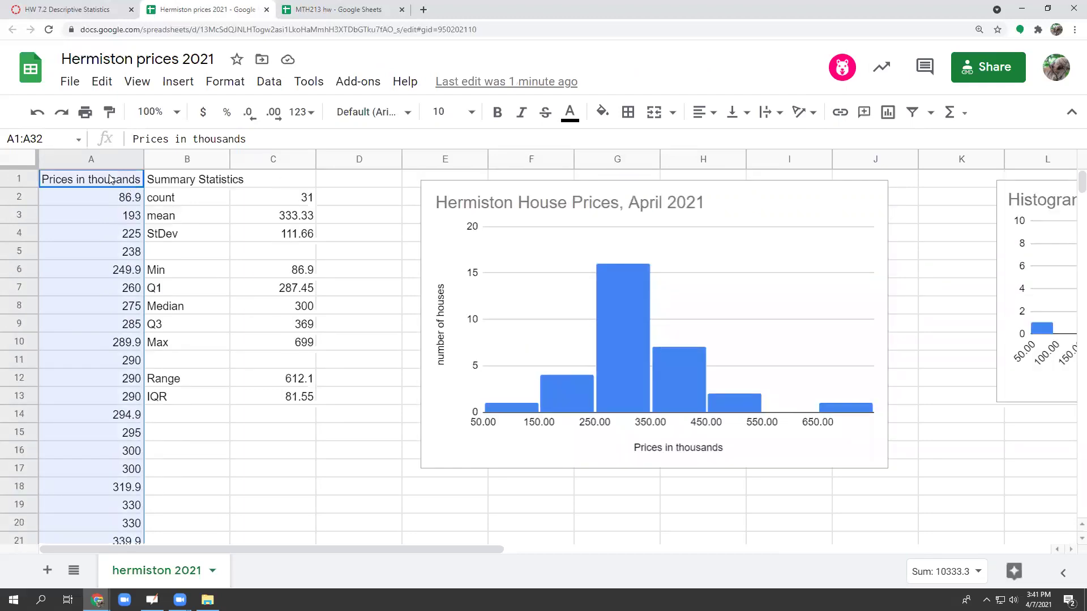
key(ctrl+c)
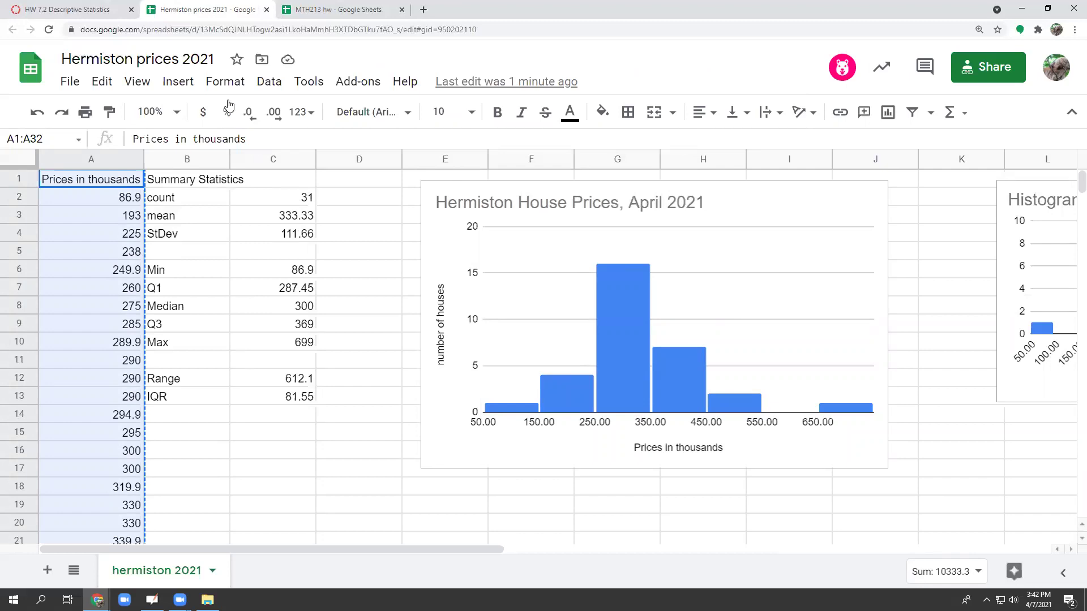
Search for StatKey in a new tab and go to One Quantitative Variable descriptive statistics
click(423, 11)
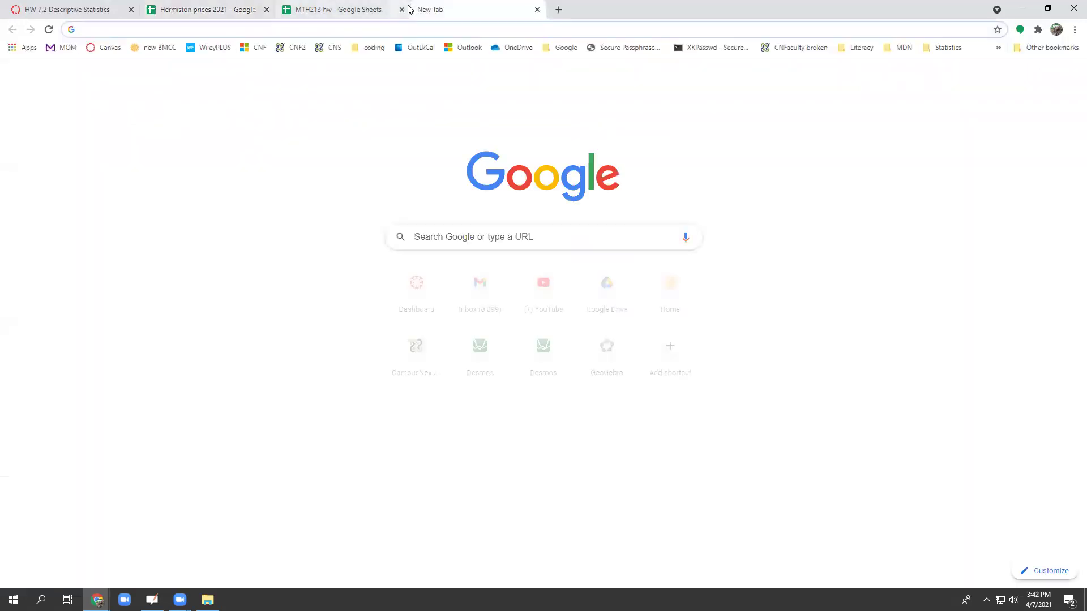
text(statkey)
key(Return)
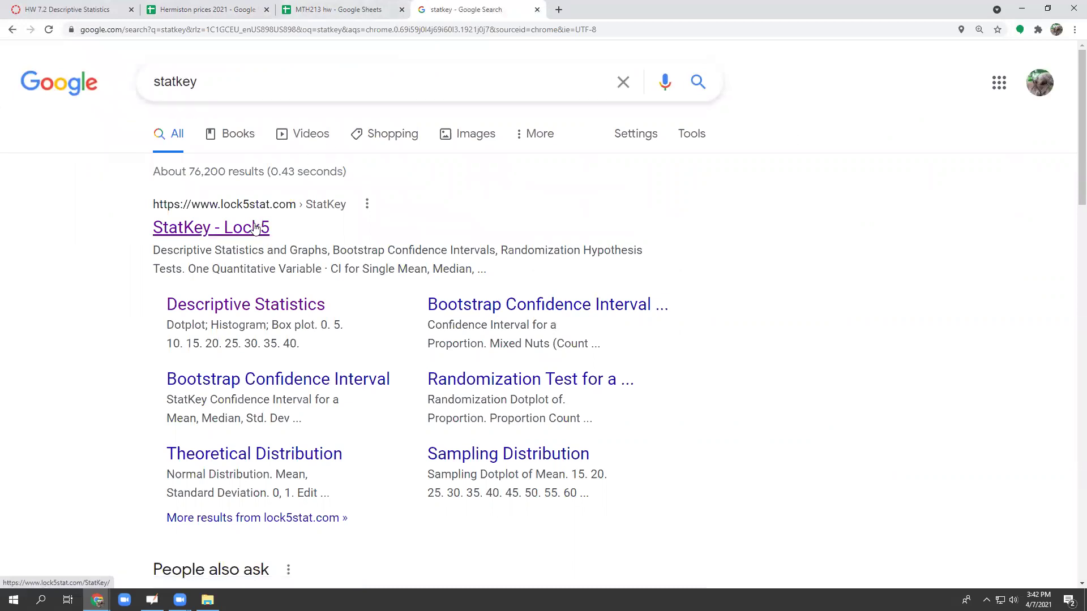
click(254, 227)
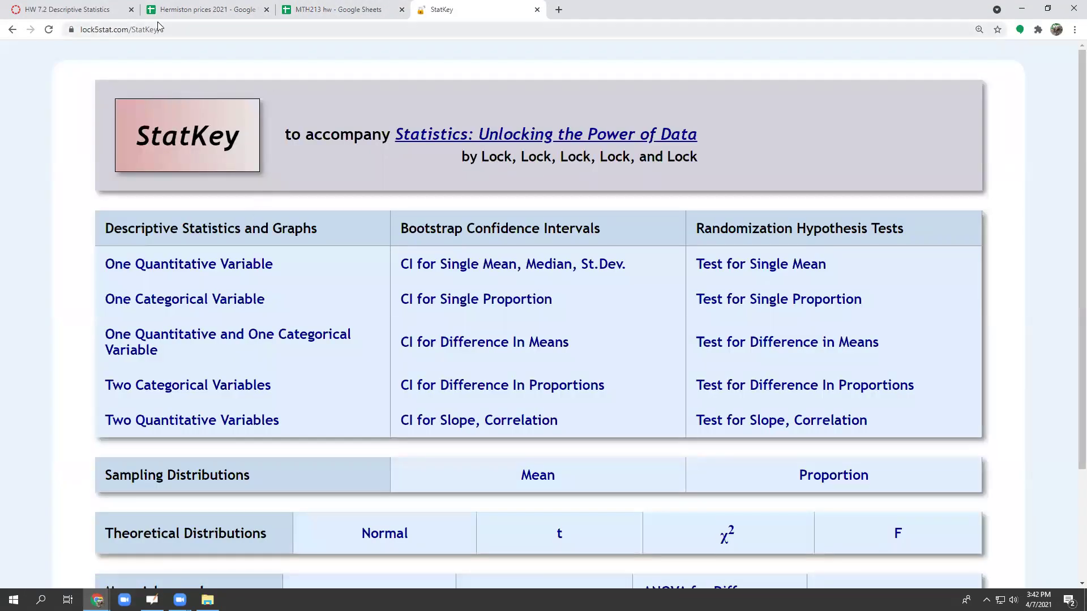
click(157, 30)
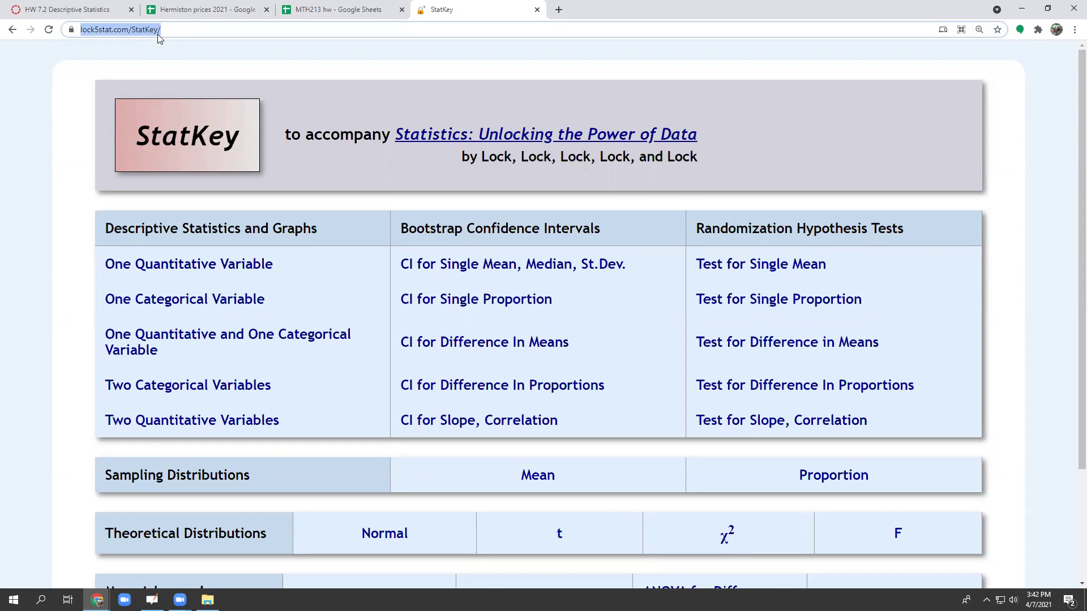
key(alt+Tab)
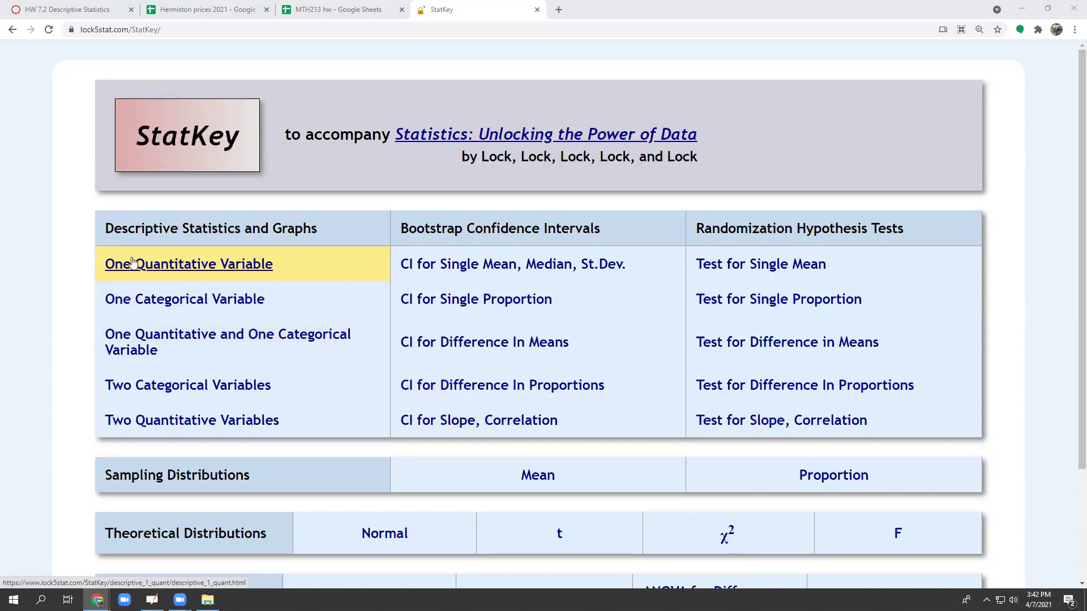
click(160, 265)
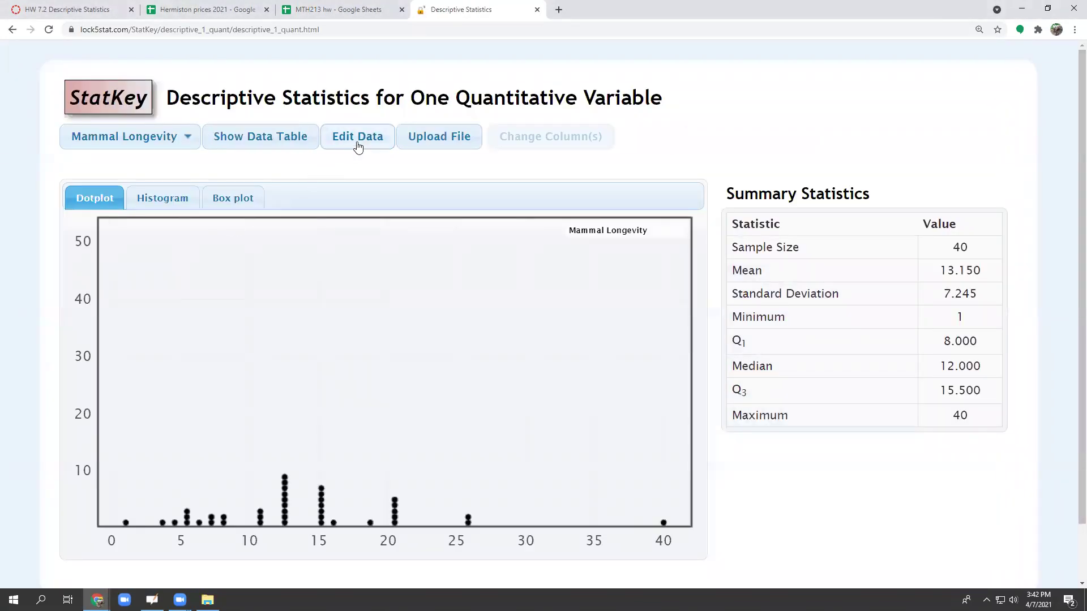
Clear the mammal longevity data from StatKey's data editor, erasing a wrongly pasted web address
click(127, 98)
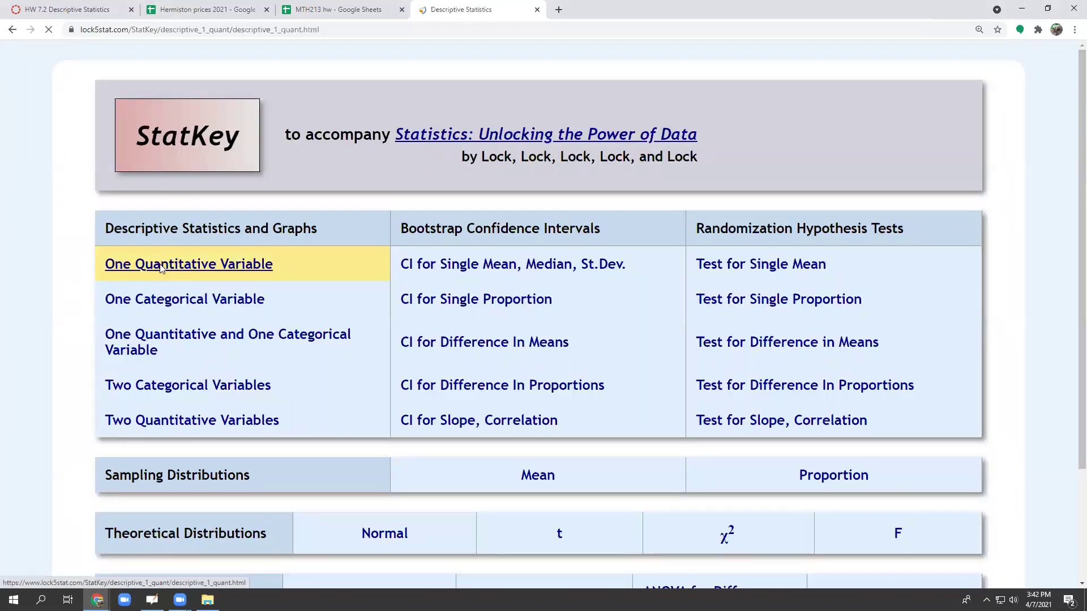
click(160, 265)
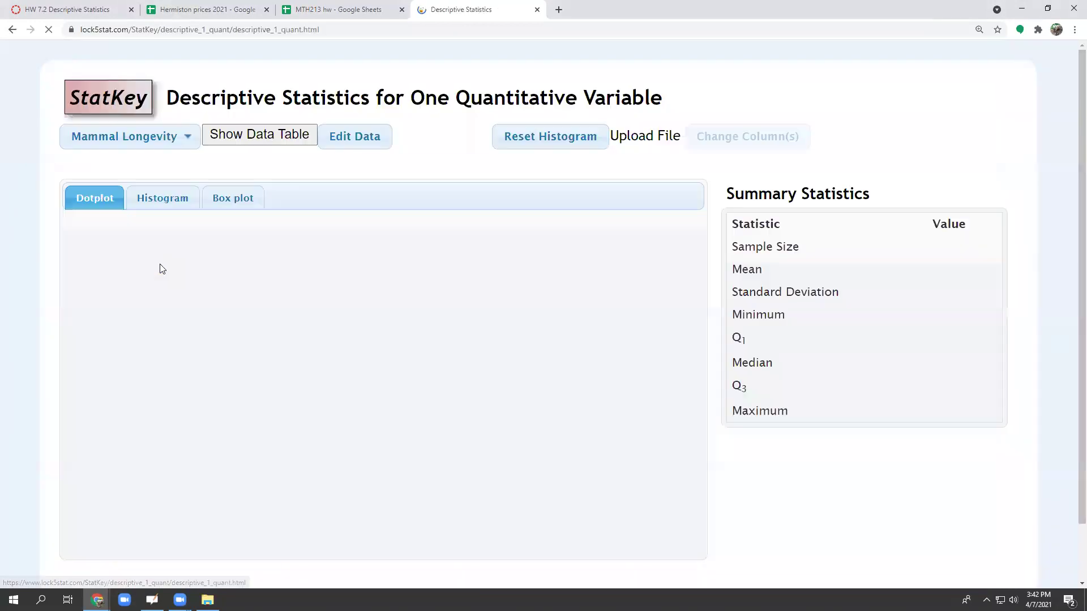
click(362, 136)
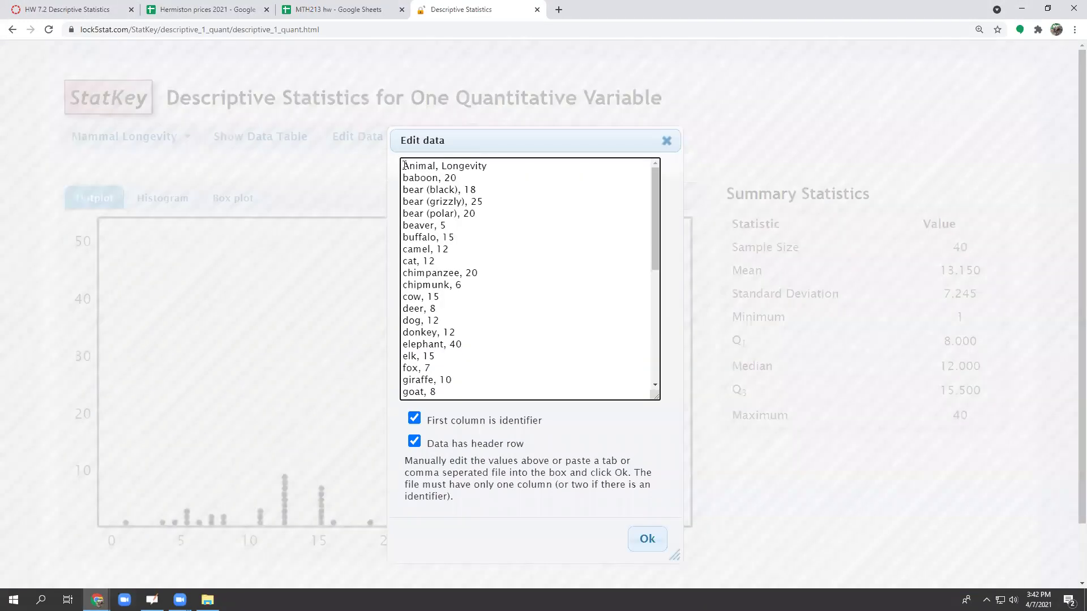
drag(401, 166, 566, 469)
key(BackSpace)
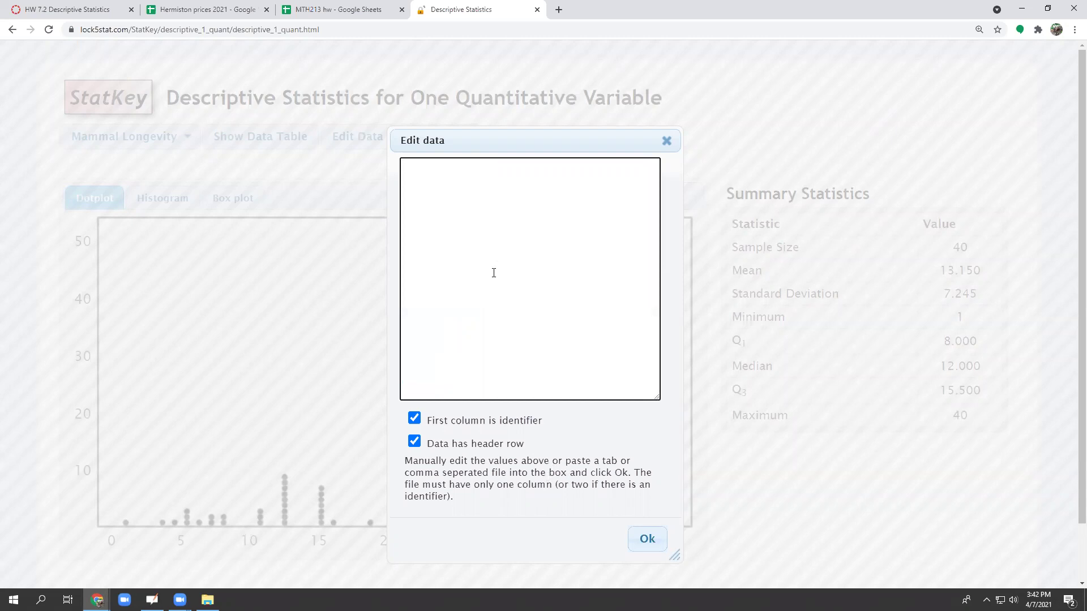
key(ctrl+v)
key(BackSpace)
key(BackSpace)
key(BackSpace)
key(BackSpace)
key(BackSpace)
key(BackSpace)
key(BackSpace)
key(BackSpace)
key(BackSpace)
key(BackSpace)
Paste the Hermiston price column into the editor and uncheck 'First column is identifier'
click(211, 10)
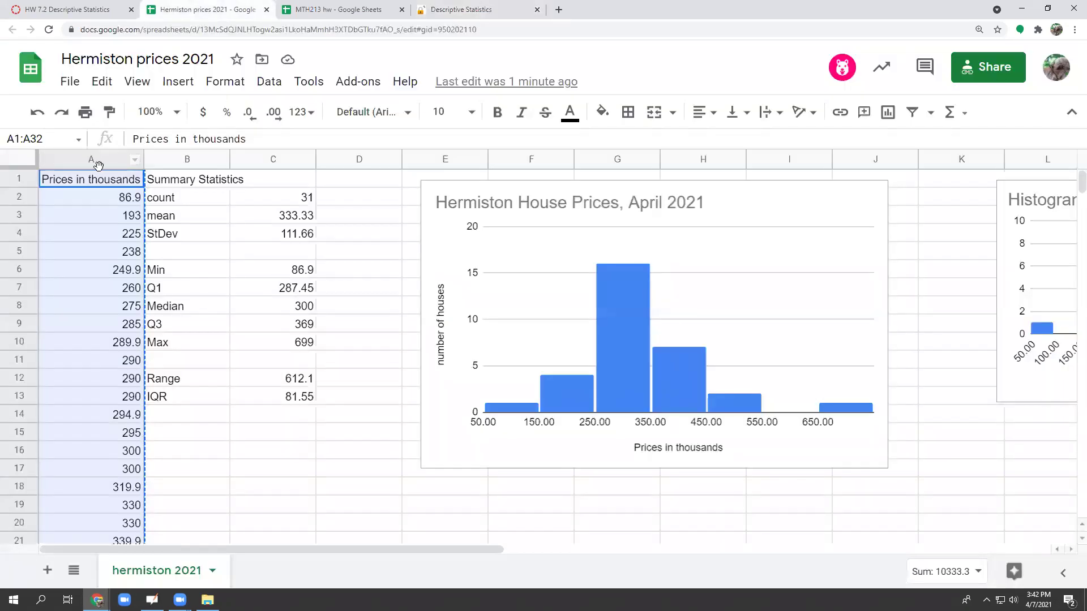
key(ctrl+Tab)
key(ctrl+Tab)
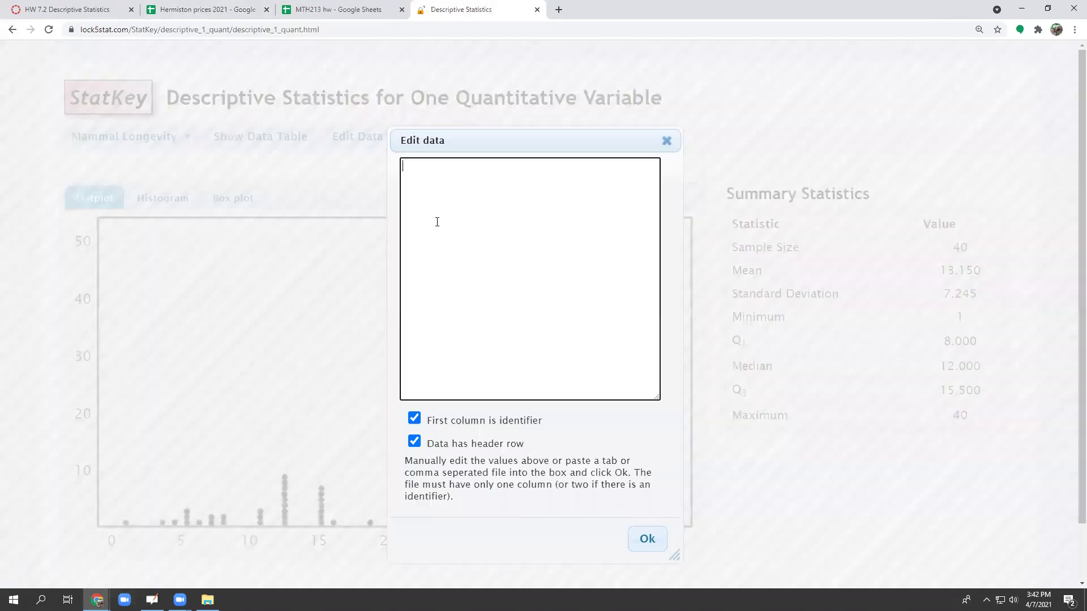
key(ctrl+v)
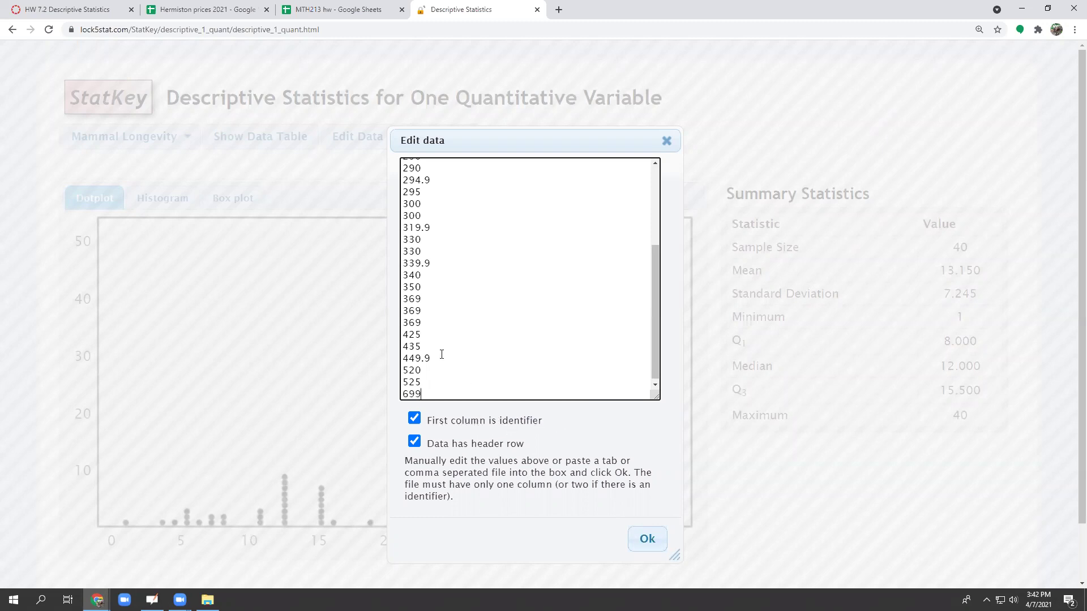
double_click(422, 286)
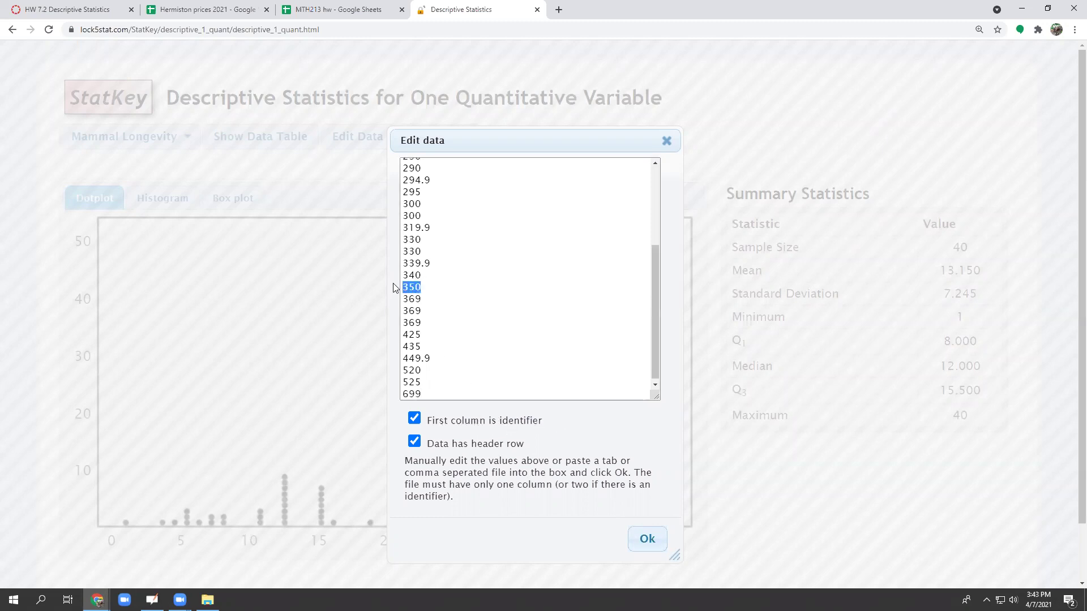
double_click(430, 278)
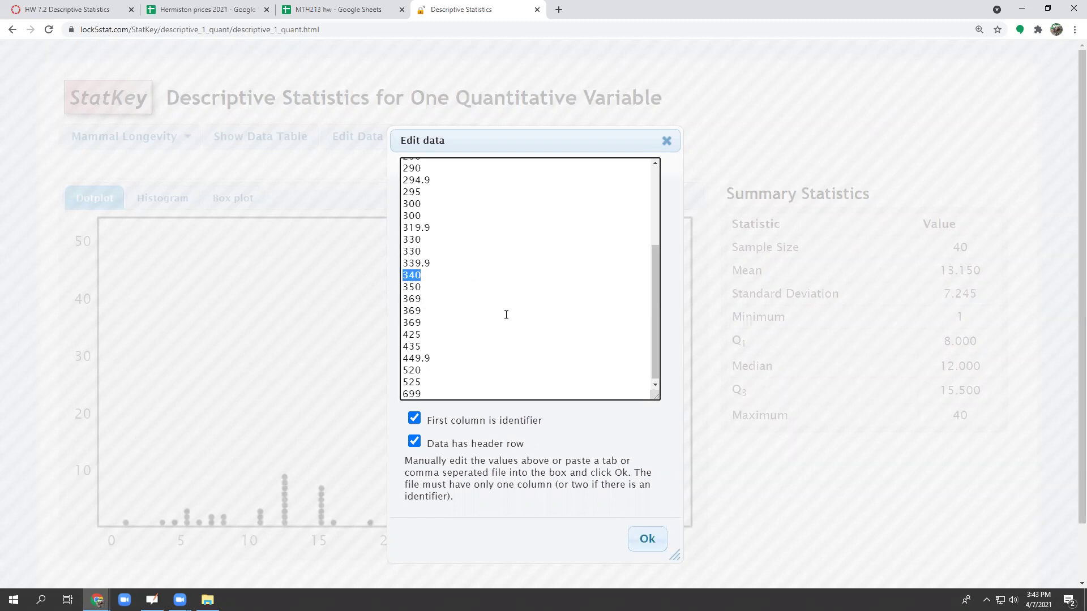
click(415, 418)
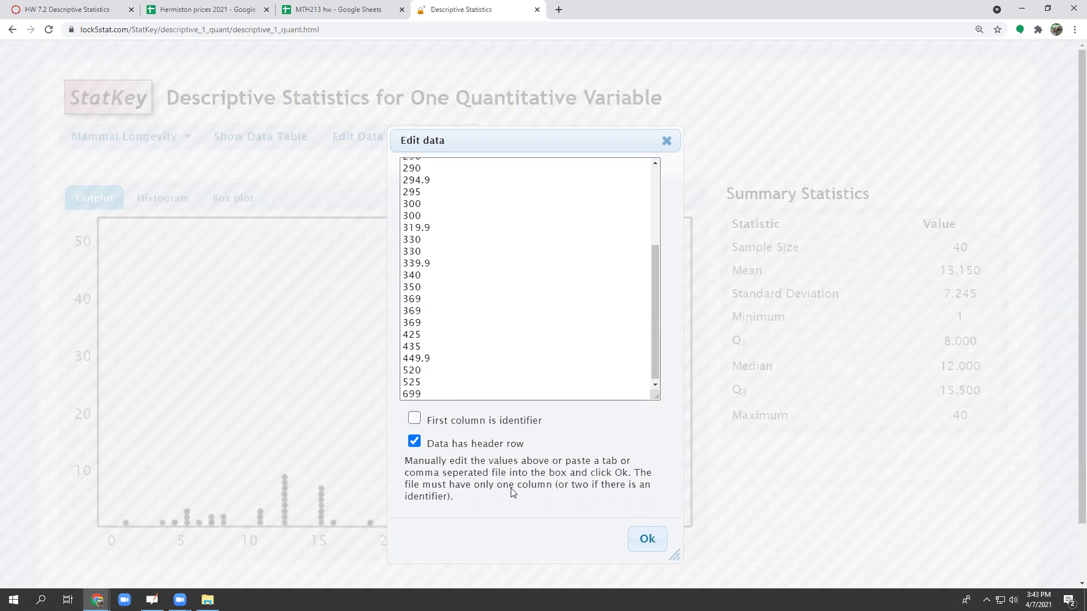
scroll(512, 333, up, 2)
scroll(511, 333, up, 2)
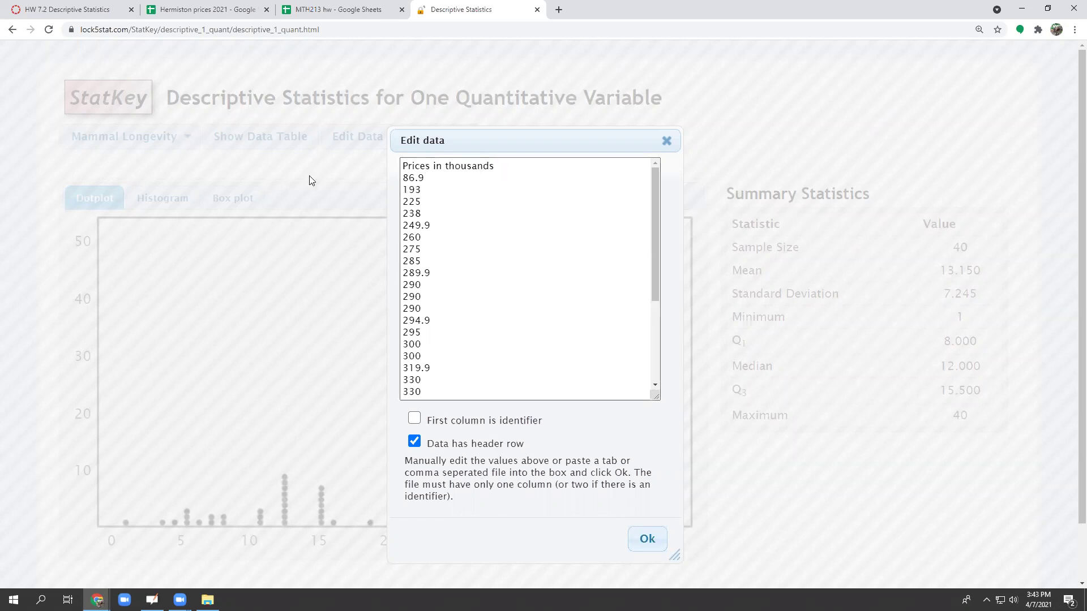
click(416, 174)
Load the prices as the dataset, show the box plot, and compare Q1 with the spreadsheet's QUARTILE.INC value
click(649, 540)
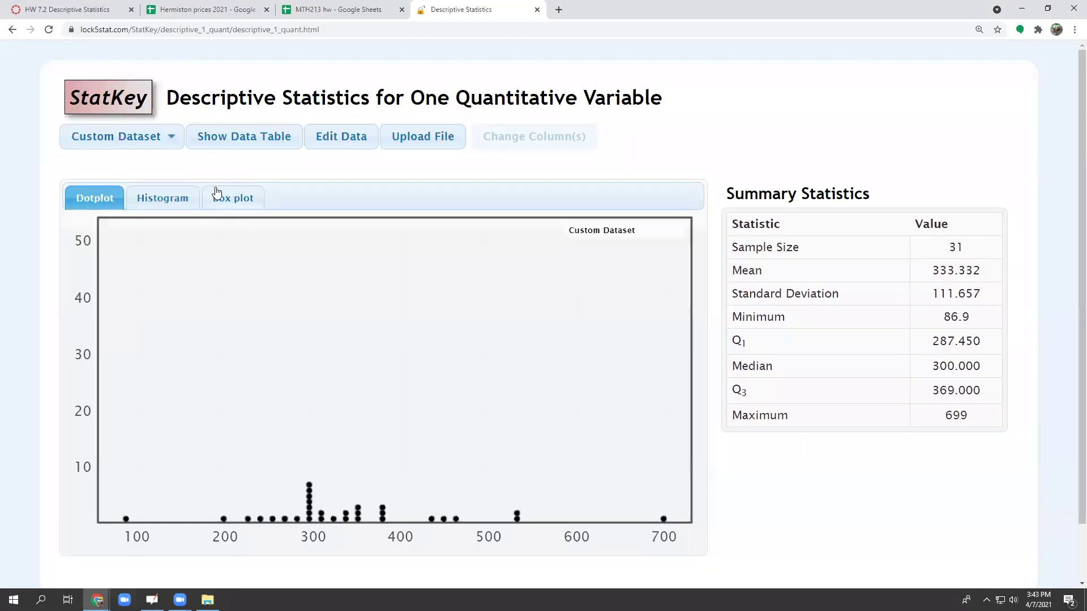
click(220, 193)
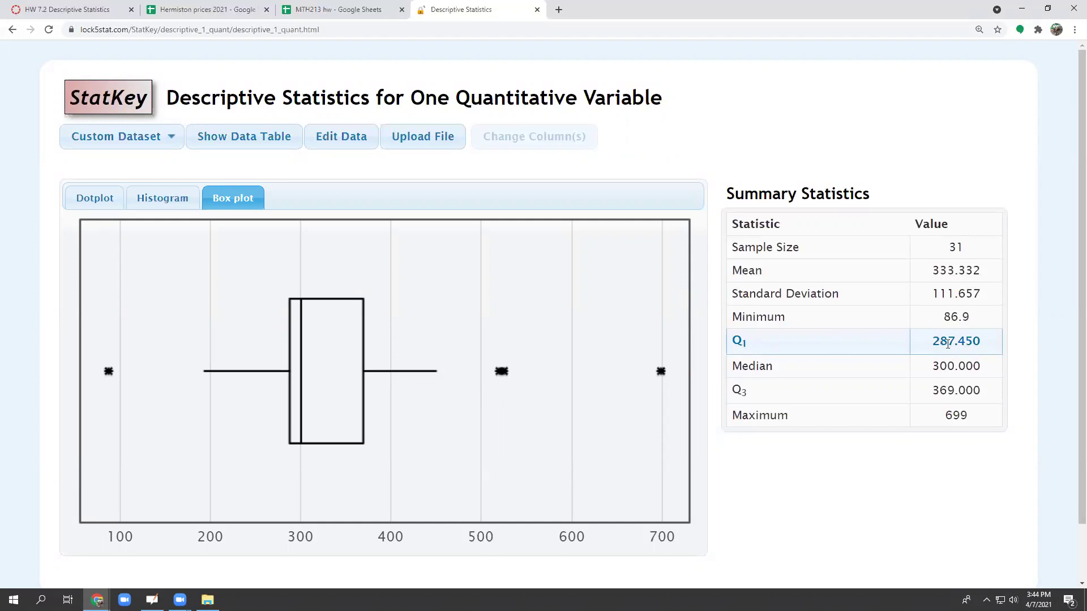
click(214, 10)
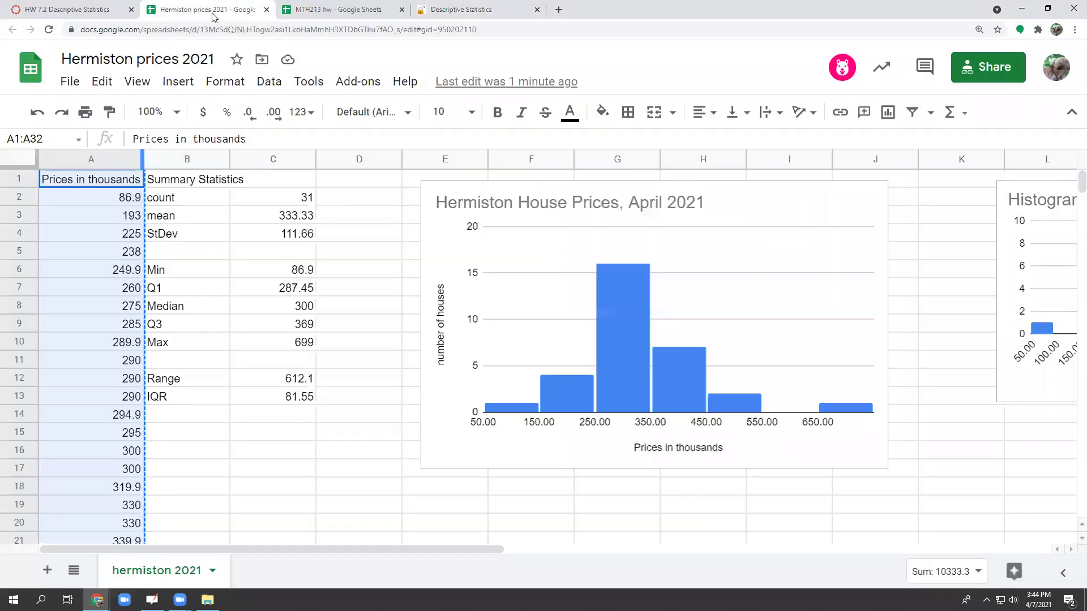
click(279, 289)
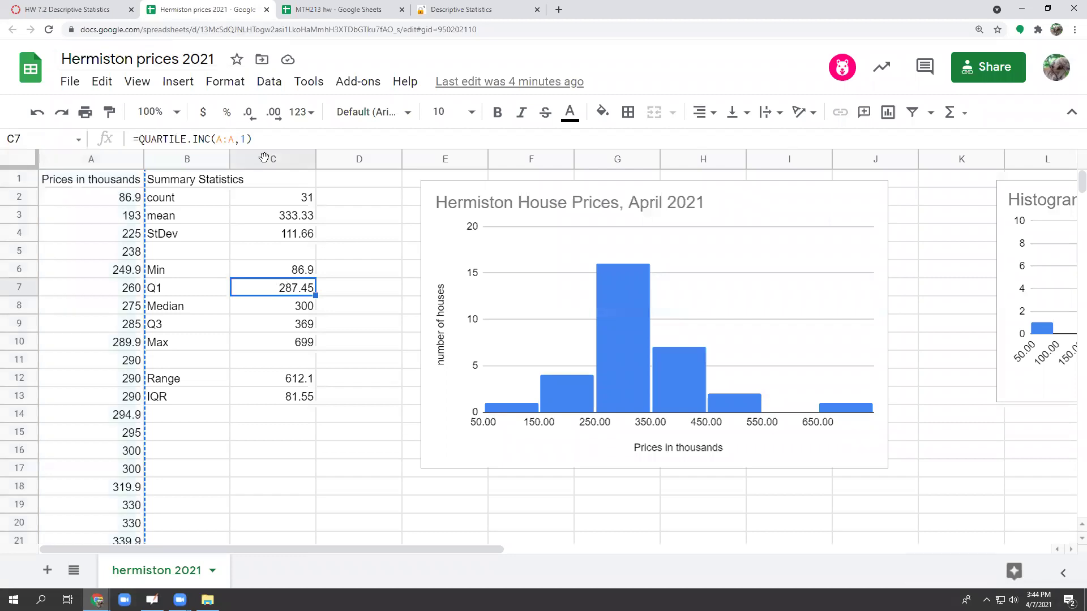
click(443, 11)
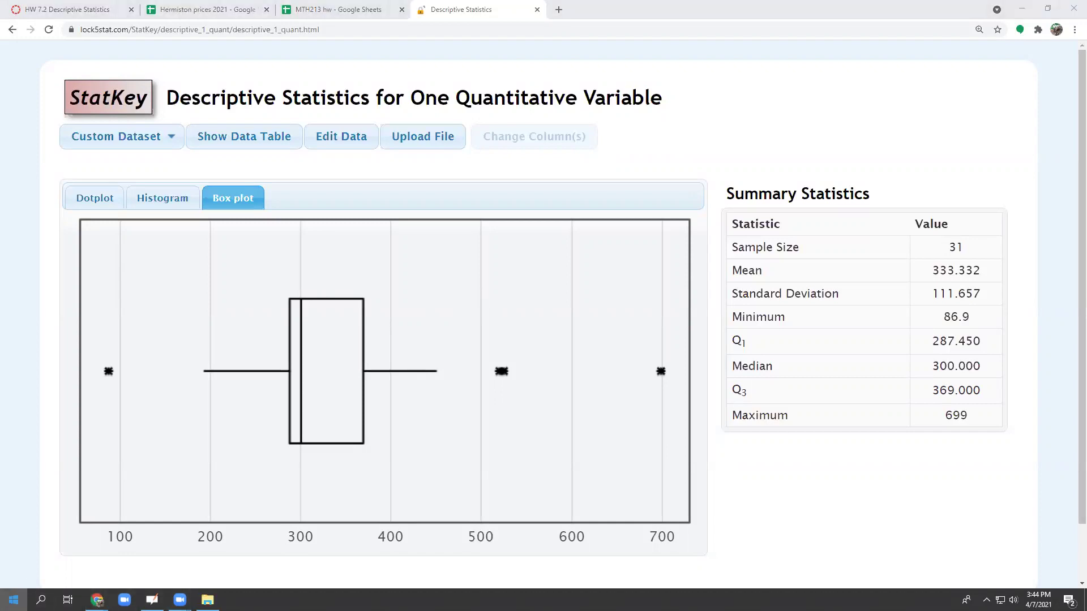
Launch Snipping Tool and start a new rectangular snip
click(13, 599)
text(s)
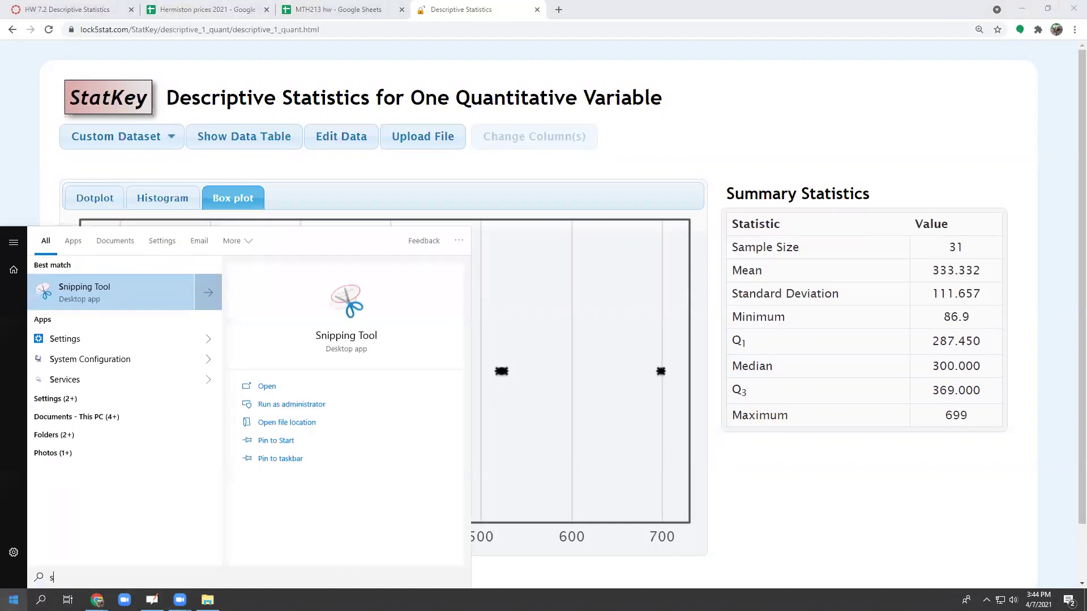
text(nip)
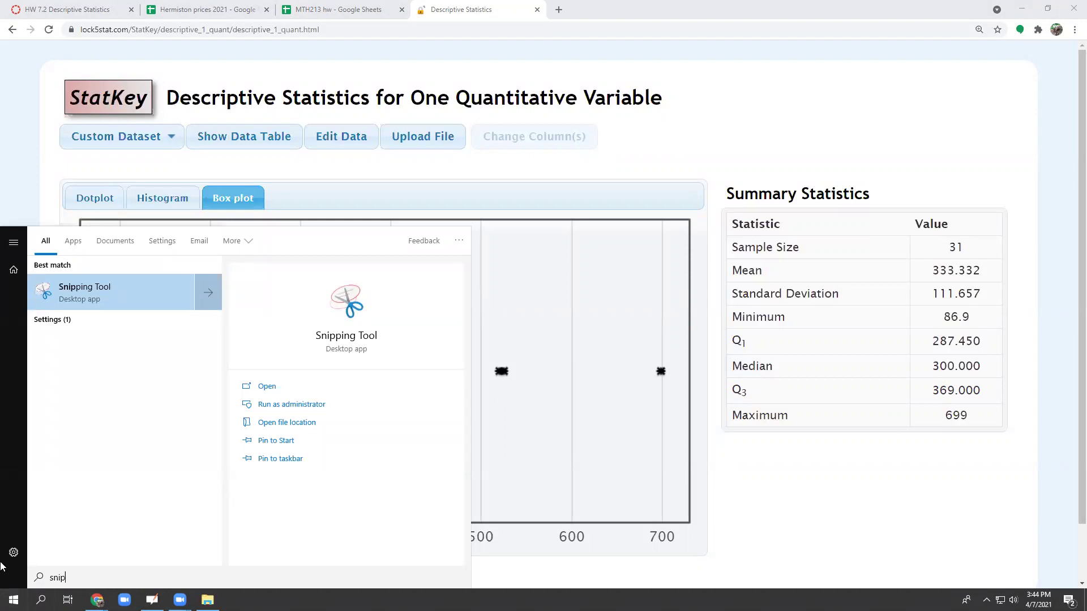
click(79, 289)
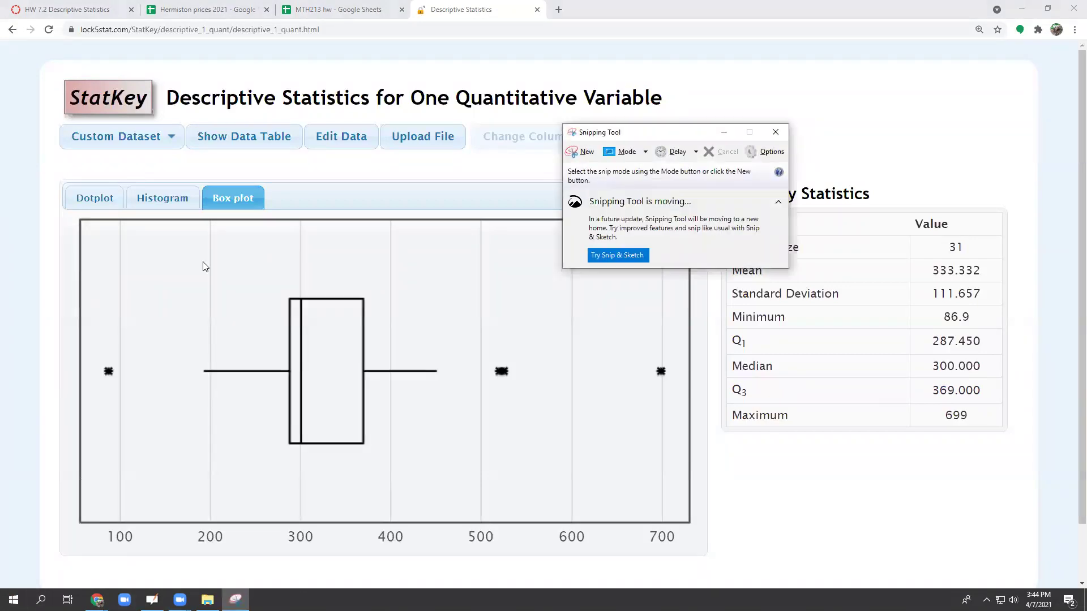
click(628, 152)
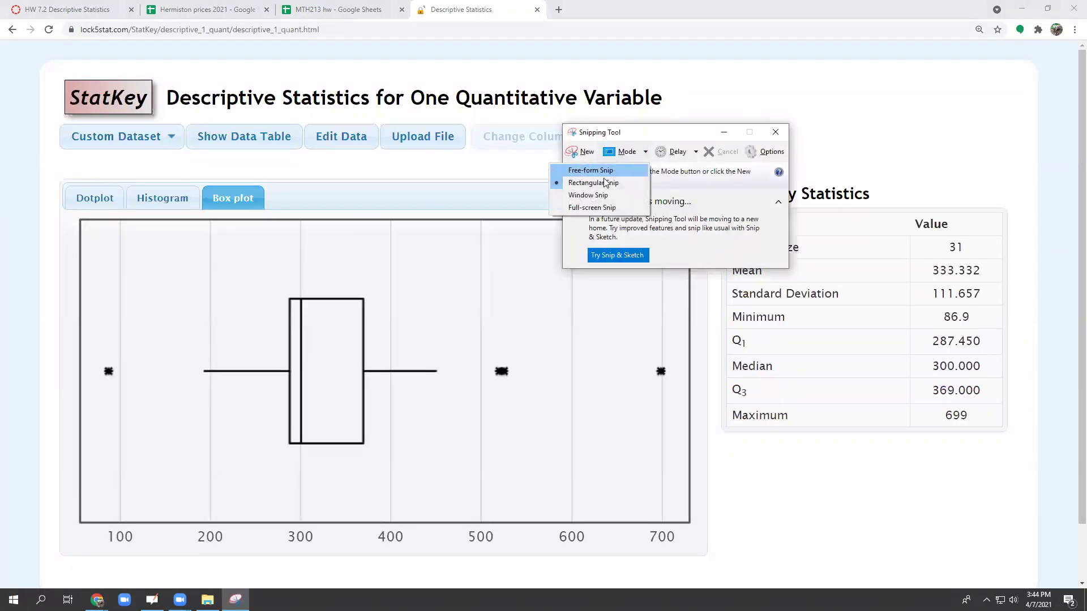
click(584, 152)
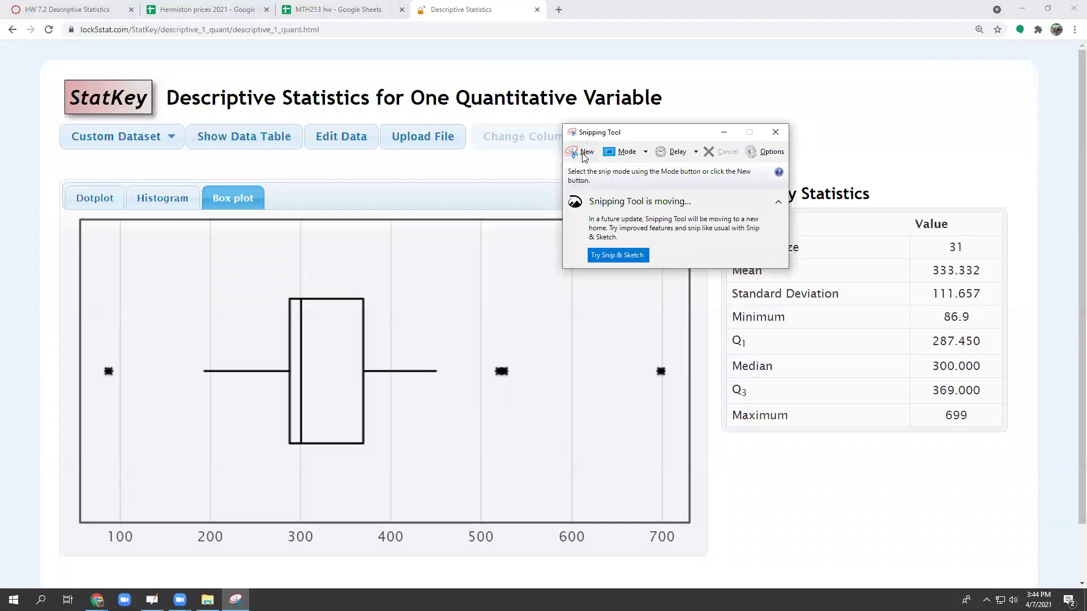
click(584, 151)
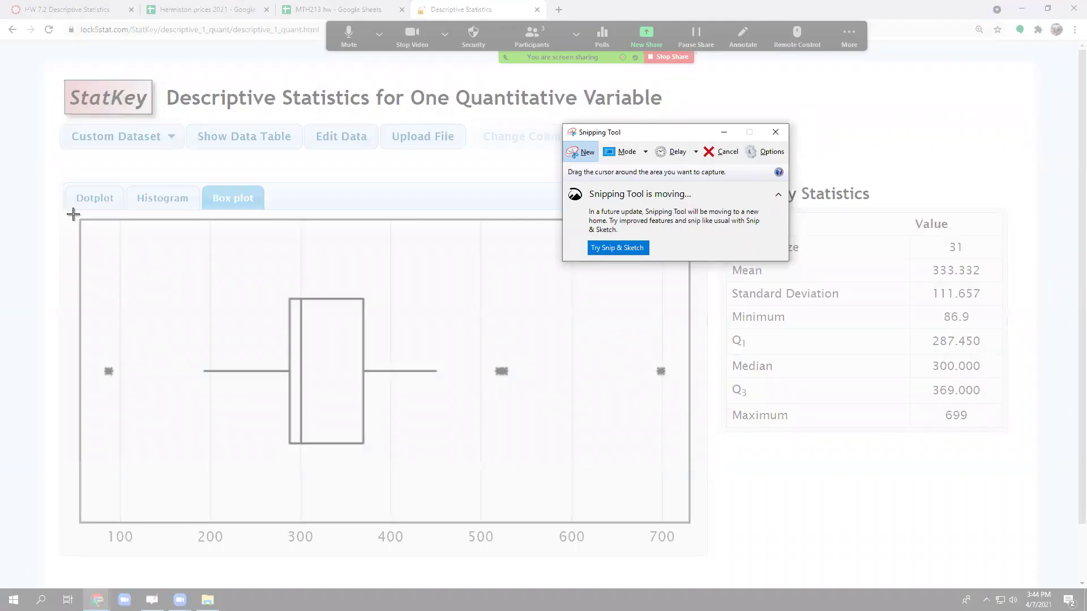
Capture the StatKey box plot region and copy the image
mouse_move(73, 214)
mouse_down()
mouse_move(660, 553)
mouse_move(697, 547)
mouse_up()
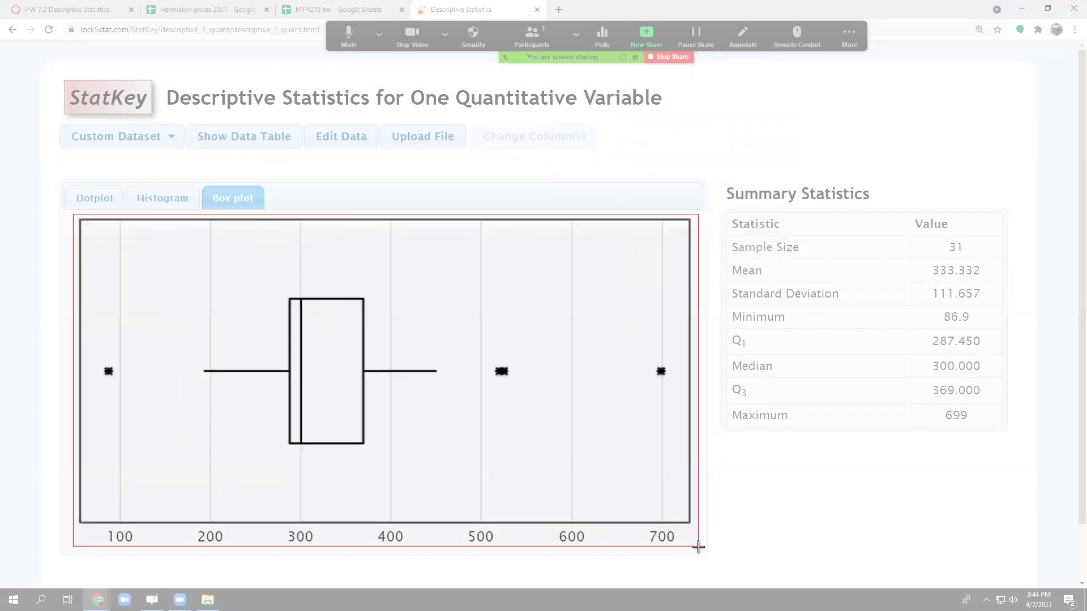
drag(698, 546, 698, 547)
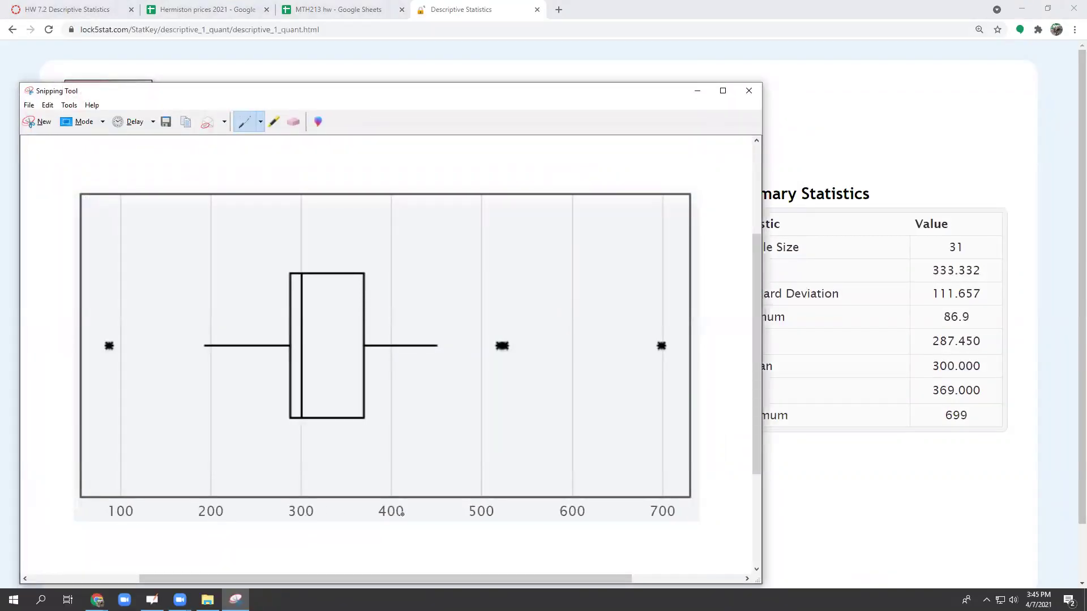
click(186, 124)
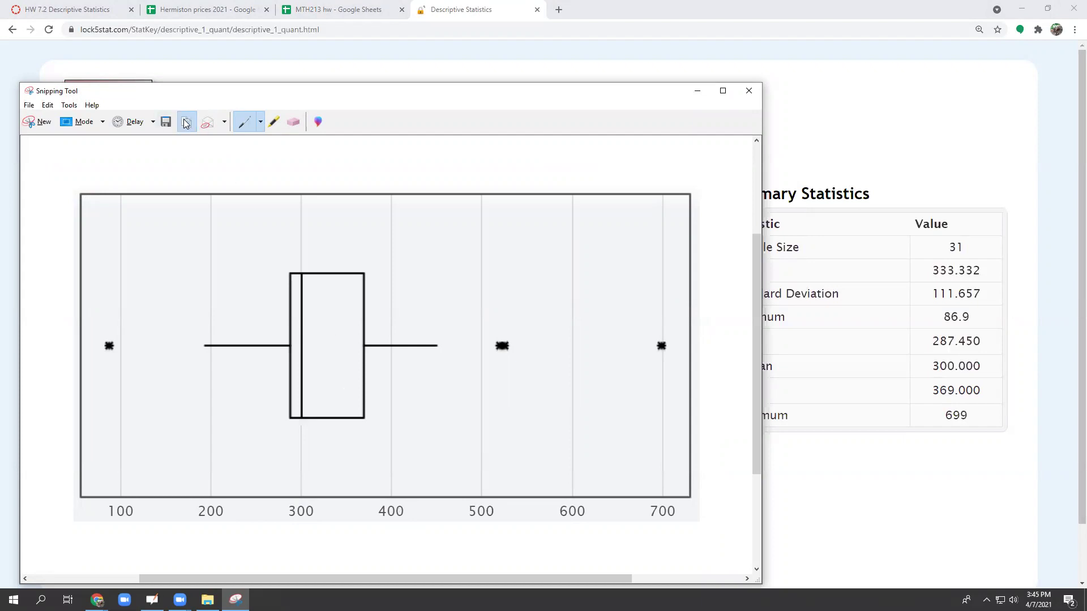
Paste the box-plot image into the spreadsheet at cell E18
click(212, 11)
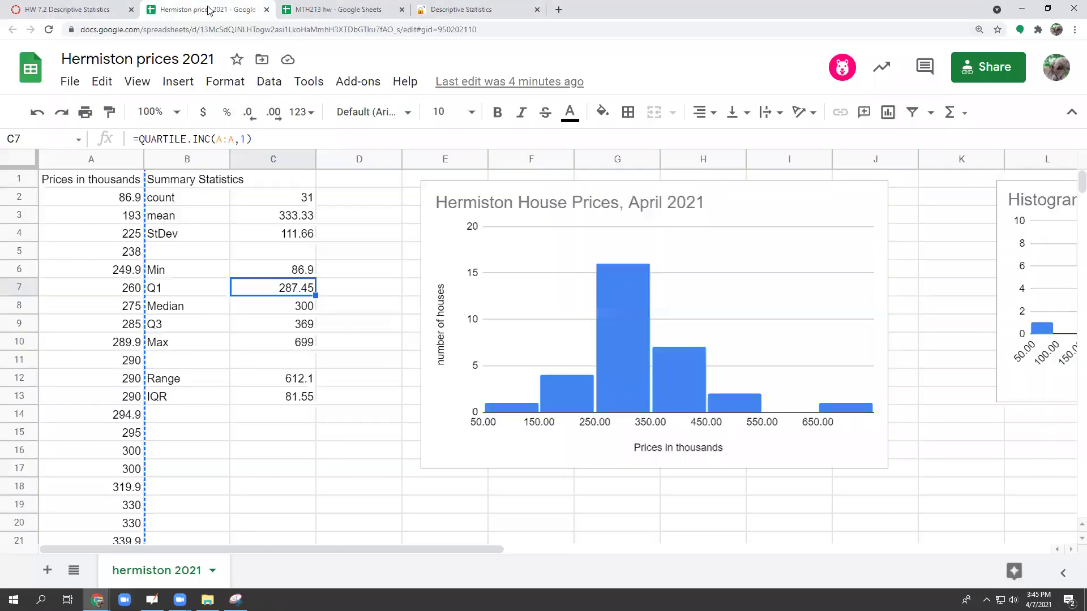
click(433, 492)
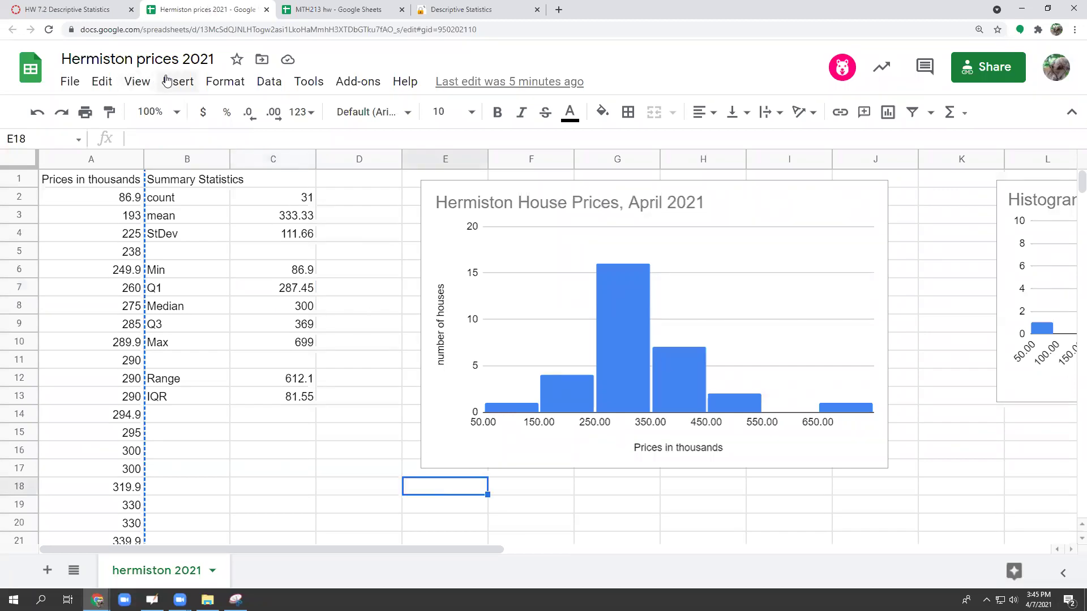
click(111, 84)
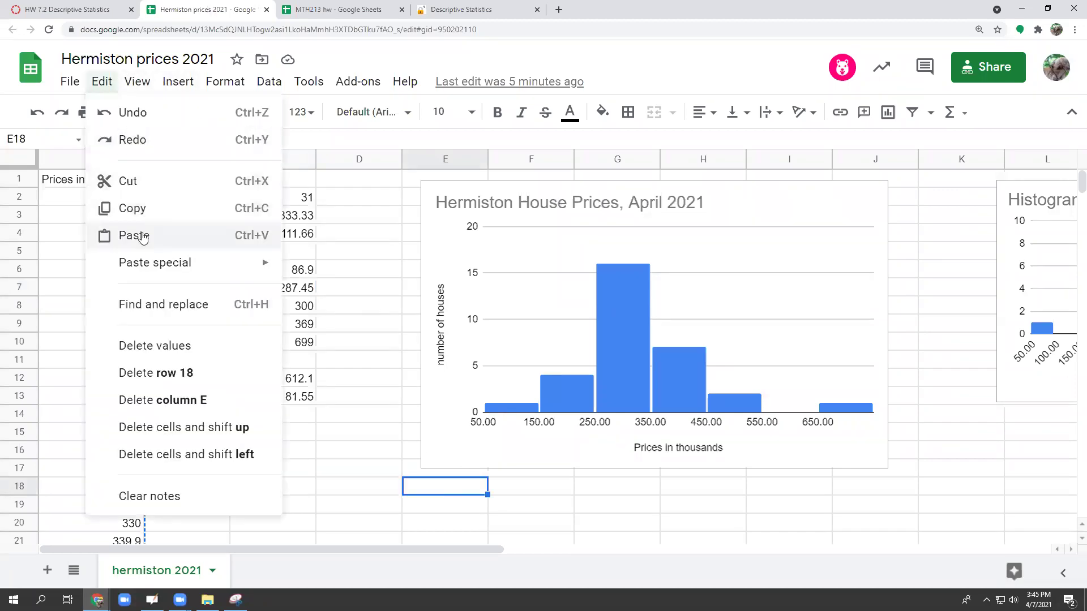
click(140, 240)
scroll(433, 281, down, 2)
scroll(433, 276, down, 5)
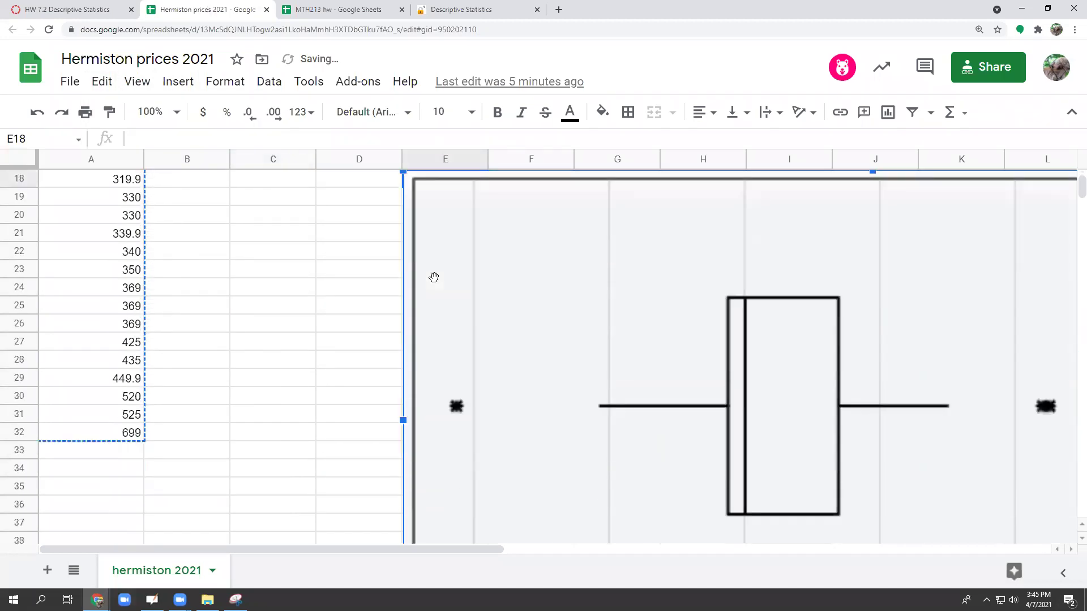
scroll(433, 276, down, 3)
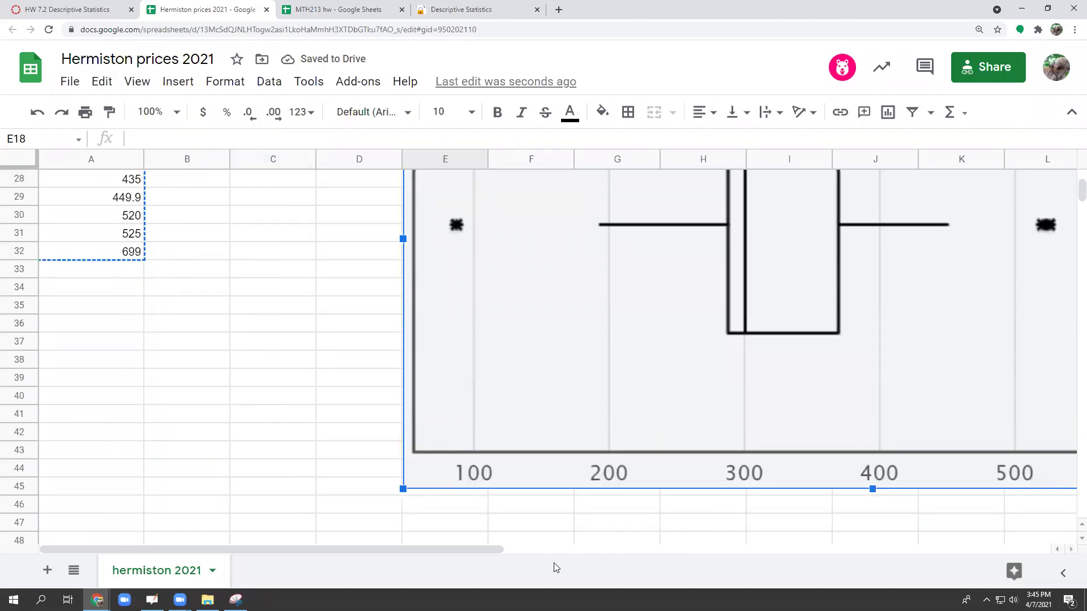
mouse_move(486, 550)
mouse_down()
mouse_move(646, 544)
mouse_move(385, 544)
mouse_up()
Shrink the box-plot image considerably so it sits beneath the histogram
click(387, 470)
click(405, 489)
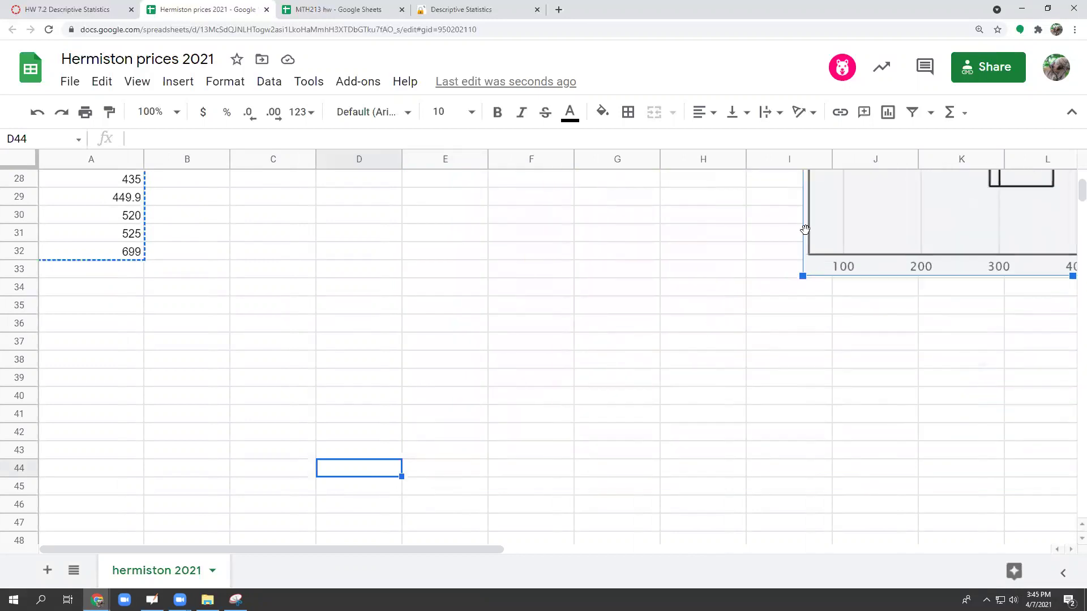
drag(402, 491, 822, 266)
drag(906, 207, 389, 395)
scroll(387, 399, up, 2)
scroll(387, 399, up, 1)
drag(478, 388, 470, 165)
scroll(548, 509, up, 3)
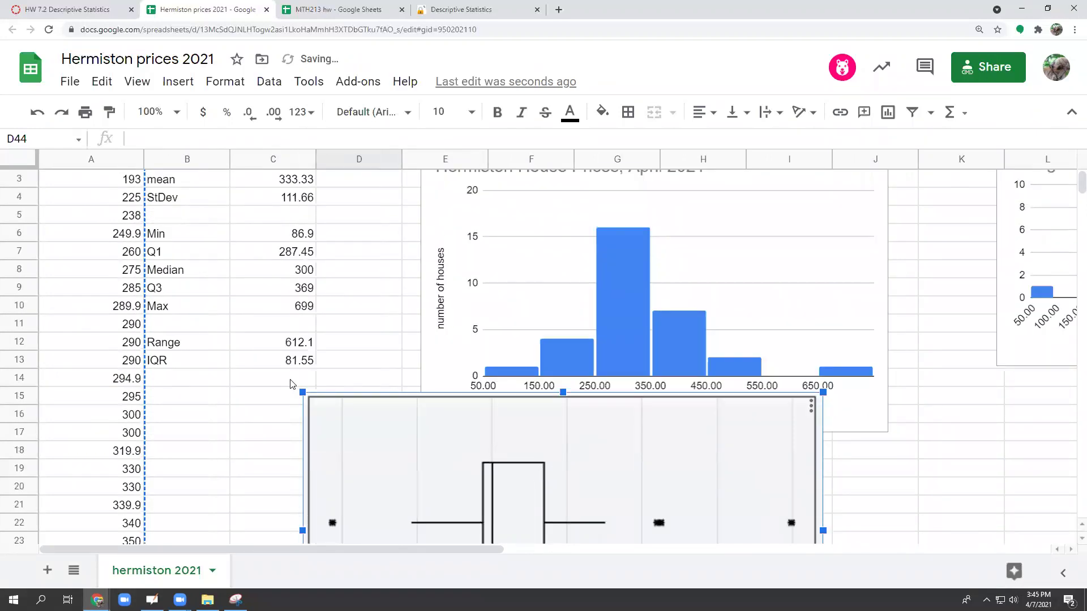
drag(301, 391, 399, 448)
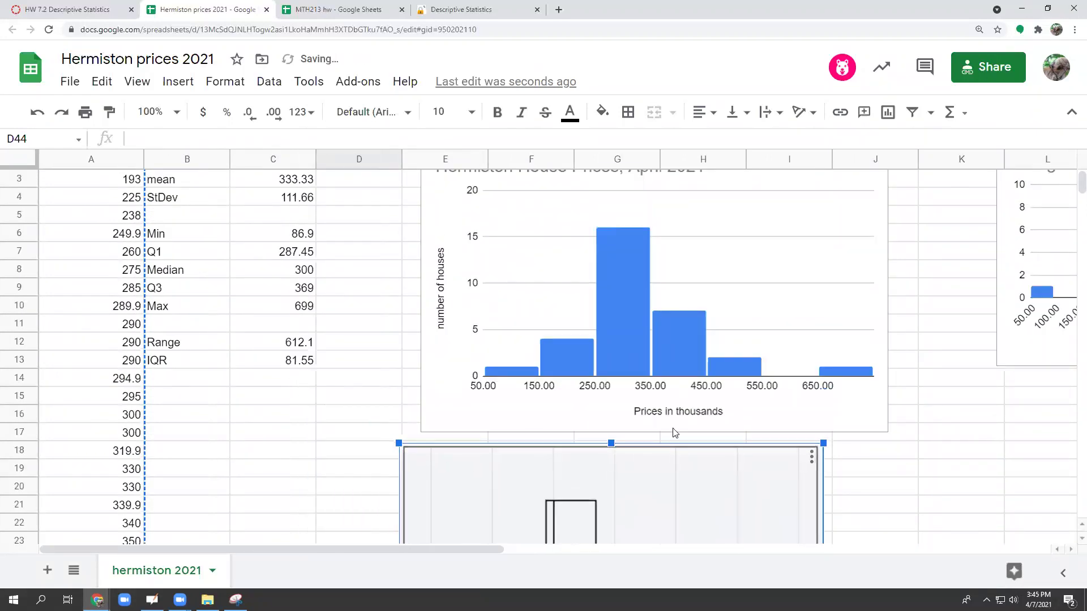
scroll(790, 453, down, 1)
scroll(791, 452, down, 2)
scroll(790, 453, down, 1)
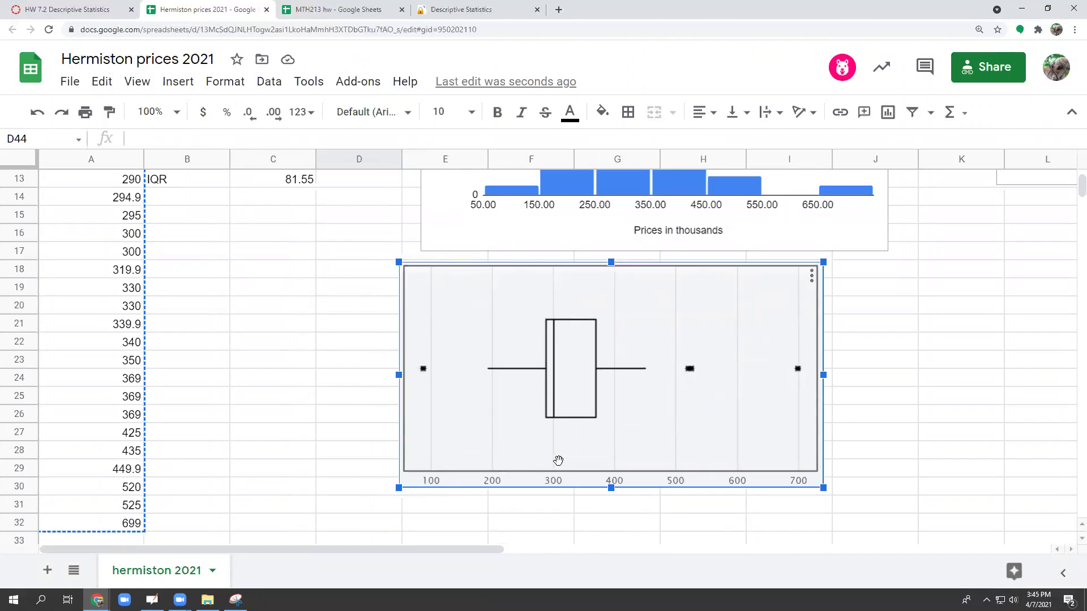
Move the box-plot image right and up toward the histogram
drag(622, 310, 703, 308)
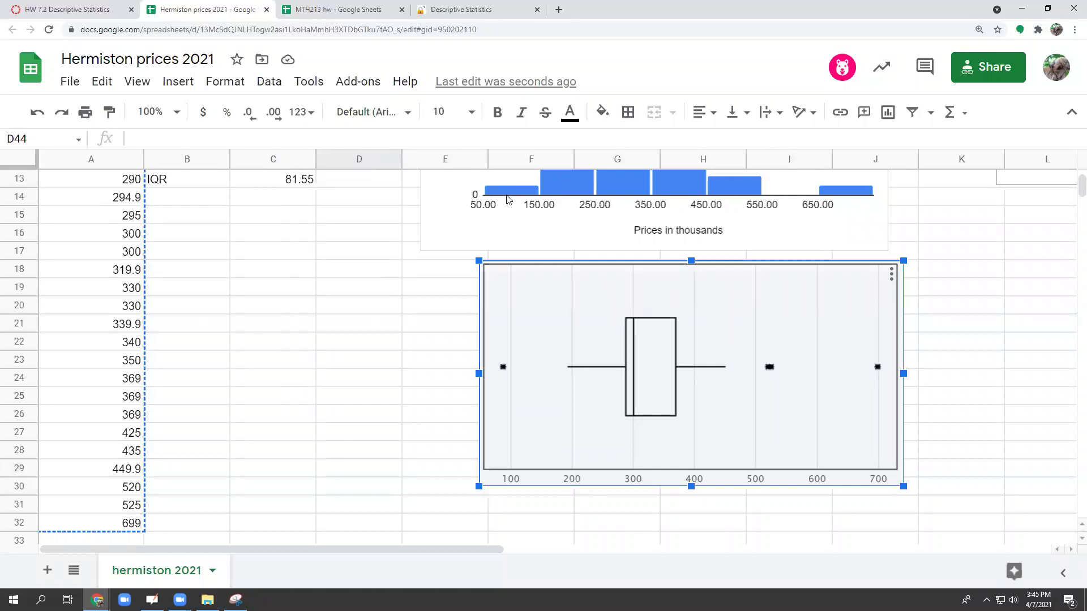
mouse_move(551, 289)
mouse_down()
mouse_move(556, 249)
mouse_move(549, 254)
mouse_up()
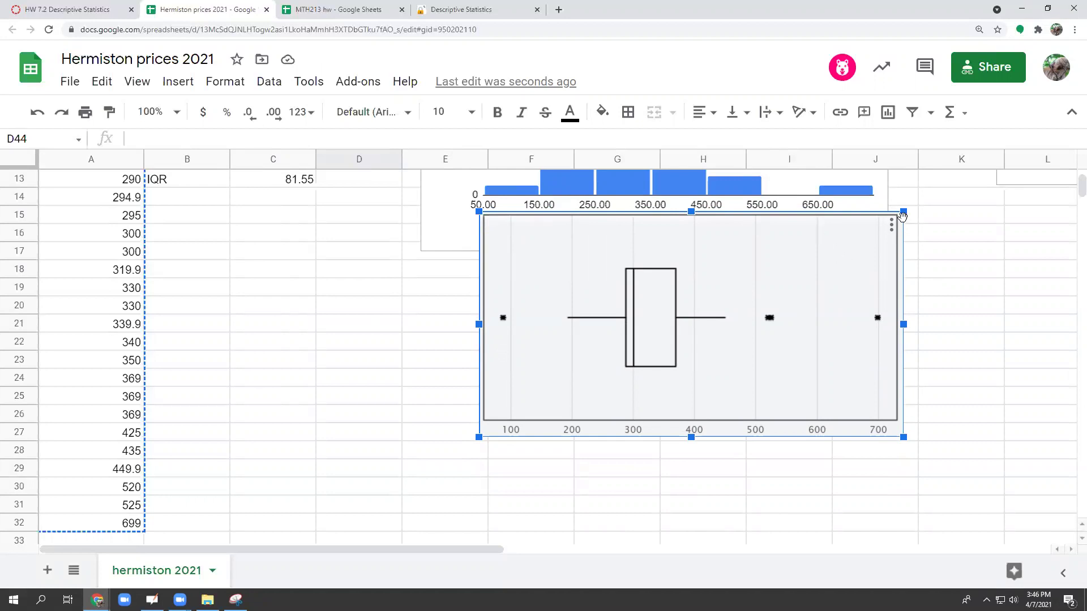
click(891, 431)
click(880, 417)
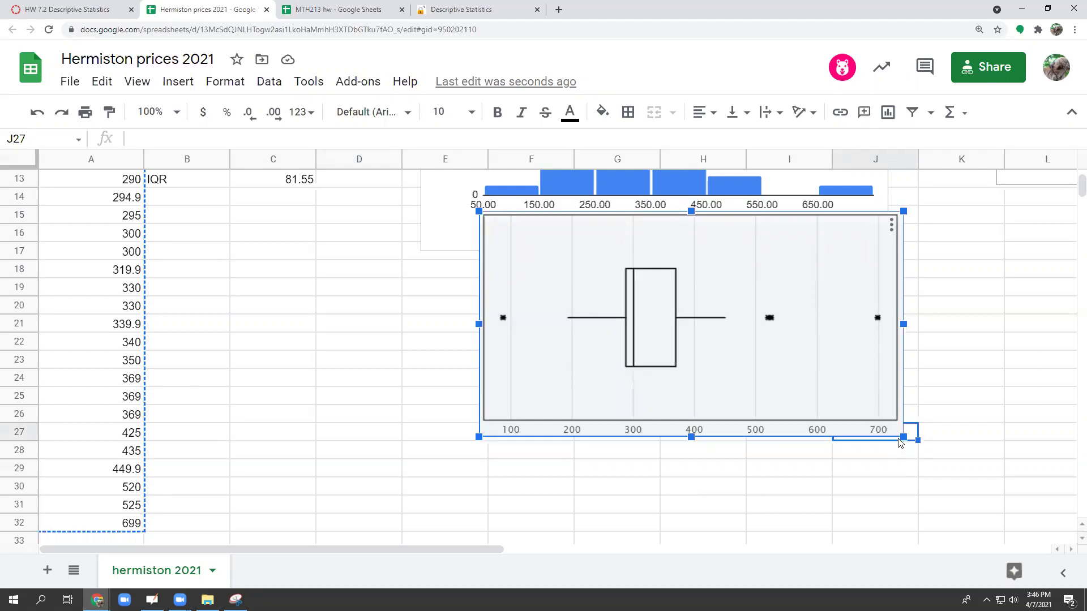
Shrink the box plot from its corner, nudge it into place, and undo an unwanted narrowing
drag(904, 437, 869, 417)
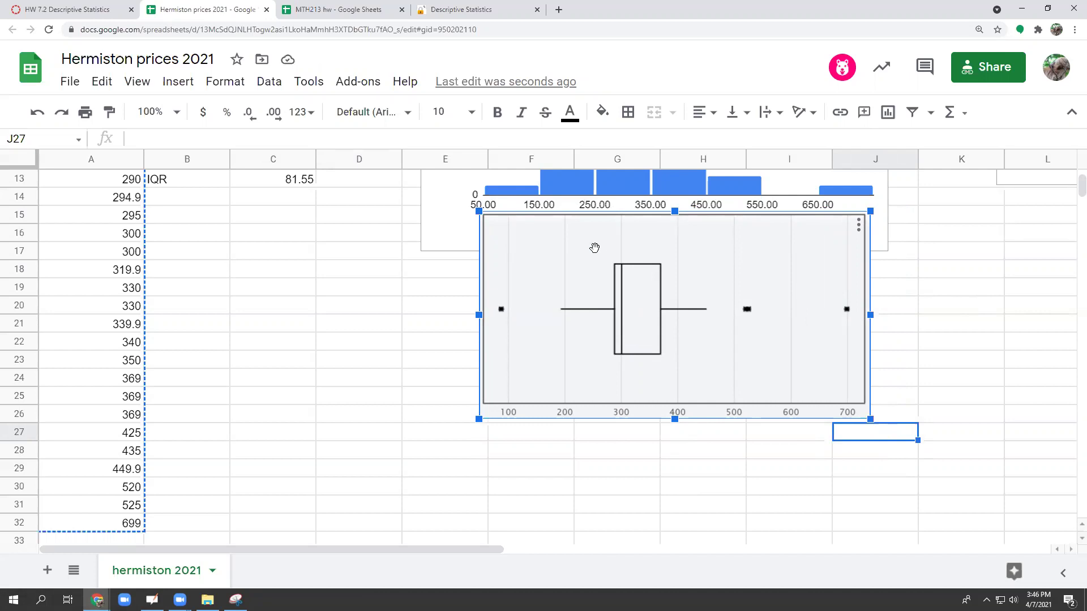
drag(595, 252, 585, 257)
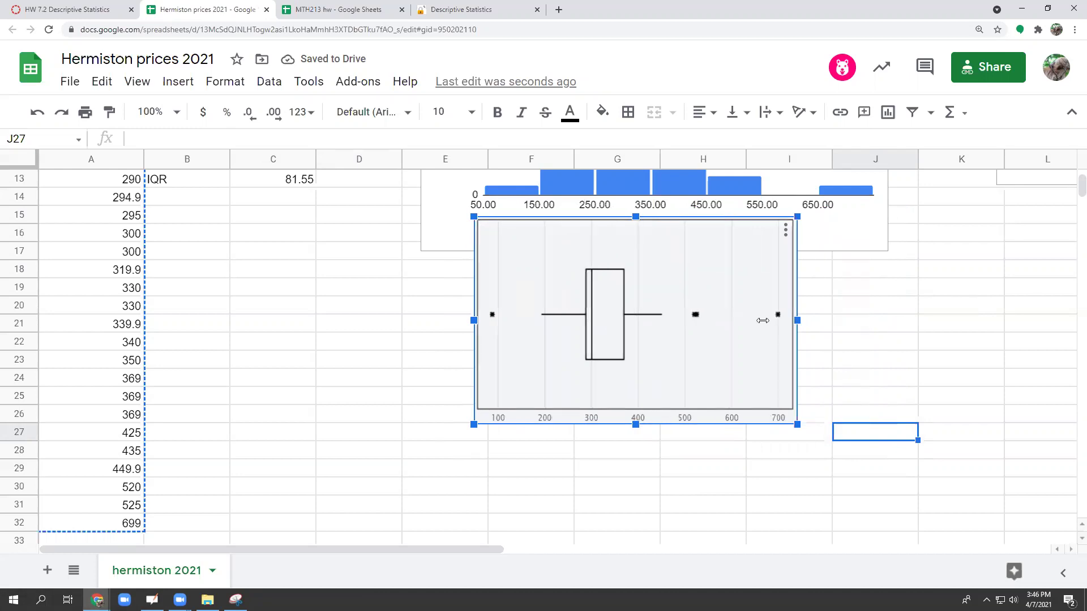
drag(865, 320, 826, 321)
key(ctrl+z)
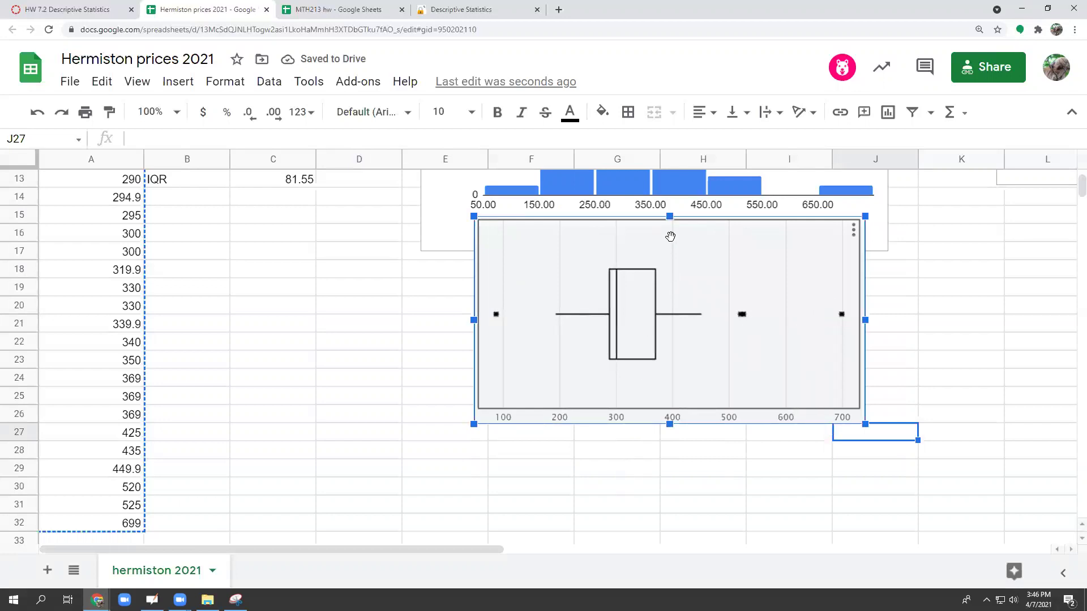
Shorten the box plot from the top and slide it up directly under the histogram
drag(670, 216, 674, 348)
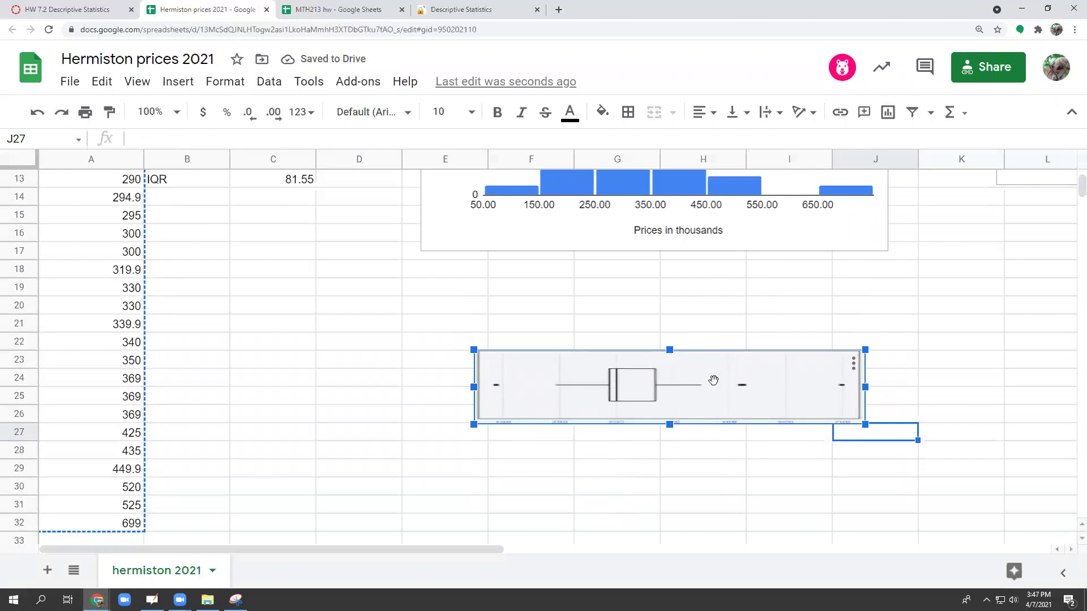
mouse_move(718, 381)
mouse_down()
mouse_move(725, 259)
mouse_move(726, 278)
mouse_up()
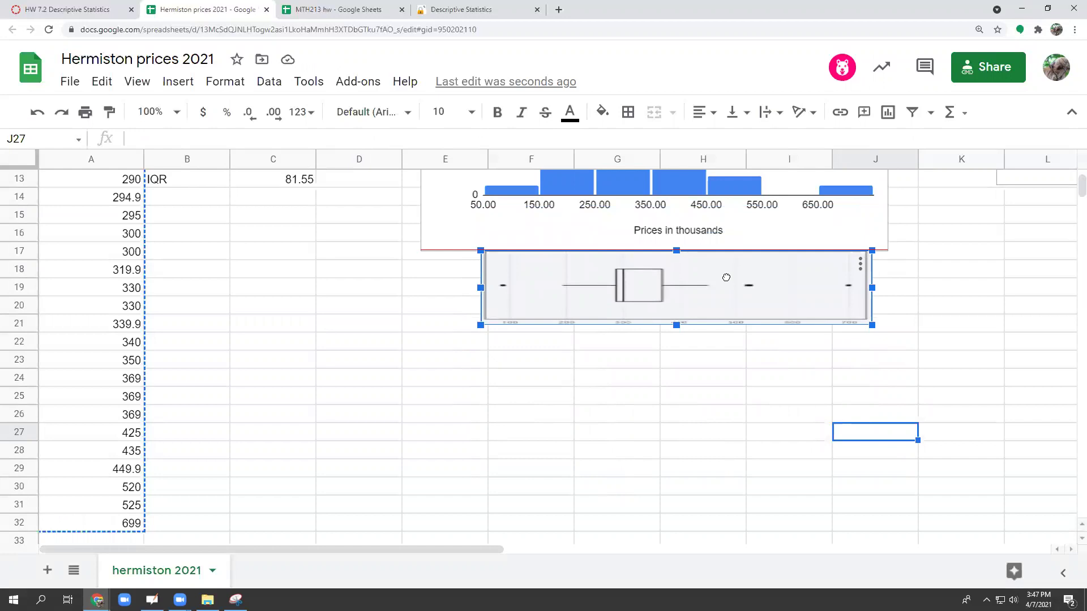
click(737, 378)
scroll(711, 443, up, 1)
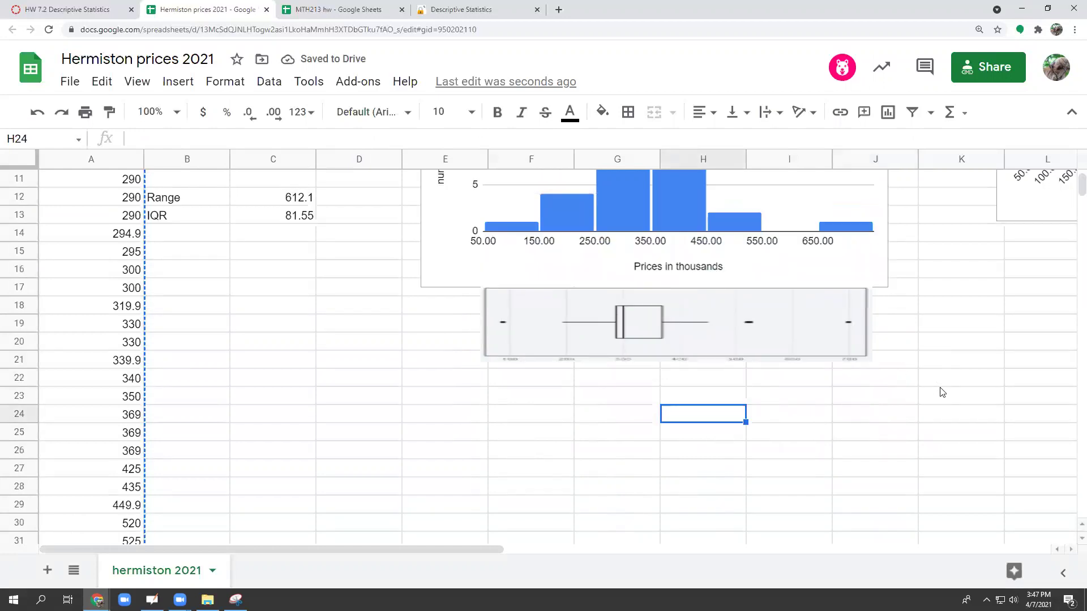
Stretch the box plot's bottom edge down, then hide the spreadsheet menus
click(691, 326)
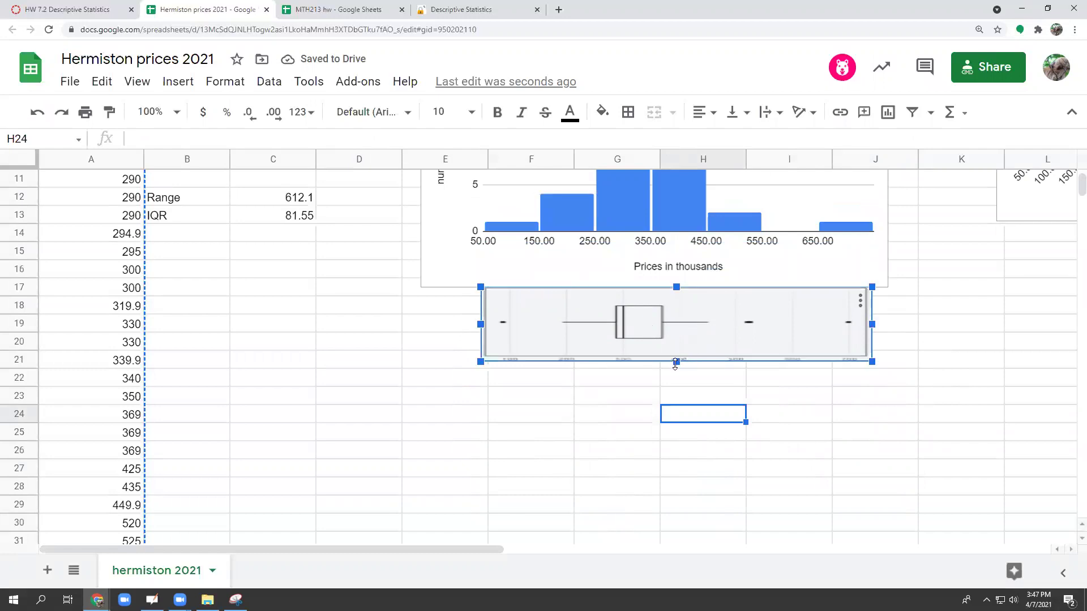
drag(676, 357, 671, 410)
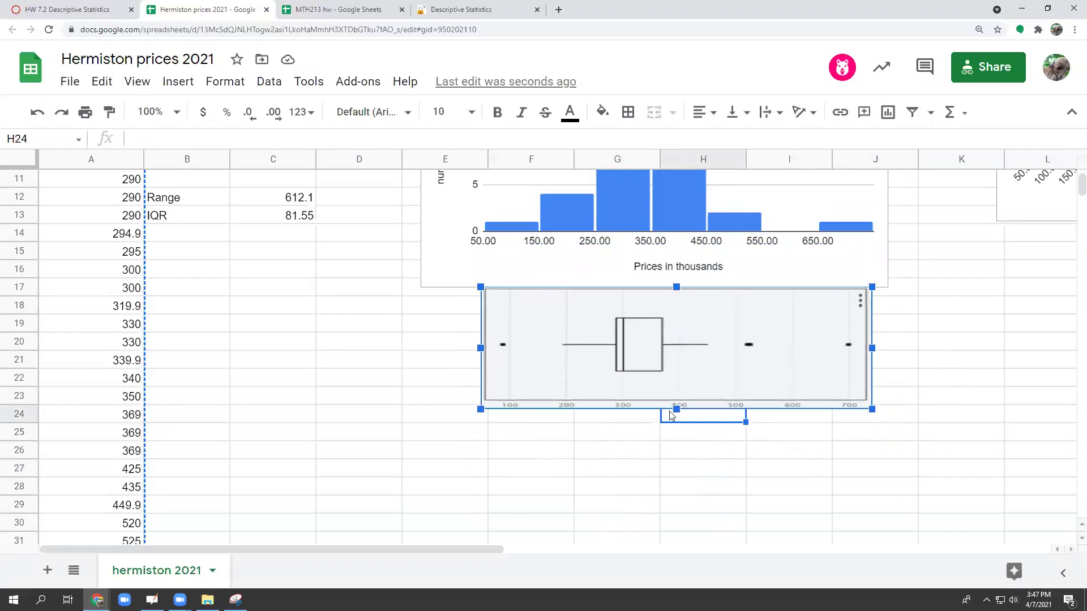
click(1000, 366)
scroll(853, 438, up, 3)
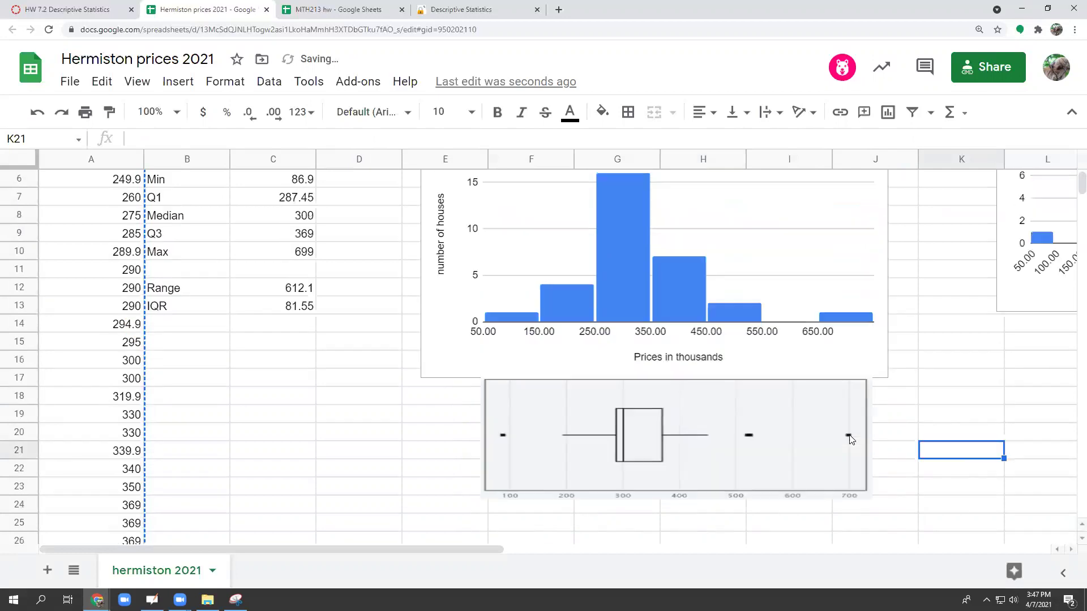
scroll(849, 437, up, 1)
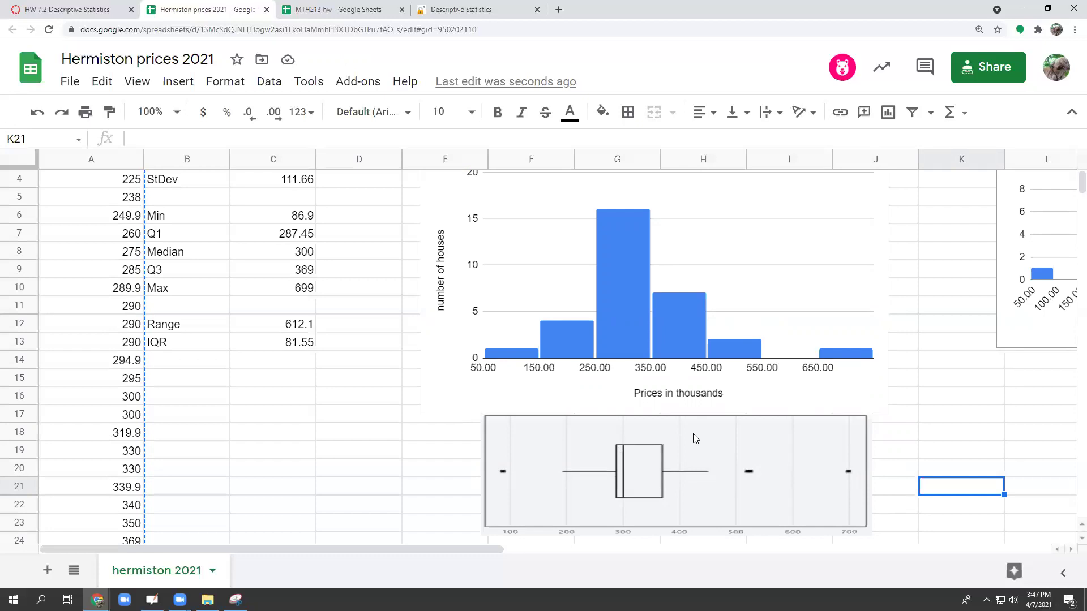
click(1071, 111)
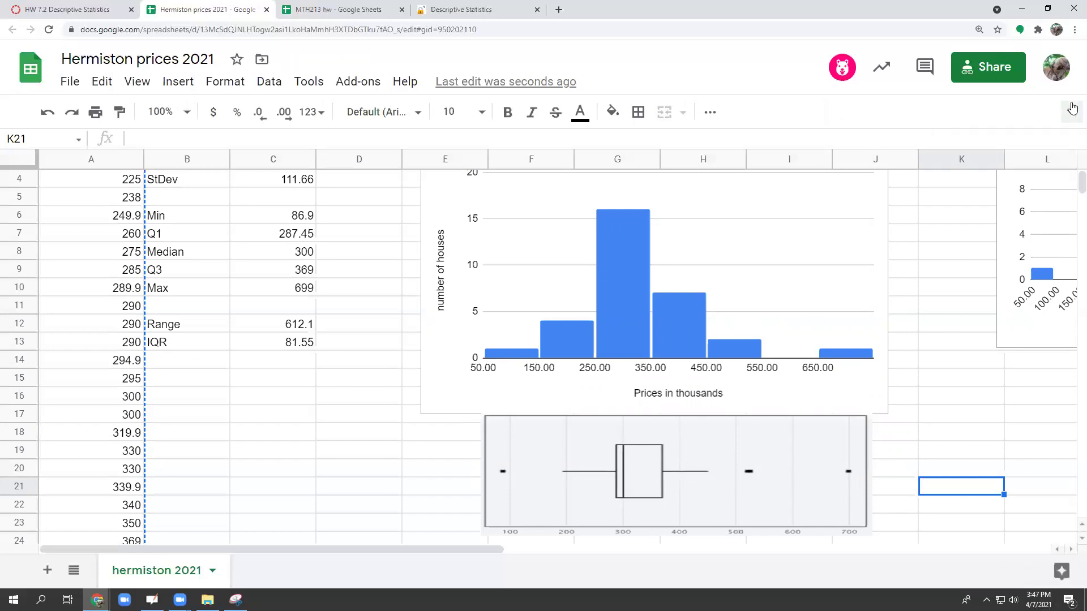
scroll(907, 311, up, 1)
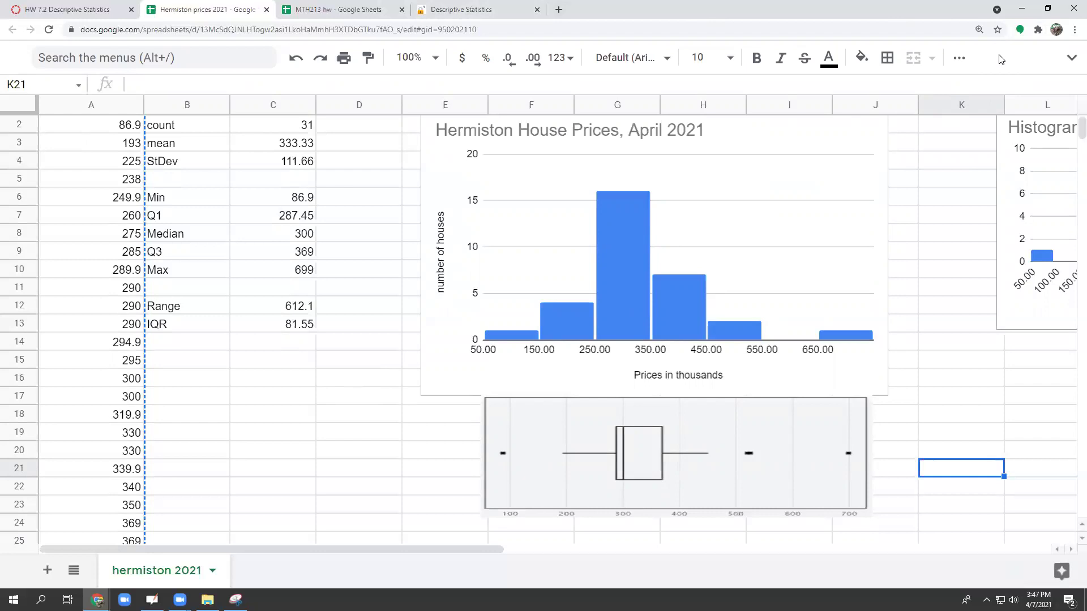
From OpenBoard, capture the histogram and box plot region onto a new whiteboard page
key(alt+Tab)
key(alt+Tab)
key(alt+Tab)
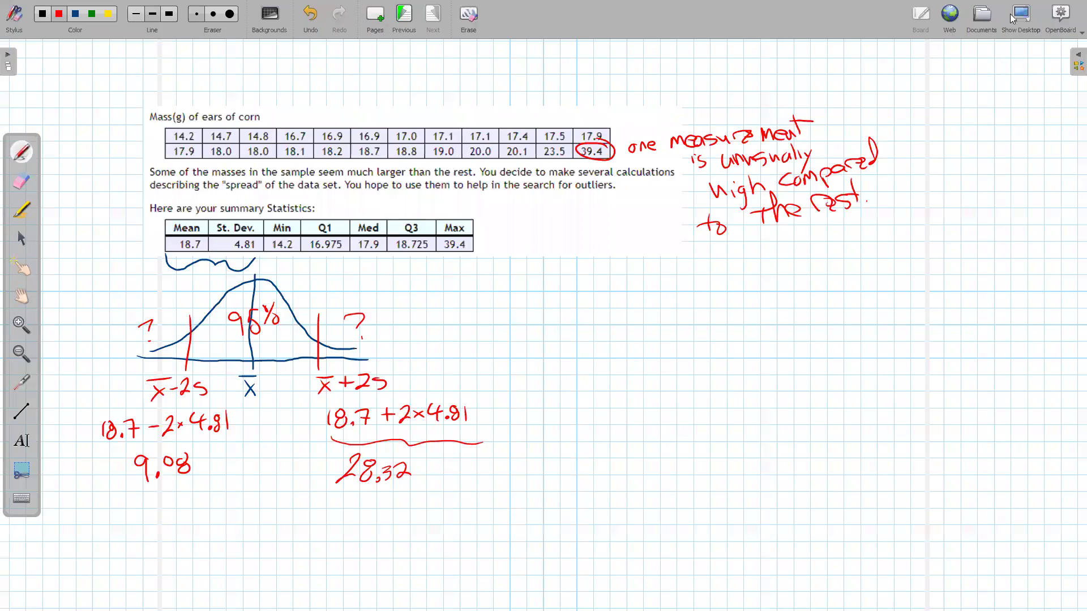
click(1020, 15)
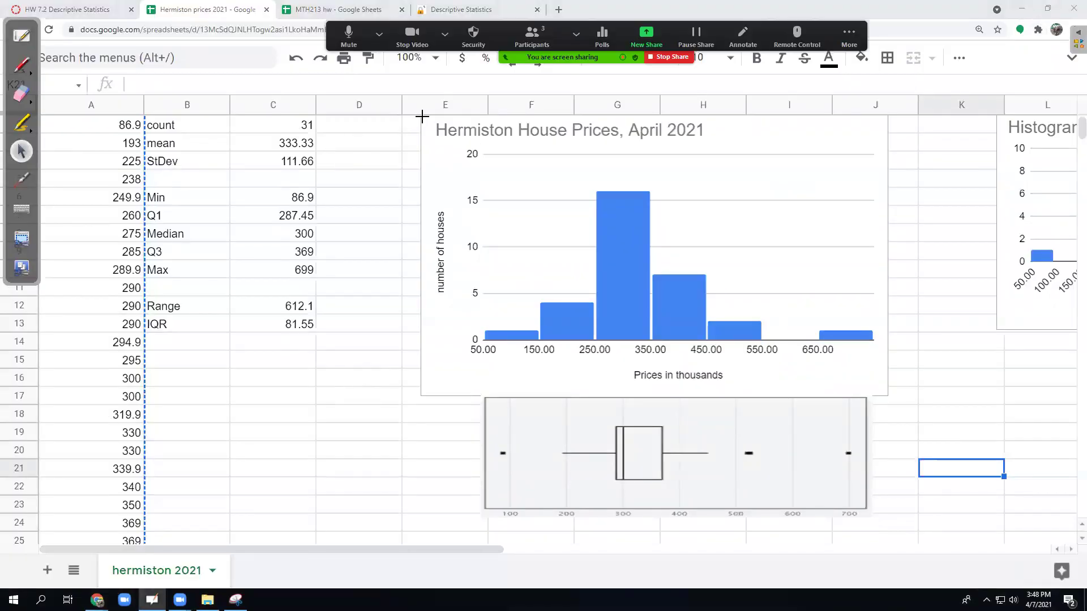
mouse_move(419, 115)
mouse_down()
mouse_move(872, 535)
mouse_move(888, 526)
mouse_up()
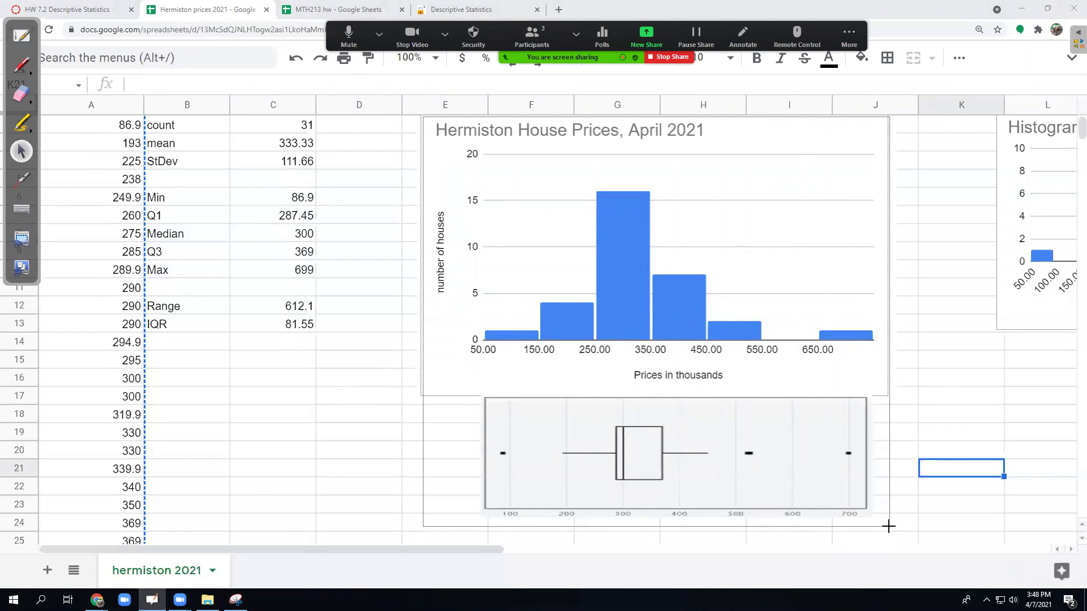
drag(888, 527, 888, 526)
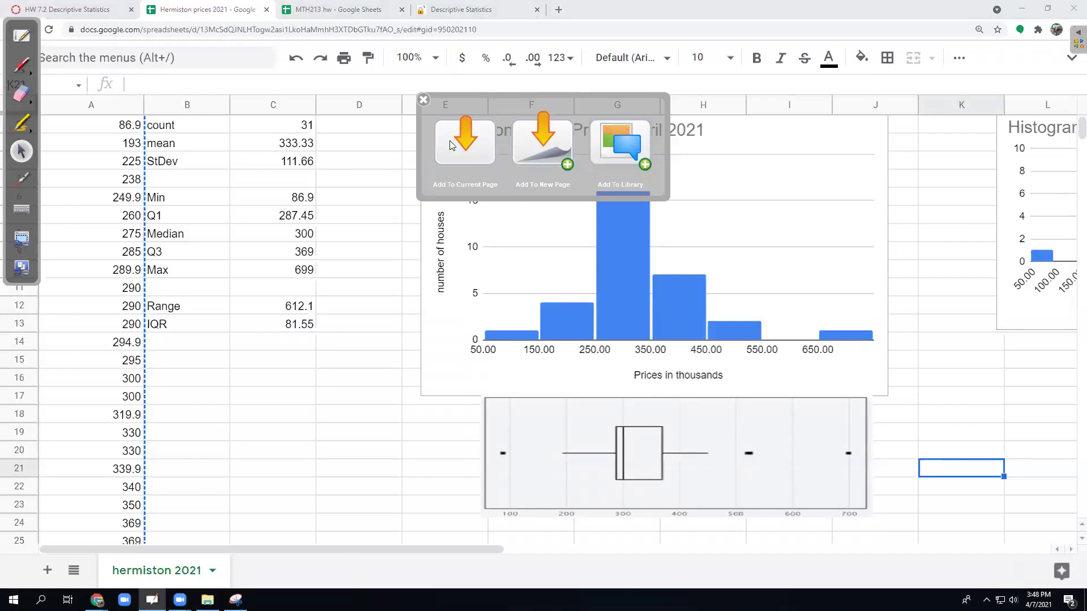
click(541, 134)
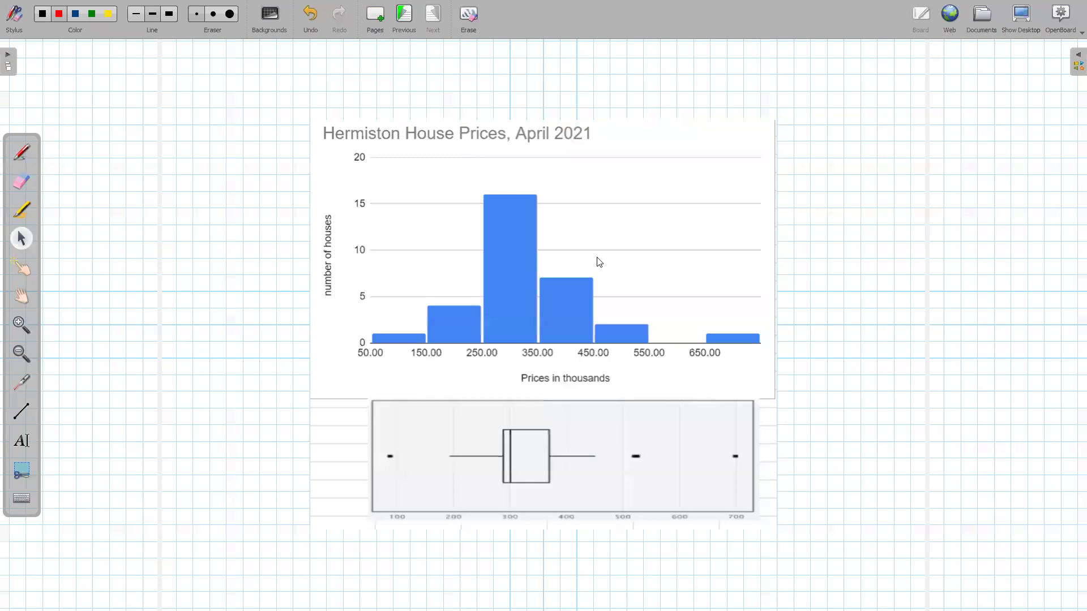
Move the captured chart image to the upper left of the page
drag(620, 221, 617, 221)
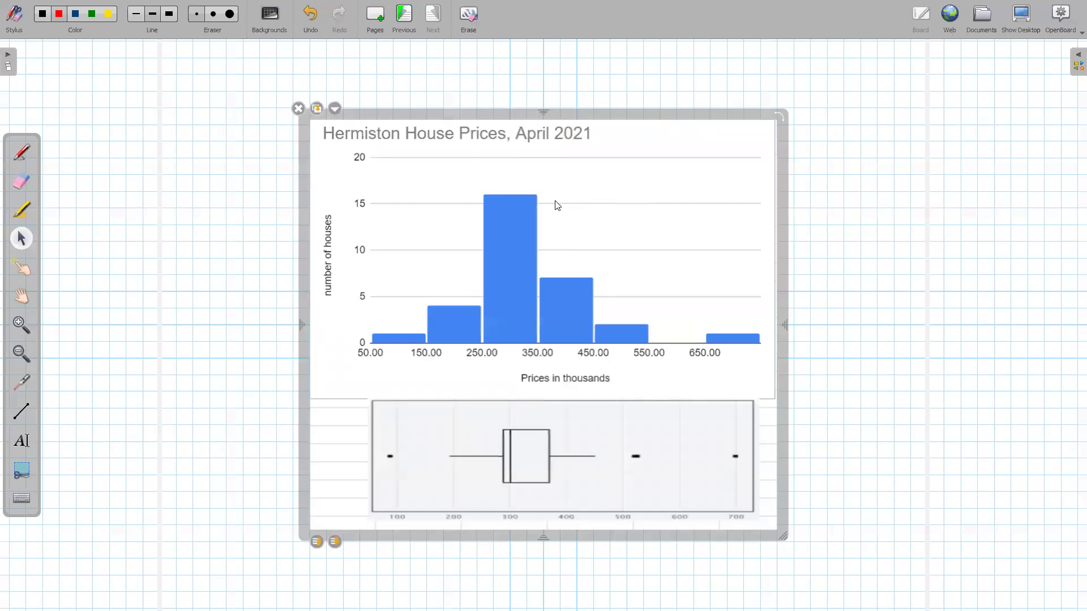
drag(641, 113, 474, 76)
click(737, 129)
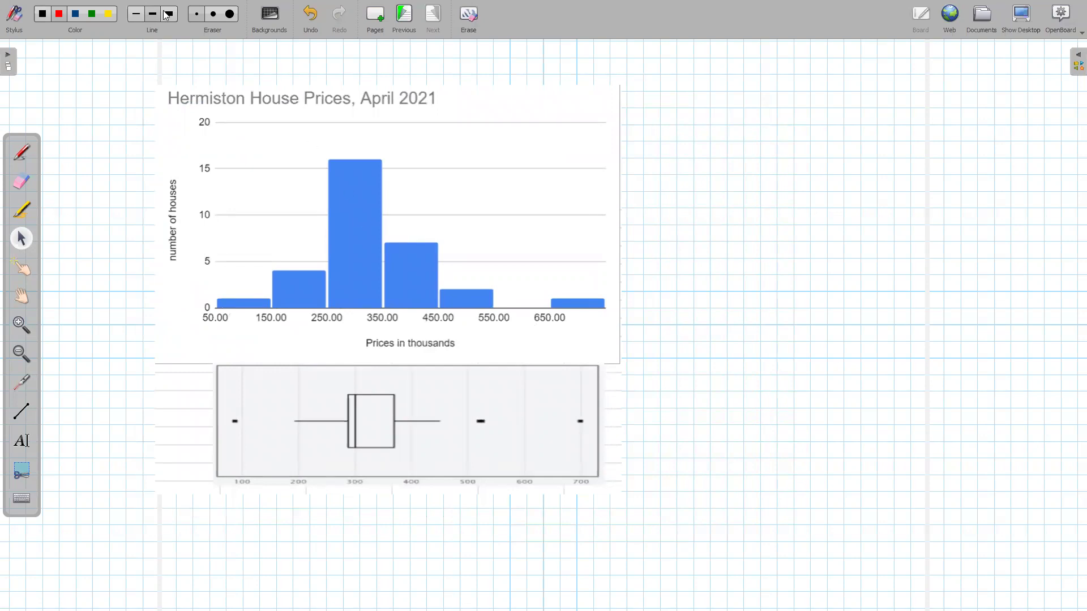
Back in Sheets, move the Min-through-IQR summary block down three rows
click(1023, 17)
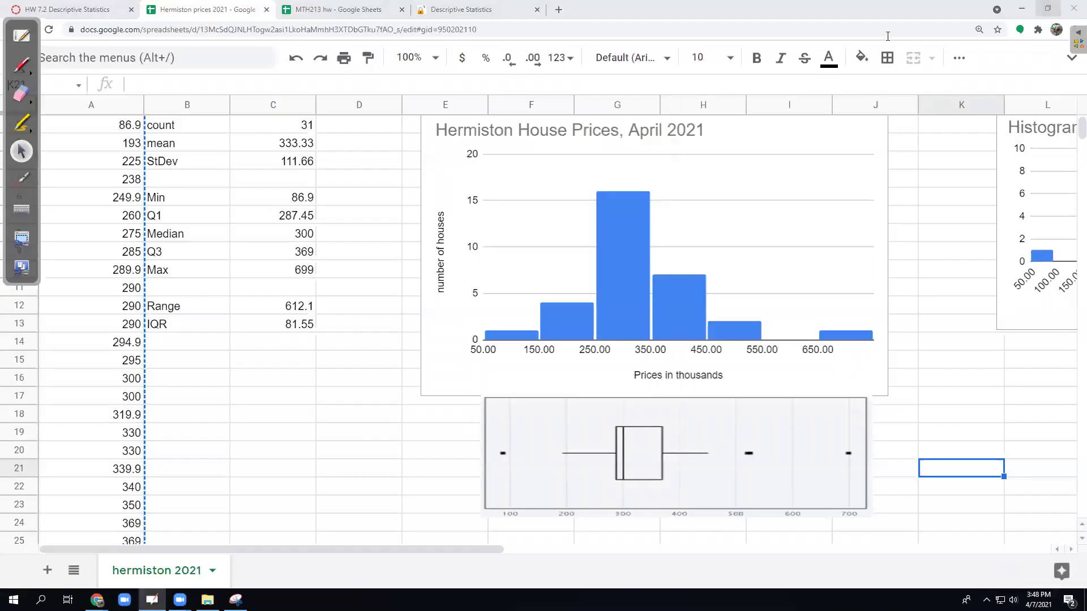
click(175, 367)
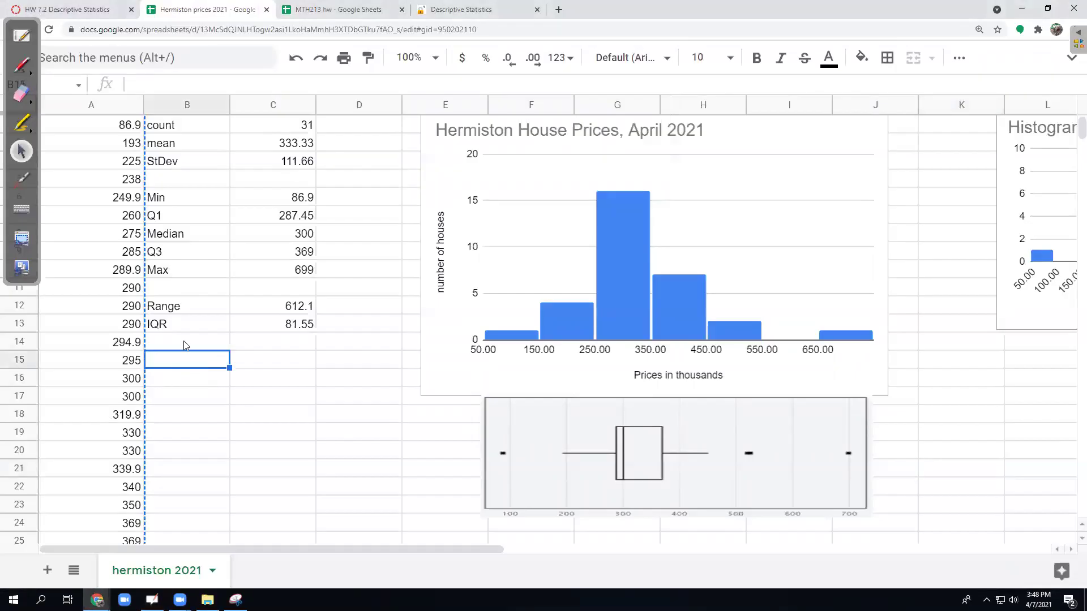
click(184, 341)
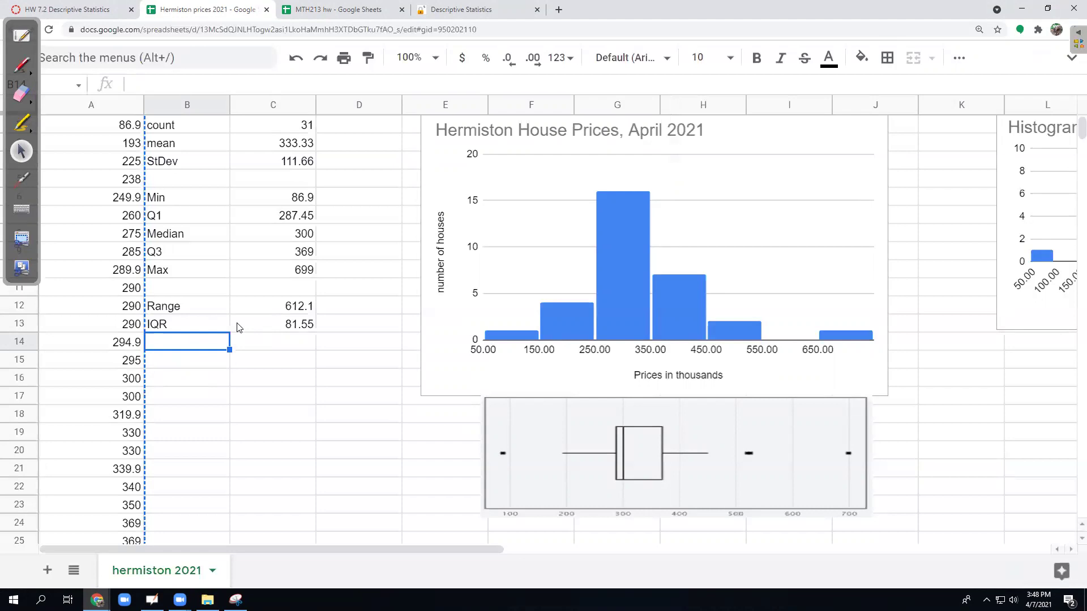
key(Up)
key(Up)
key(Up)
key(Up)
key(Up)
key(Up)
key(Up)
key(Up)
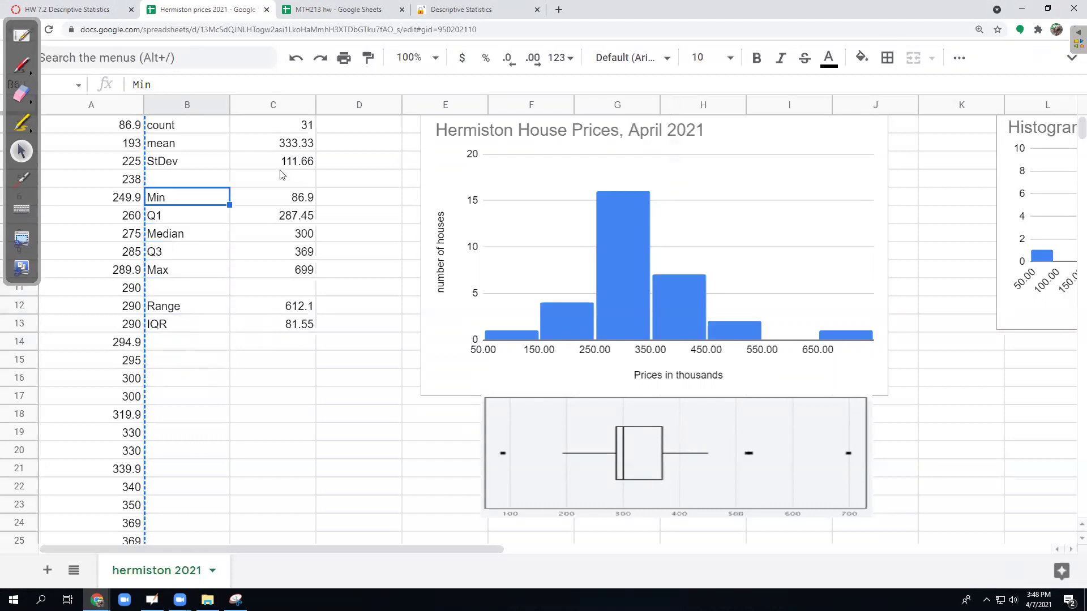
mouse_move(183, 202)
mouse_down()
mouse_move(231, 200)
mouse_move(282, 331)
mouse_up()
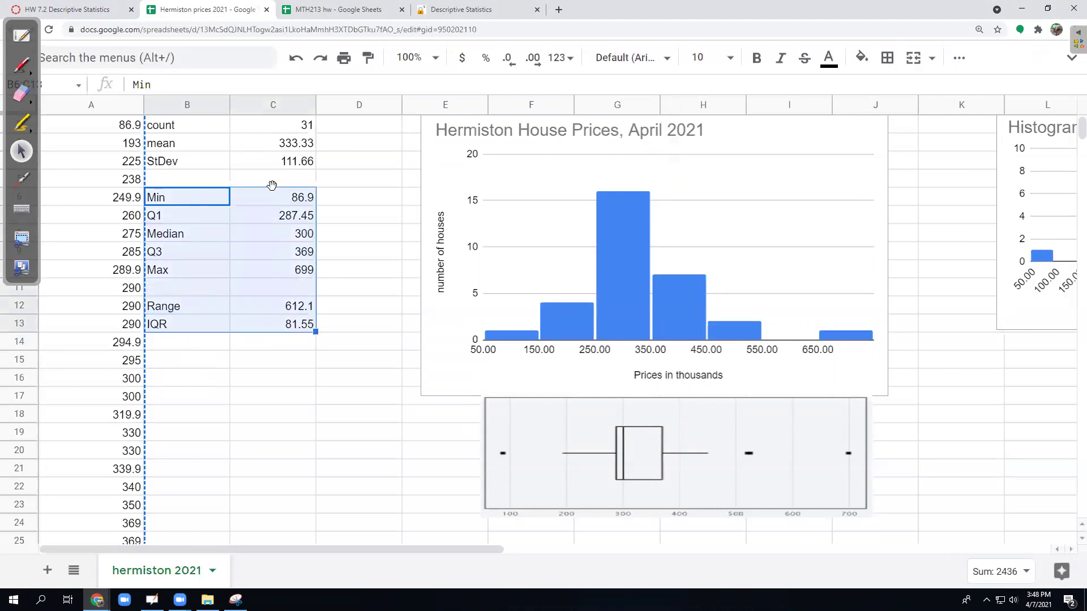
key(ctrl+c)
drag(275, 200, 274, 254)
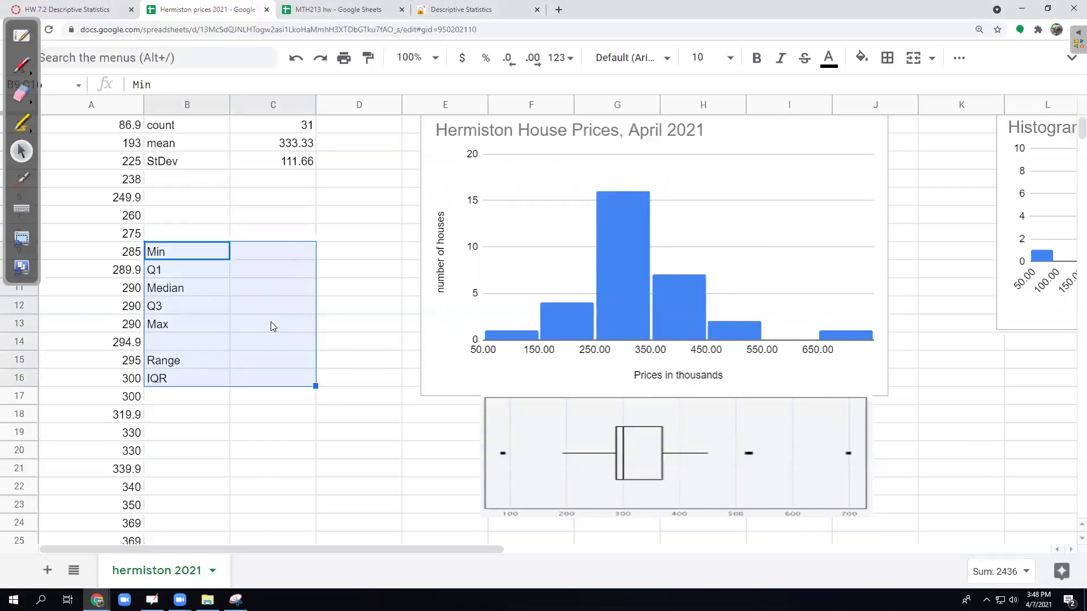
Add 'lower' and 'upper' labels beneath StDev and again beneath IQR
click(191, 180)
text(lower)
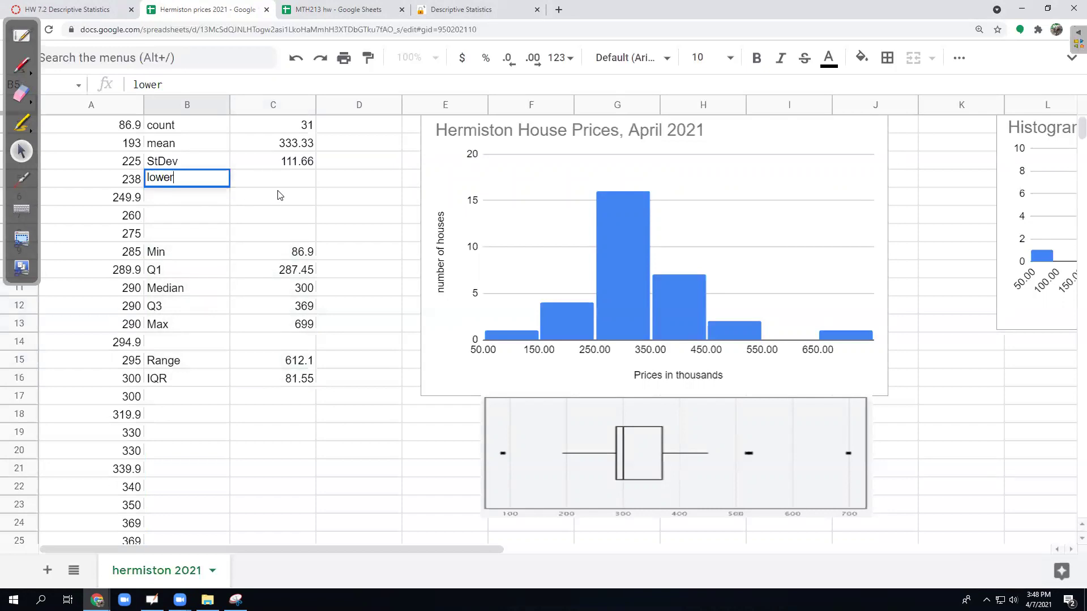
key(Return)
text(upper)
click(277, 196)
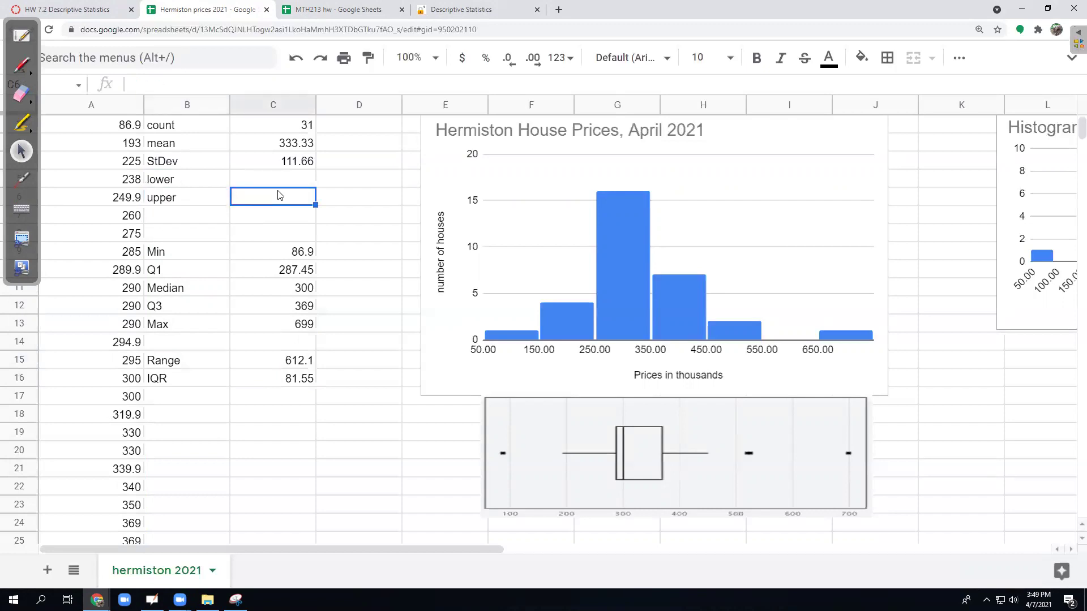
key(Down)
key(Down)
key(Down)
key(Down)
key(Down)
key(Down)
key(Down)
key(Down)
key(Down)
key(Down)
key(Down)
key(Left)
key(Left)
key(Right)
text(lower)
key(Return)
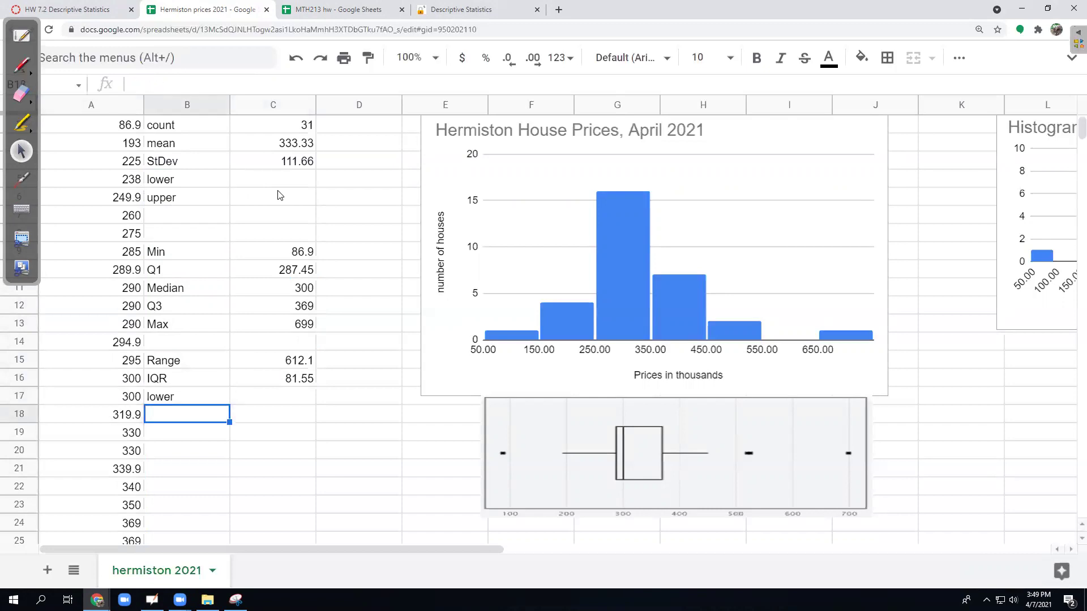
text(upper)
key(Up)
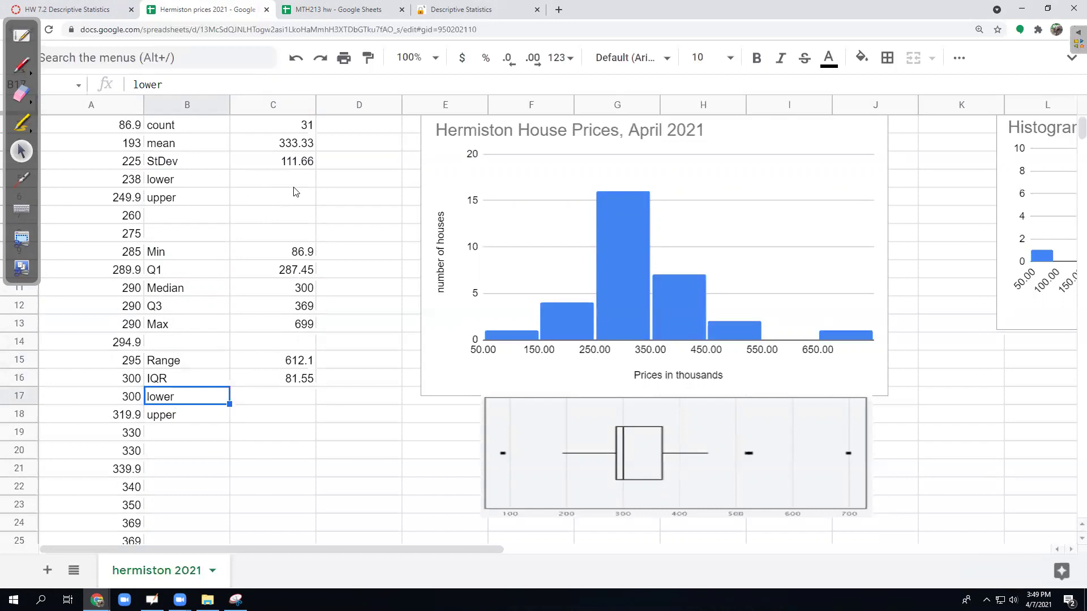
scroll(294, 191, up, 1)
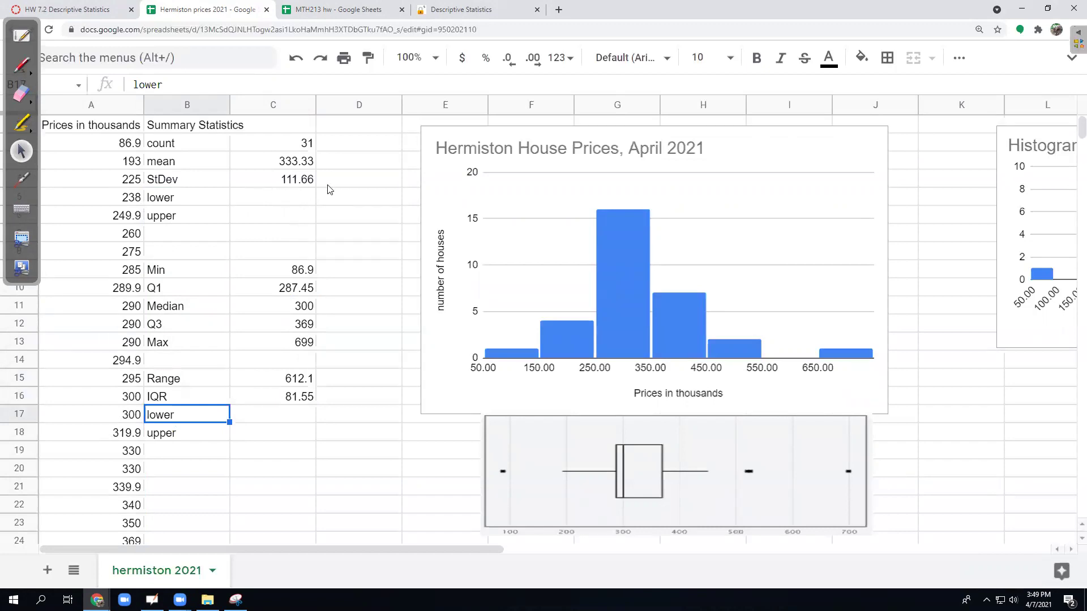
Note mean-2*s and mean+2*s in column D beside the top lower and upper rows
click(338, 201)
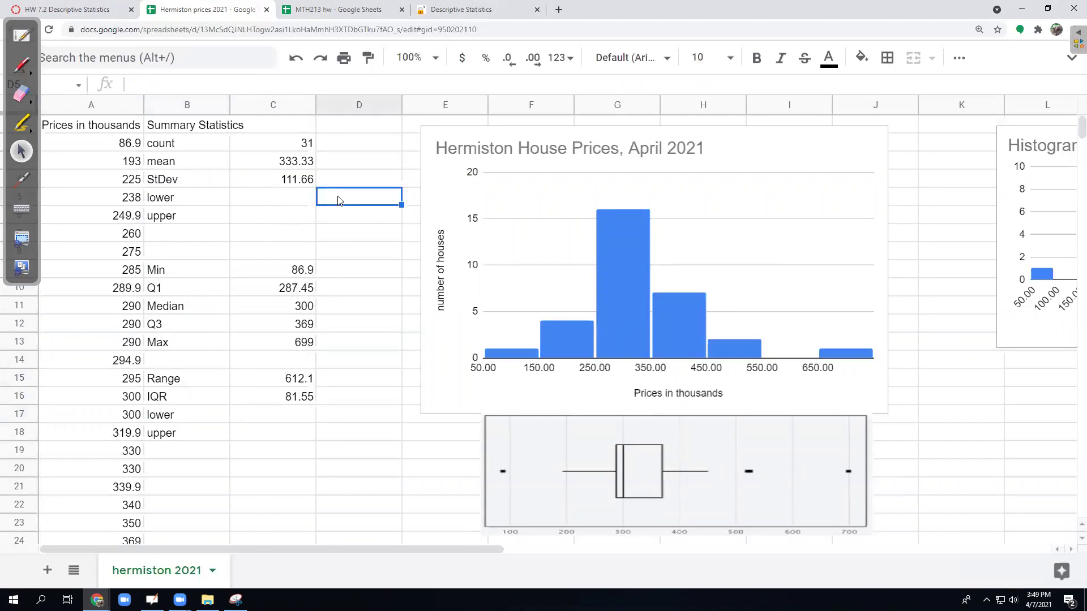
text(mean-2*s)
key(Return)
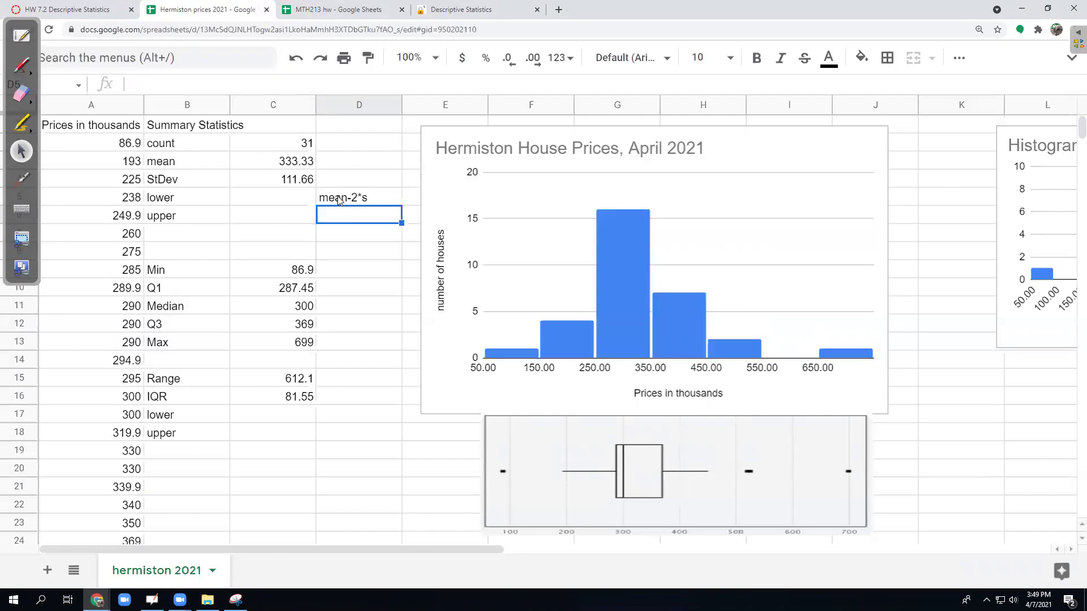
text(mean)
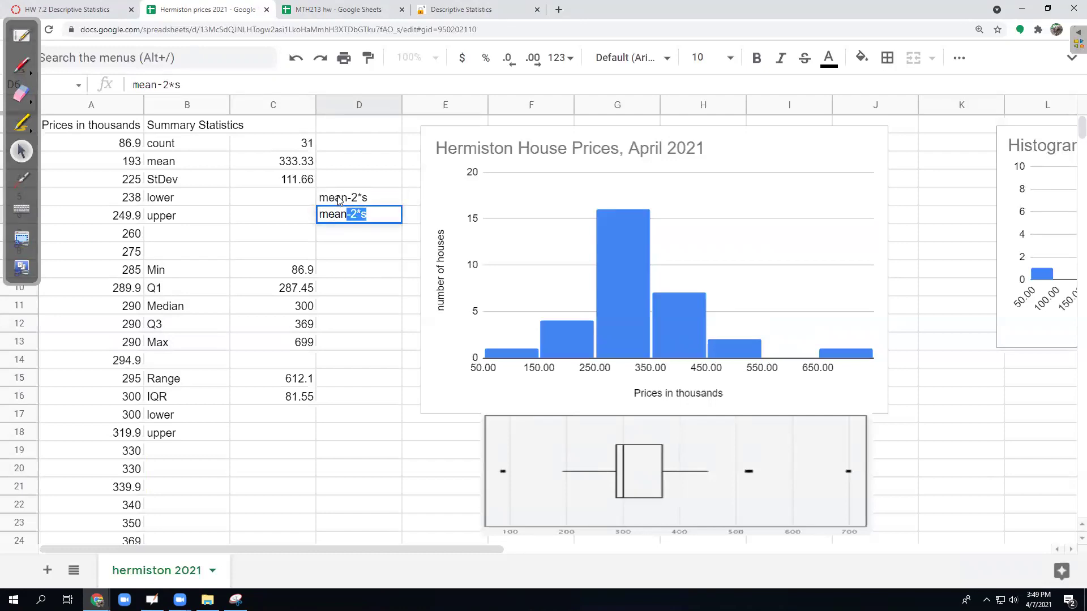
text(+2*s)
key(Left)
key(Left)
key(Up)
key(Right)
text(=)
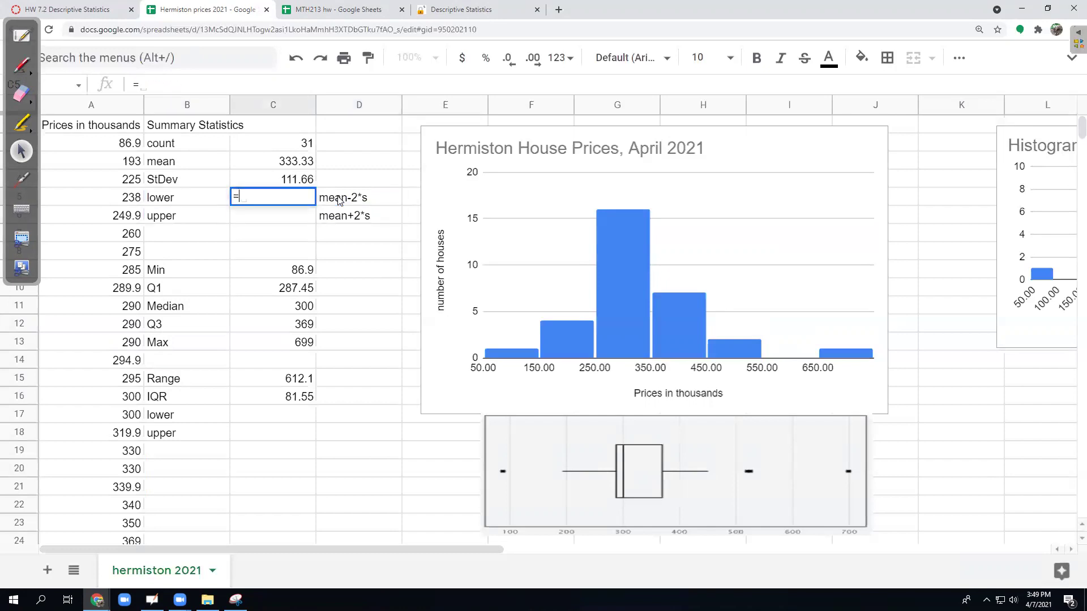
Compute the bounds as =C3-2*C4 and =C3+2*C4, giving 110.02 and 556.65
click(283, 167)
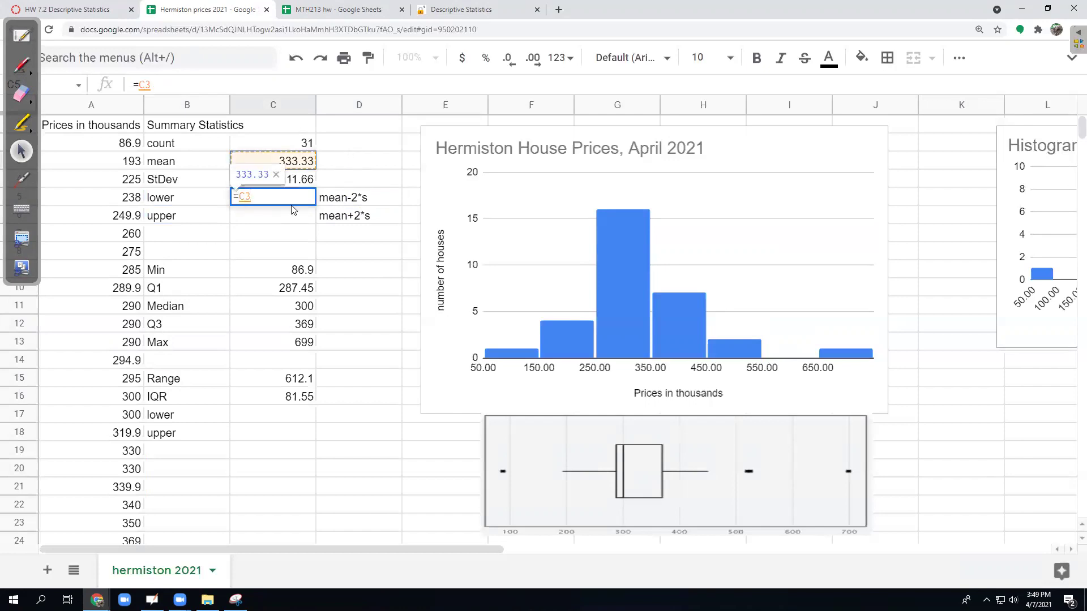
text(-2*)
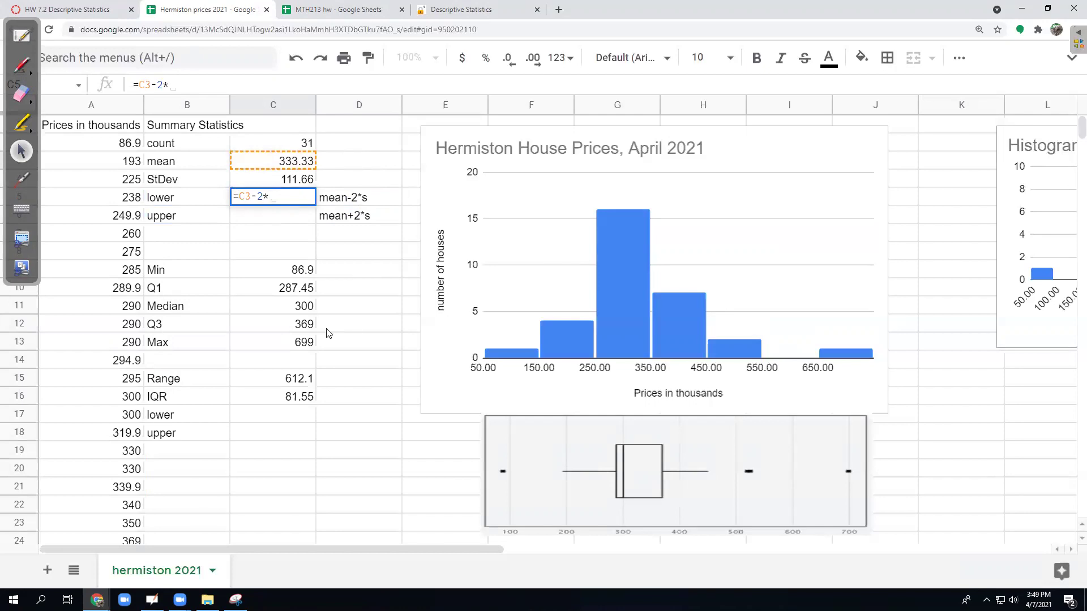
click(304, 181)
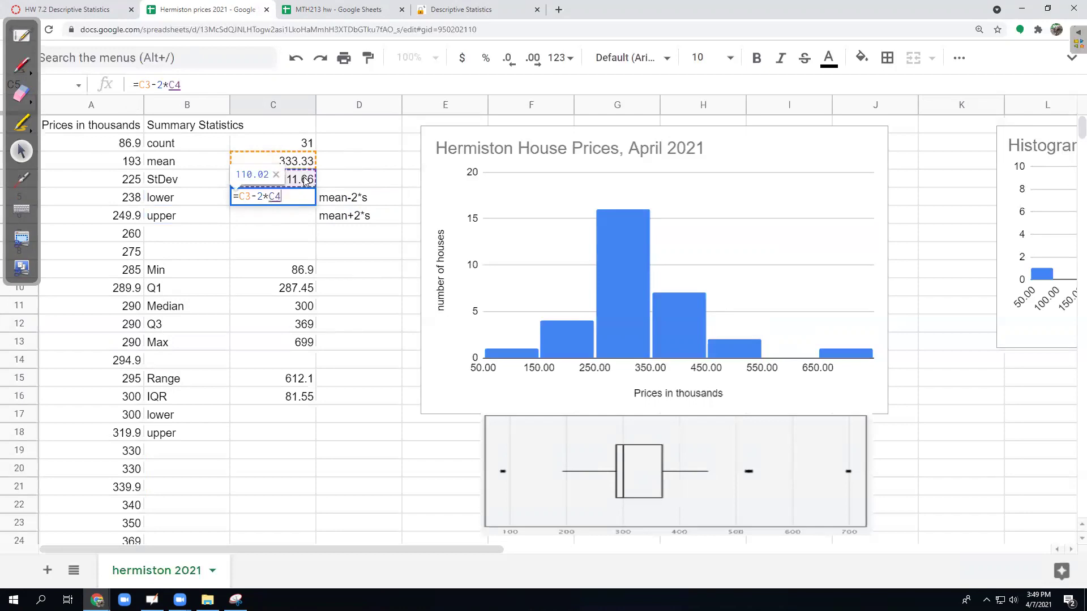
key(Return)
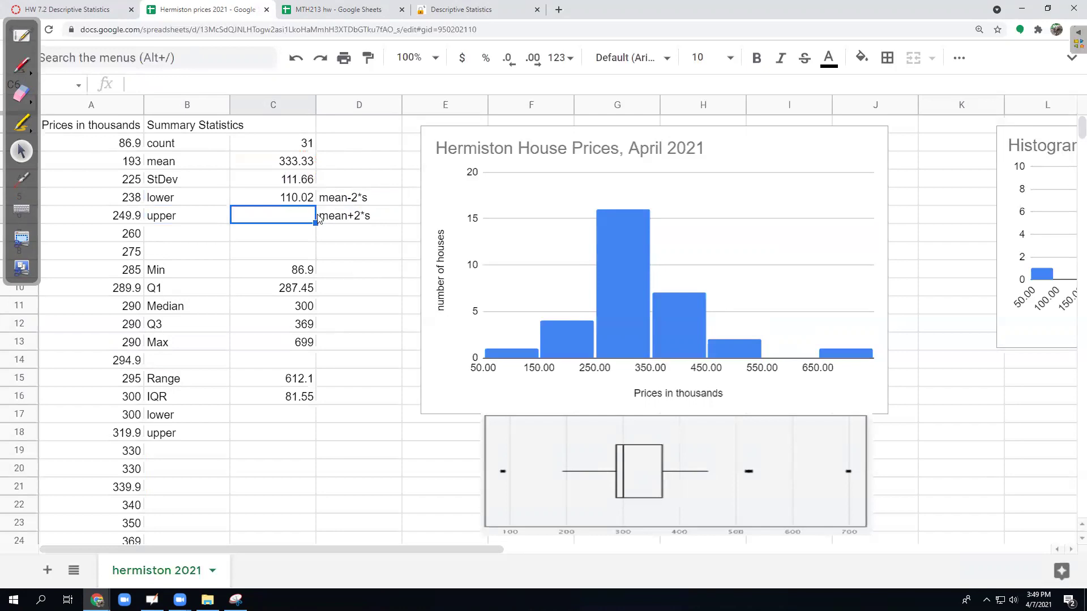
text(=)
click(284, 162)
text(+2*)
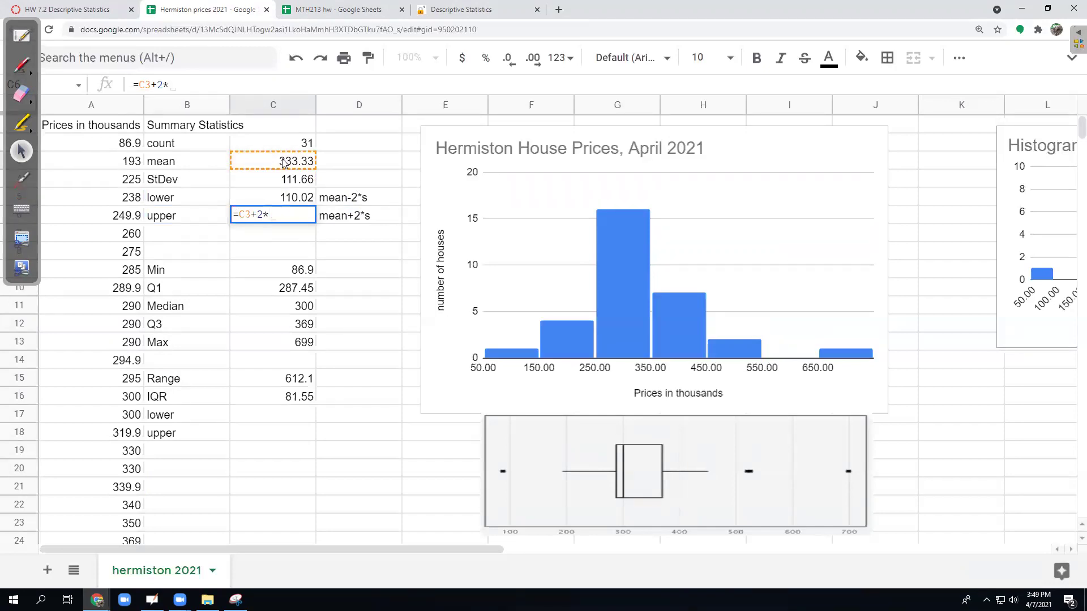
click(282, 185)
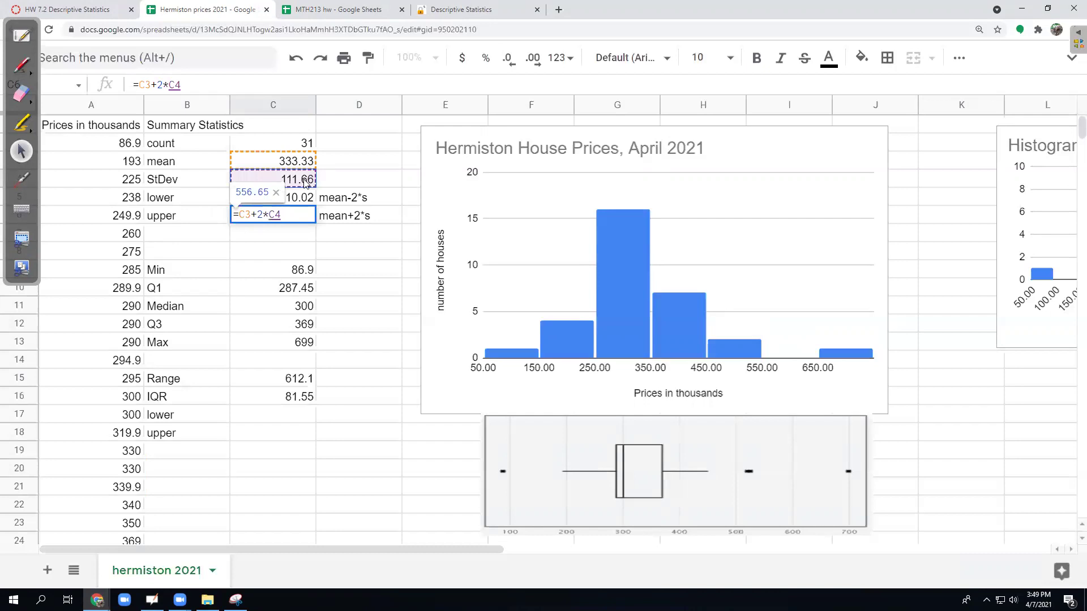
key(Return)
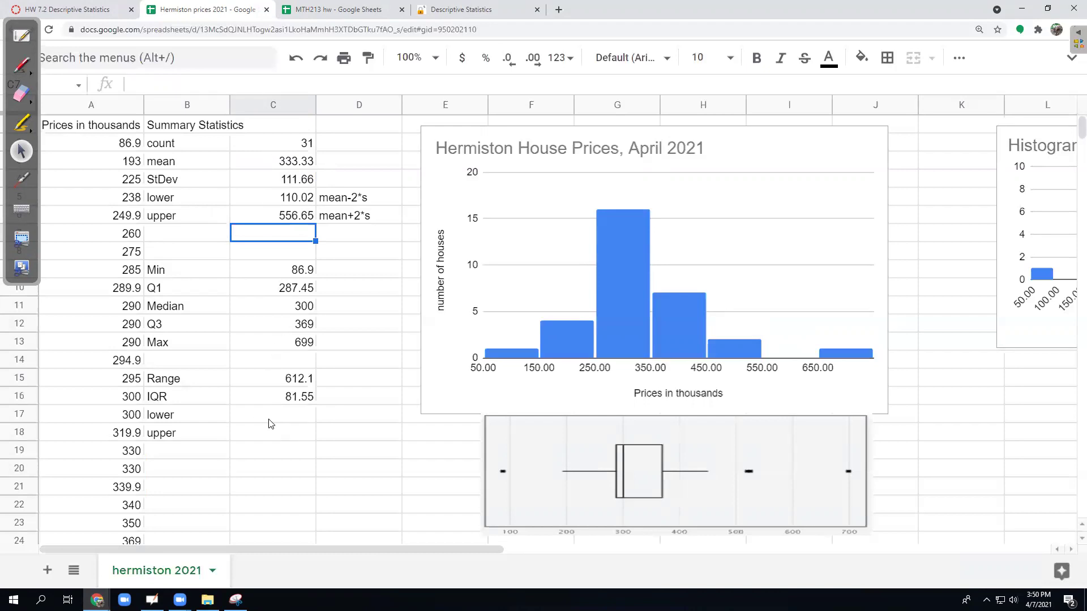
Note Q1-1.5*IQR and Q3+1.5*IQR beside the IQR-based lower and upper labels
click(351, 399)
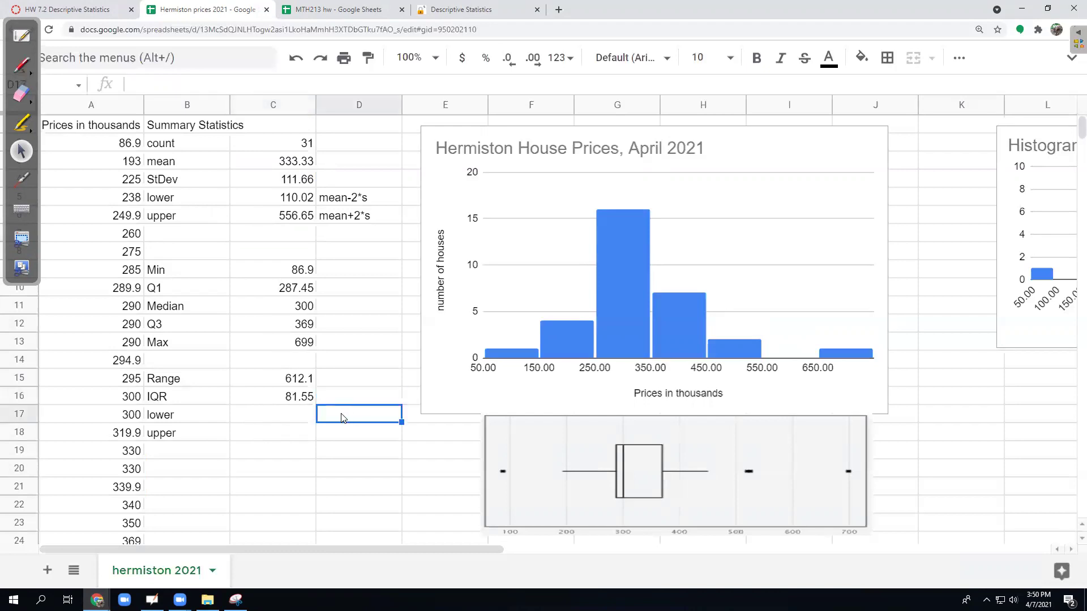
text(Q1)
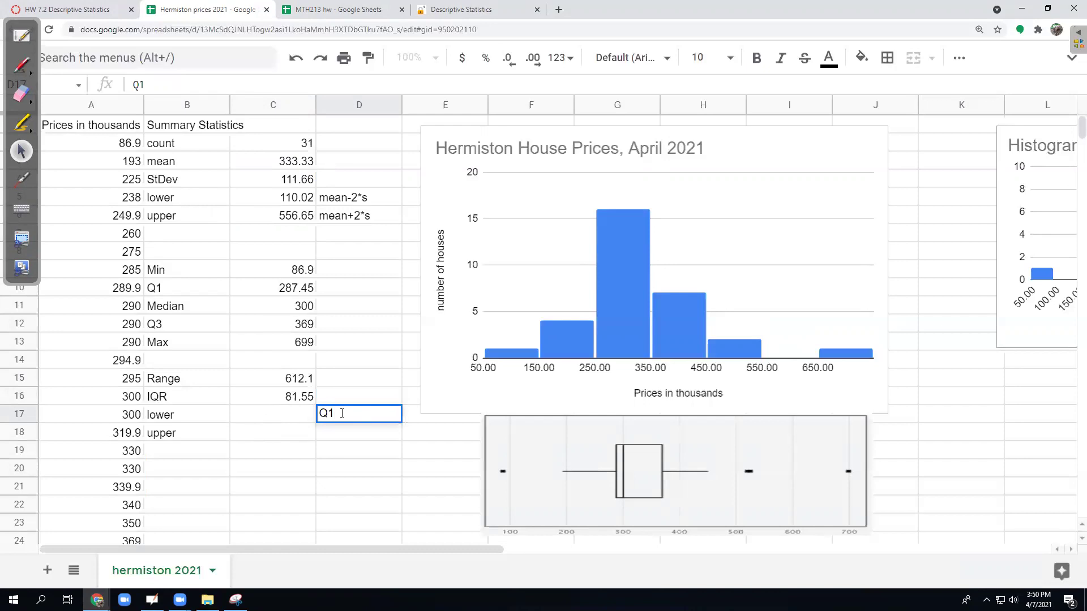
text(-1.5*IQR)
key(Return)
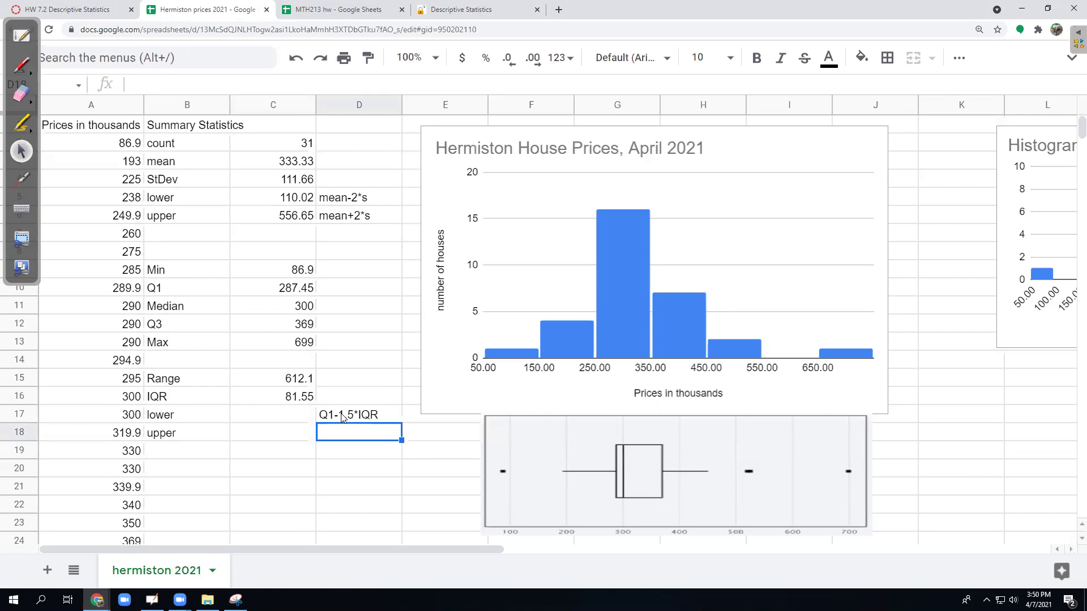
text(Q3)
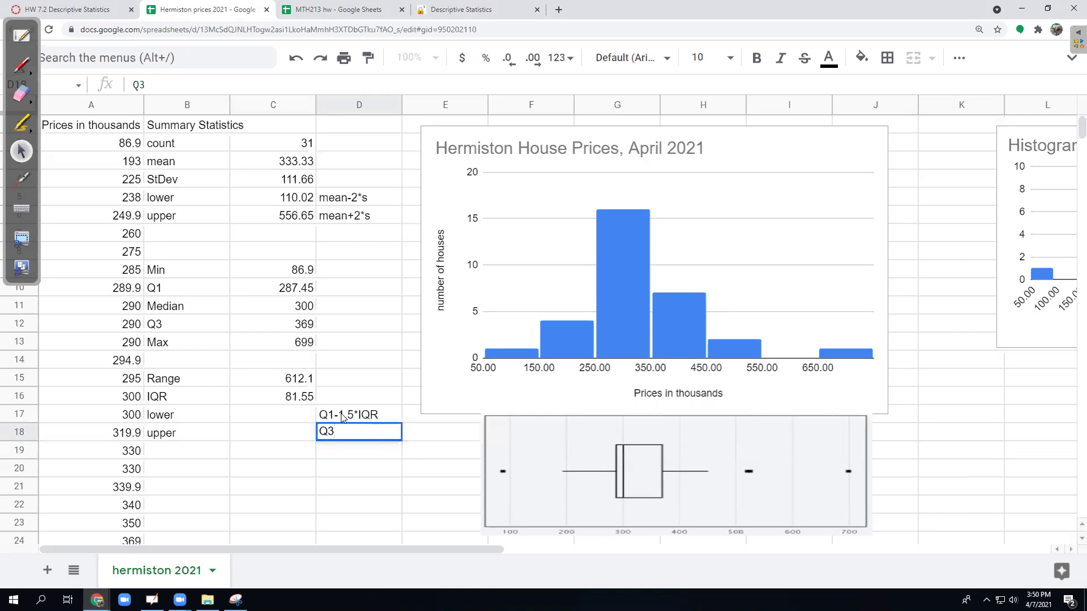
text(+1.5*)
text(QR)
key(BackSpace)
key(BackSpace)
text(I)
text(QR)
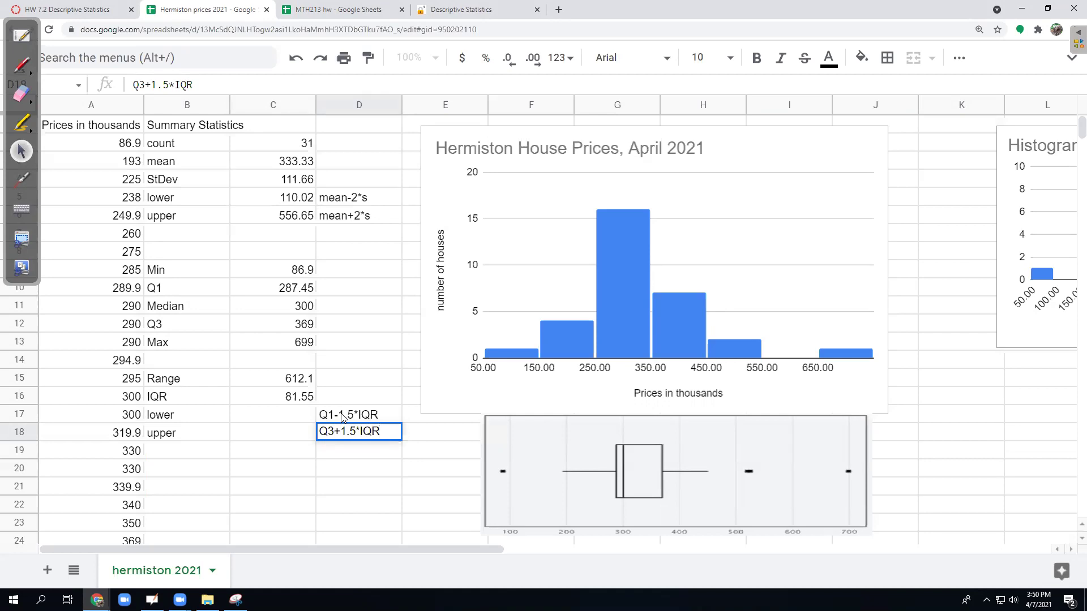
click(342, 416)
key(Down)
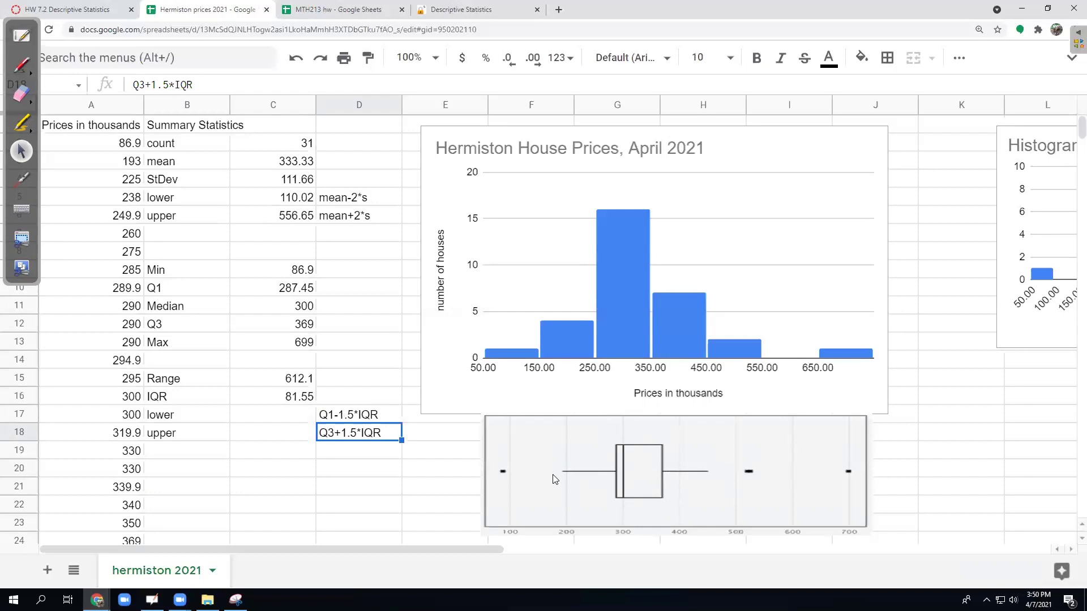
click(188, 197)
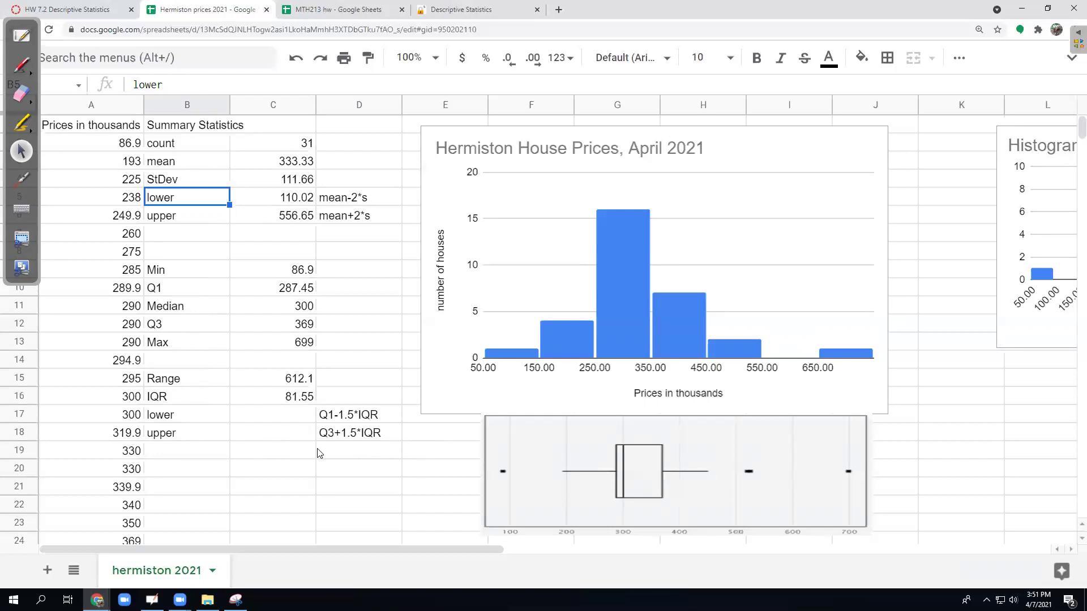
Compute the IQR fences in C17 and C18 as =C10-1.5*C16 and =C12+1.5*C16 (165.125, 491.325)
click(283, 416)
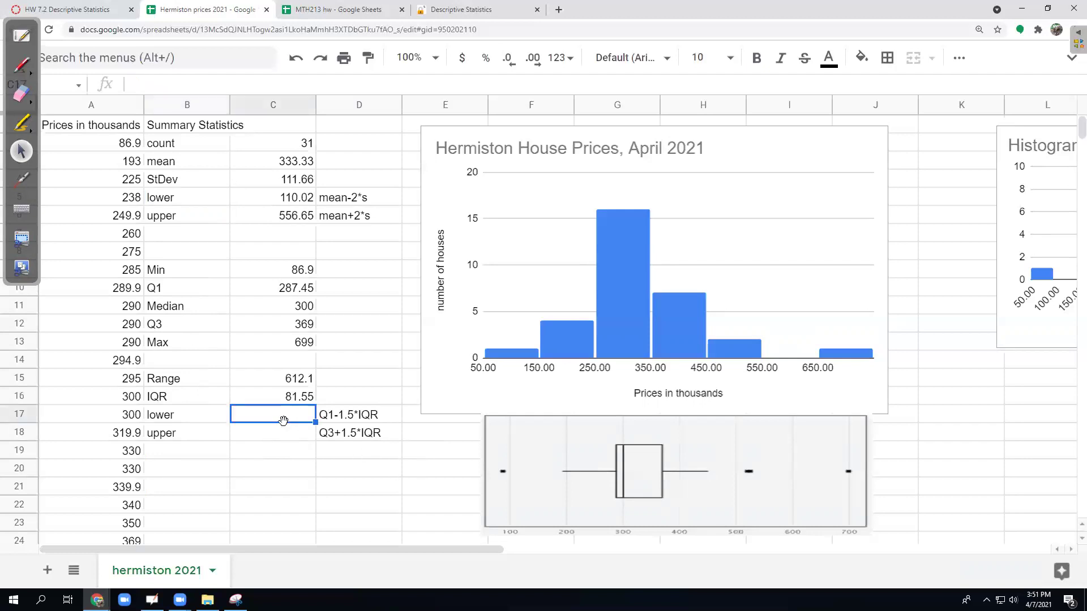
text(=)
click(294, 290)
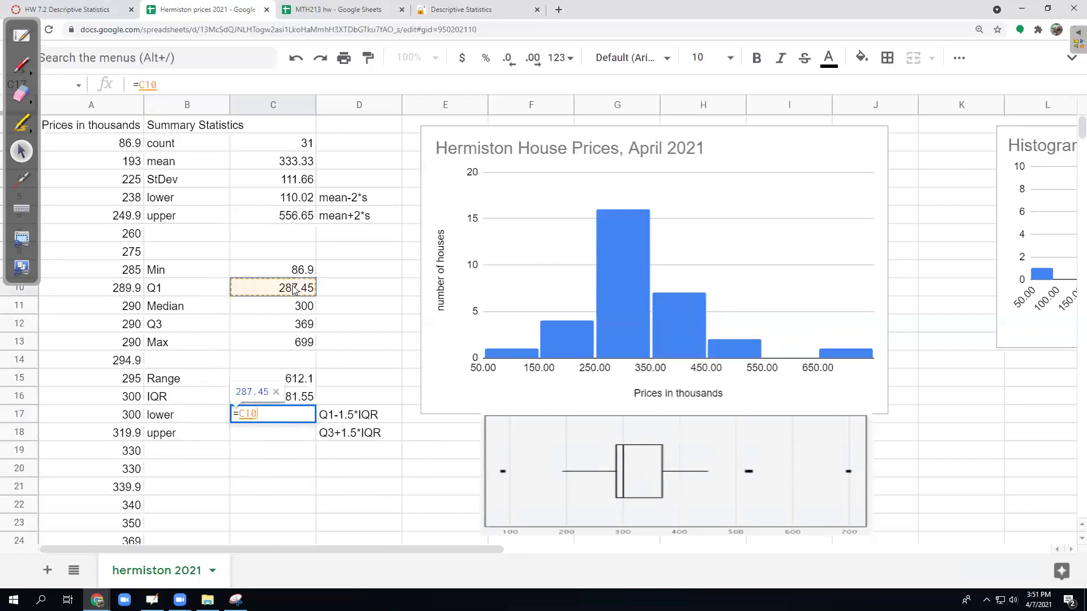
text(-1.5*)
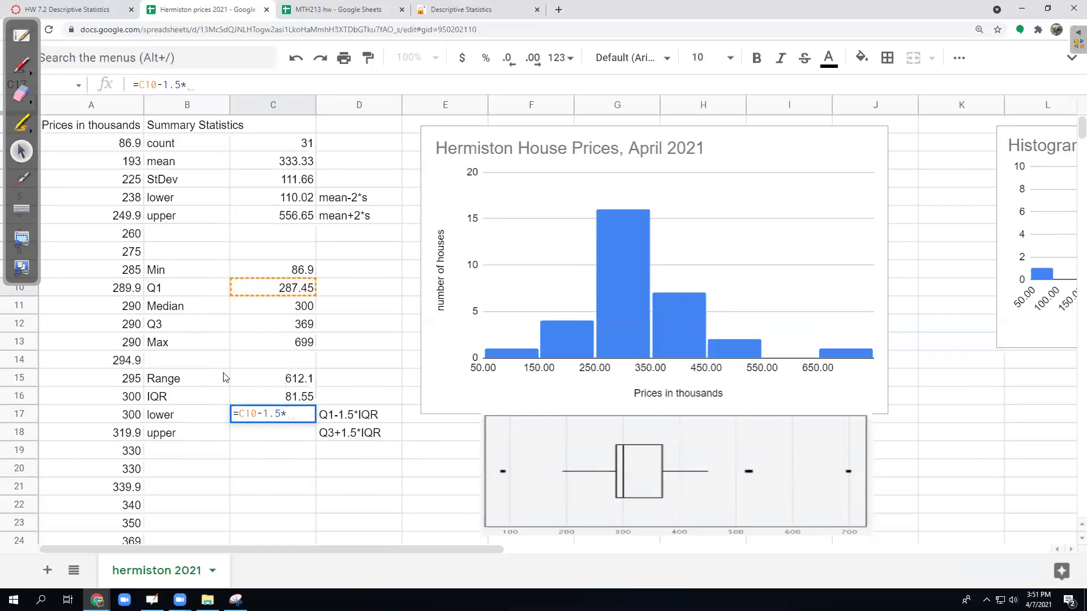
click(281, 395)
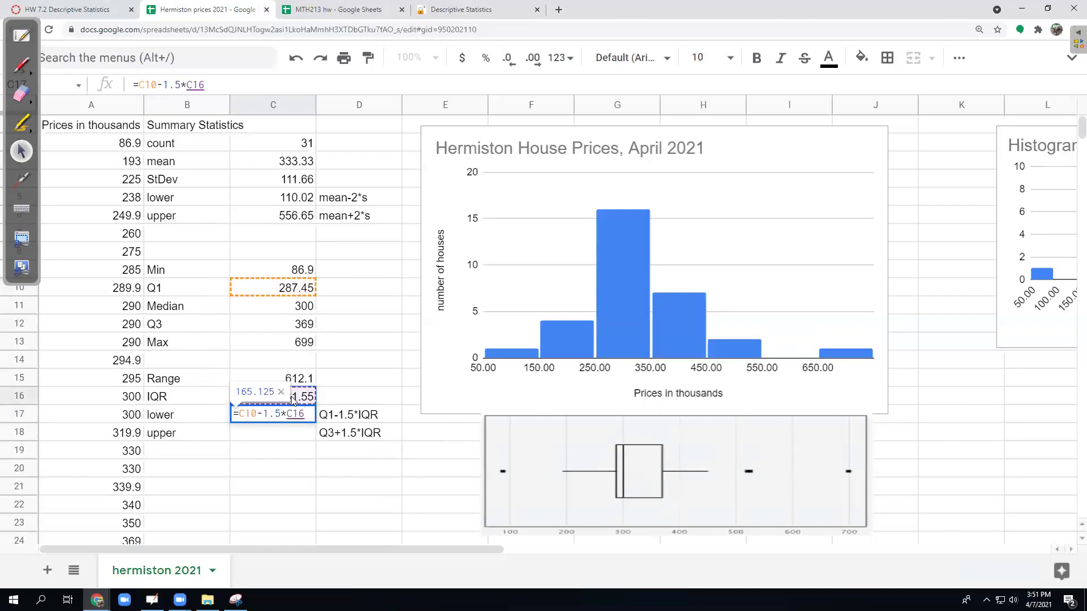
key(Return)
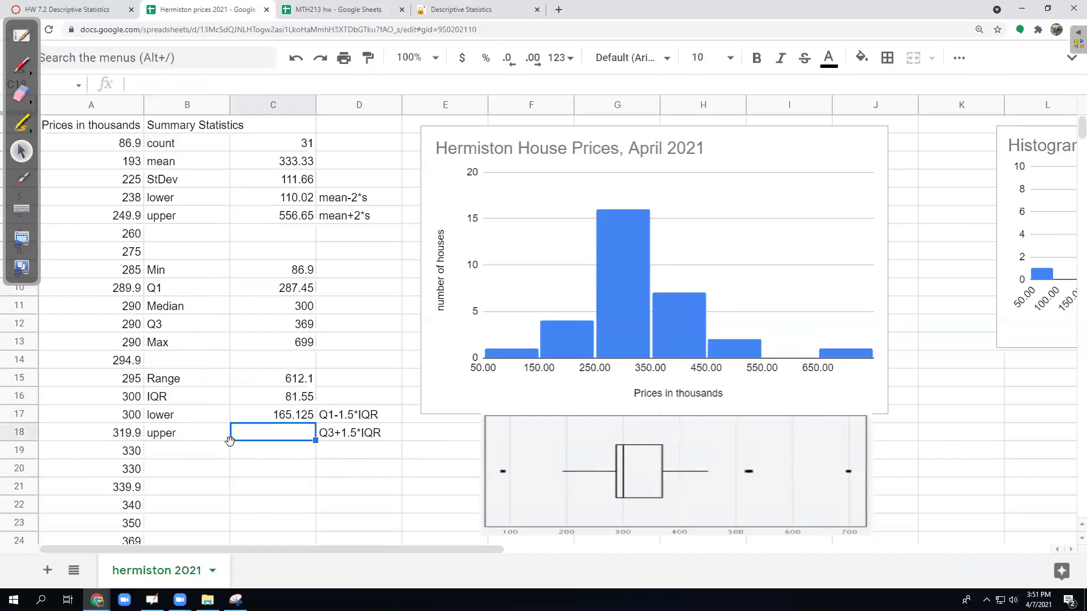
text(=)
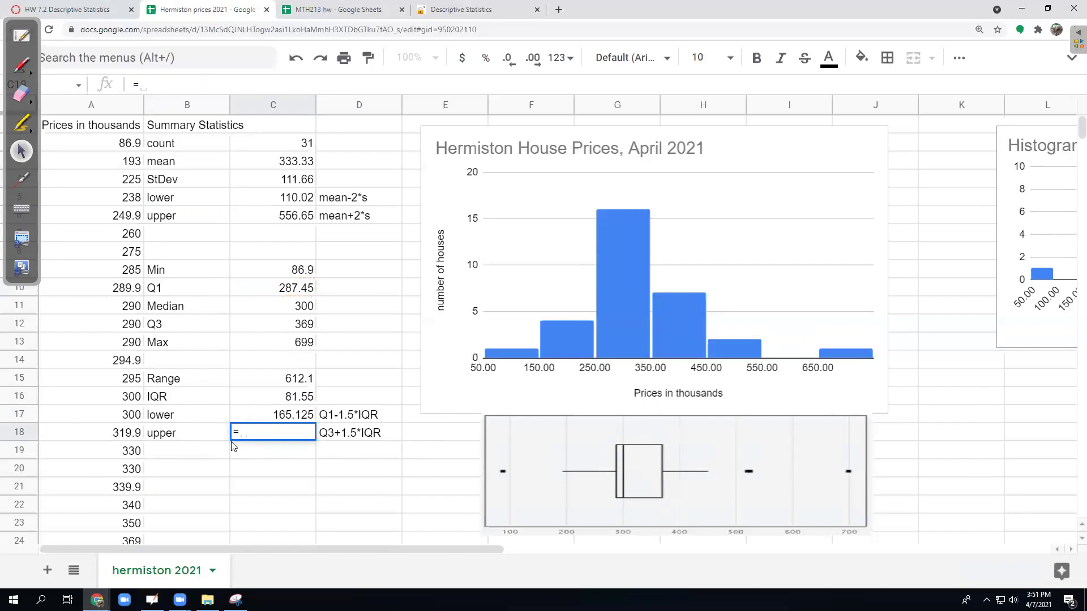
click(304, 325)
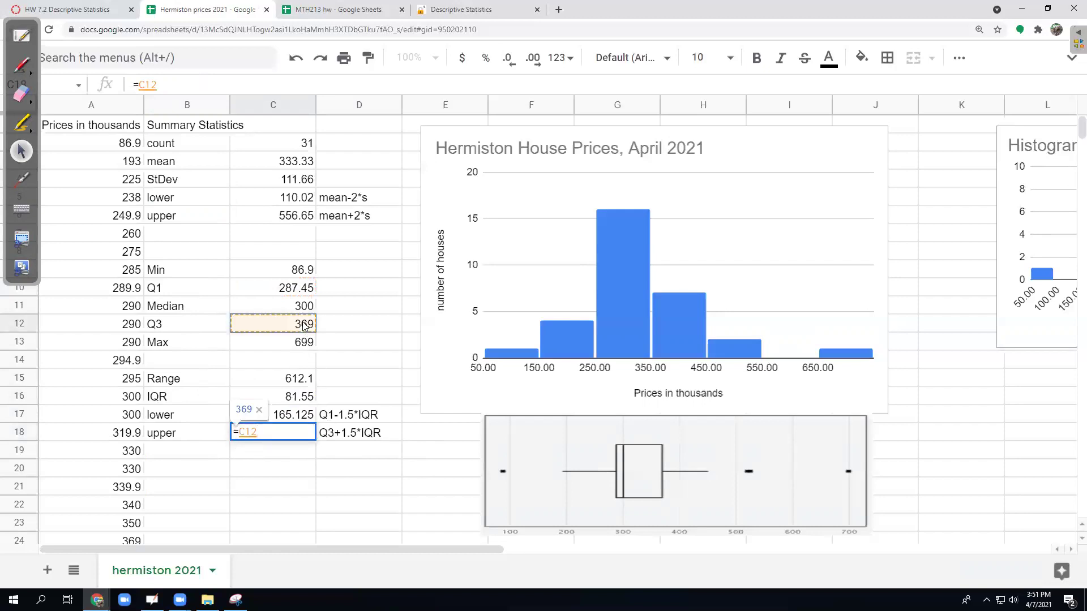
text(+1.5*)
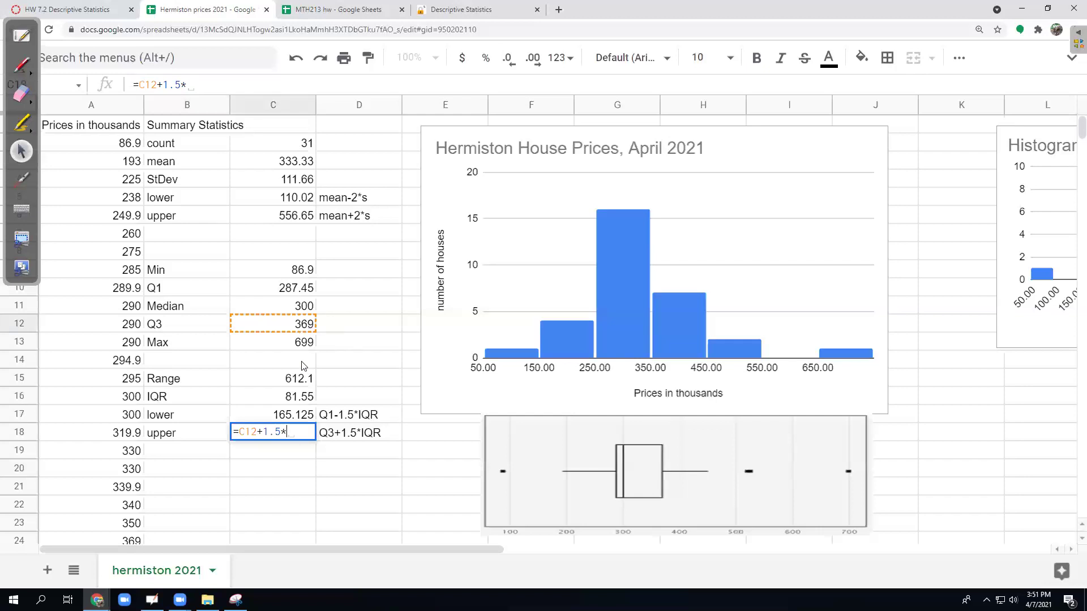
click(294, 400)
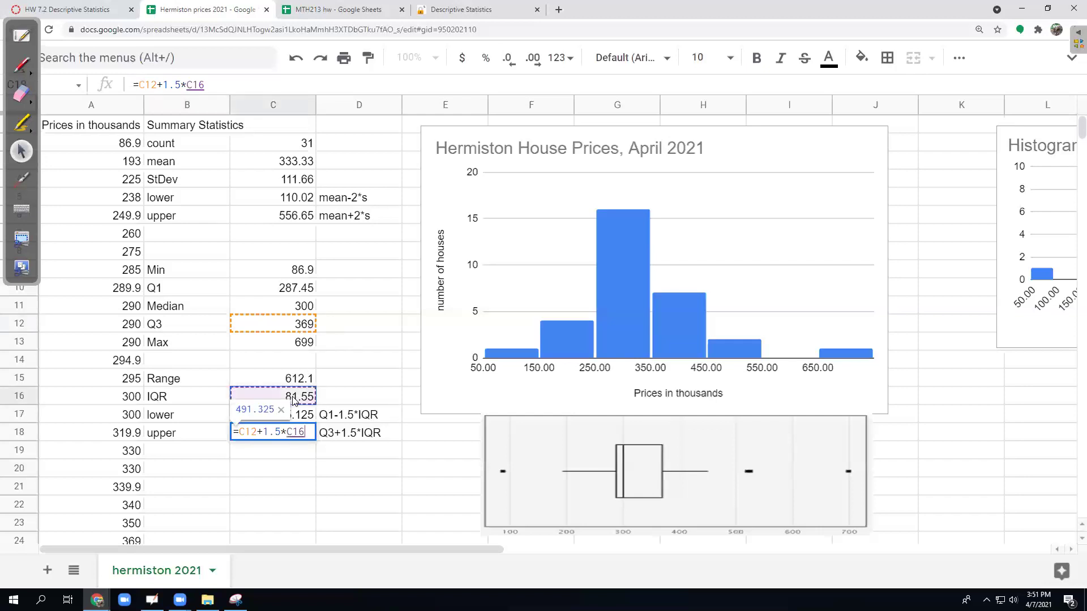
key(Return)
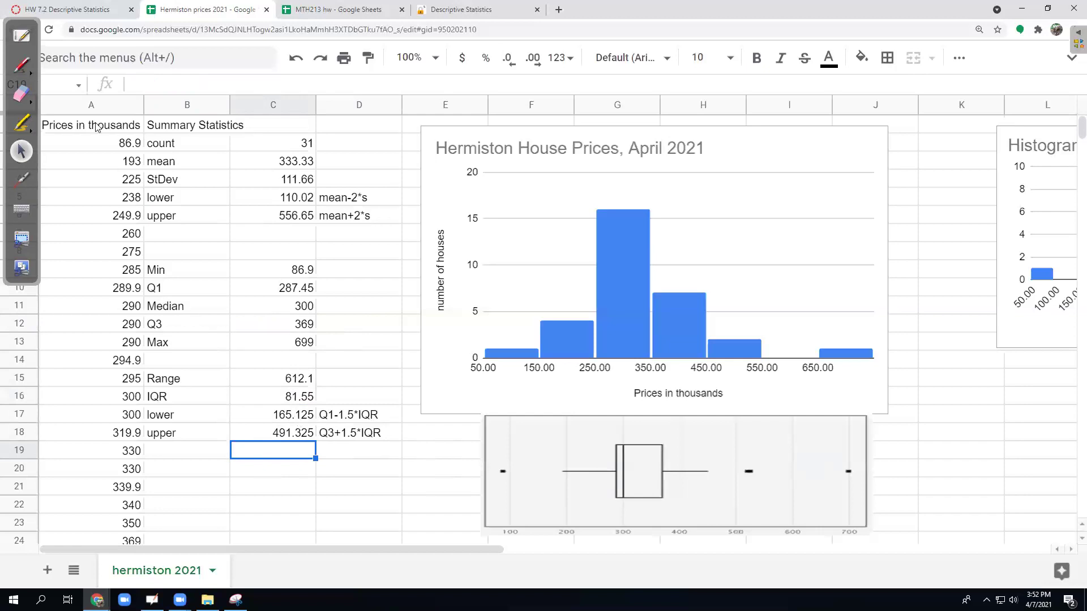
Capture the summary statistics table from Sheets onto the current OpenBoard page
click(23, 39)
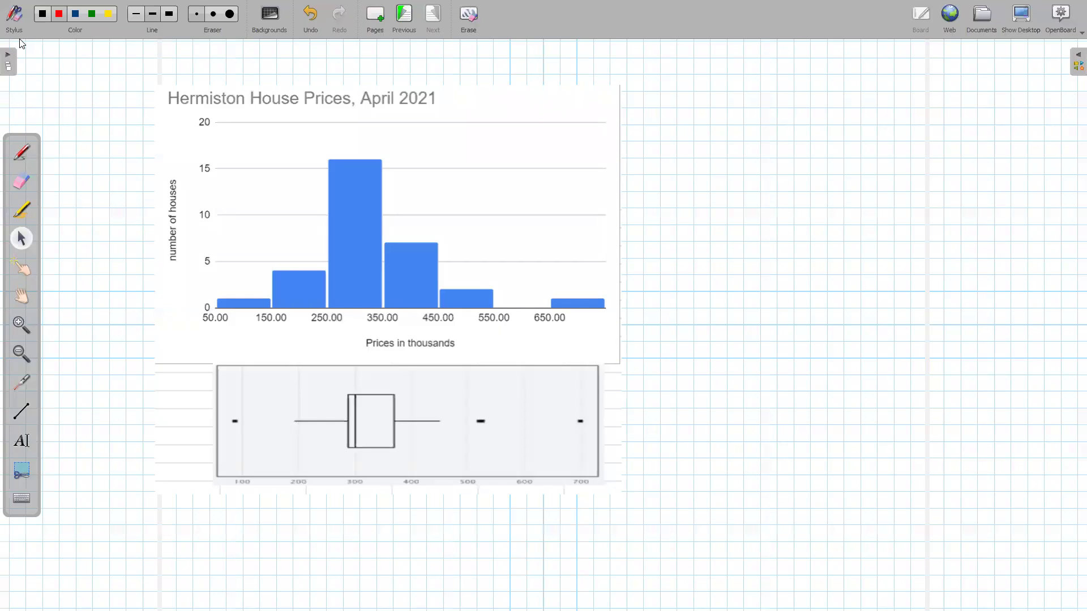
click(1019, 20)
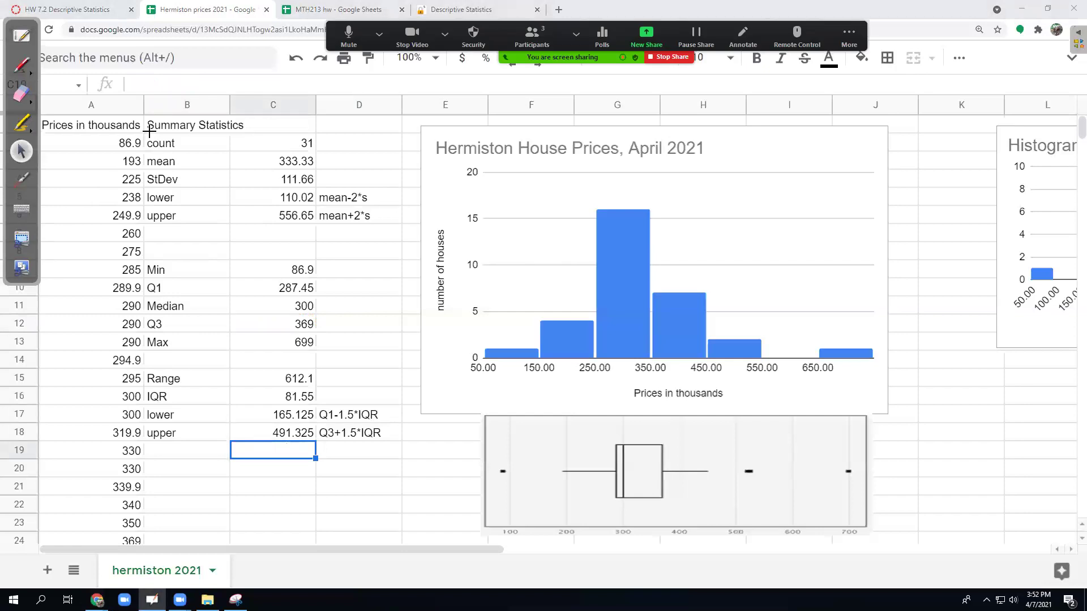
drag(144, 115, 382, 439)
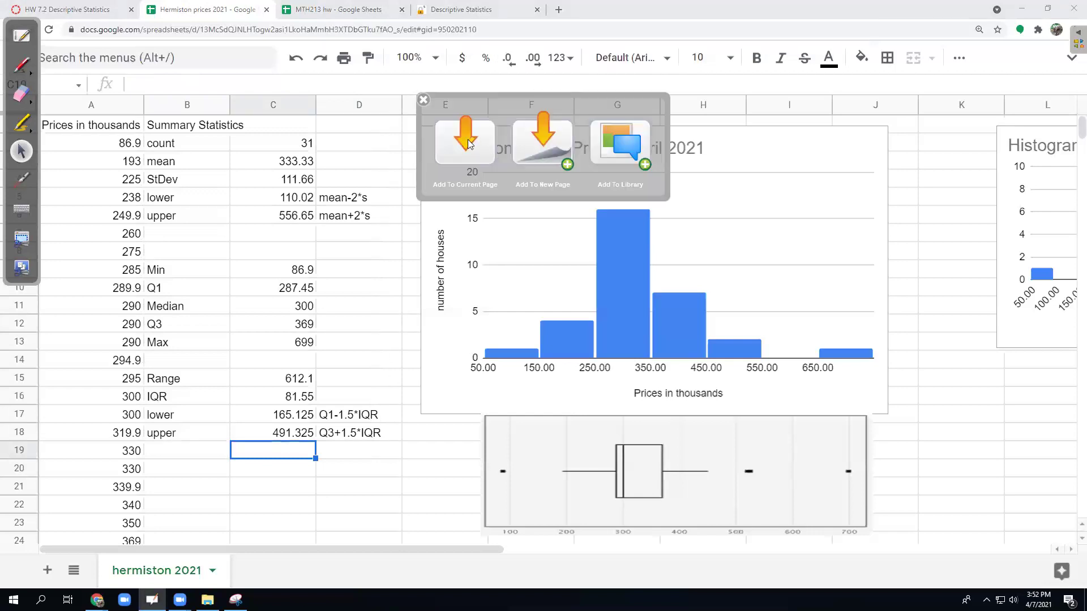
click(471, 146)
Place the table right of the chart and brace the mean±2s lower/upper rows in red
click(652, 228)
mouse_move(608, 156)
mouse_down()
mouse_move(726, 112)
mouse_move(842, 87)
mouse_up()
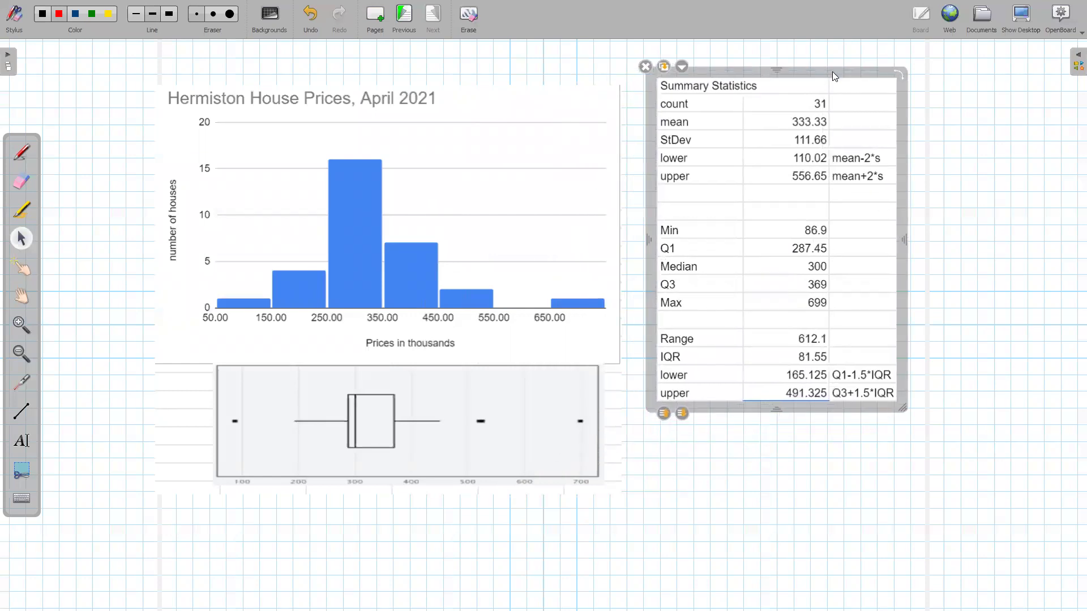
click(965, 193)
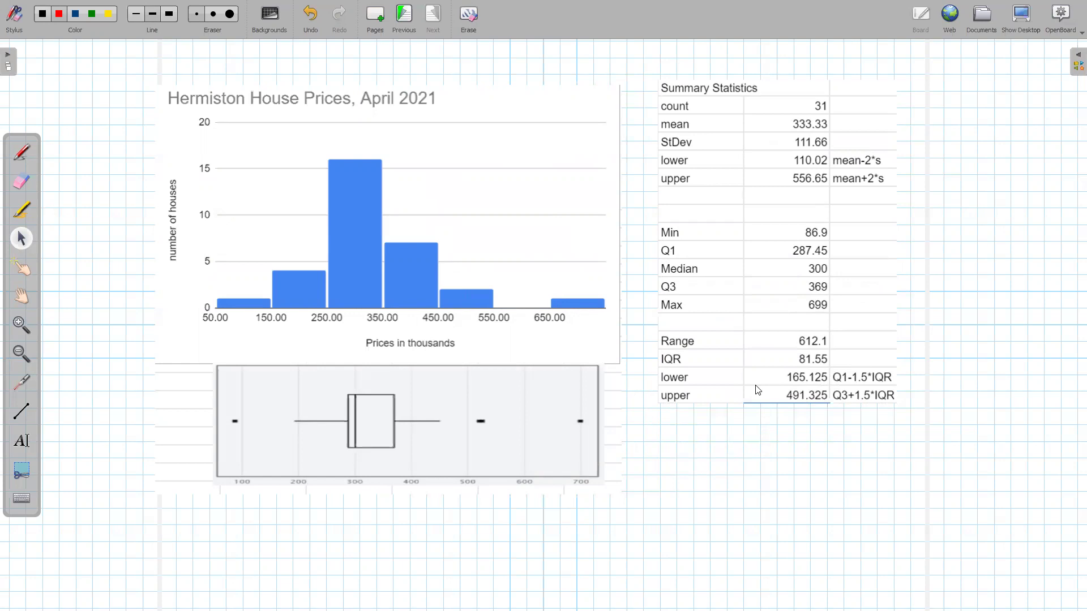
click(58, 15)
drag(659, 152, 656, 188)
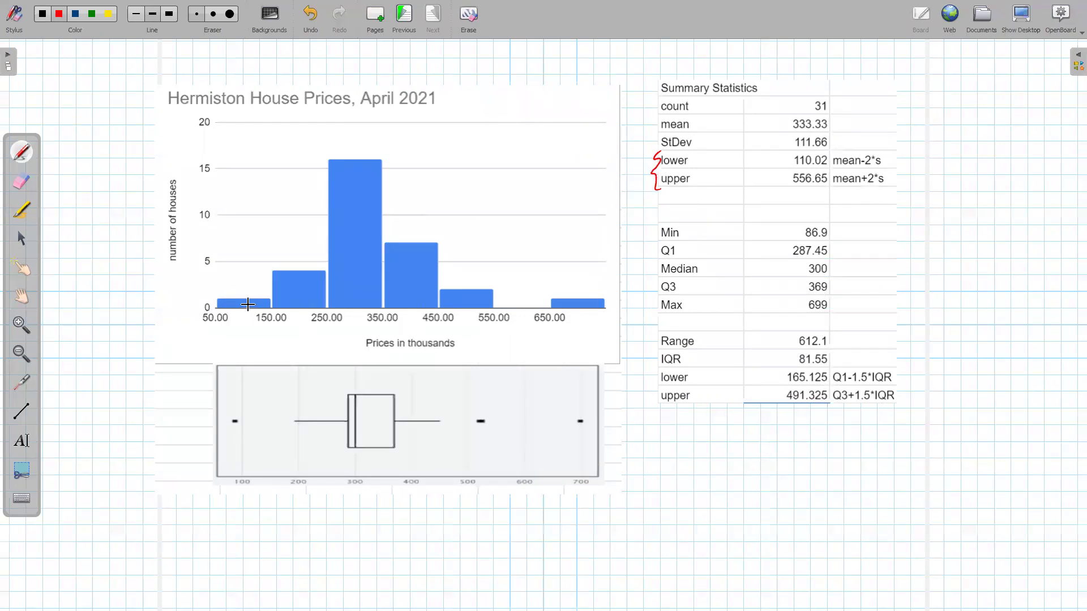
Draw red ticks on the histogram axis at about 110 and 557
drag(248, 304, 249, 322)
click(497, 303)
drag(496, 304, 496, 321)
In green, brace the IQR lower/upper rows and tick the 165 and 491 fences on the box plot
click(94, 17)
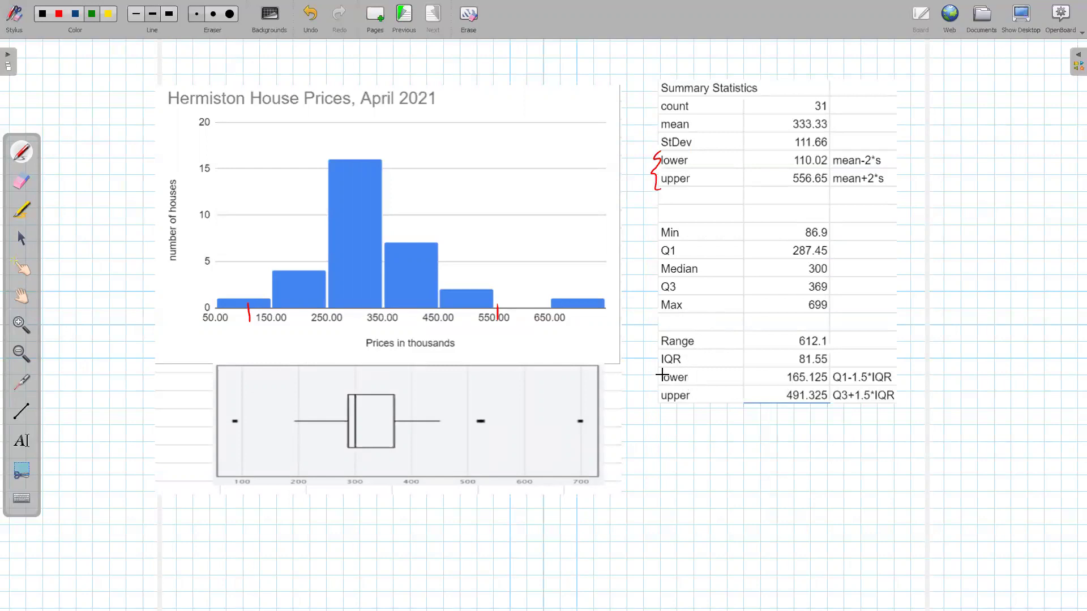
drag(656, 380, 654, 403)
drag(270, 414, 271, 431)
Circle the box plot's outliers and label the low one 'unusually low'
mouse_move(242, 416)
mouse_down()
mouse_move(244, 429)
mouse_move(246, 416)
mouse_up()
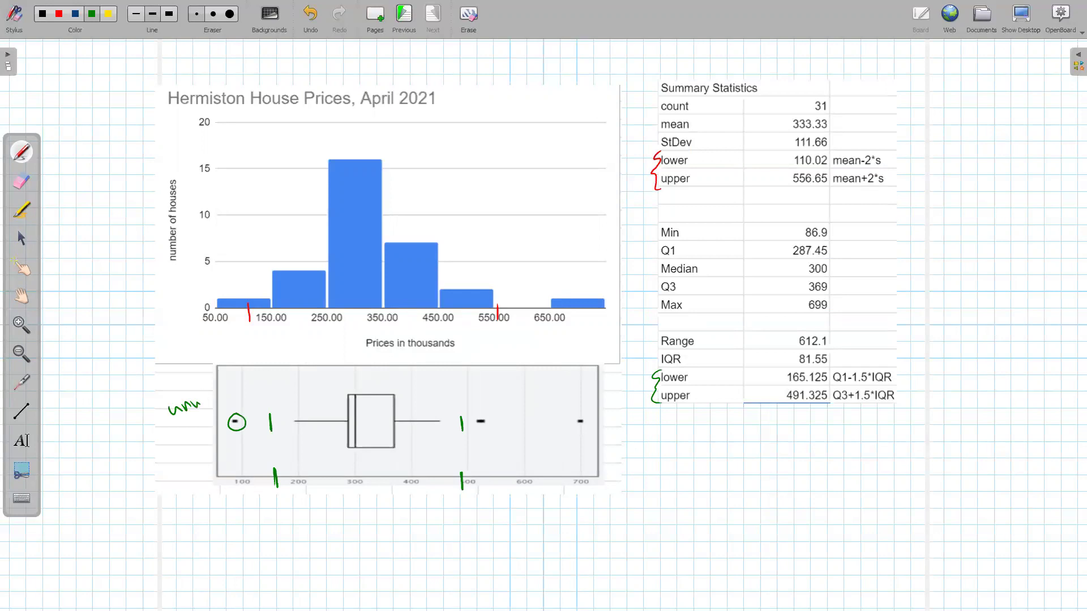
drag(207, 400, 236, 388)
drag(481, 415, 485, 417)
drag(576, 414, 577, 415)
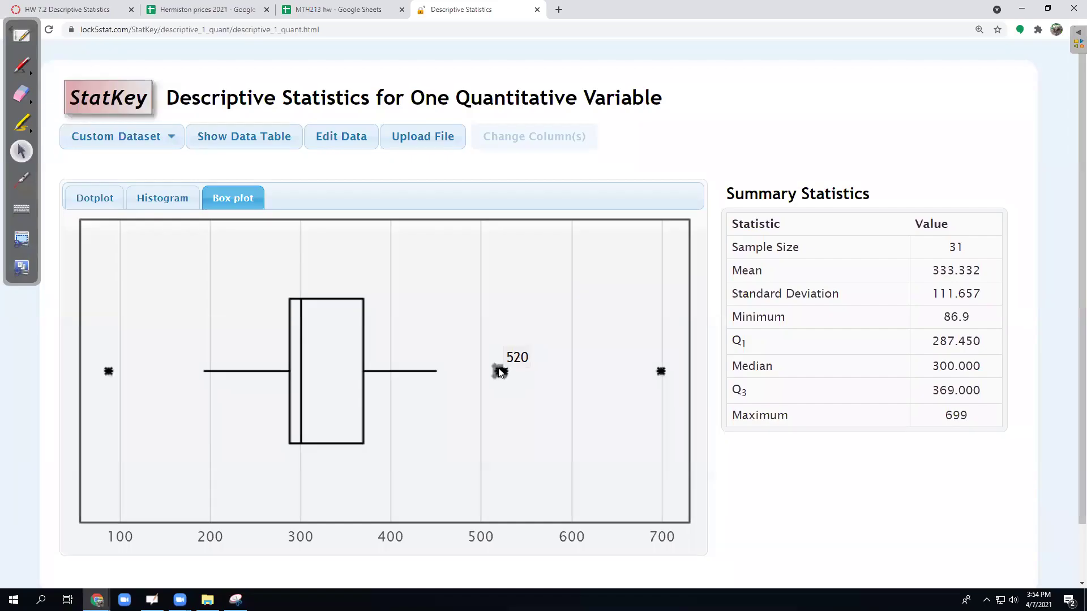
Read the box-plot outlier near 520, then return to the Hermiston prices spreadsheet
drag(499, 367, 503, 370)
click(204, 10)
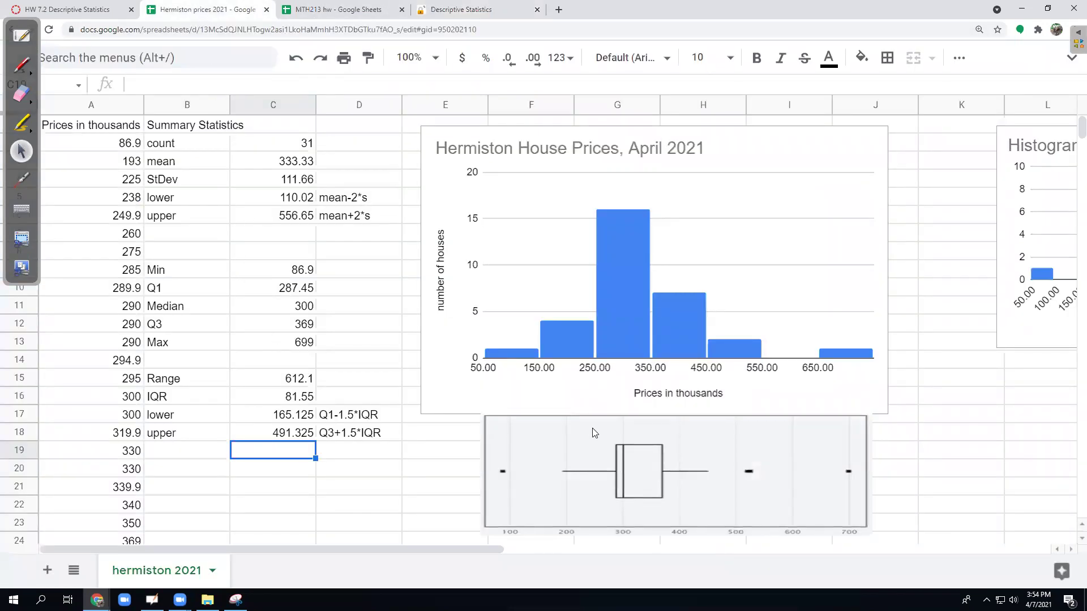
Check the 110.02 lower bound, shade the lowest price 86.9 in A2 light yellow, and select 699
click(294, 199)
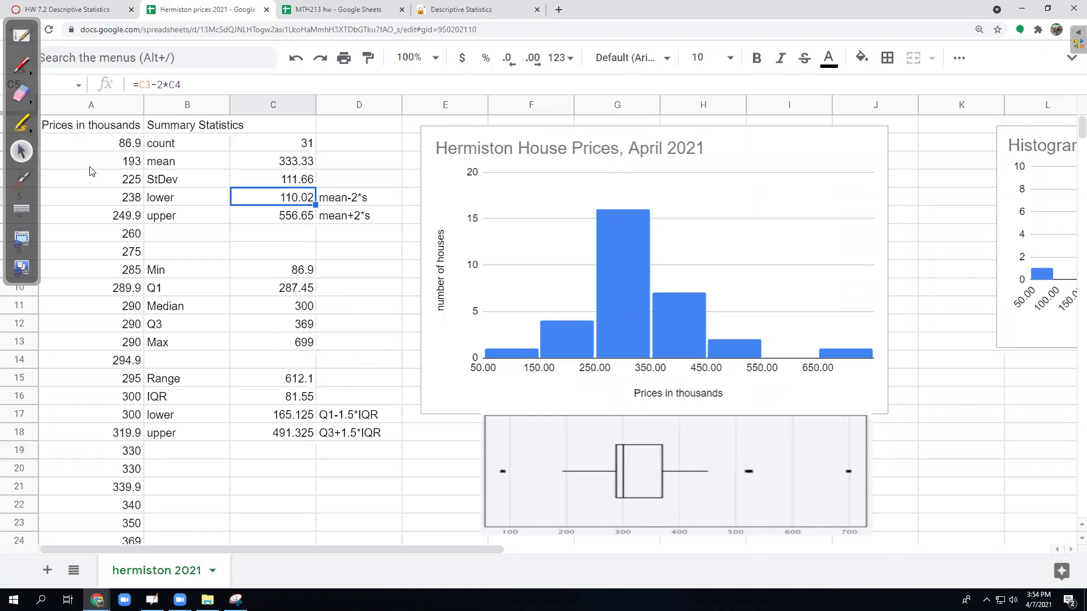
click(129, 145)
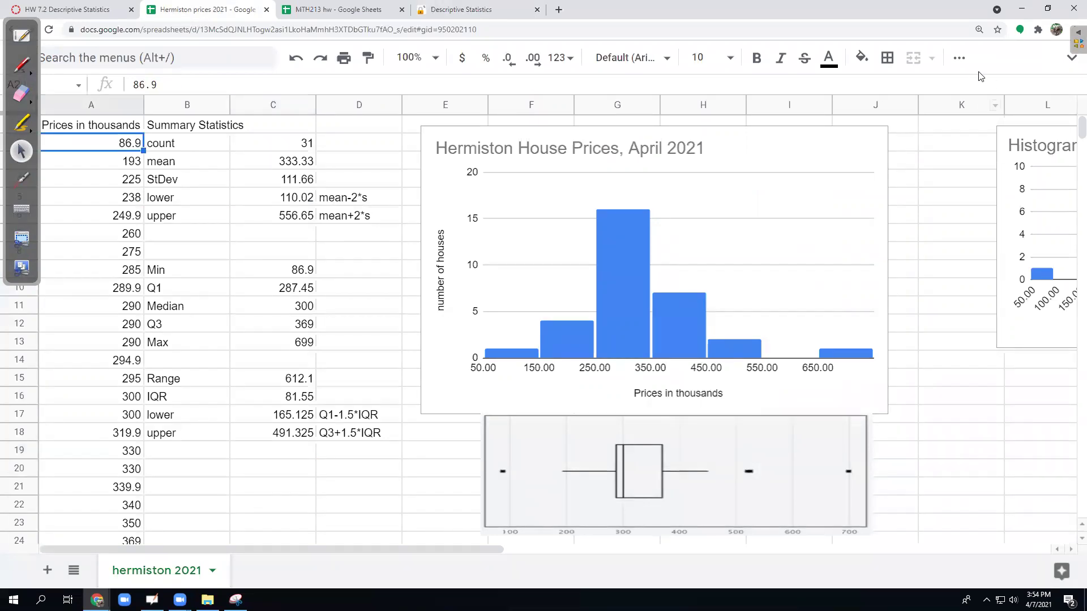
click(959, 57)
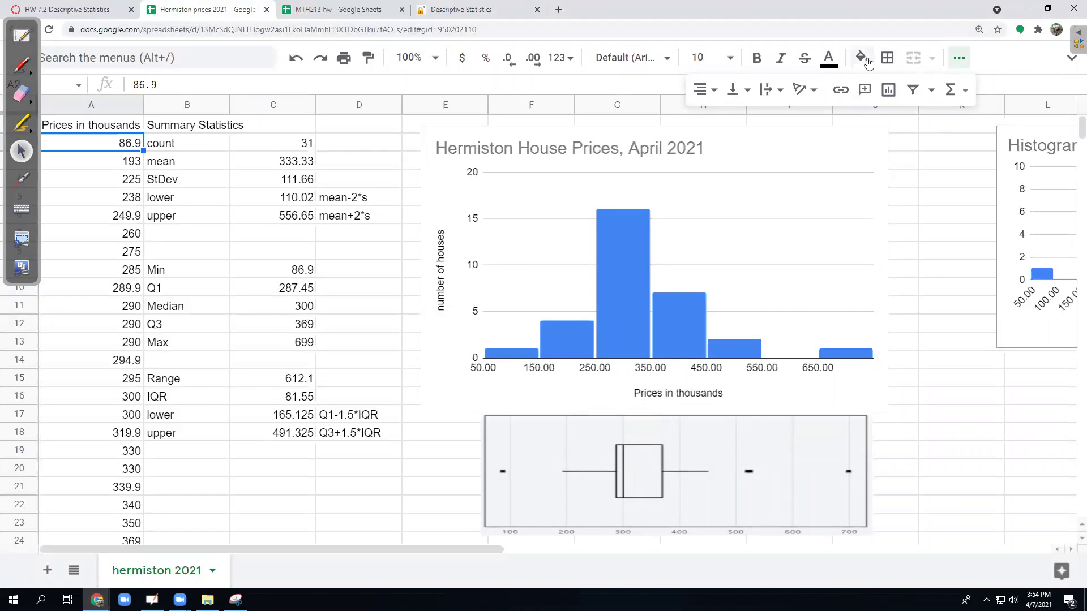
click(861, 56)
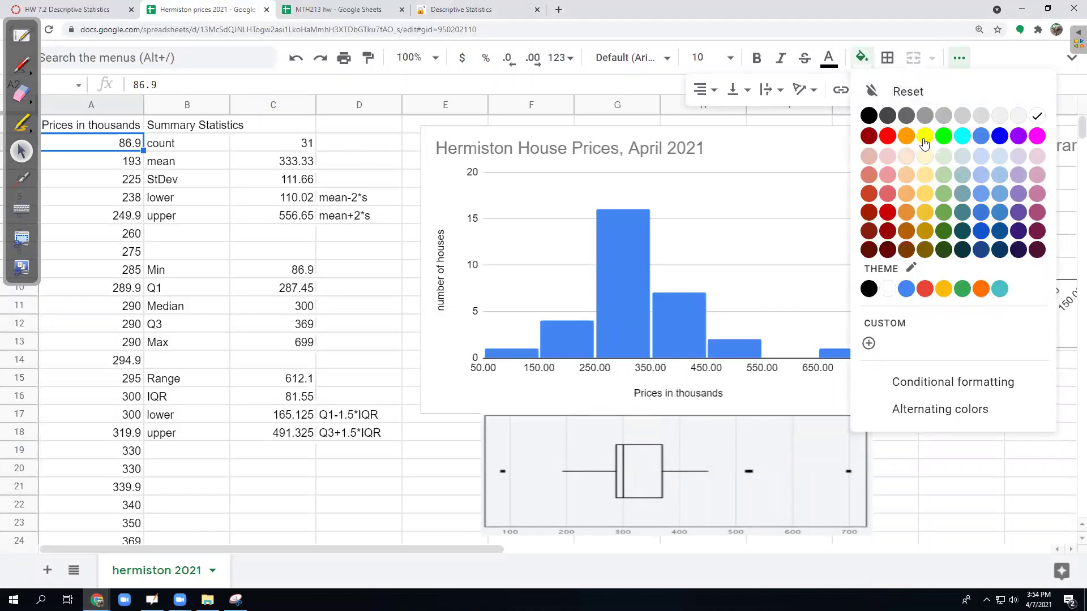
click(927, 164)
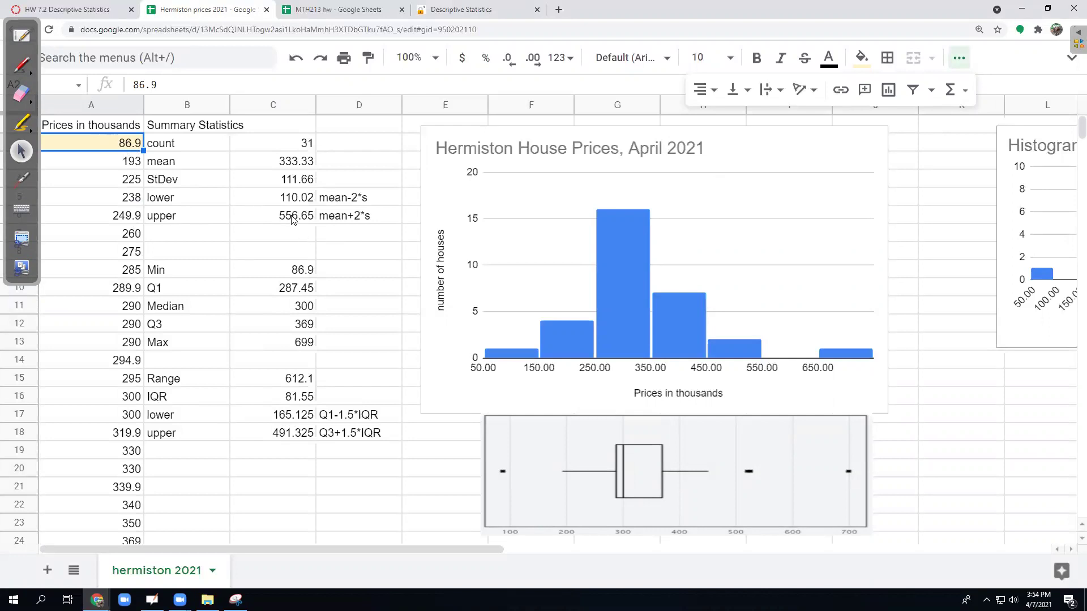
scroll(186, 333, down, 2)
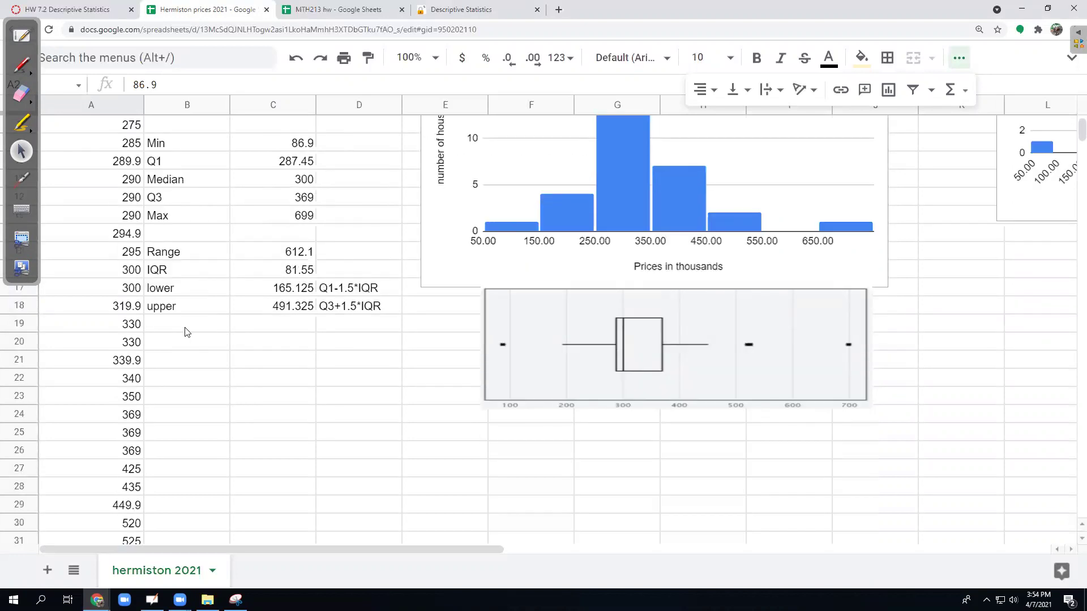
scroll(185, 332, down, 1)
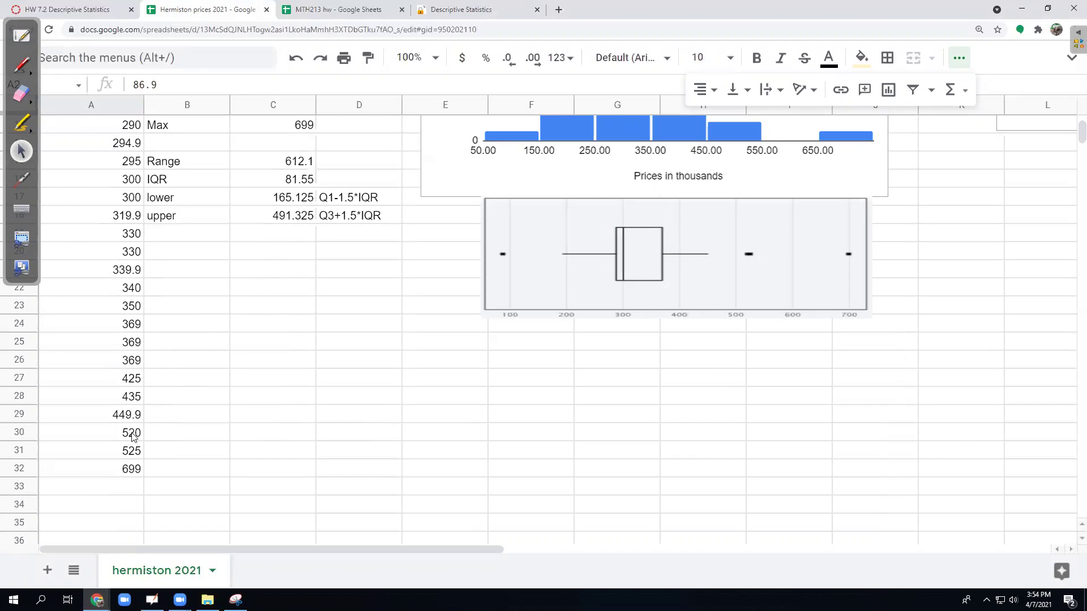
scroll(216, 376, up, 1)
scroll(216, 375, up, 5)
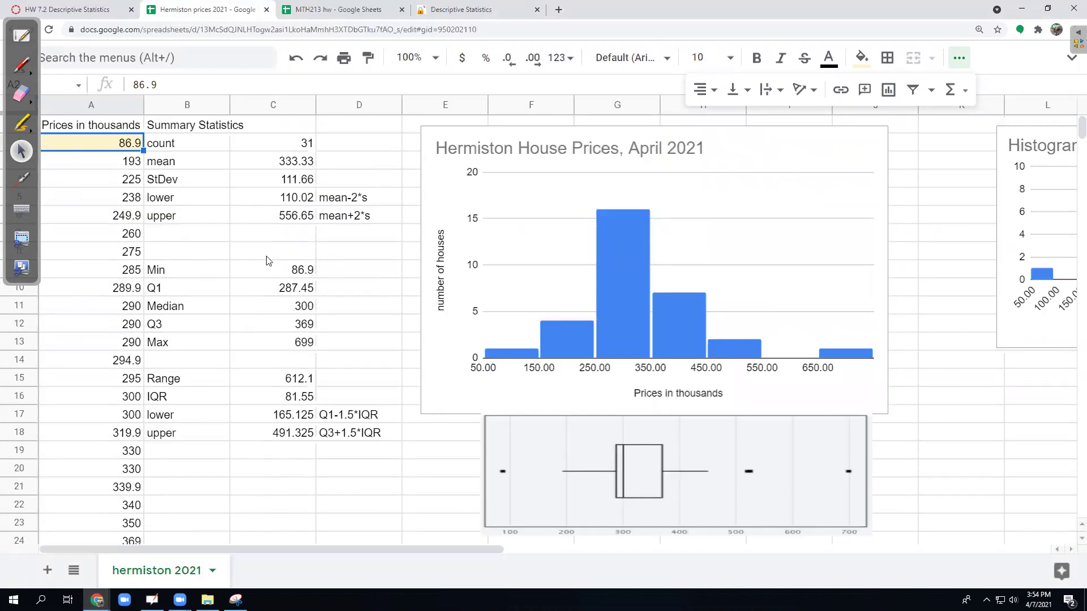
scroll(235, 374, down, 5)
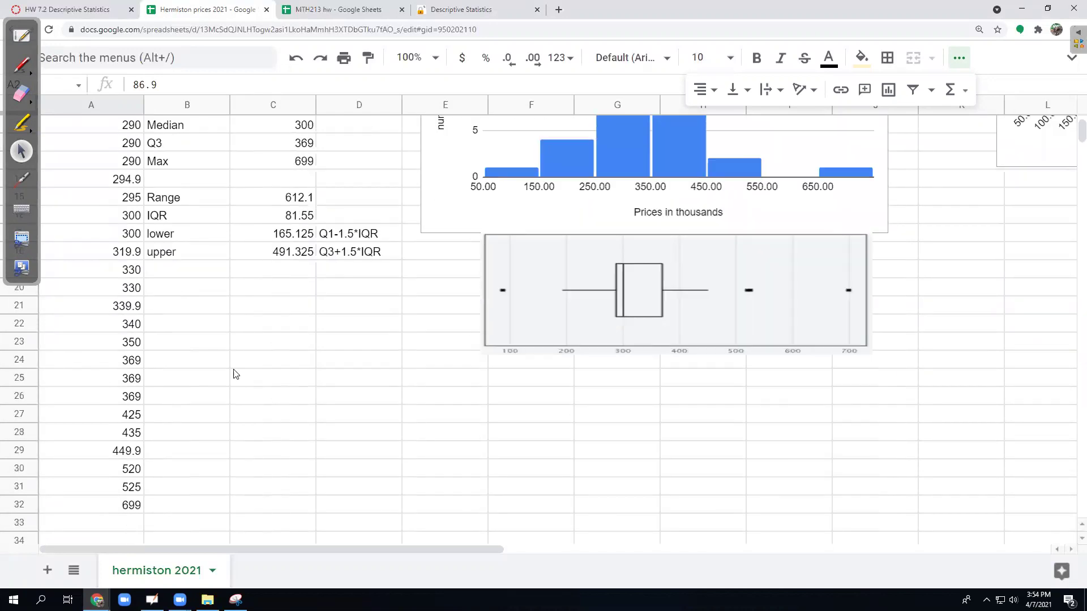
click(134, 512)
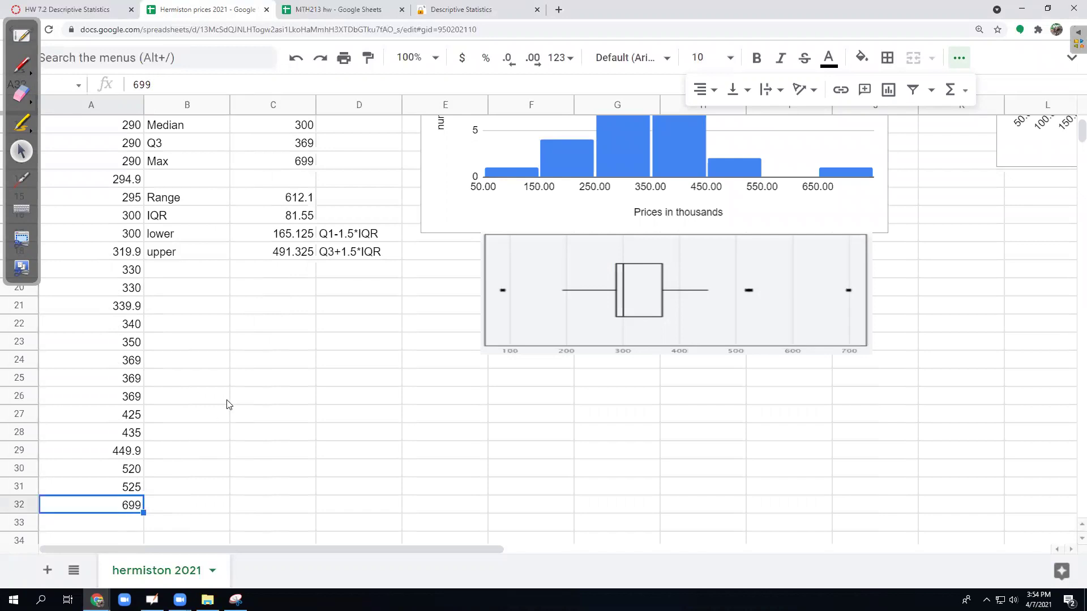
scroll(236, 392, up, 5)
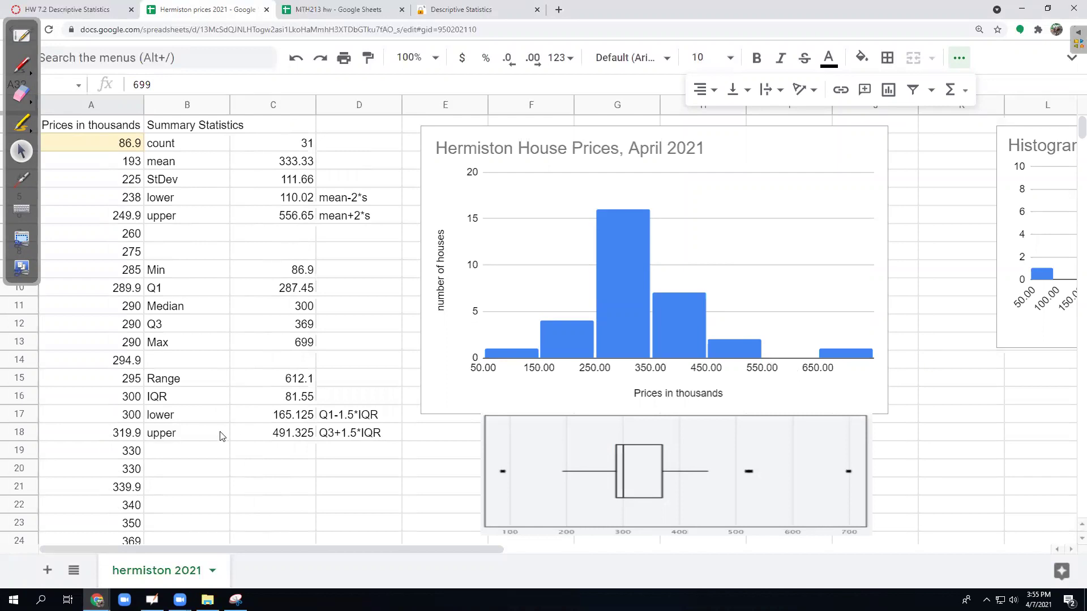
scroll(201, 416, down, 6)
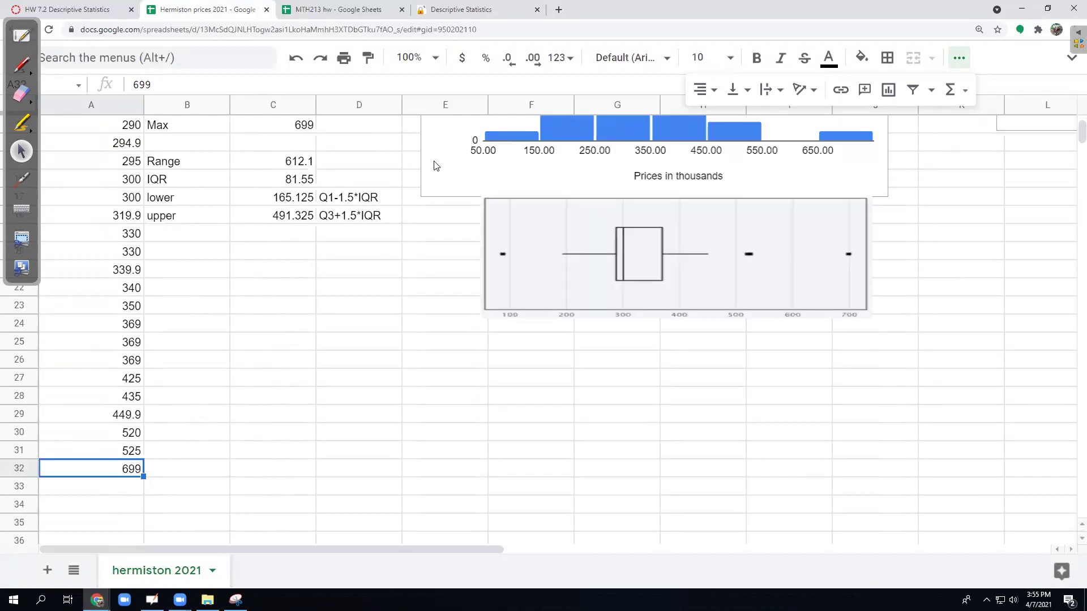
scroll(438, 165, up, 3)
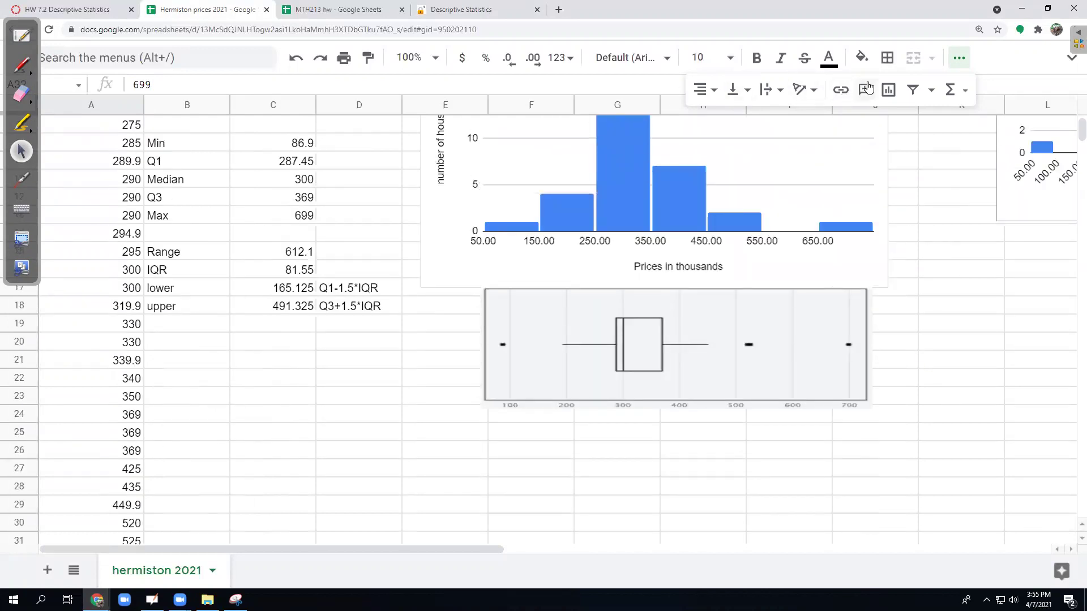
Shade the top price 699 light red and the prices 520 and 525 light purple
click(861, 57)
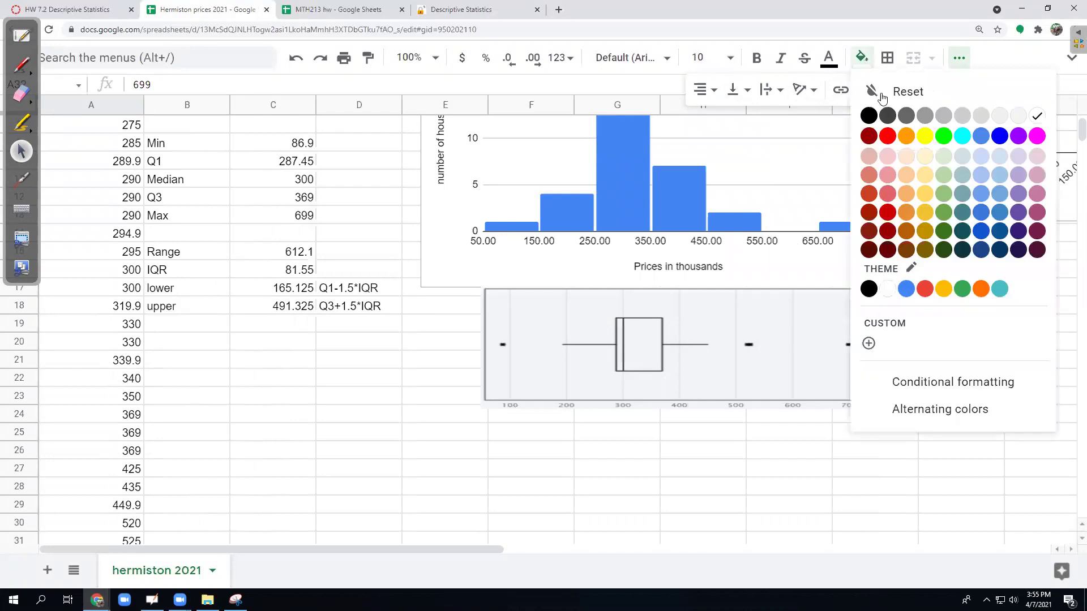
click(890, 195)
scroll(143, 431, down, 3)
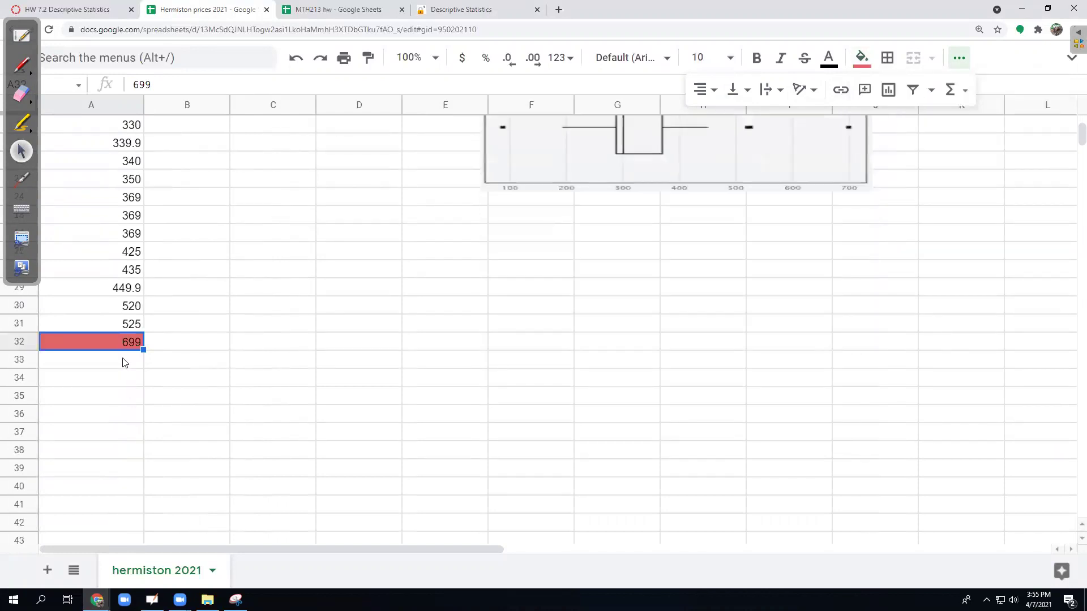
scroll(137, 349, up, 2)
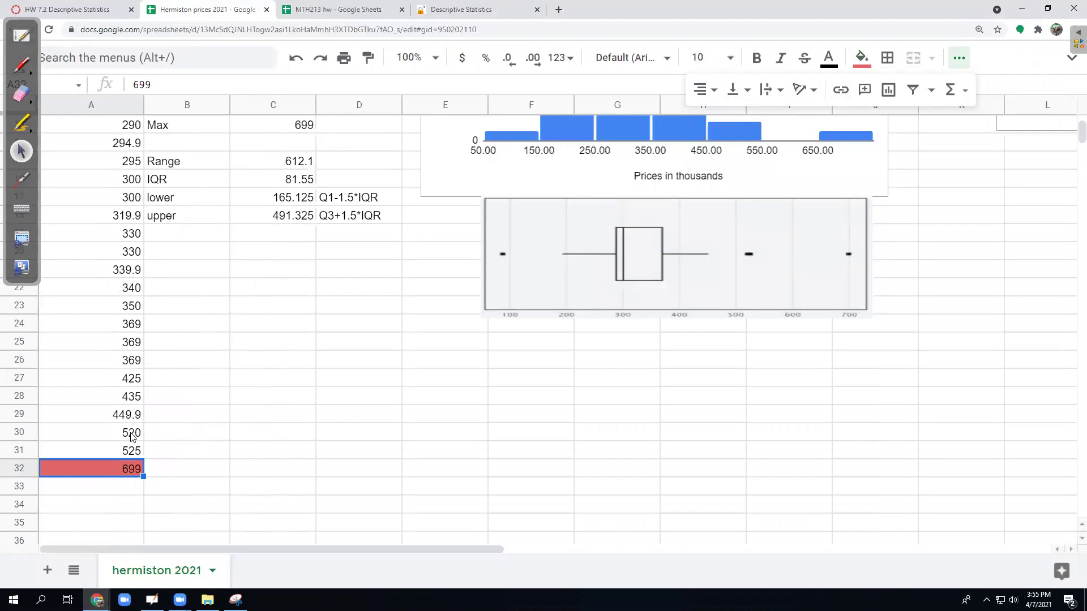
drag(127, 440, 131, 452)
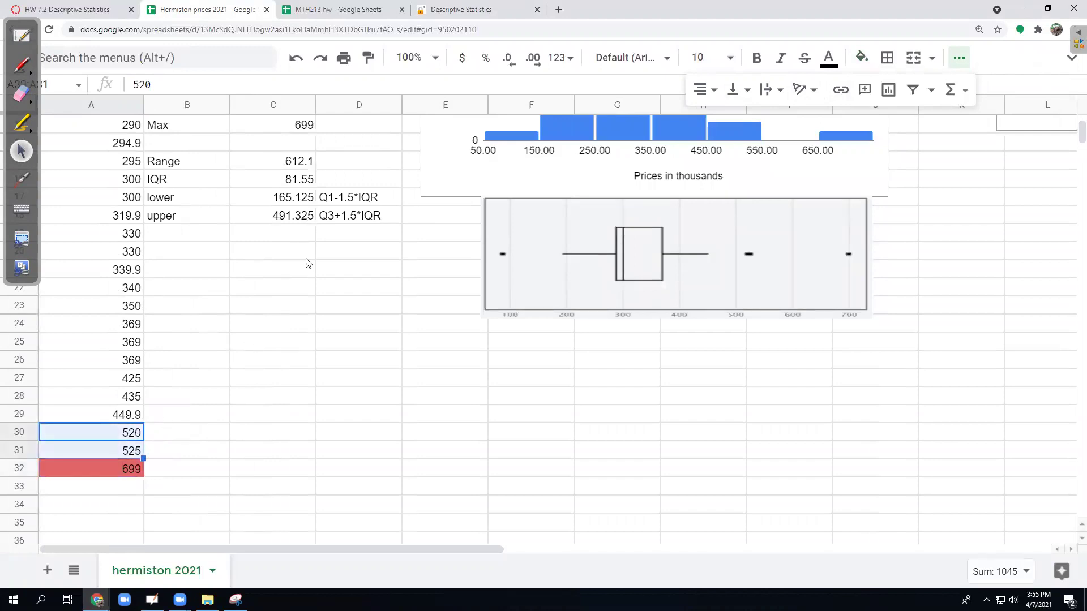
scroll(323, 233, up, 2)
scroll(327, 231, up, 1)
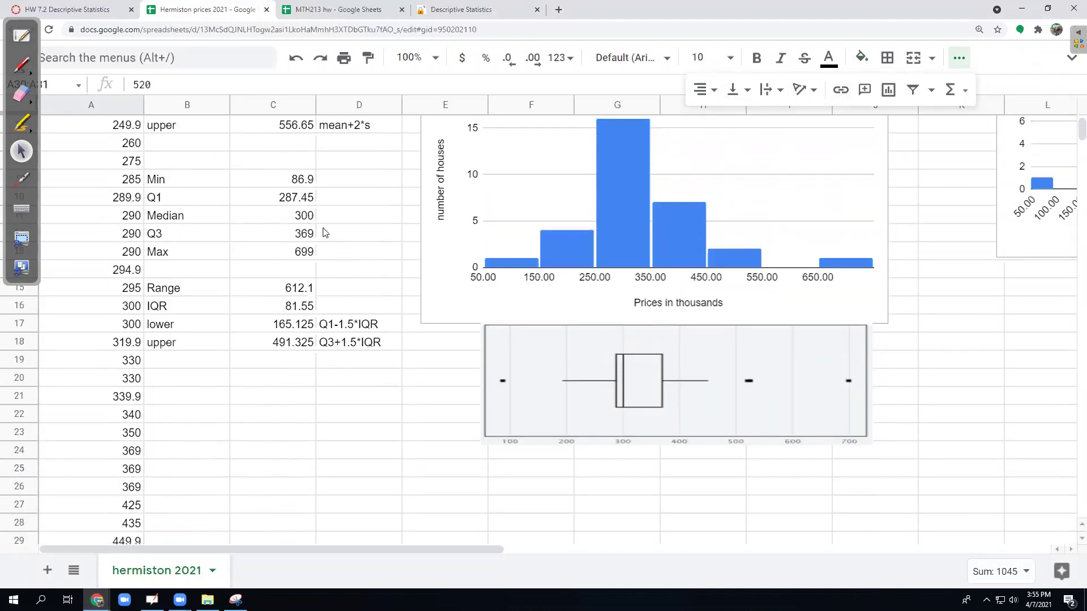
scroll(547, 177, down, 2)
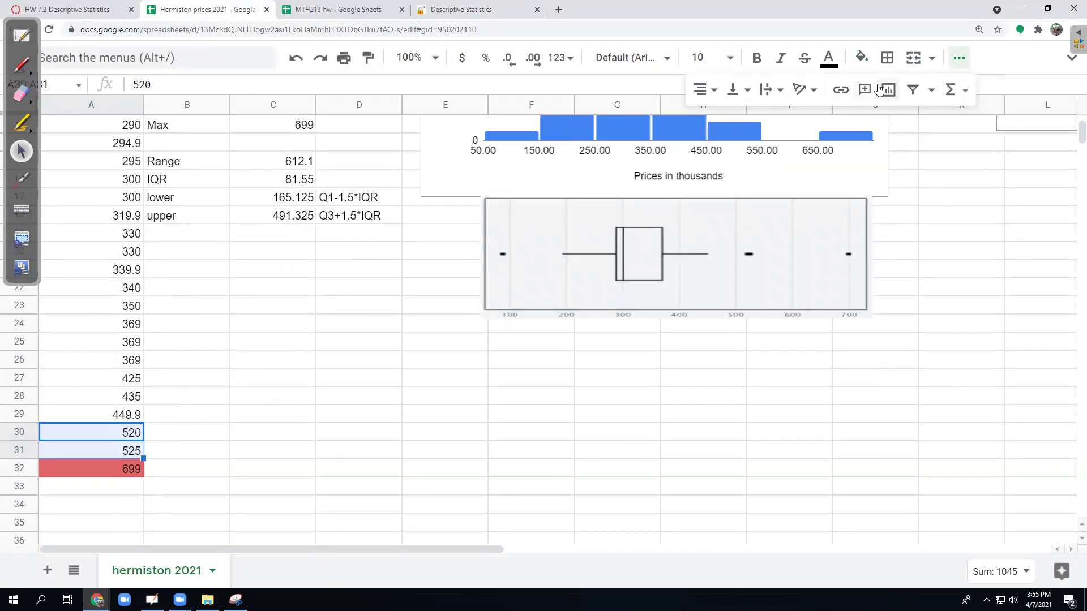
click(863, 64)
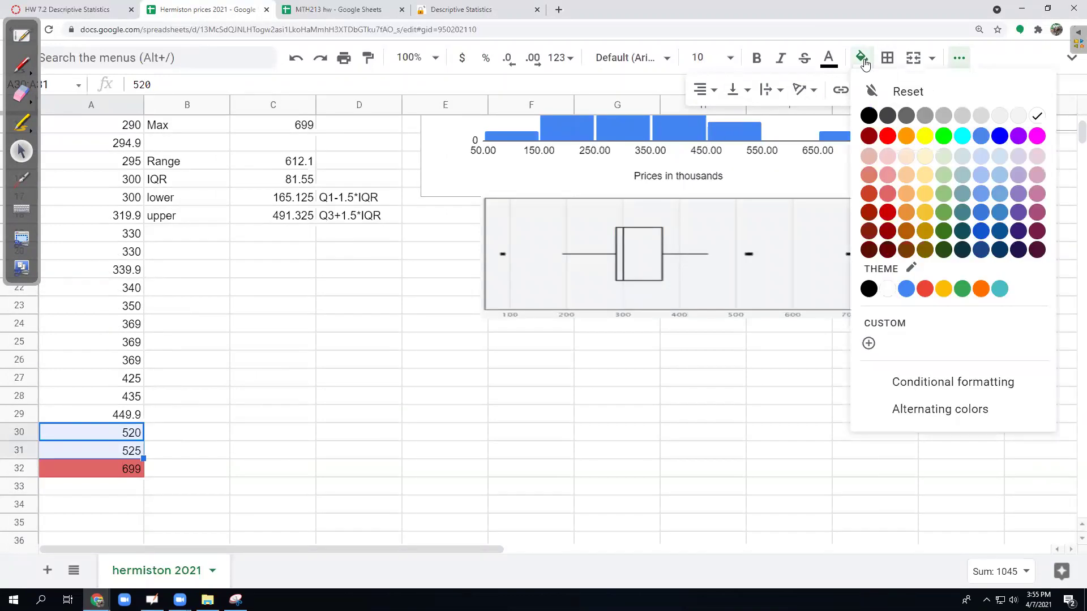
click(888, 163)
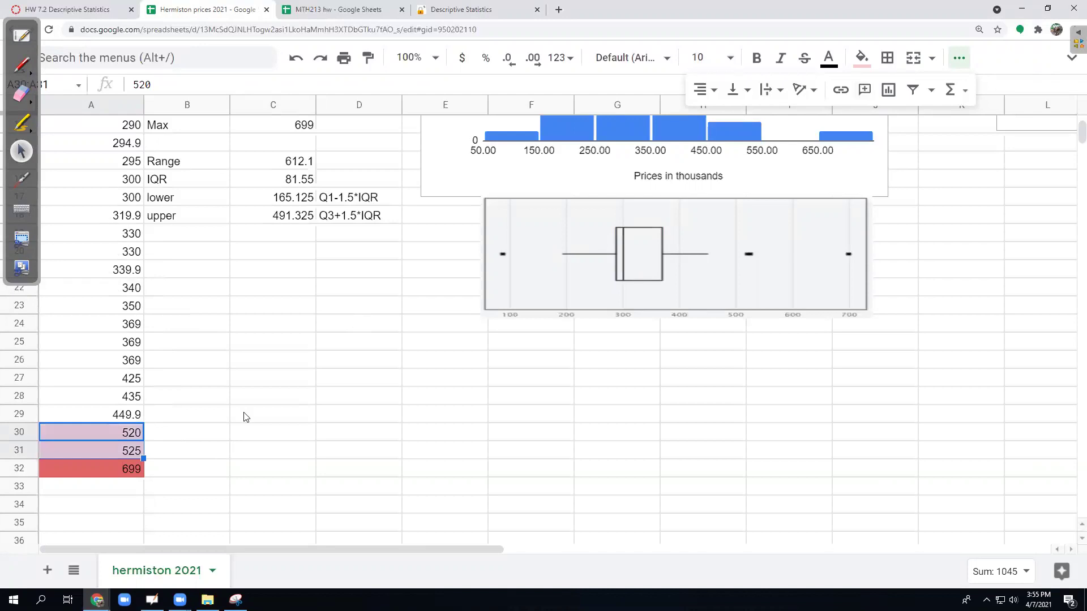
scroll(174, 456, up, 2)
scroll(174, 432, up, 2)
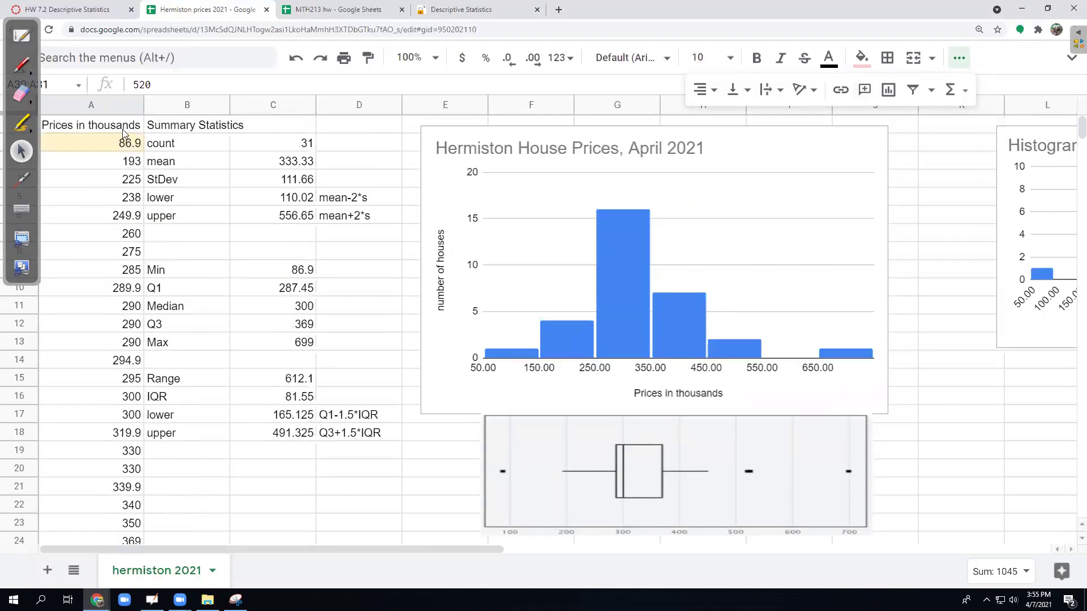
scroll(159, 367, down, 4)
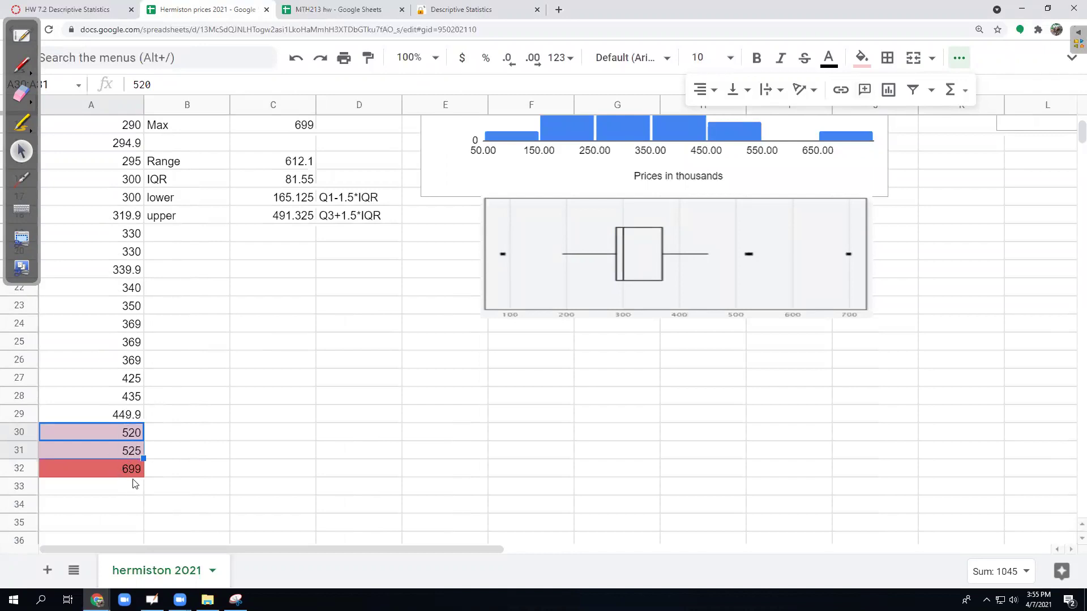
scroll(515, 400, up, 4)
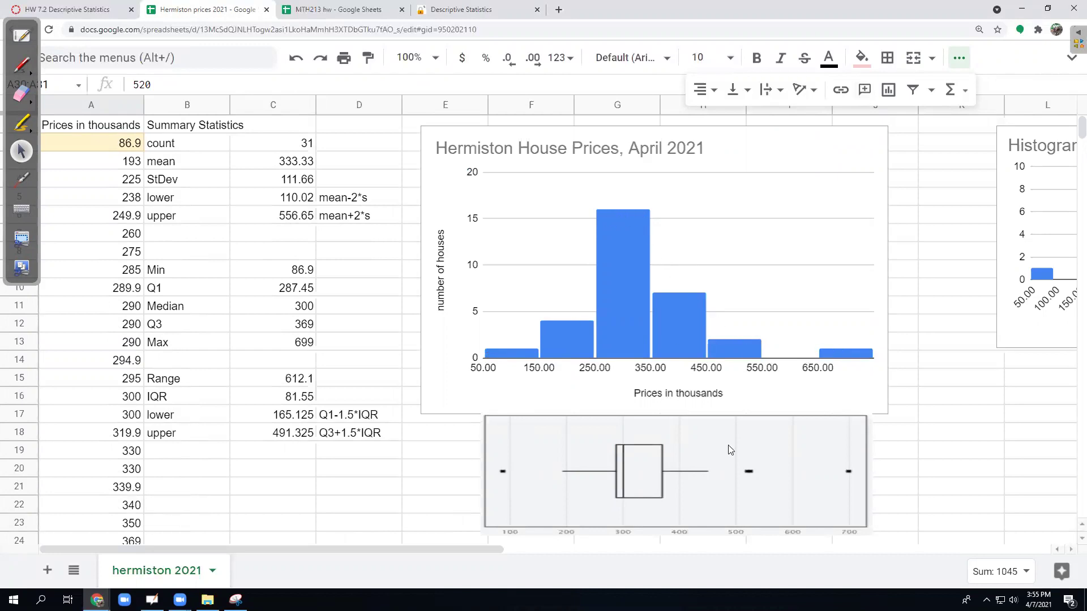
drag(441, 551, 614, 561)
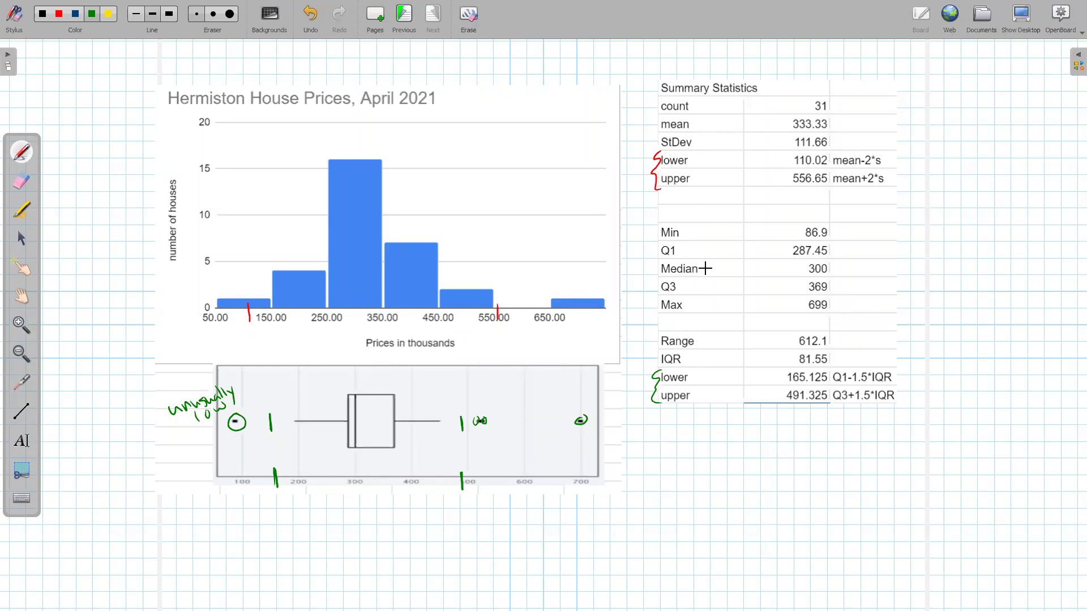
In green, circle Median in the summary table, thicken the tick at 300 and mark it M
click(91, 14)
drag(691, 266, 700, 261)
drag(354, 303, 358, 336)
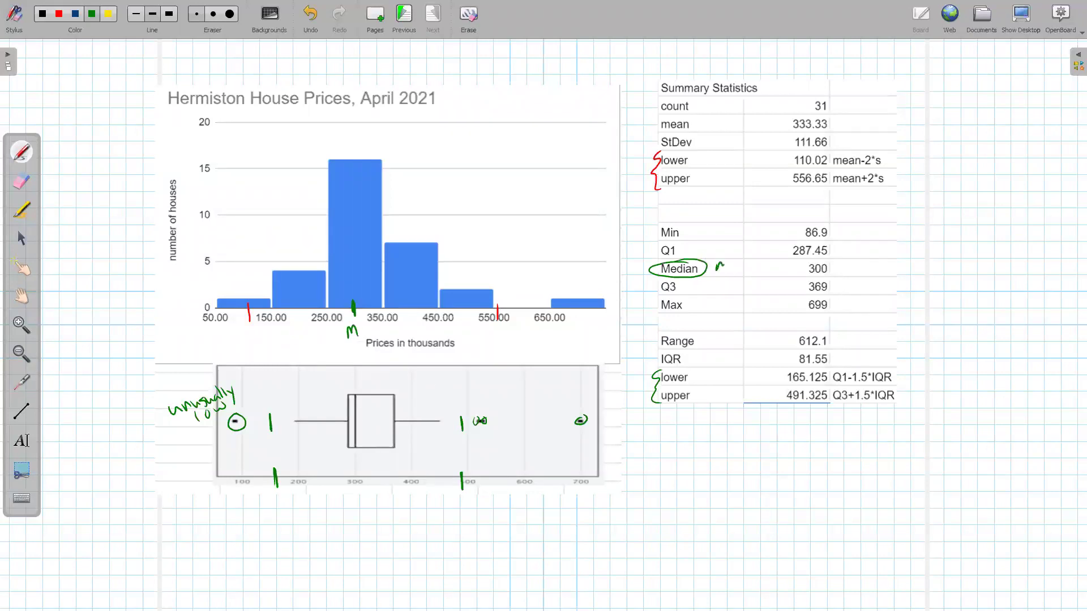
drag(728, 270, 730, 266)
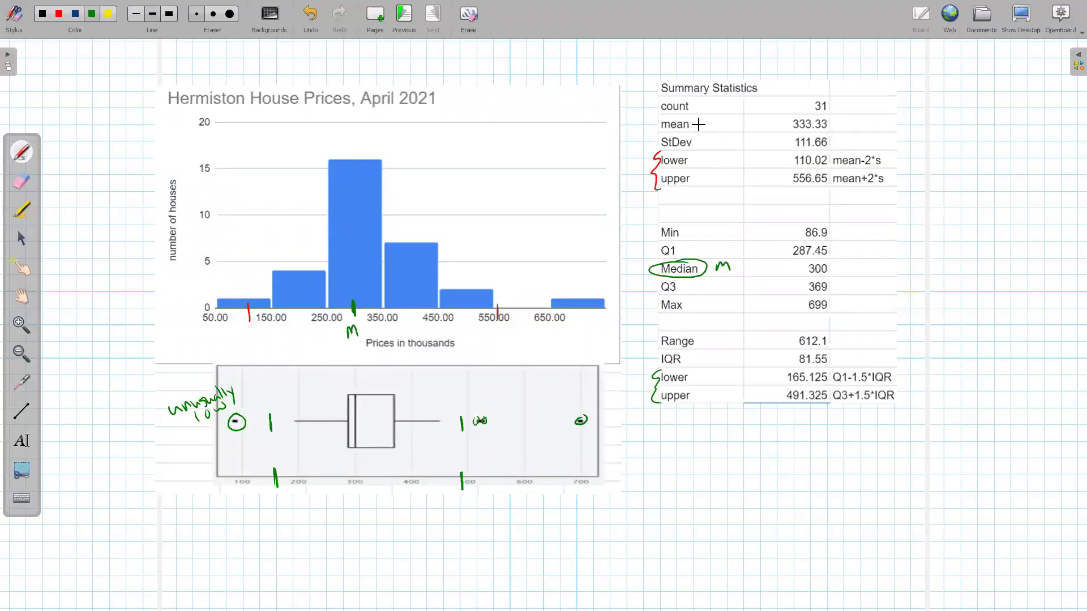
In red, turn the mean's x into x̄ on the table and axis, and circle the high bar near 650
click(59, 15)
drag(705, 115, 720, 116)
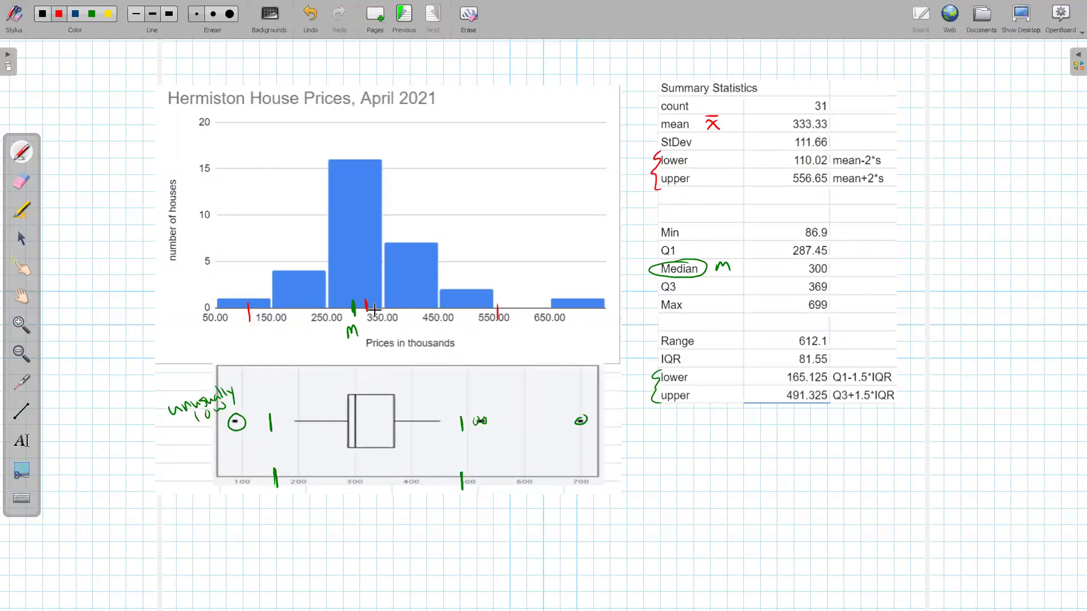
drag(371, 323, 383, 323)
drag(599, 292, 605, 291)
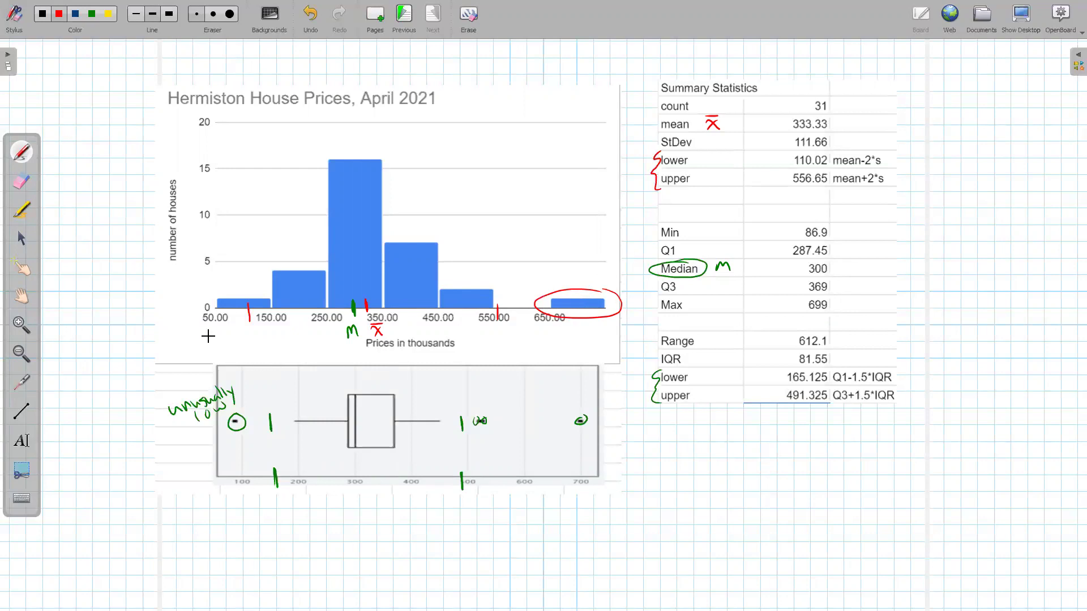
Draw a red brace under the price axis spanning the main cluster of bars, then pick green ink
mouse_move(213, 339)
mouse_down()
mouse_move(380, 349)
mouse_move(460, 333)
mouse_up()
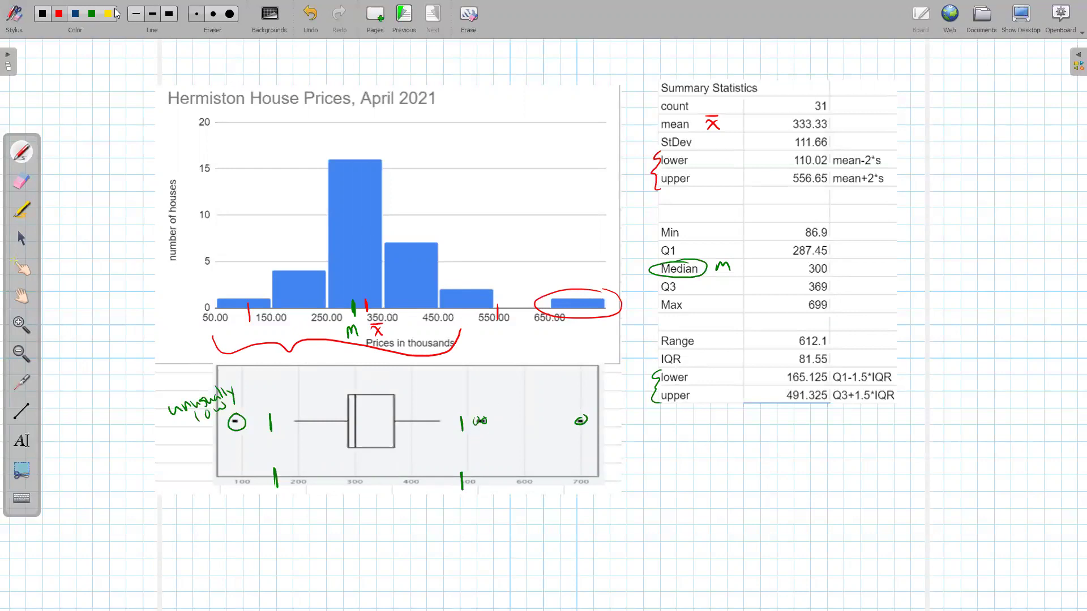
click(92, 15)
Handwrite in green 'The majority of houses for sale in Hermiston' below the table
mouse_move(645, 431)
mouse_down()
mouse_move(667, 429)
mouse_move(658, 444)
mouse_move(702, 436)
mouse_move(734, 453)
mouse_move(774, 433)
mouse_move(805, 440)
mouse_move(817, 457)
mouse_move(841, 446)
mouse_up()
mouse_move(849, 439)
mouse_down()
mouse_move(846, 427)
mouse_move(884, 441)
mouse_up()
mouse_move(891, 428)
mouse_down()
mouse_move(944, 438)
mouse_move(983, 423)
mouse_move(1067, 436)
mouse_up()
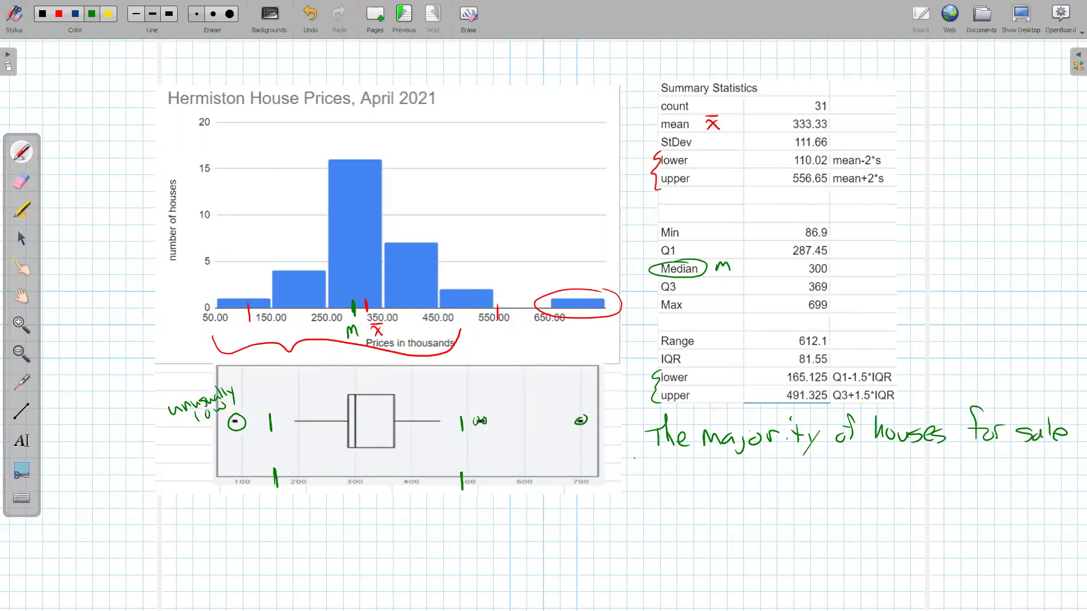
drag(635, 466, 711, 468)
mouse_move(714, 468)
mouse_down()
mouse_move(735, 470)
mouse_move(686, 469)
mouse_move(775, 472)
mouse_up()
drag(787, 464, 1017, 467)
Finish the sentence 'between $110 thousand and $557 thousand' and extend the green brace from Q1 to Q3
mouse_move(633, 486)
mouse_down()
mouse_move(632, 501)
mouse_move(663, 489)
mouse_move(692, 502)
mouse_up()
drag(687, 491, 696, 492)
mouse_move(697, 477)
mouse_down()
mouse_move(697, 500)
mouse_move(723, 502)
mouse_move(760, 501)
mouse_move(764, 478)
mouse_up()
drag(625, 477, 623, 497)
mouse_move(789, 494)
mouse_down()
mouse_move(847, 500)
mouse_move(876, 483)
mouse_move(924, 485)
mouse_up()
drag(927, 481, 941, 492)
mouse_move(947, 489)
mouse_down()
mouse_move(1010, 495)
mouse_move(1008, 476)
mouse_up()
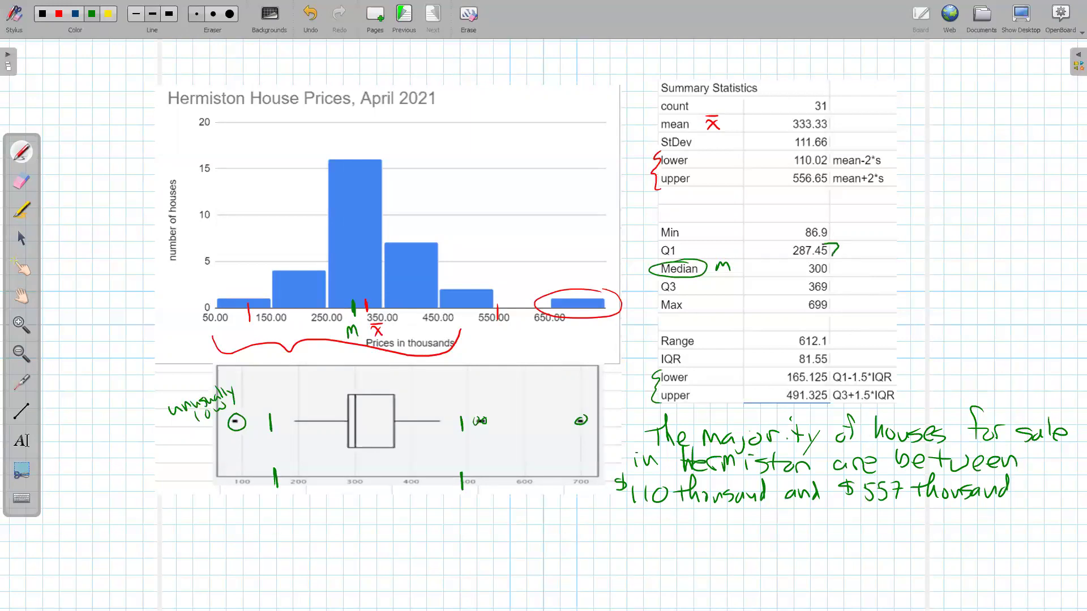
drag(830, 270, 822, 298)
drag(850, 261, 861, 266)
In red, mark Q1, draw a line from the low outlier to the box edge and label it 25%, undoing a stray stroke
click(56, 16)
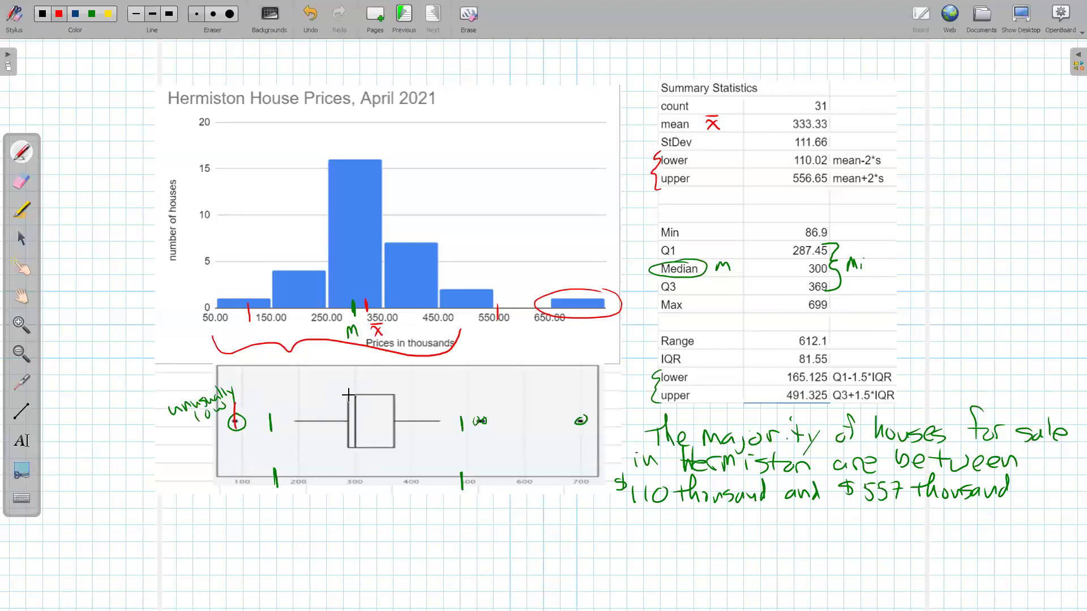
drag(348, 391, 347, 410)
drag(235, 405, 336, 403)
drag(258, 386, 268, 394)
drag(271, 383, 353, 394)
key(ctrl+z)
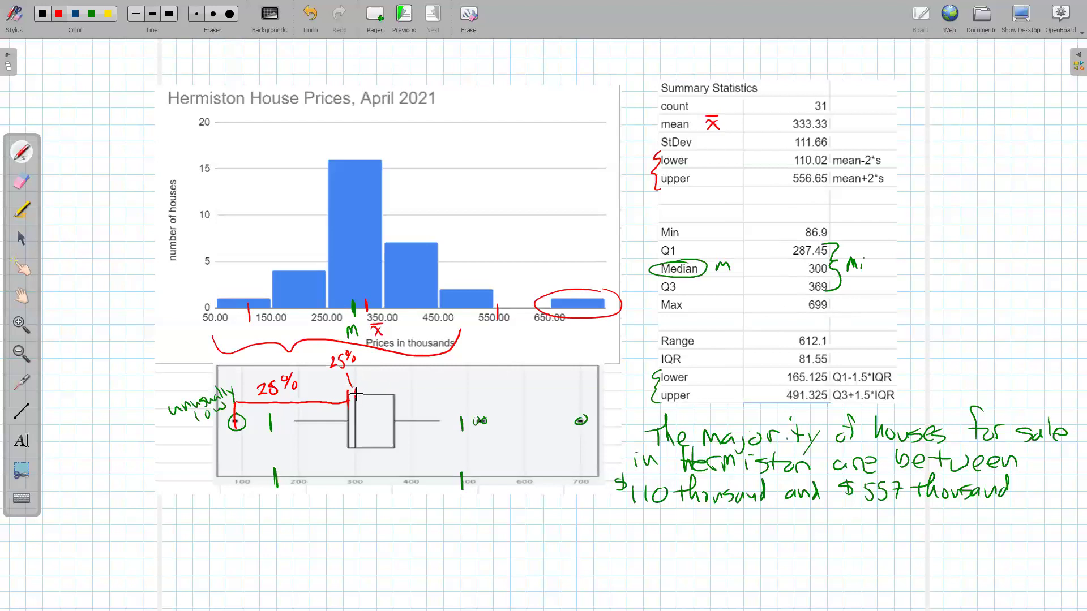
Extend red lines across the box and toward the maximum, labelling each quarter 25%
drag(370, 395, 393, 393)
drag(406, 368, 405, 381)
drag(395, 396, 582, 401)
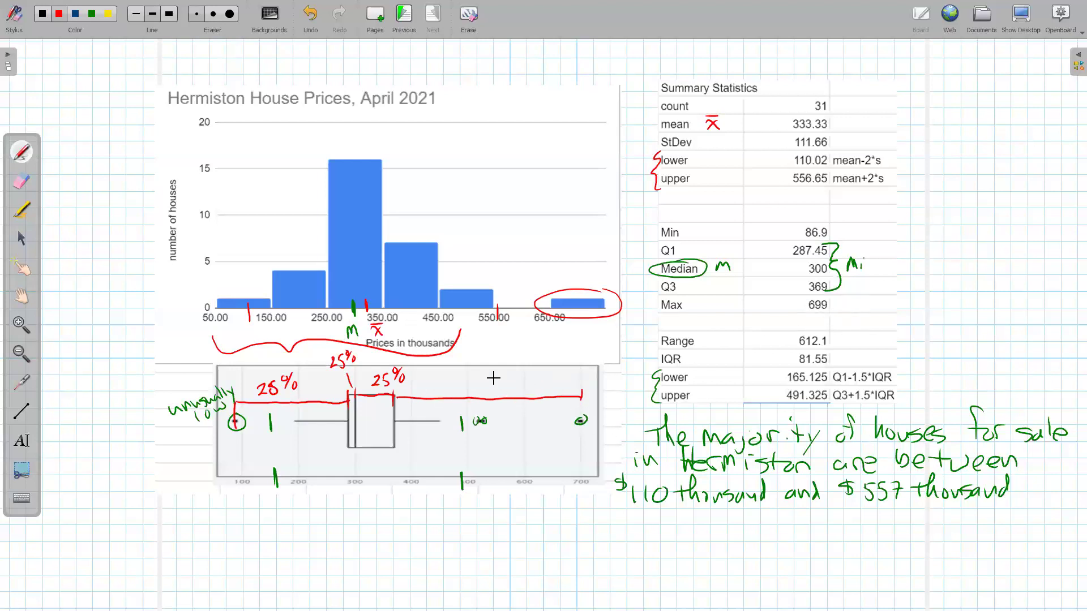
drag(467, 382, 507, 391)
Redo the label in green so it reads 'middle 50%' beside the Q1–Q3 brace
key(ctrl+z)
click(90, 13)
mouse_move(868, 262)
mouse_down()
mouse_move(864, 270)
mouse_move(890, 272)
mouse_move(931, 256)
mouse_up()
mouse_move(919, 260)
mouse_down()
mouse_move(914, 277)
mouse_move(943, 279)
mouse_up()
drag(946, 253, 960, 277)
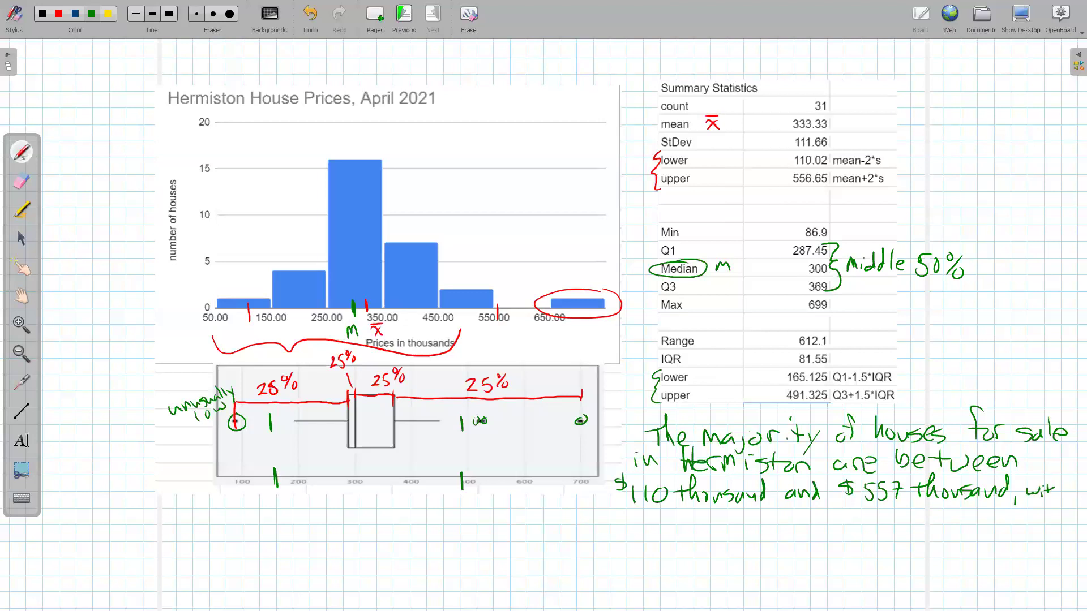
Continue the conclusion with ', with The middle 50% between' on the next line
drag(1053, 491, 1063, 489)
drag(606, 515, 630, 514)
mouse_move(627, 504)
mouse_down()
mouse_move(629, 529)
mouse_move(750, 529)
mouse_move(764, 518)
mouse_up()
mouse_move(786, 508)
mouse_down()
mouse_move(779, 530)
mouse_move(847, 522)
mouse_up()
drag(851, 521, 878, 517)
drag(876, 513, 940, 525)
Circle Q1 287.45 and Q3 369 in the table and write the range $287K and $369K
mouse_move(823, 243)
mouse_down()
mouse_move(784, 251)
mouse_move(839, 248)
mouse_up()
drag(816, 283, 839, 290)
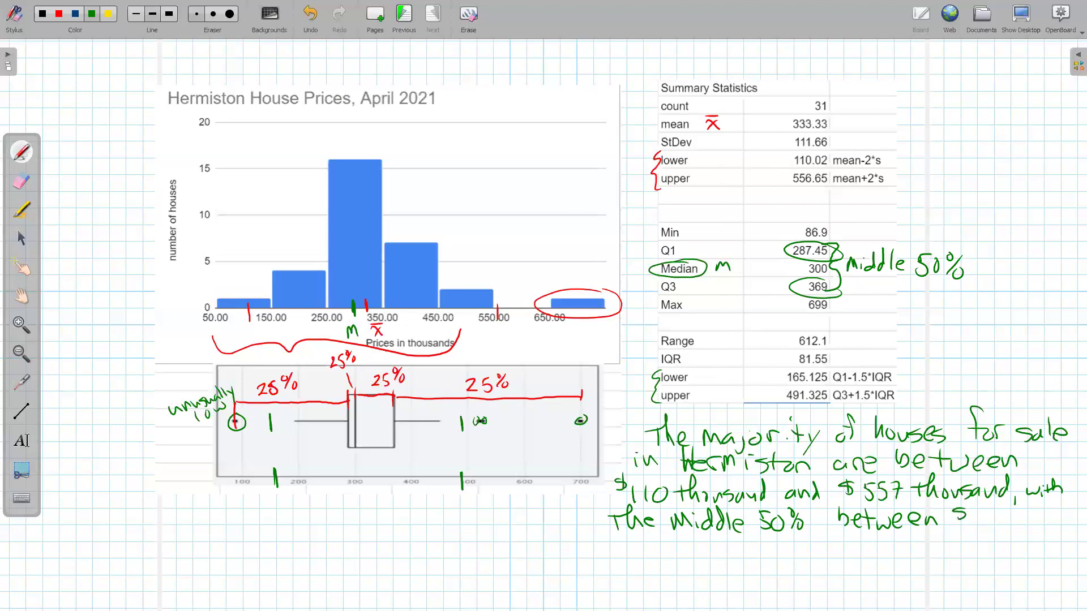
mouse_move(961, 506)
mouse_down()
mouse_move(961, 526)
mouse_move(986, 527)
mouse_up()
mouse_move(998, 509)
mouse_down()
mouse_move(1005, 526)
mouse_move(1012, 511)
mouse_up()
mouse_move(645, 546)
mouse_down()
mouse_move(663, 540)
mouse_move(664, 555)
mouse_move(679, 551)
mouse_up()
mouse_move(699, 540)
mouse_down()
mouse_move(711, 555)
mouse_move(782, 535)
mouse_up()
click(747, 549)
mouse_move(775, 537)
mouse_down()
mouse_move(774, 551)
mouse_move(813, 554)
mouse_up()
Write 'The average house price is ~$300.' and add a new blank page
mouse_move(837, 543)
mouse_down()
mouse_move(827, 552)
mouse_move(859, 548)
mouse_up()
mouse_move(859, 540)
mouse_down()
mouse_move(895, 552)
mouse_move(888, 564)
mouse_move(923, 552)
mouse_up()
drag(925, 543, 948, 549)
drag(956, 540, 955, 540)
drag(961, 538, 1010, 555)
drag(1010, 535, 1062, 547)
drag(634, 565, 621, 575)
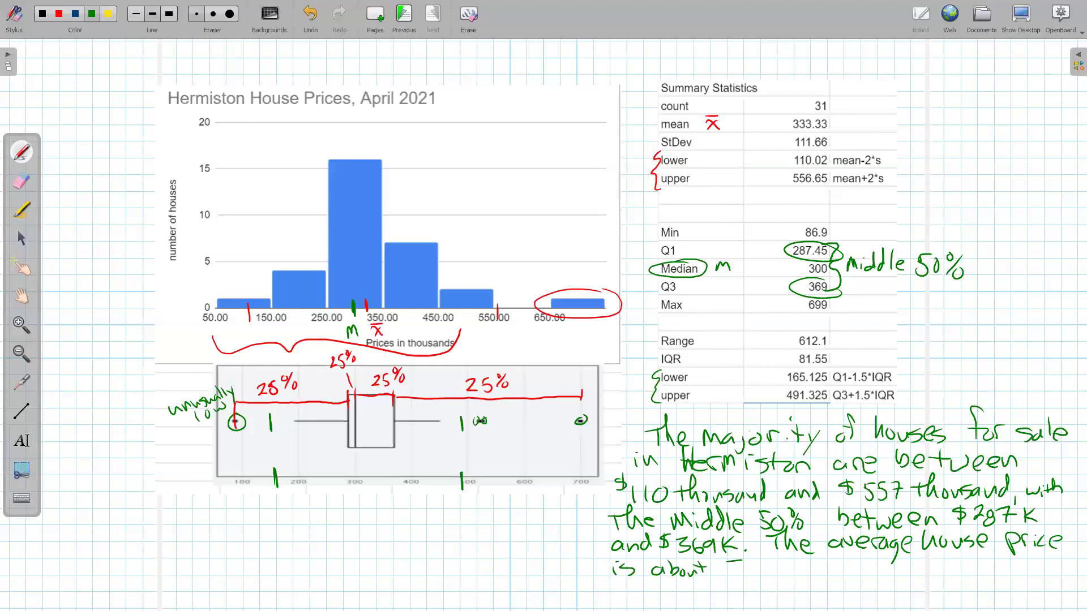
mouse_move(731, 562)
mouse_down()
mouse_move(731, 577)
mouse_move(752, 564)
mouse_up()
mouse_move(769, 564)
mouse_down()
mouse_move(768, 577)
mouse_move(713, 576)
mouse_move(788, 573)
mouse_up()
click(774, 574)
click(377, 14)
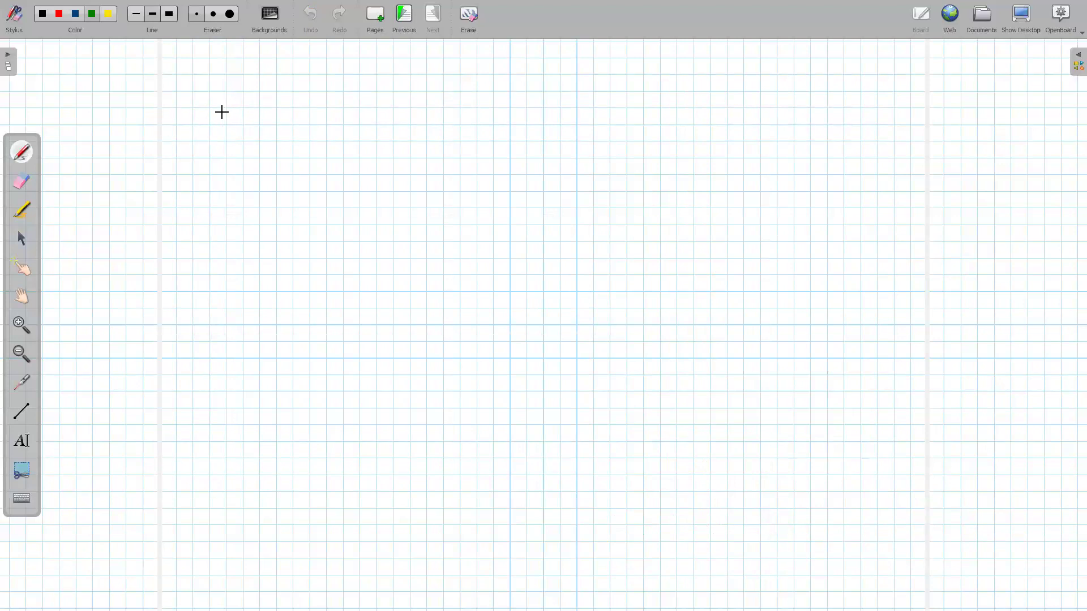
List five house prices (four of 200K and one 600K) with an arrow pointing at the middle value as median
mouse_move(214, 111)
mouse_down()
mouse_move(229, 126)
mouse_move(240, 110)
mouse_move(277, 119)
mouse_up()
drag(274, 108, 274, 121)
mouse_move(211, 148)
mouse_down()
mouse_move(210, 167)
mouse_move(226, 166)
mouse_up()
drag(239, 148, 276, 161)
mouse_move(211, 182)
mouse_down()
mouse_move(223, 200)
mouse_move(256, 184)
mouse_move(286, 195)
mouse_up()
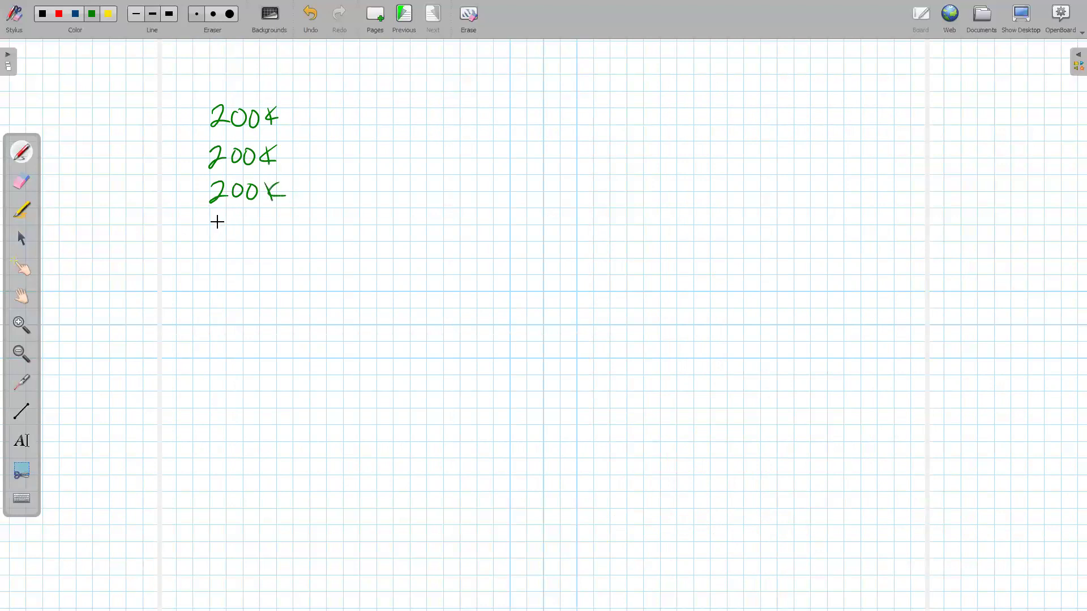
mouse_move(212, 222)
mouse_down()
mouse_move(224, 237)
mouse_move(240, 221)
mouse_move(284, 227)
mouse_up()
mouse_move(222, 253)
mouse_down()
mouse_move(215, 266)
mouse_move(259, 257)
mouse_move(273, 275)
mouse_up()
drag(284, 255, 290, 272)
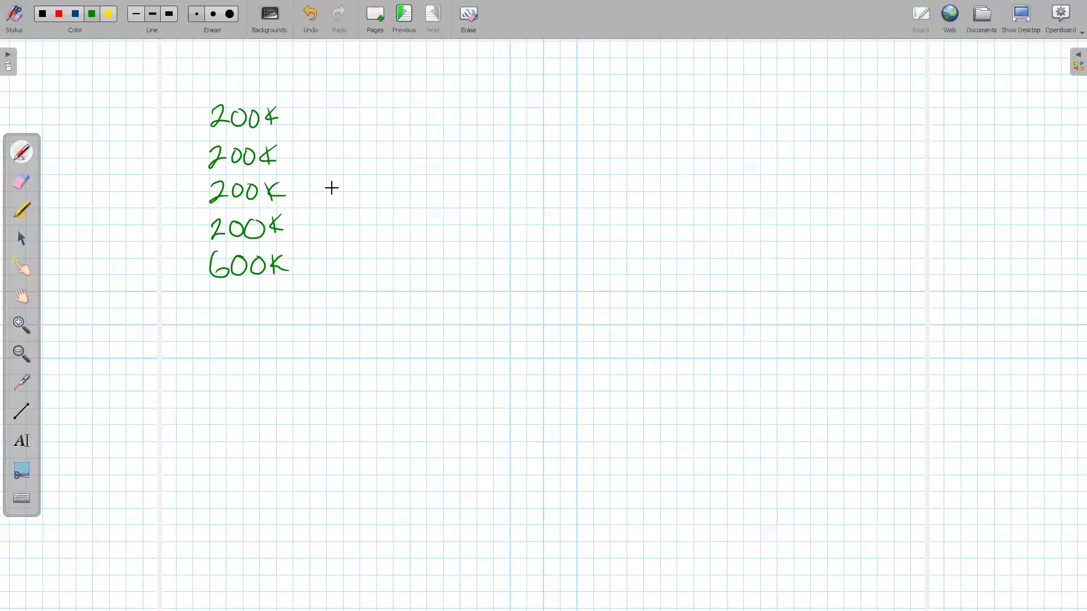
mouse_move(313, 182)
mouse_down()
mouse_move(315, 200)
mouse_move(397, 186)
mouse_move(441, 197)
mouse_up()
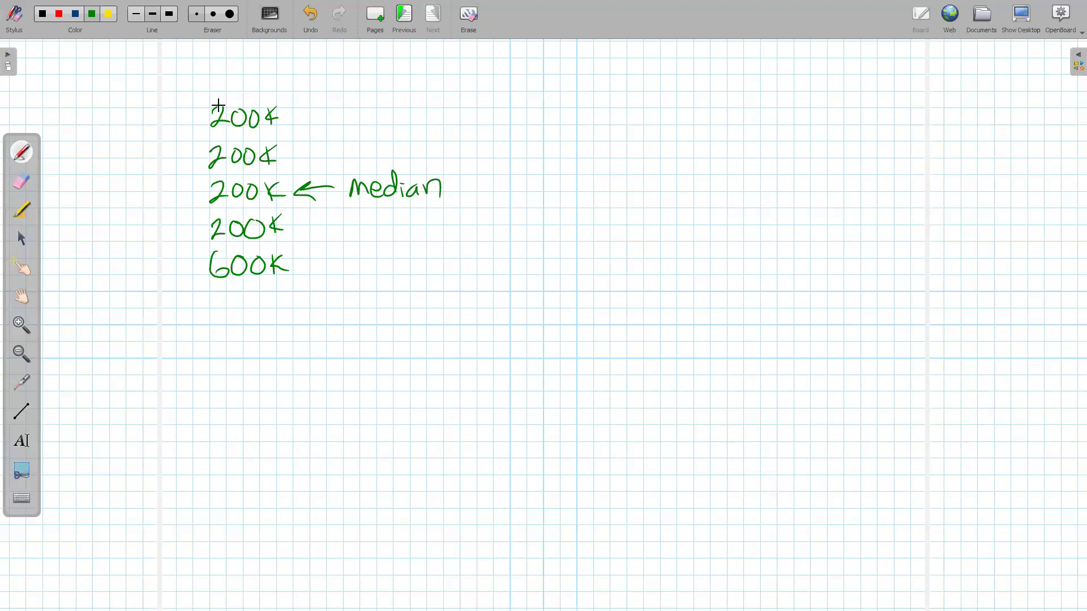
Write the total 1400K divided by 5 = 270K and label it mean
drag(207, 335, 259, 328)
key(ctrl+z)
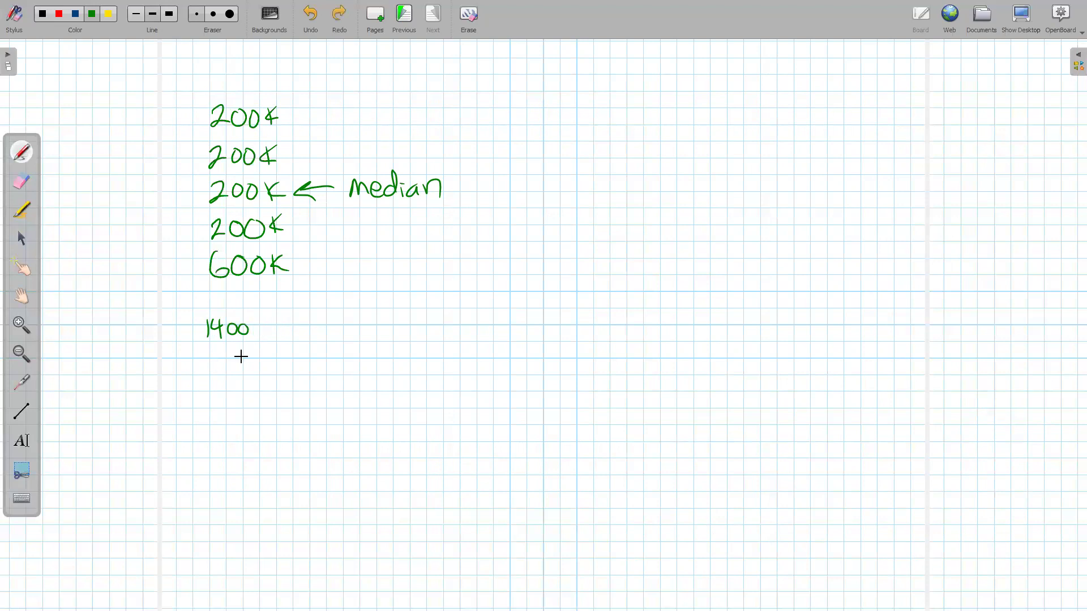
drag(265, 320, 266, 335)
drag(260, 329, 273, 323)
mouse_move(209, 343)
mouse_down()
mouse_move(258, 341)
mouse_move(227, 367)
mouse_up()
drag(299, 338, 309, 345)
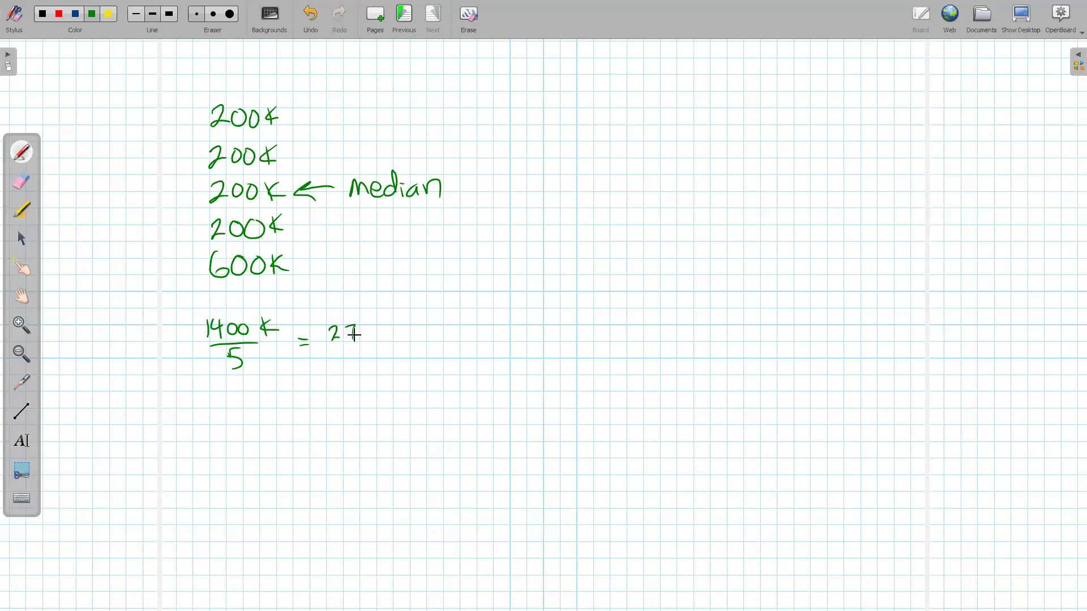
drag(355, 334, 352, 340)
drag(376, 329, 370, 331)
drag(387, 327, 386, 343)
drag(398, 328, 400, 343)
drag(425, 330, 483, 342)
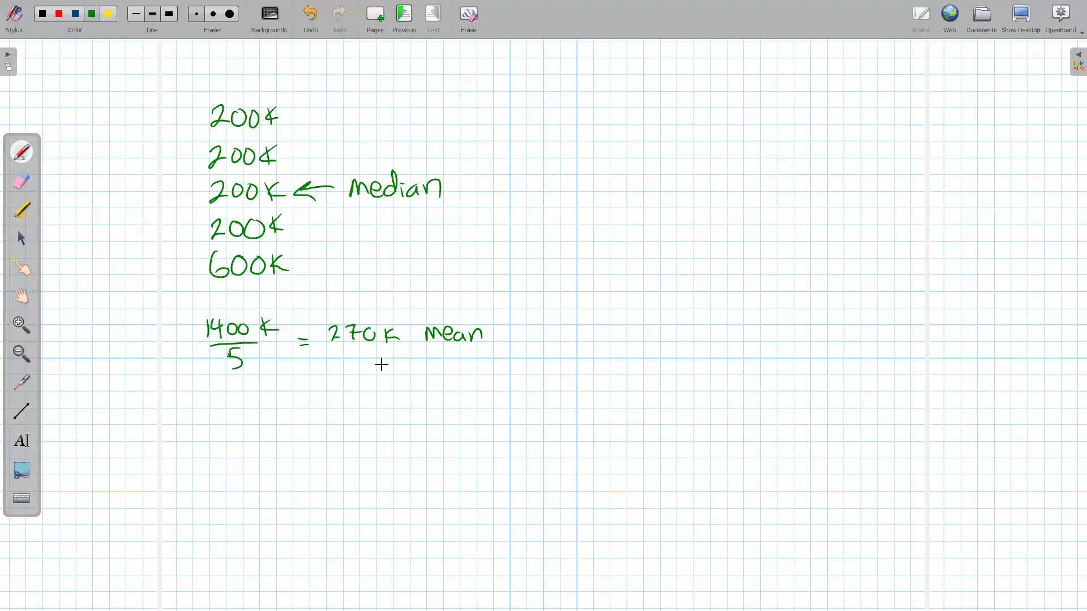
Double-underline the word median for emphasis, then go back to earlier board pages
click(352, 204)
drag(351, 204, 441, 204)
drag(377, 207, 426, 208)
drag(373, 207, 440, 204)
click(405, 15)
click(405, 15)
Step forward through the corn-mass page to the Hermiston House Prices page
click(437, 16)
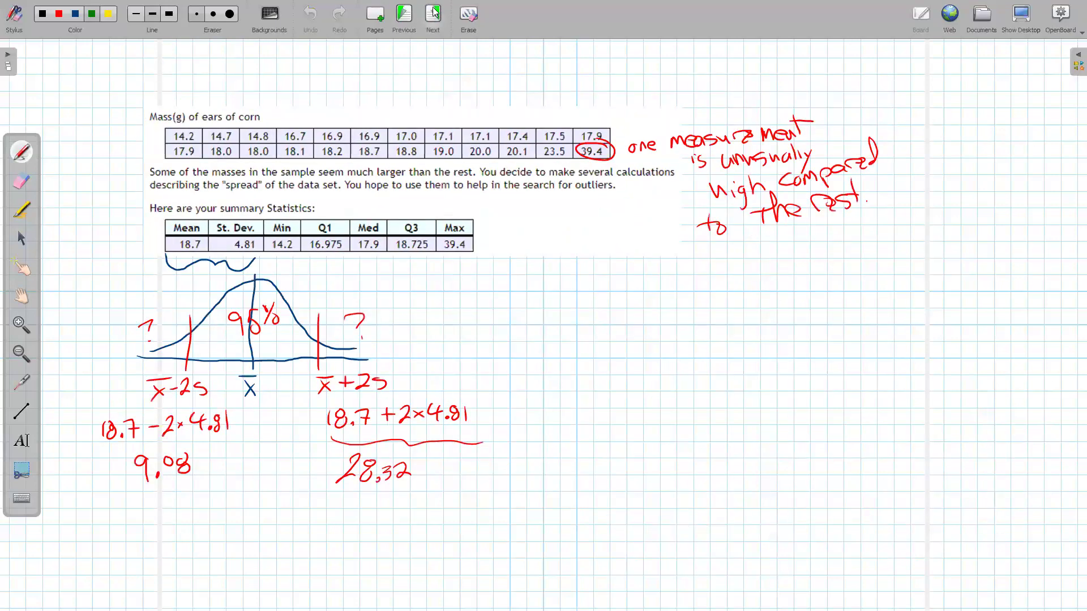
click(436, 16)
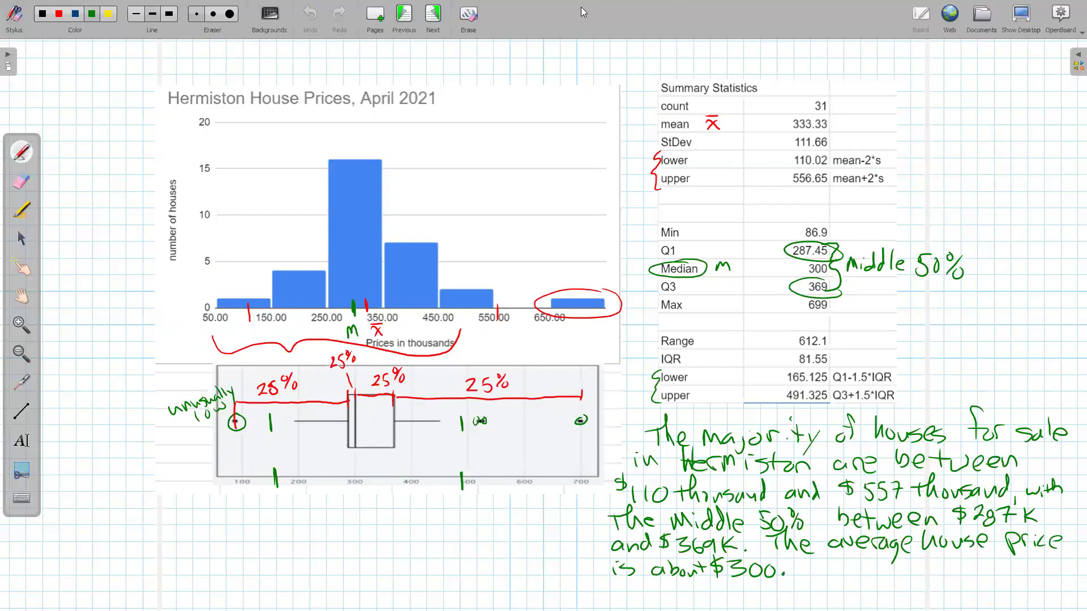
Leave the HW 7.2 assignment and return to the MTH213 course home page with its modules
click(1021, 16)
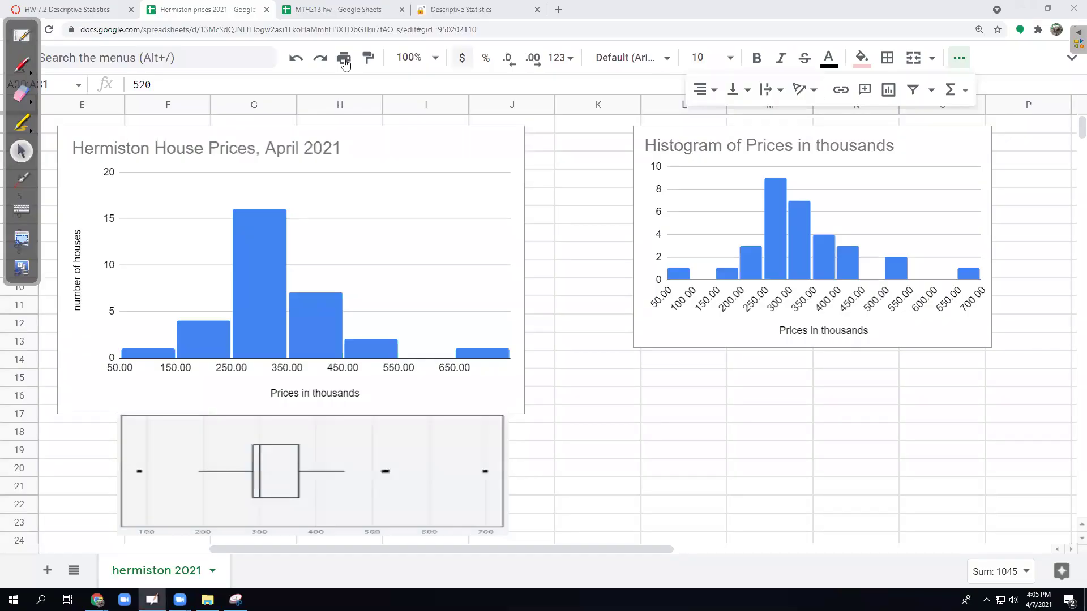
click(60, 10)
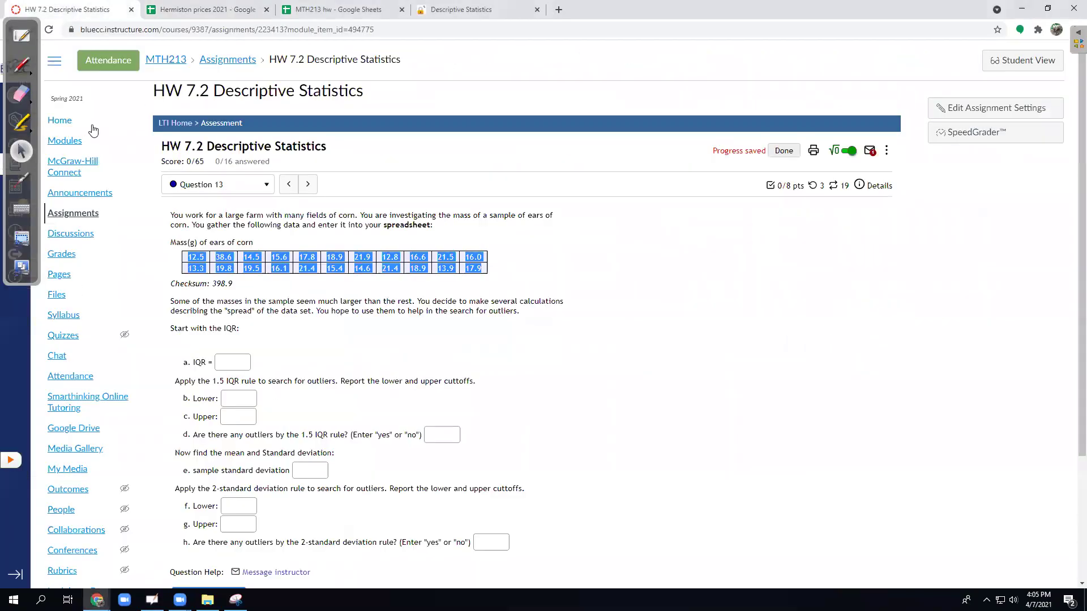
click(62, 124)
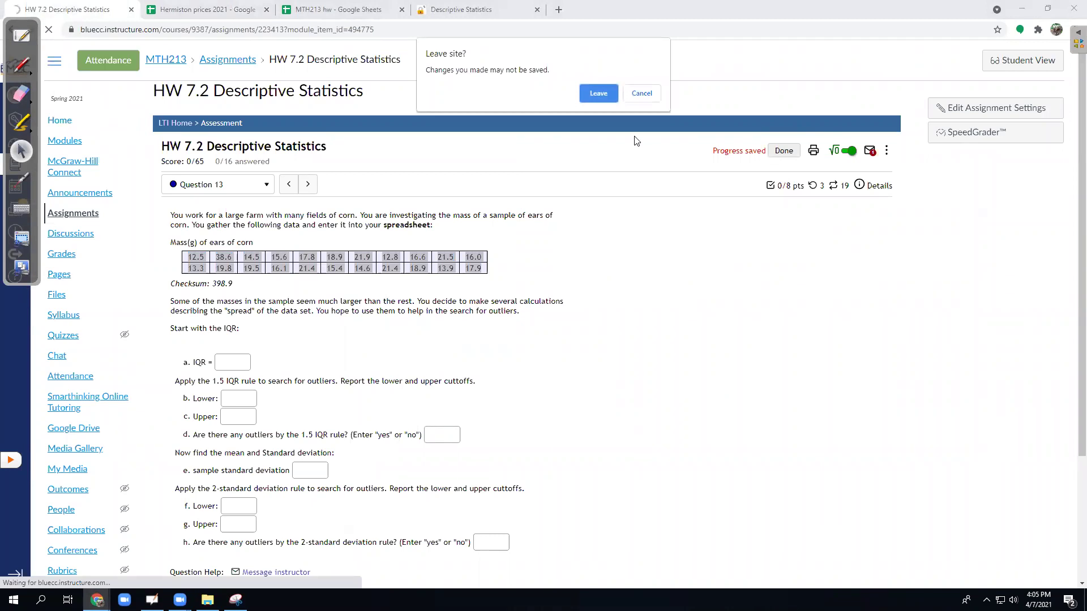
click(588, 95)
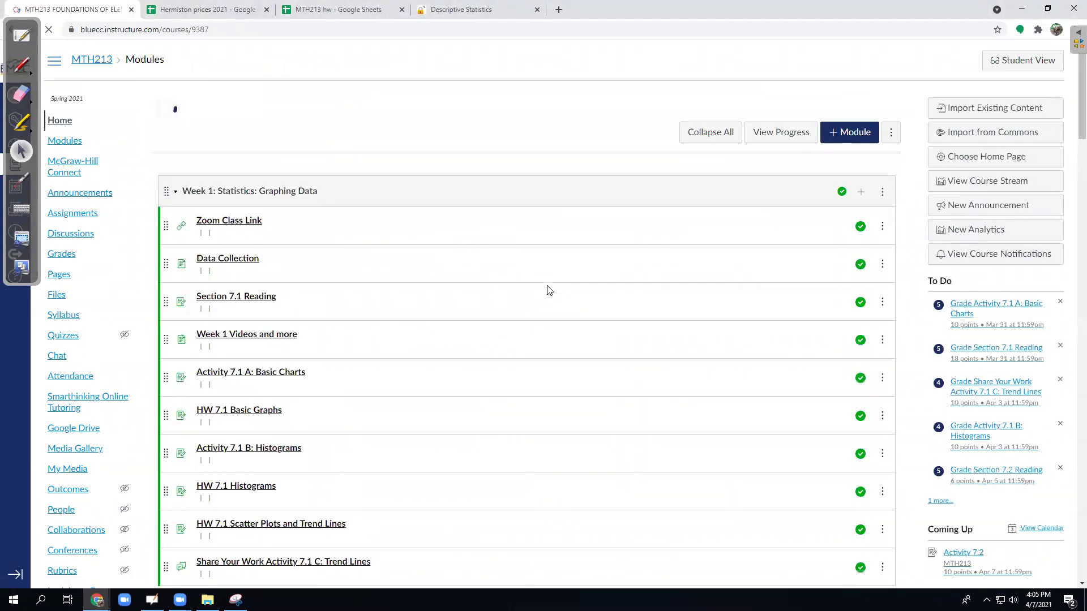
scroll(547, 290, down, 2)
scroll(546, 291, down, 3)
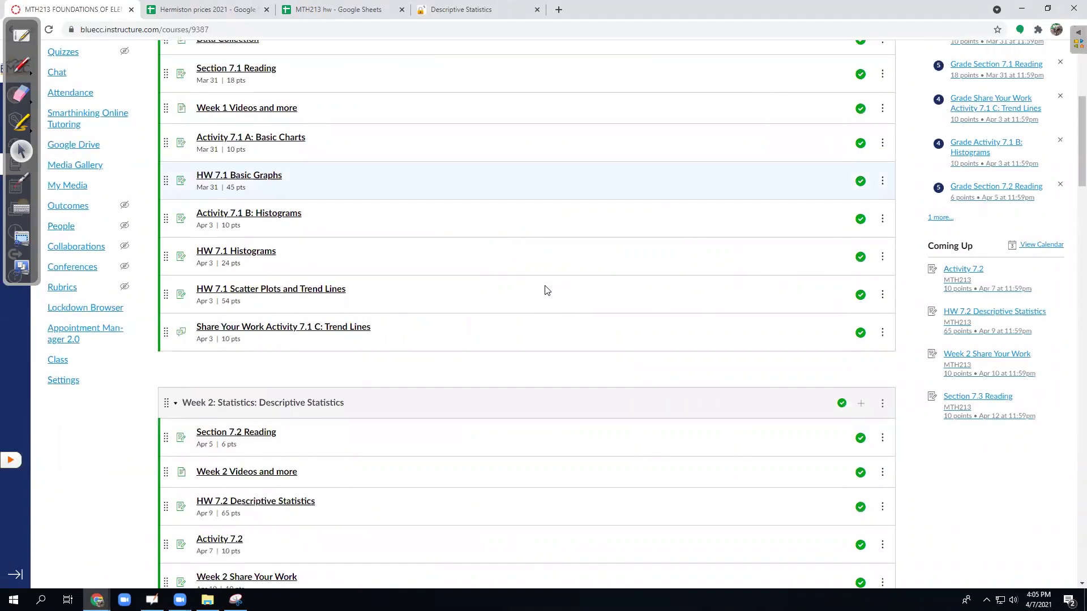
scroll(545, 290, down, 3)
scroll(546, 290, down, 1)
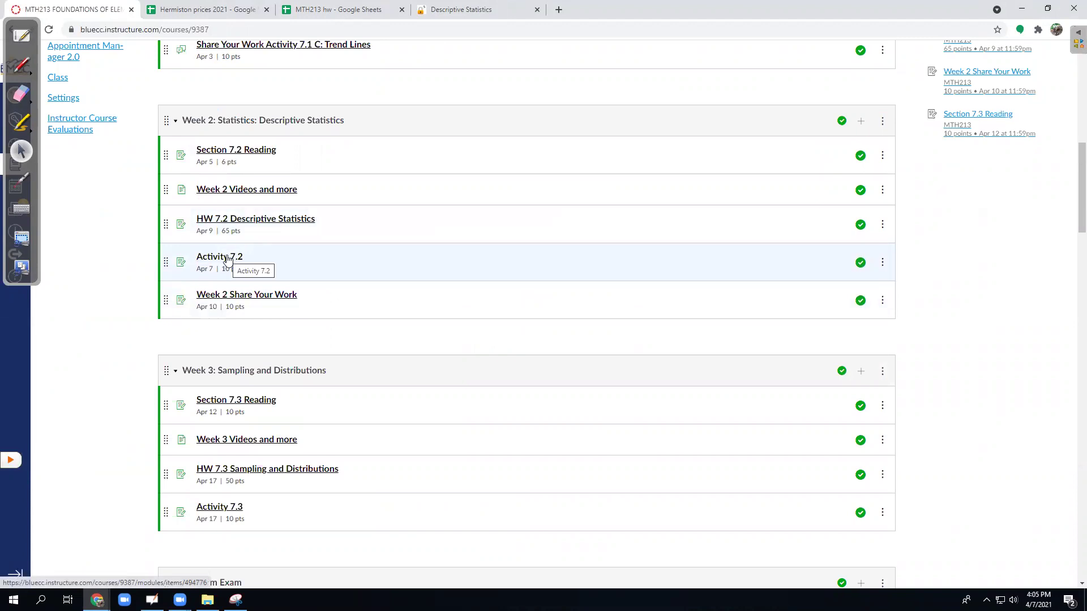
View the Activity 7.2 assignment and open its 2019 home prices spreadsheet in a new tab
click(227, 260)
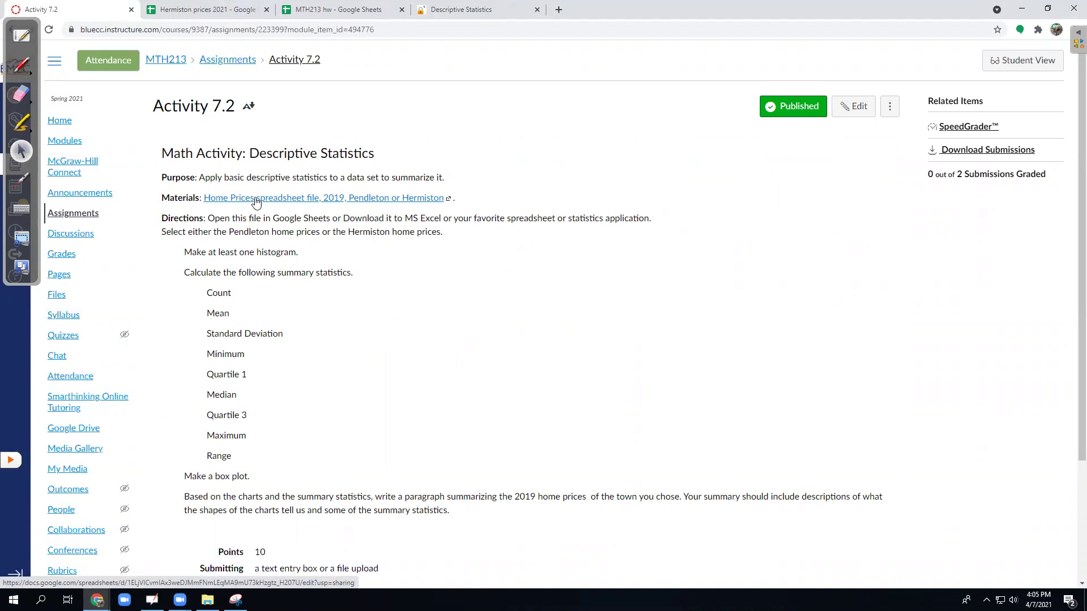
click(256, 198)
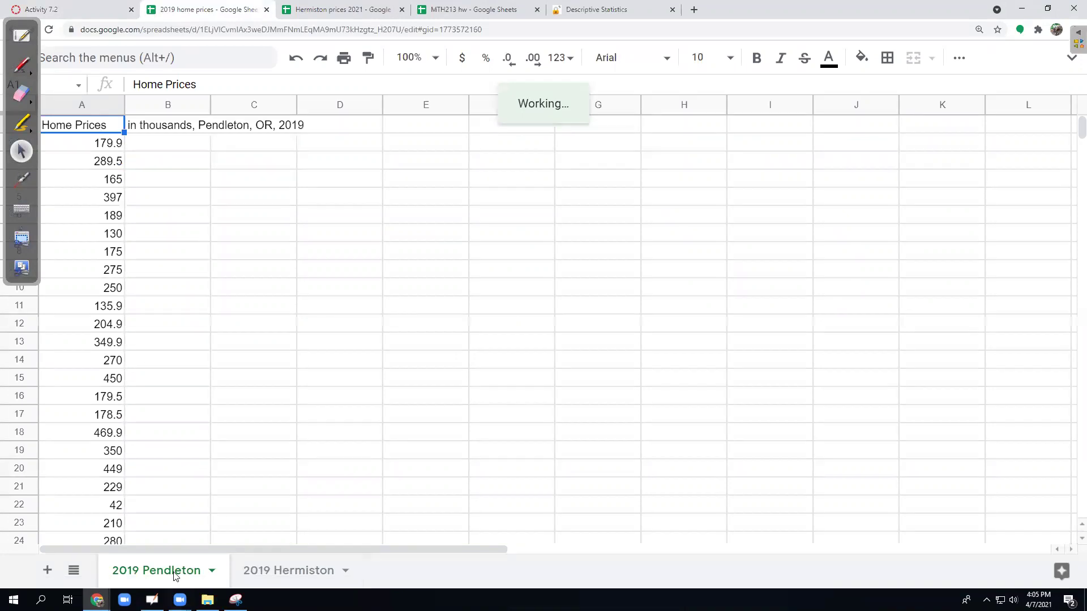
View the 2019 Hermiston prices sheet, then return to the Activity 7.2 assignment
click(302, 575)
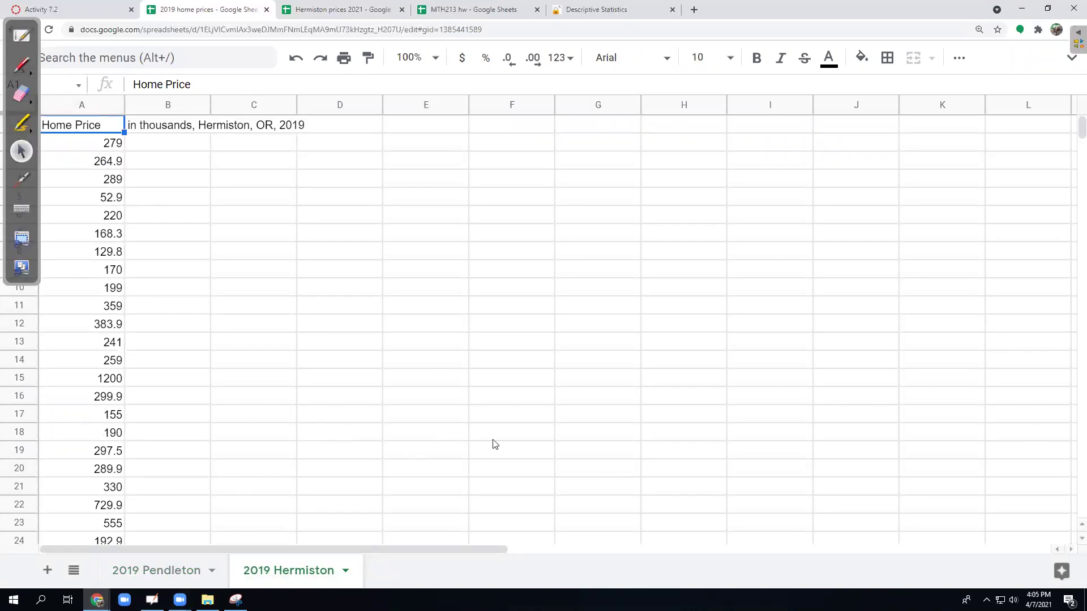
click(90, 13)
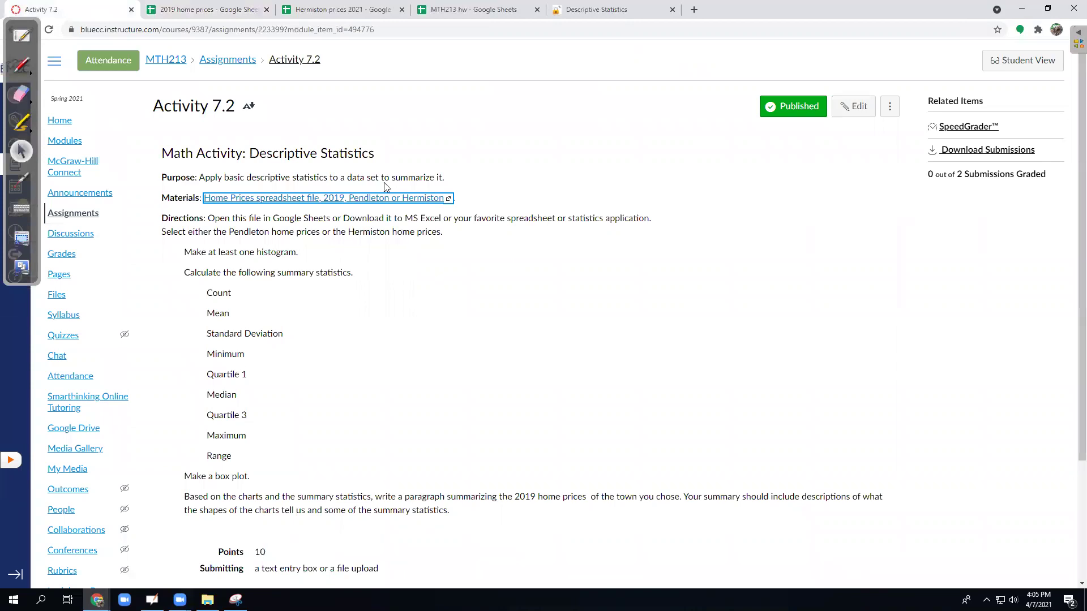
Flip between the assignment, Hermiston 2021 prices and StatKey, selecting the house prices histogram chart
click(353, 10)
mouse_move(303, 552)
mouse_down()
mouse_move(181, 540)
mouse_move(140, 550)
mouse_up()
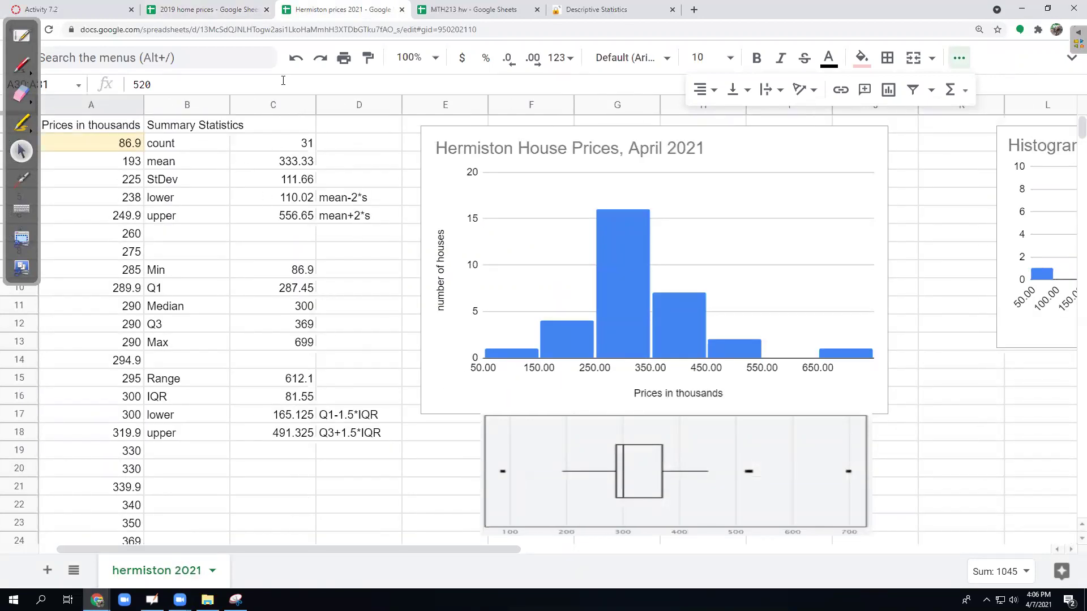
click(93, 14)
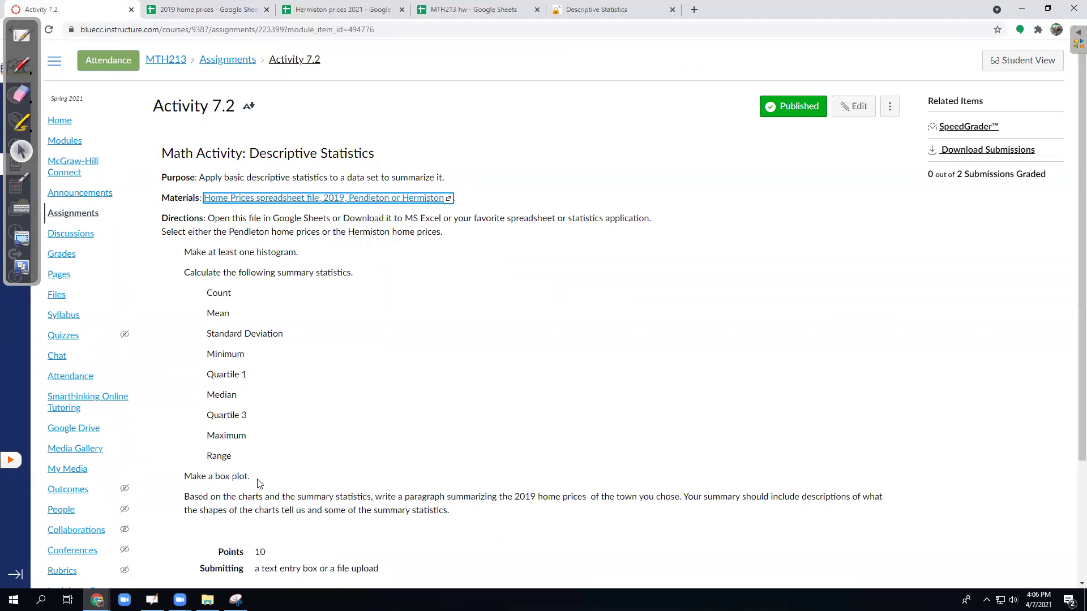
click(594, 11)
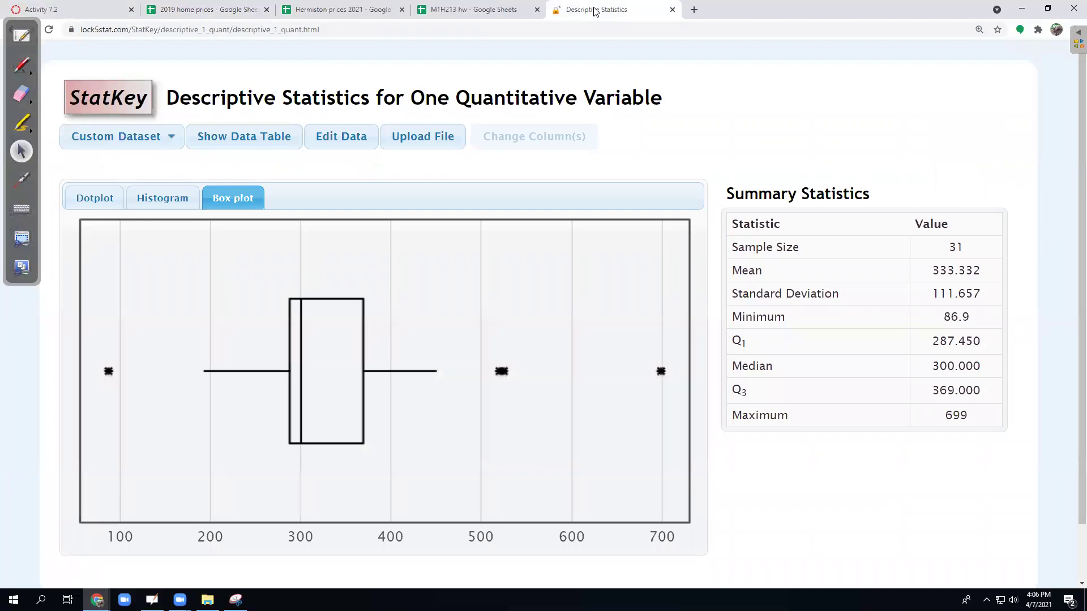
click(69, 10)
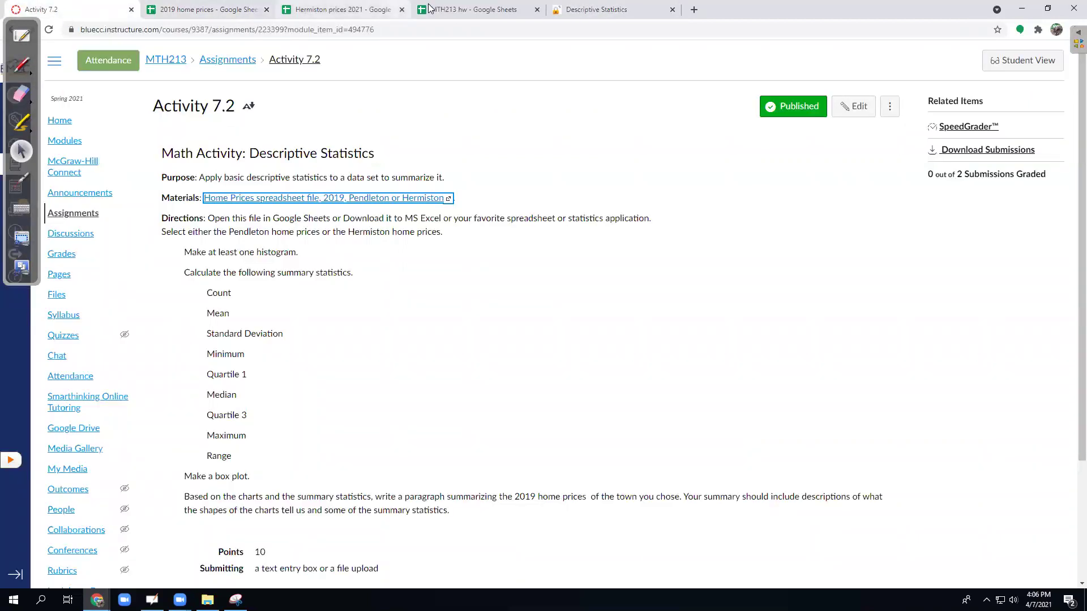
click(336, 11)
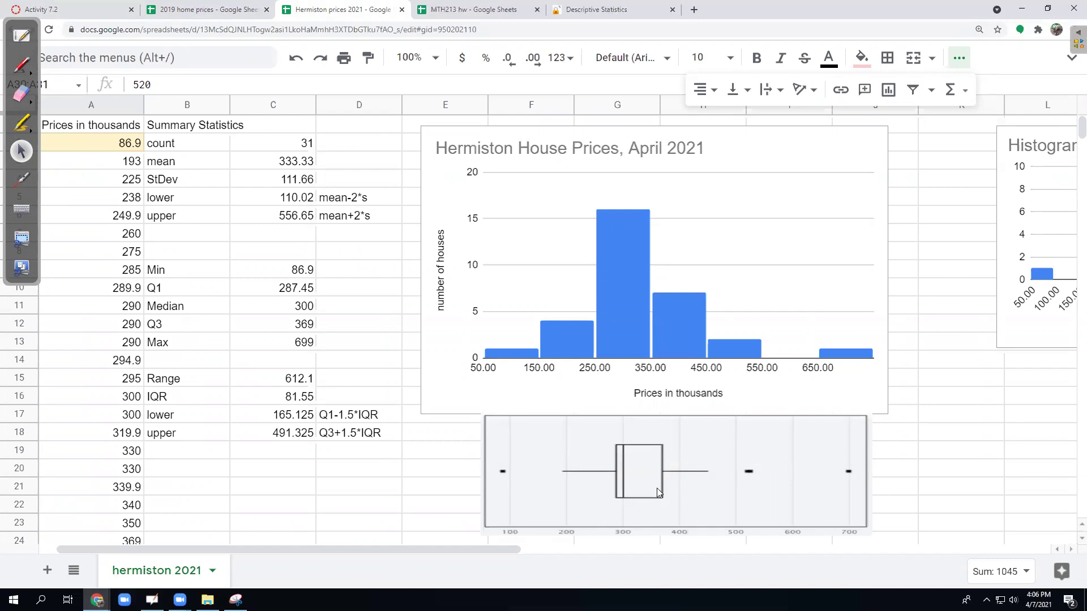
click(710, 164)
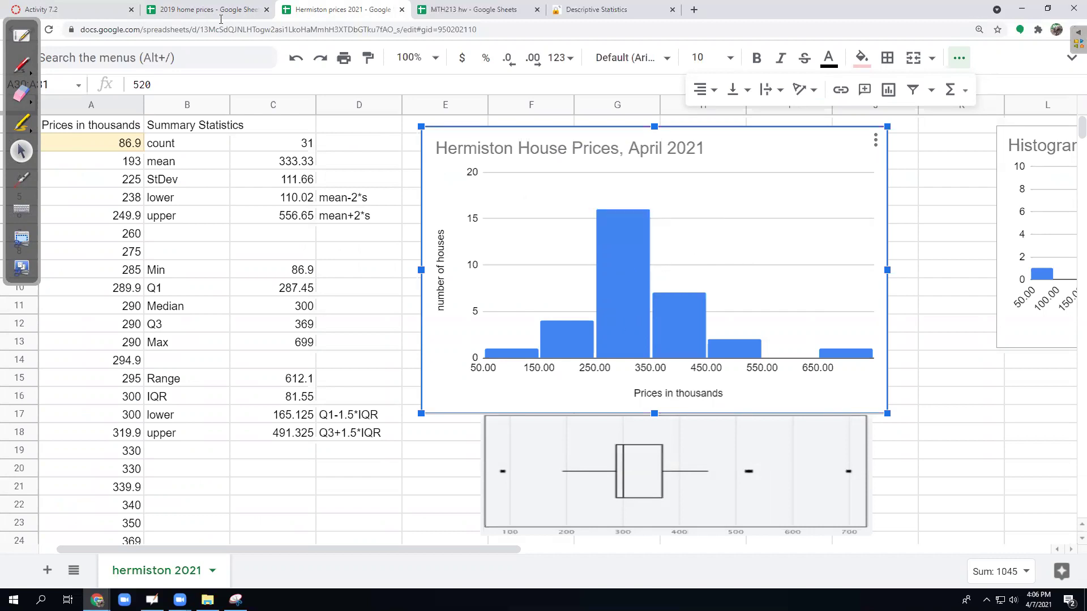
click(571, 10)
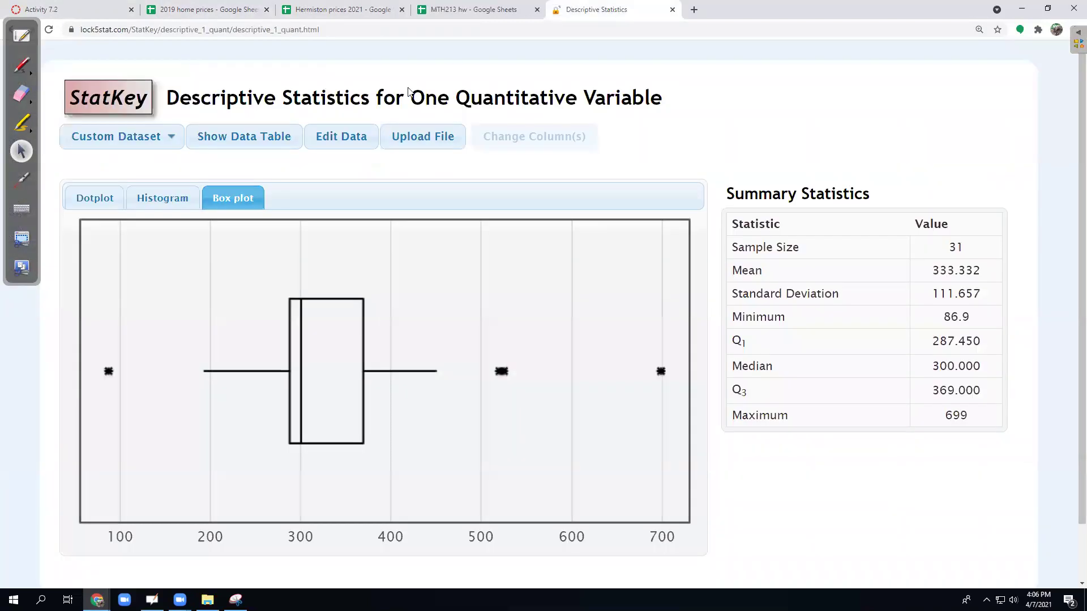
Show the house prices as a histogram and set the number of buckets to 7
click(155, 200)
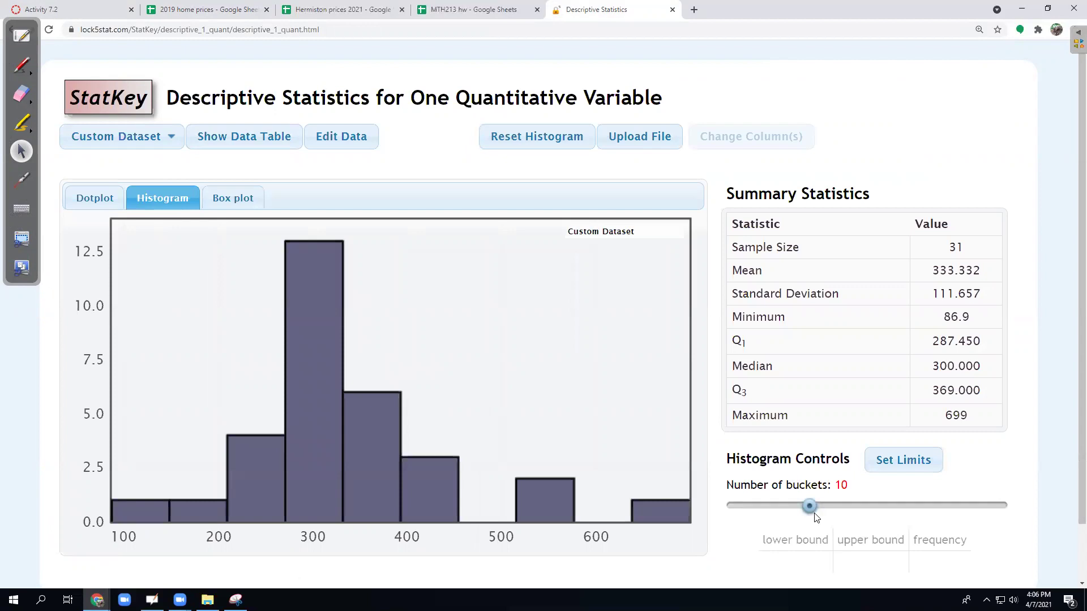
mouse_move(808, 508)
mouse_down()
mouse_move(757, 507)
mouse_move(788, 507)
mouse_up()
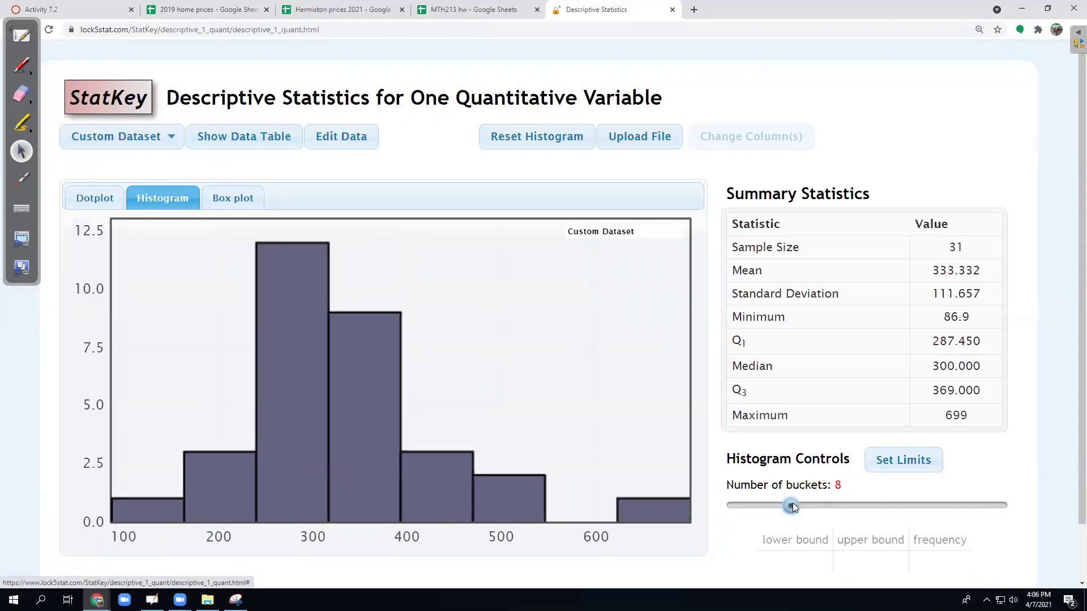
mouse_move(795, 505)
mouse_down()
mouse_move(892, 515)
mouse_move(781, 505)
mouse_up()
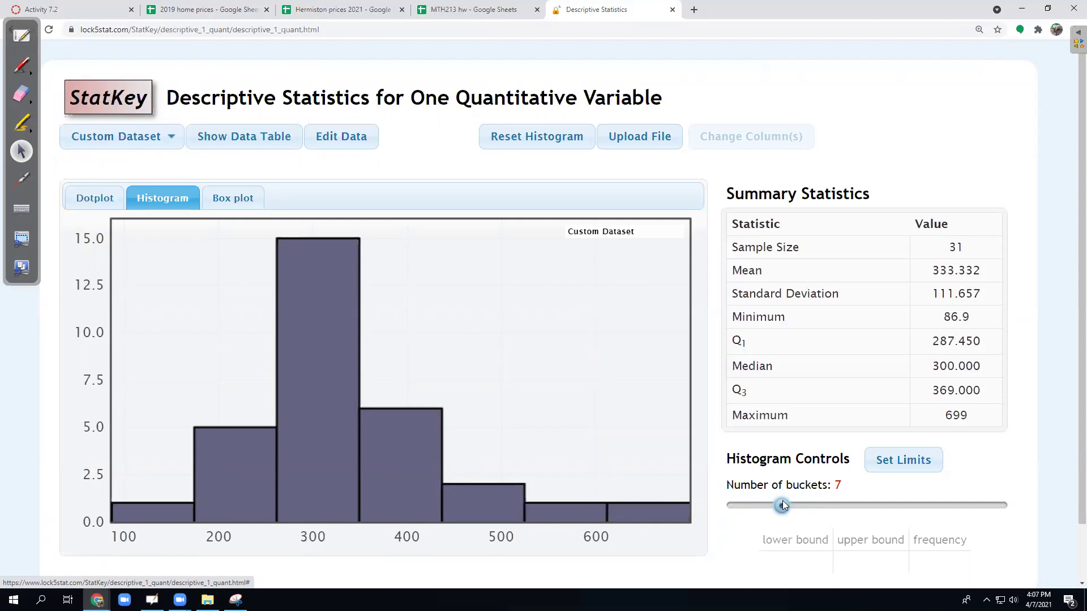
mouse_move(782, 505)
mouse_down()
mouse_move(796, 507)
mouse_move(781, 507)
mouse_up()
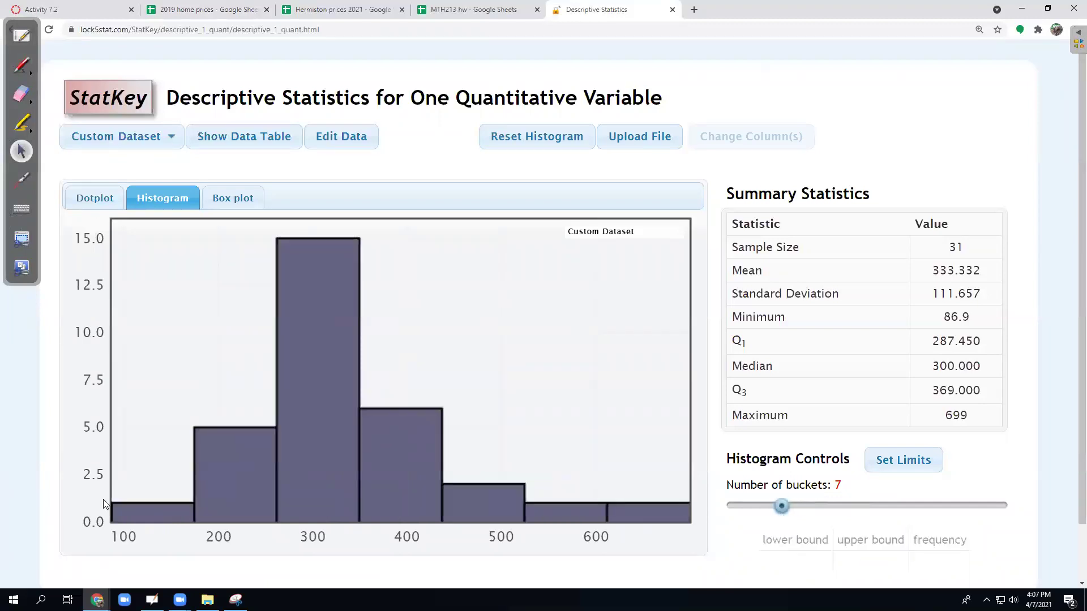
Set the histogram limits to min 50 and max 750 with 7 buckets, checking the Hermiston spreadsheet along the way
click(891, 459)
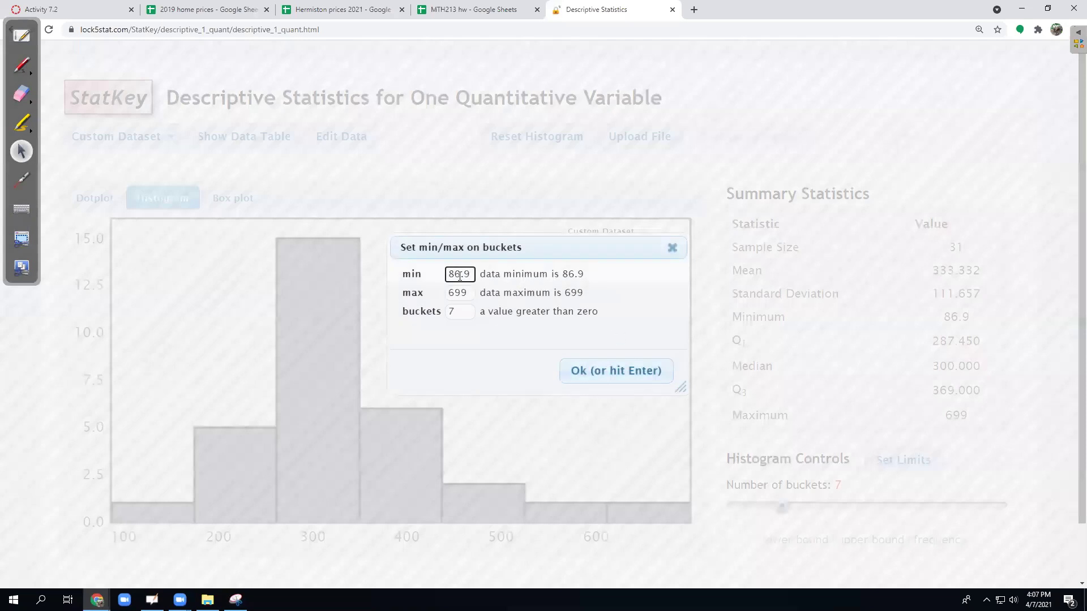
drag(472, 274, 436, 274)
text(50)
text(0)
key(BackSpace)
double_click(464, 293)
text(700)
drag(458, 311, 443, 312)
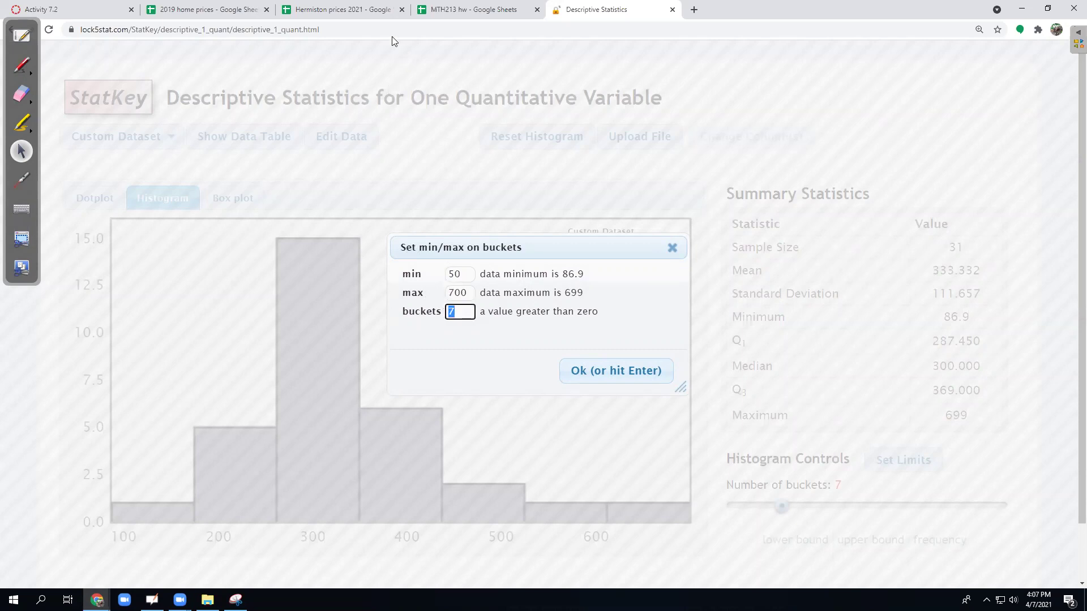
click(356, 11)
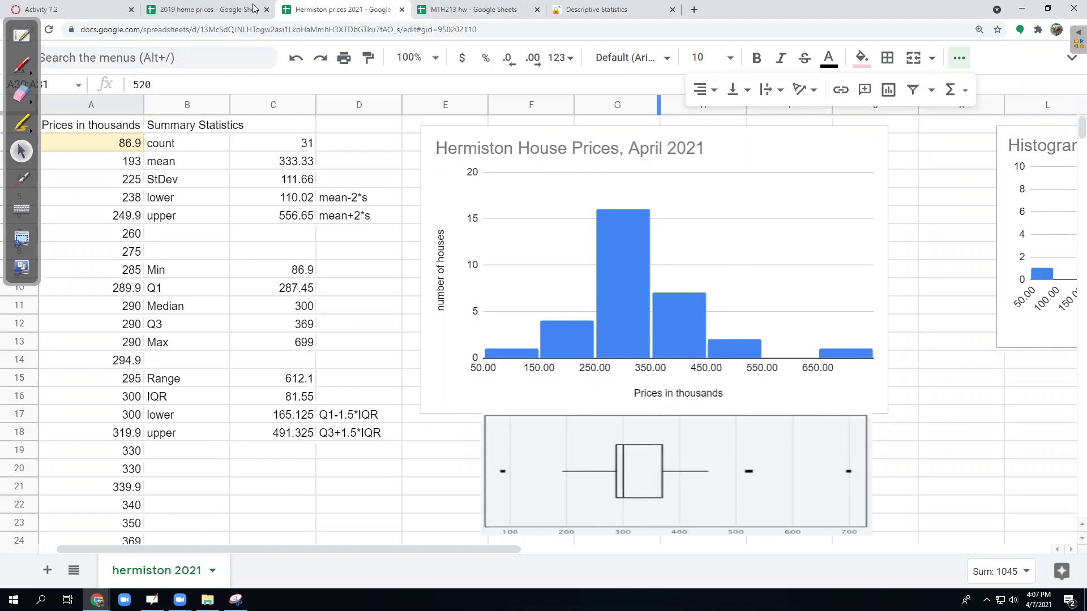
click(606, 10)
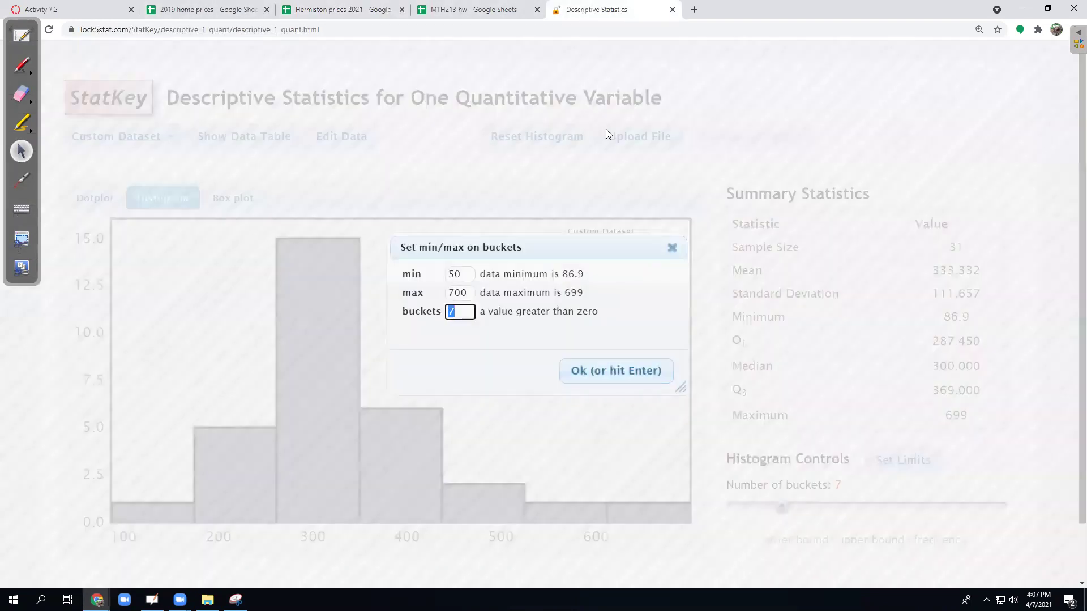
click(462, 291)
text(5)
click(637, 370)
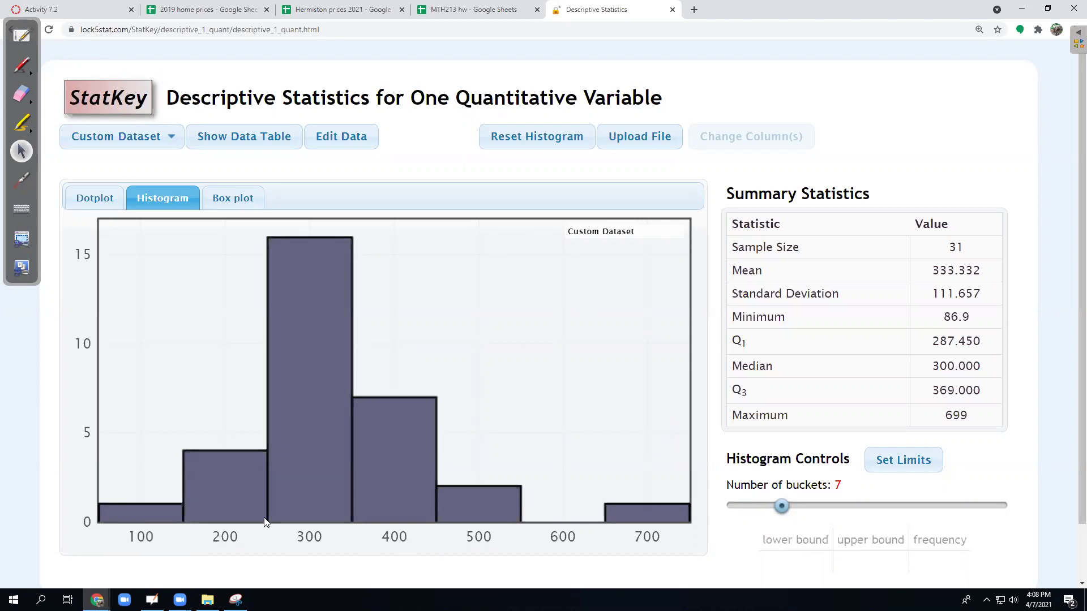
Show the box plot of the prices, then review the histogram directions on the Activity 7.2 page
mouse_move(309, 382)
click(237, 199)
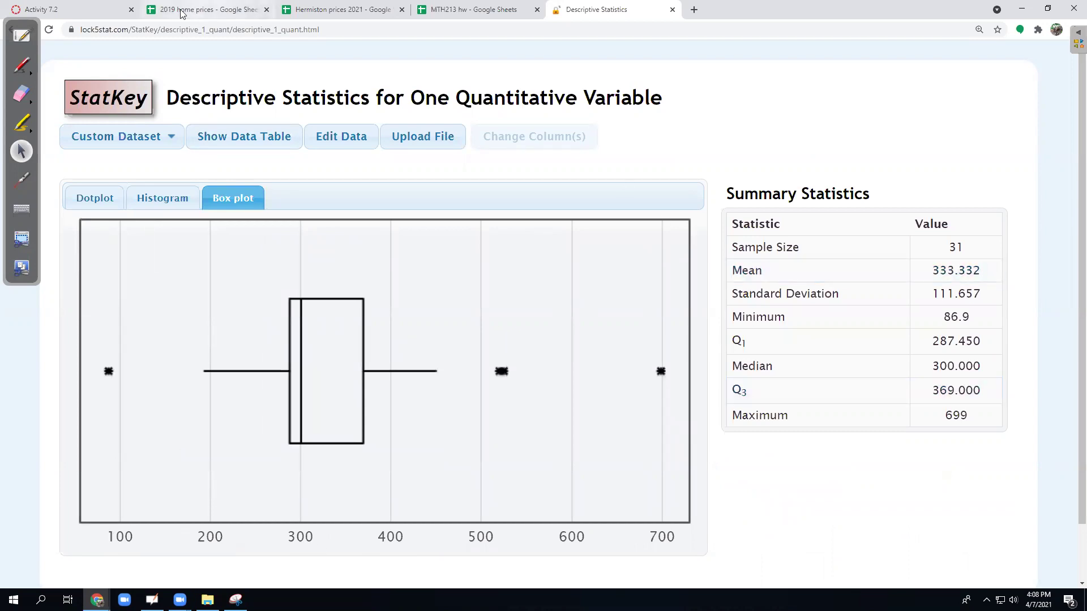
click(98, 12)
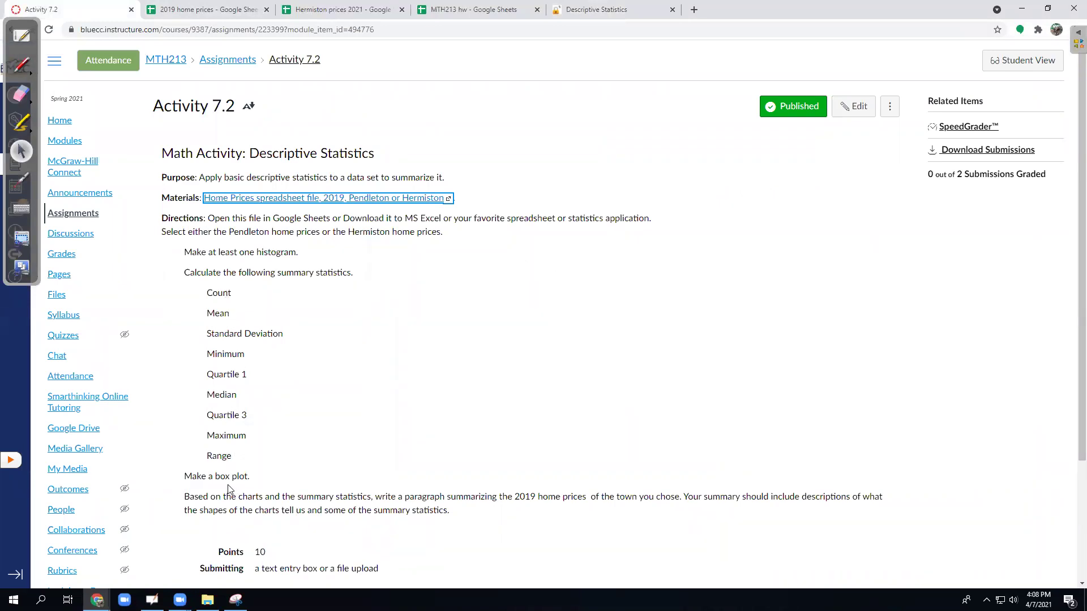
drag(300, 257, 165, 255)
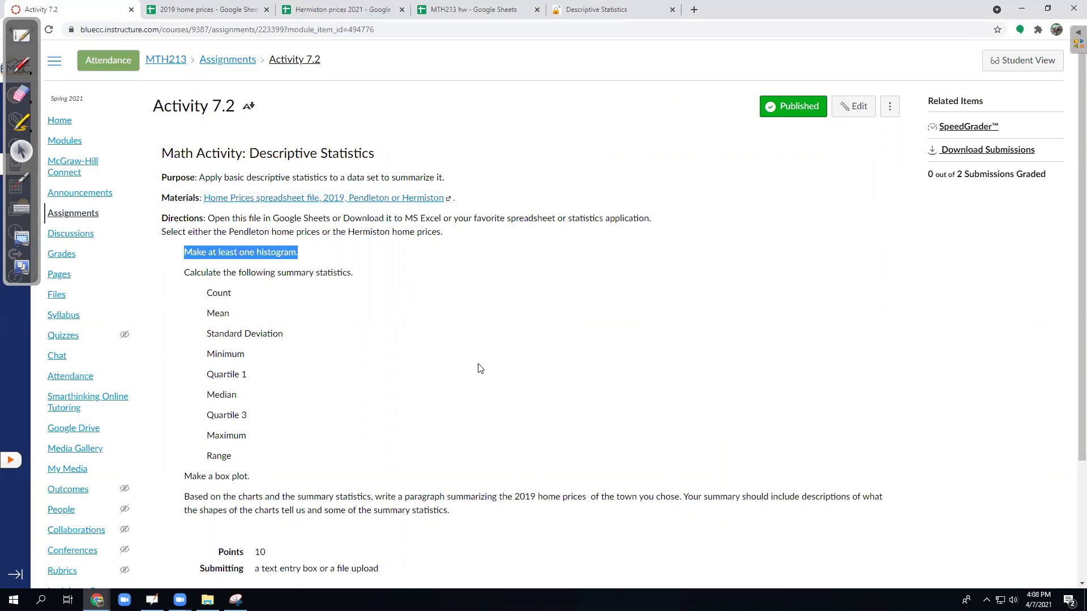
click(230, 252)
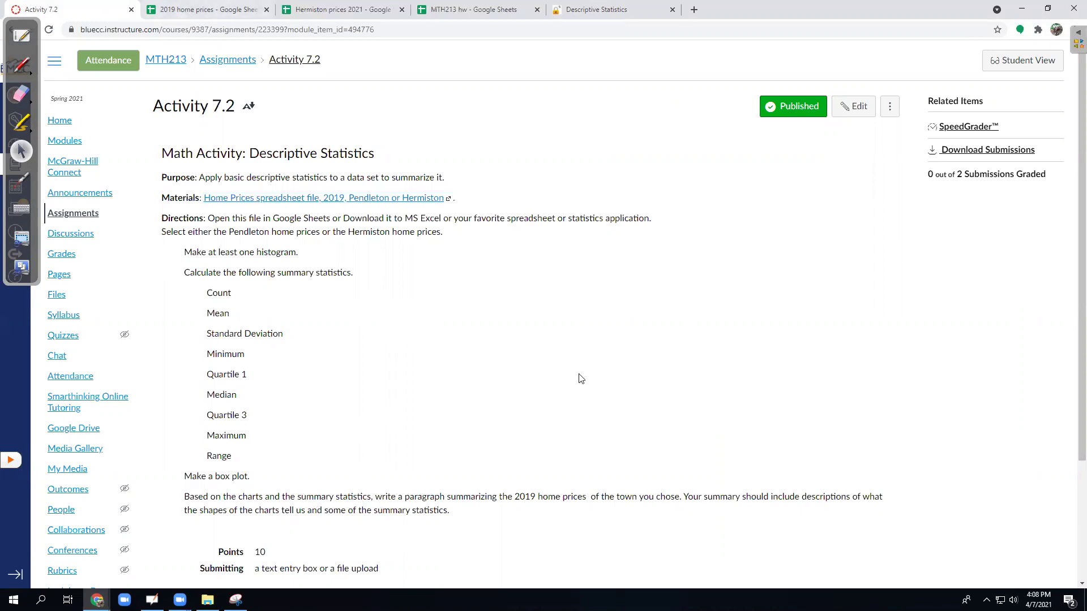
scroll(607, 380, down, 1)
scroll(607, 380, down, 1)
Move to the next module item, the Week 2 Share Your Work assignment
click(893, 557)
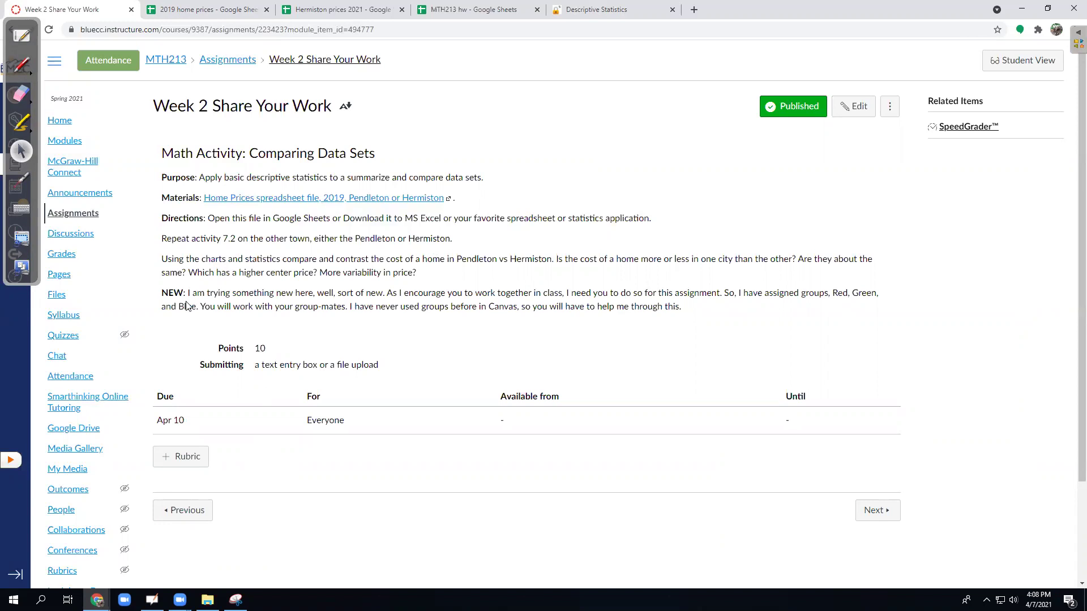
Delete the NEW group-work paragraph, uncheck This is a Group Assignment, and save the Week 2 assignment
click(852, 111)
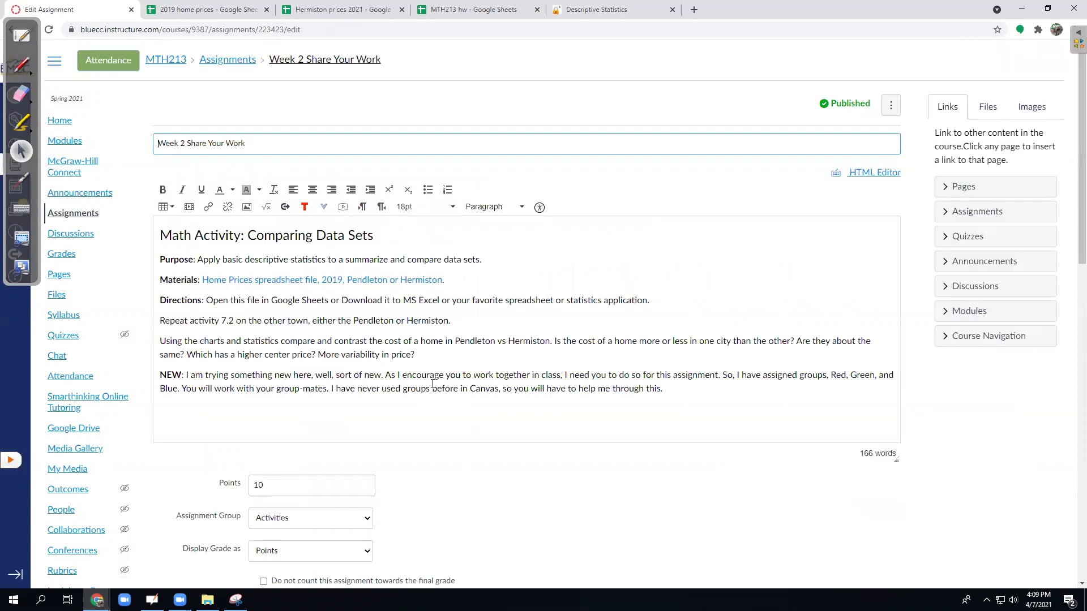
scroll(431, 381, down, 1)
scroll(340, 280, down, 2)
drag(237, 181, 133, 149)
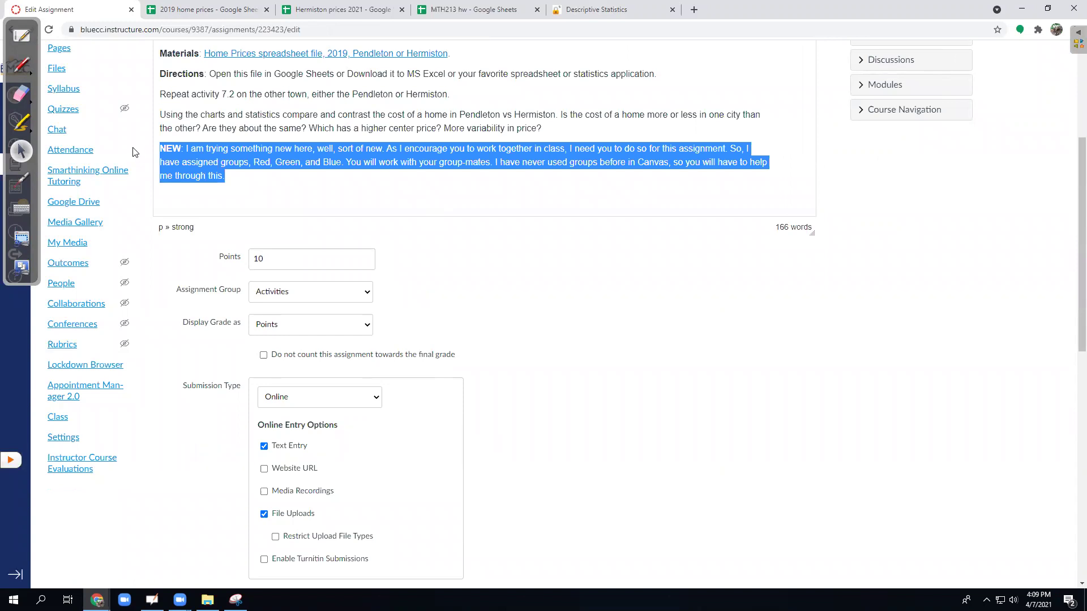
key(Delete)
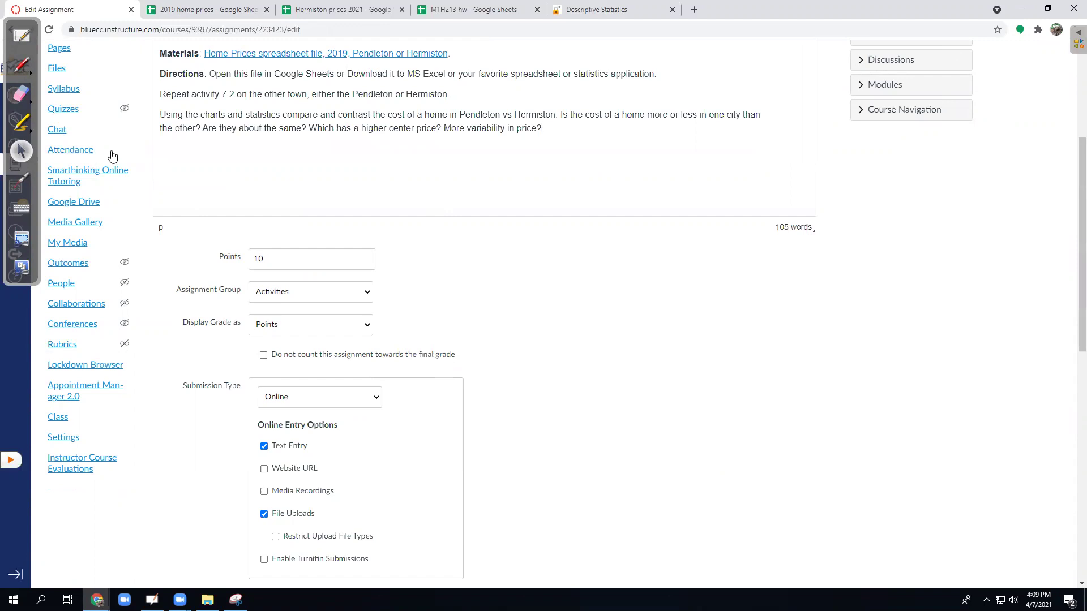
scroll(466, 330, down, 1)
scroll(466, 331, down, 2)
scroll(465, 331, down, 1)
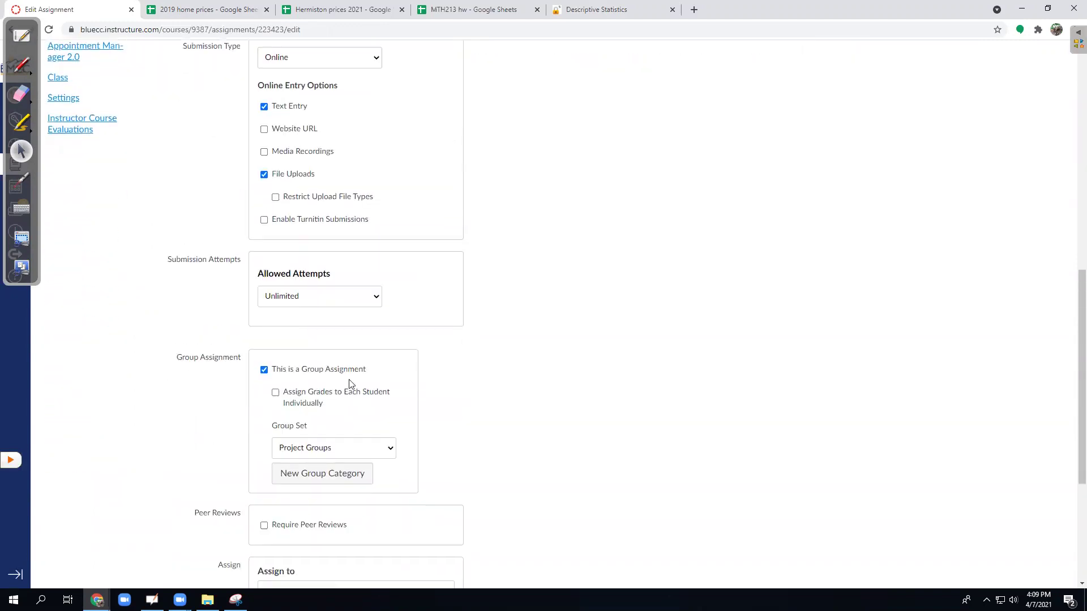
click(263, 371)
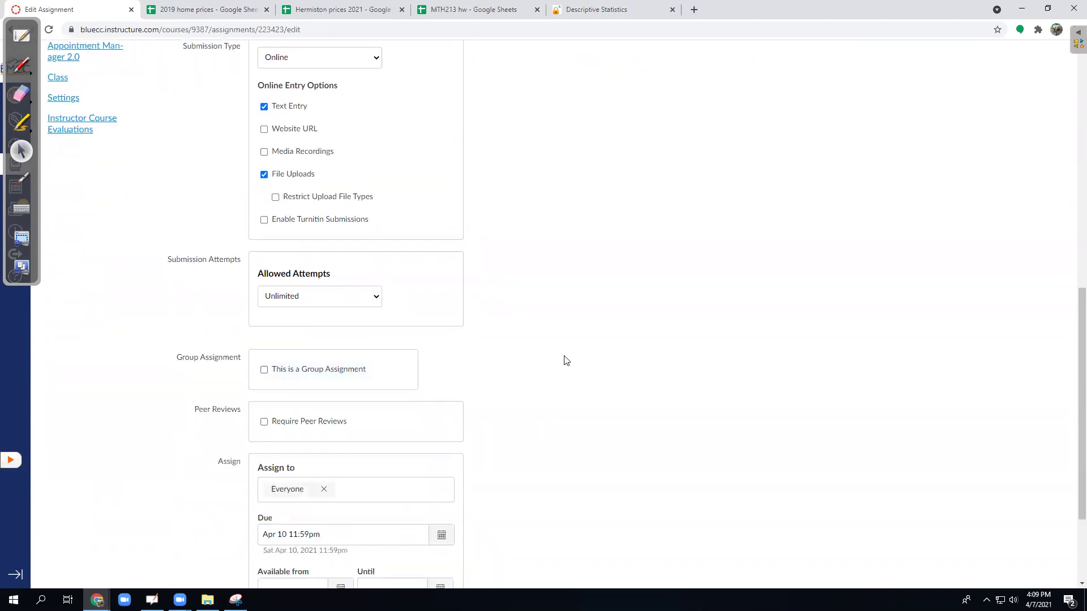
scroll(565, 358, down, 2)
click(794, 545)
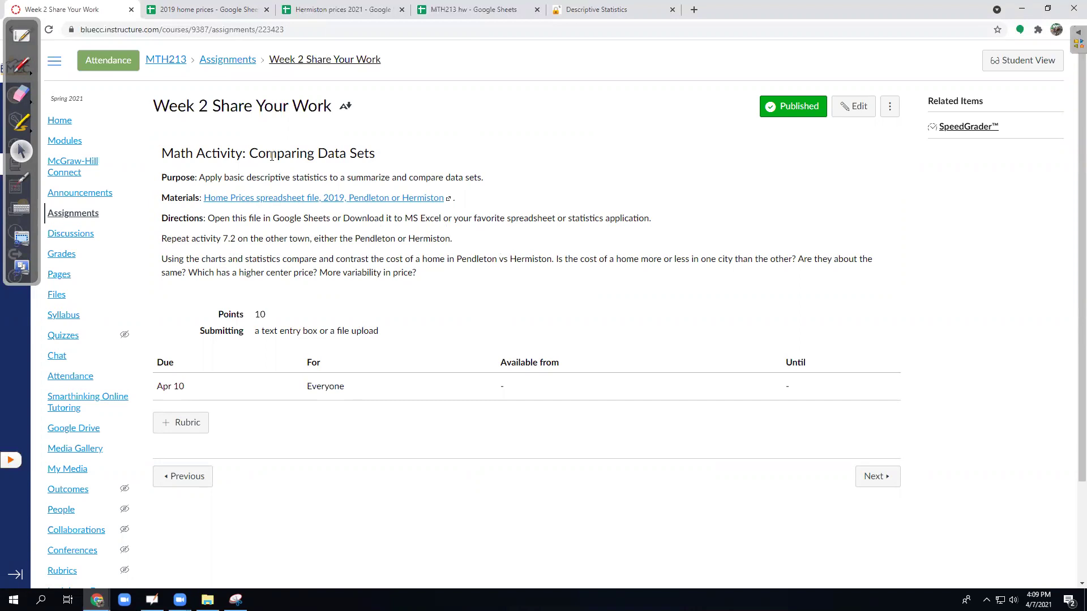
click(1008, 70)
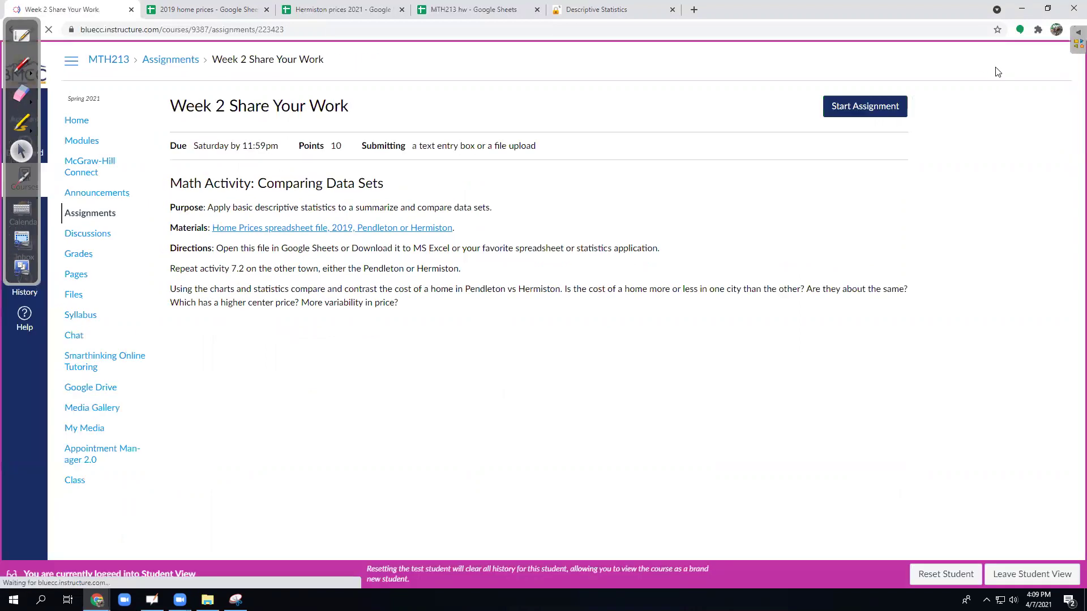
click(855, 111)
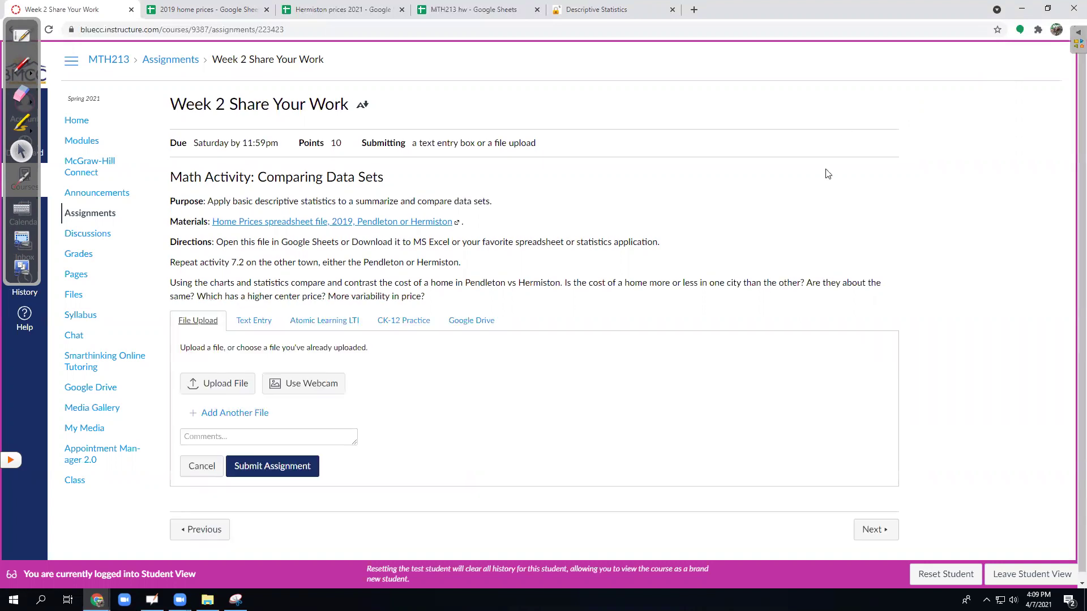
scroll(580, 258, down, 1)
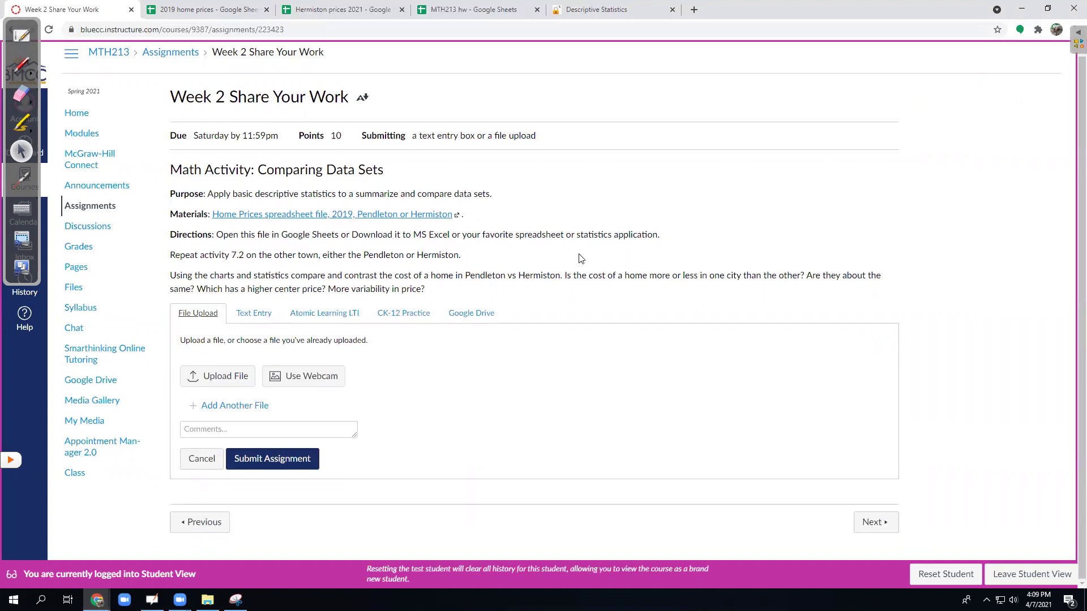
scroll(574, 255, up, 1)
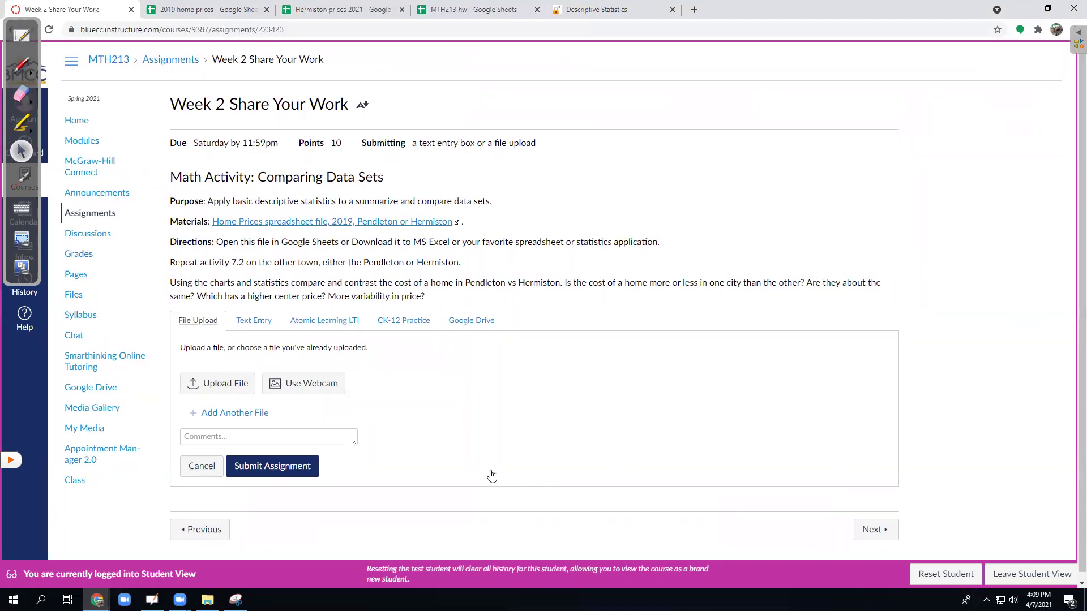
click(1051, 575)
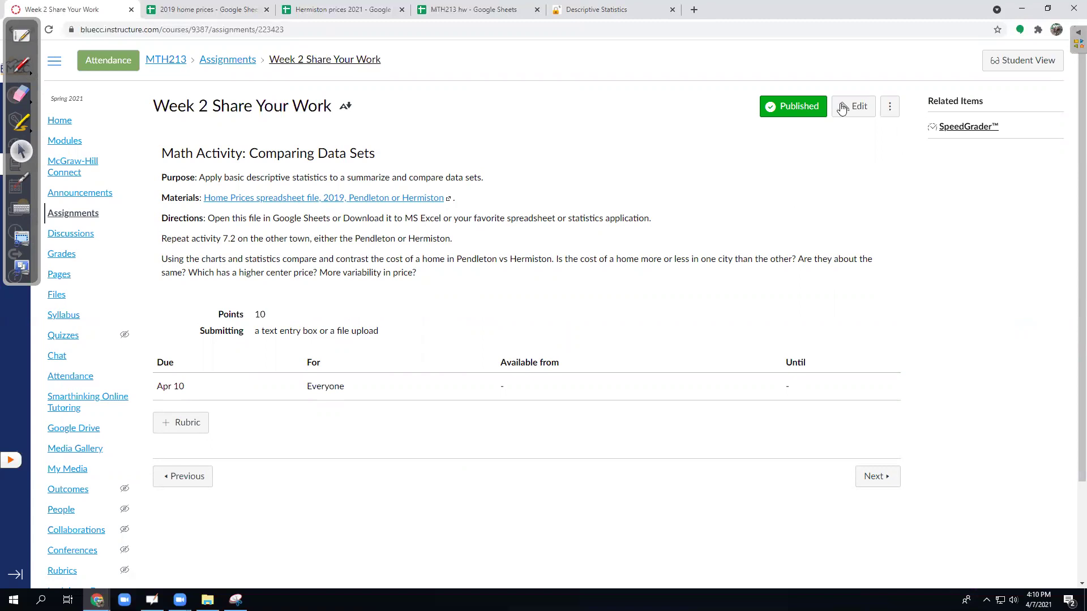
Unpublish the Week 2 Share Your Work assignment via its green Published button
click(799, 106)
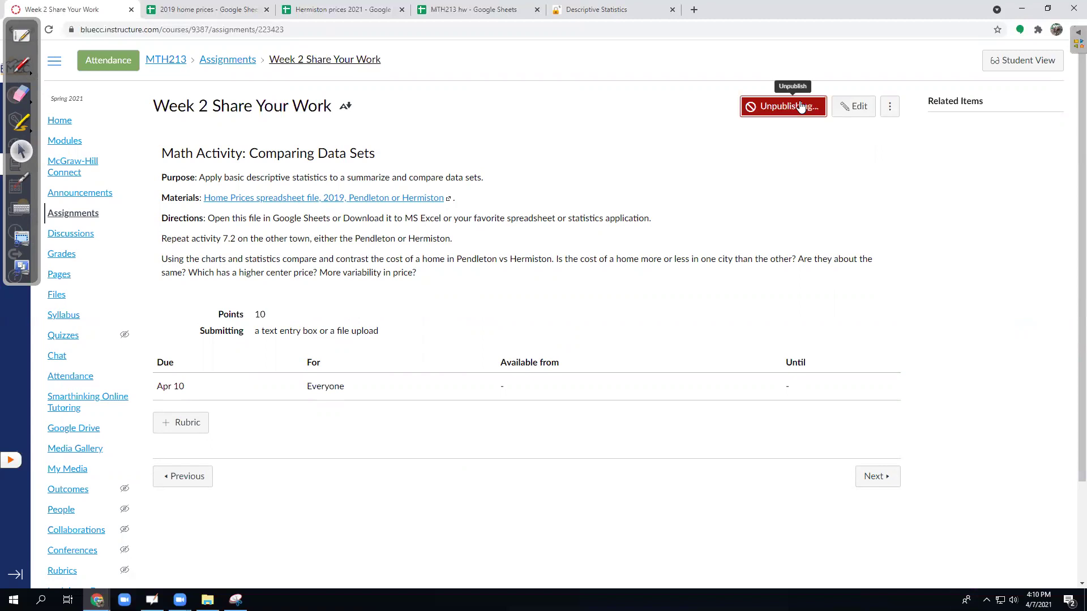